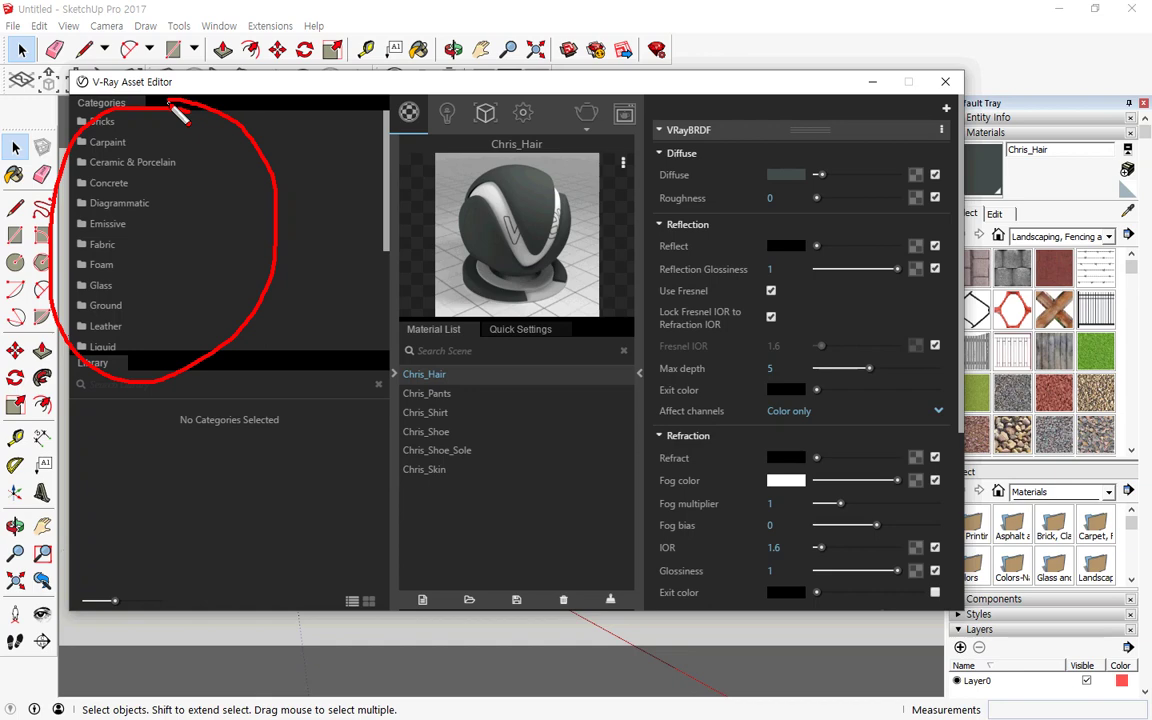
{"action": "mouse_move", "coordinate": [185, 135]}
{"action": "left_mouse_down"}
{"action": "mouse_move", "coordinate": [252, 256]}
{"action": "mouse_move", "coordinate": [180, 150]}
{"action": "mouse_move", "coordinate": [124, 178]}
{"action": "mouse_move", "coordinate": [145, 226]}
{"action": "left_mouse_up"}
{"action": "left_click_drag", "start_coordinate": [205, 195], "coordinate": [119, 280]}
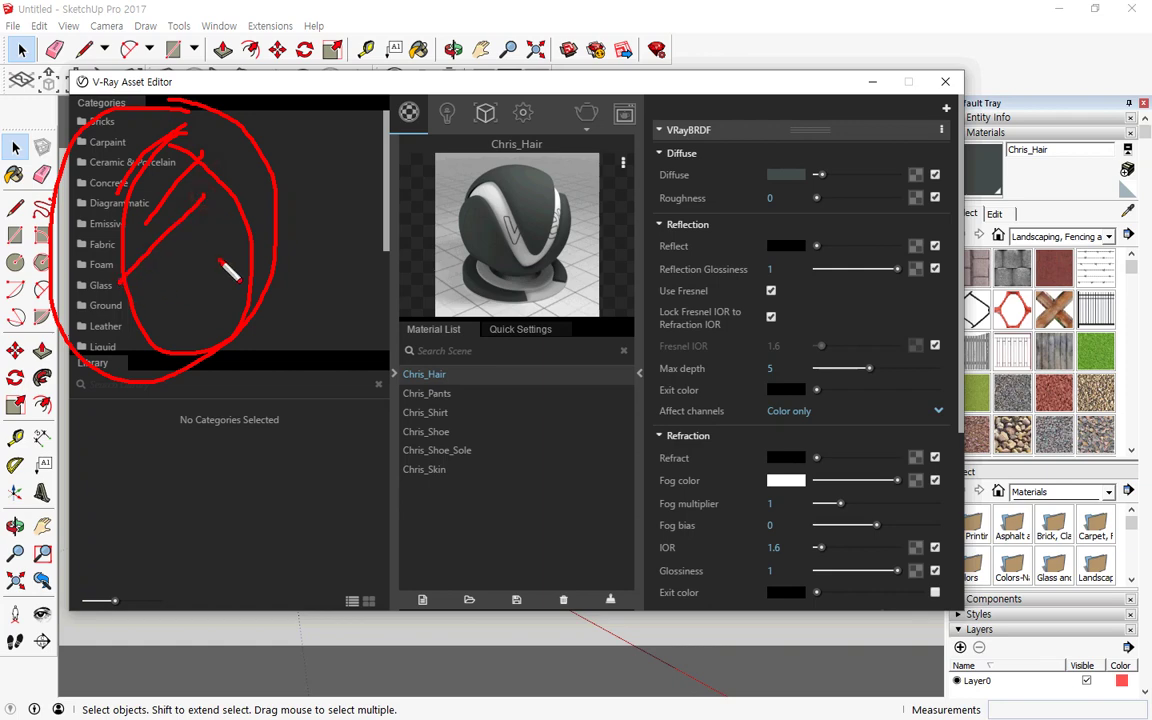
{"action": "left_click_drag", "start_coordinate": [220, 263], "coordinate": [134, 328]}
{"action": "left_click_drag", "start_coordinate": [218, 300], "coordinate": [178, 346]}
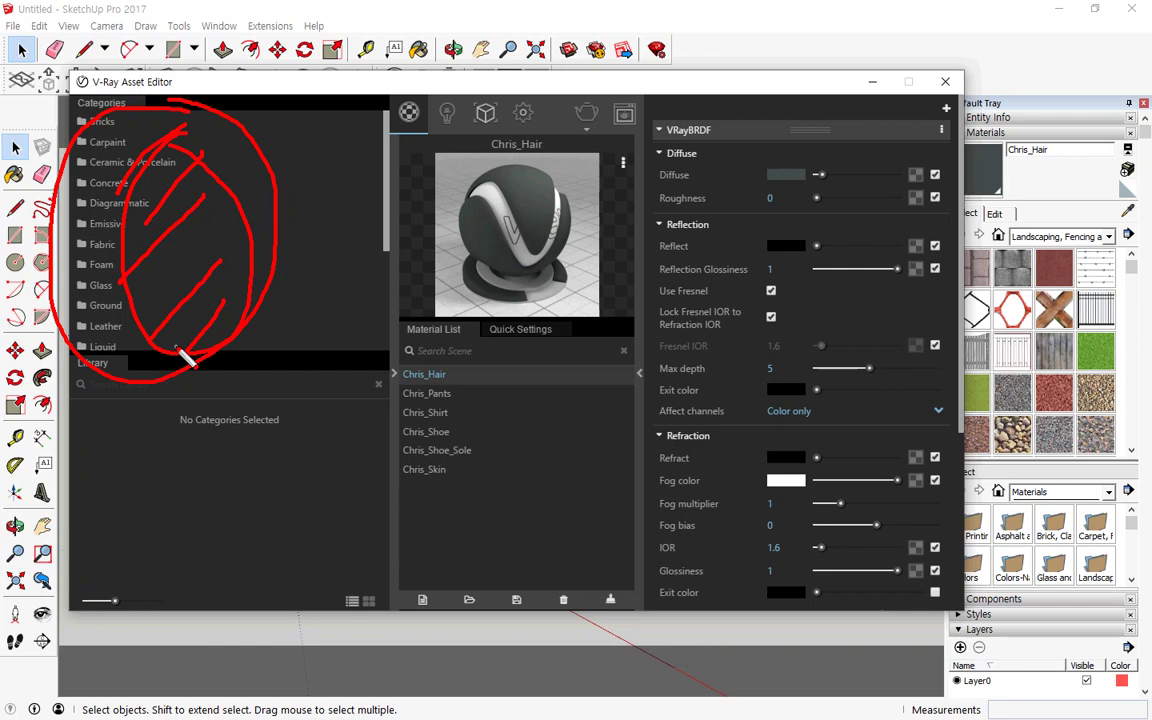
{"action": "mouse_move", "coordinate": [805, 465]}
{"action": "left_mouse_down"}
{"action": "mouse_move", "coordinate": [630, 230]}
{"action": "mouse_move", "coordinate": [845, 490]}
{"action": "left_mouse_up"}
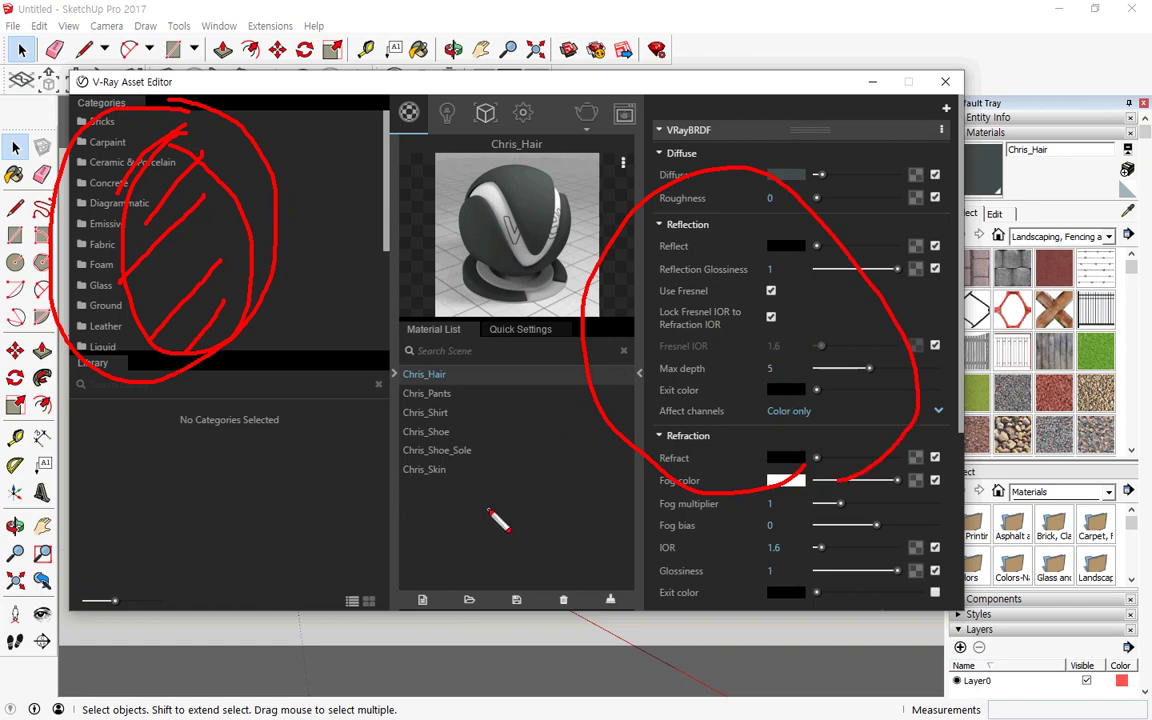
{"action": "key", "text": "Escape"}
{"action": "key", "text": "ctrl+alt+d"}
{"action": "mouse_move", "coordinate": [428, 552]}
{"action": "left_mouse_down"}
{"action": "mouse_move", "coordinate": [423, 588]}
{"action": "mouse_move", "coordinate": [442, 579]}
{"action": "left_mouse_up"}
{"action": "key", "text": "Escape"}
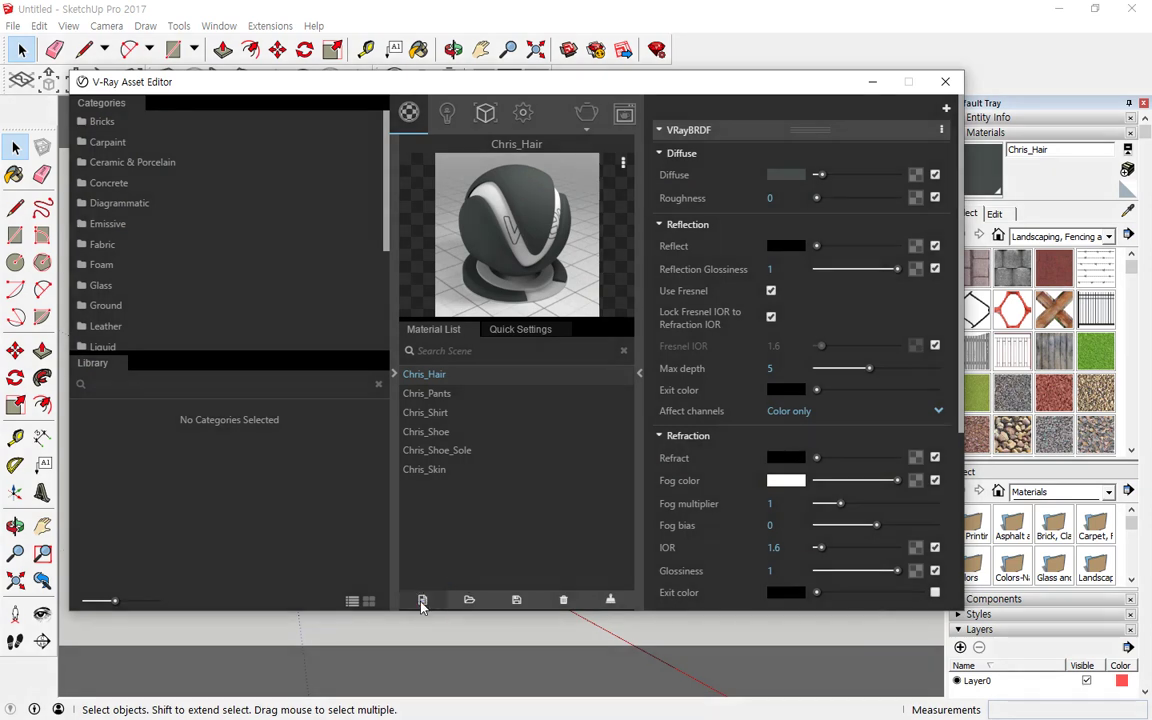
- Create a new Generic V-Ray material in the material list
{"action": "left_click", "coordinate": [422, 599]}
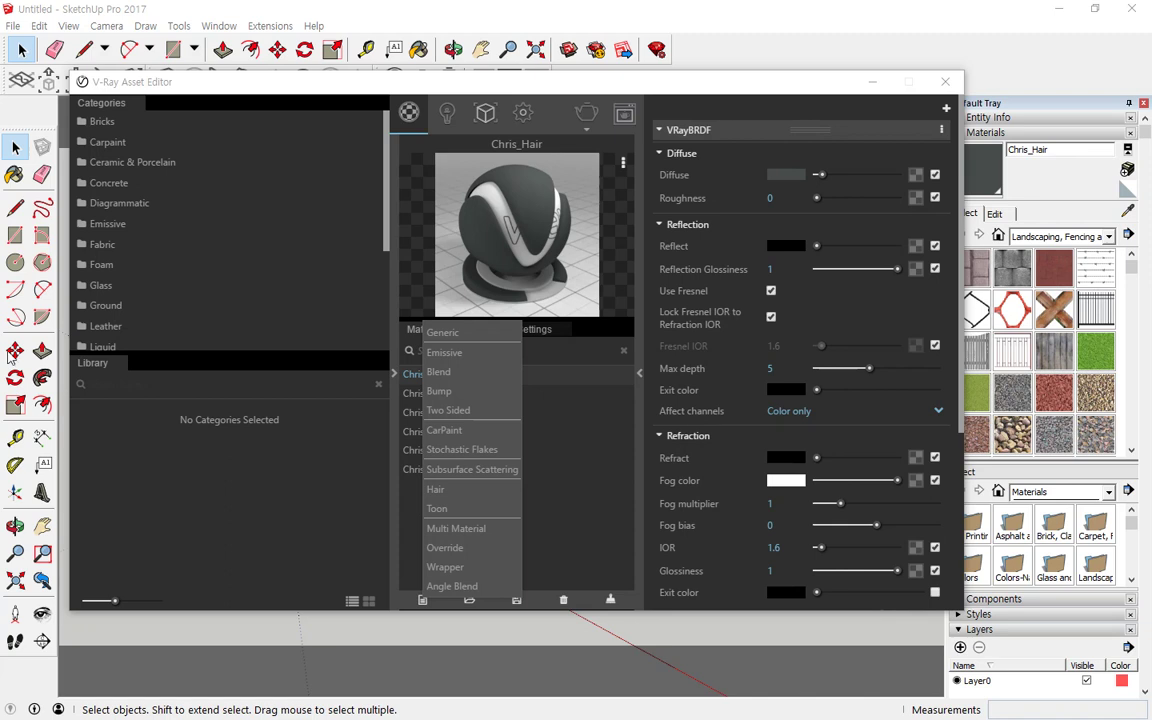
{"action": "left_click", "coordinate": [463, 334]}
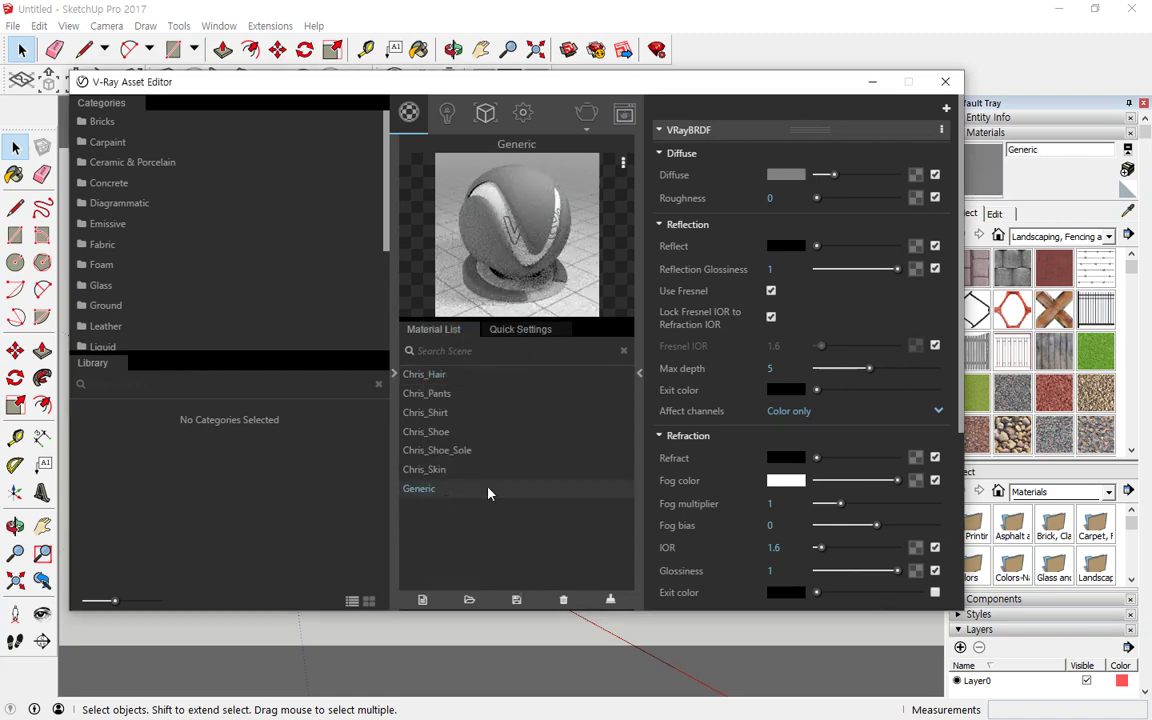
{"action": "mouse_move", "coordinate": [447, 518]}
{"action": "left_mouse_down"}
{"action": "mouse_move", "coordinate": [401, 522]}
{"action": "mouse_move", "coordinate": [466, 507]}
{"action": "mouse_move", "coordinate": [455, 508]}
{"action": "mouse_move", "coordinate": [584, 401]}
{"action": "mouse_move", "coordinate": [578, 327]}
{"action": "mouse_move", "coordinate": [594, 334]}
{"action": "left_mouse_up"}
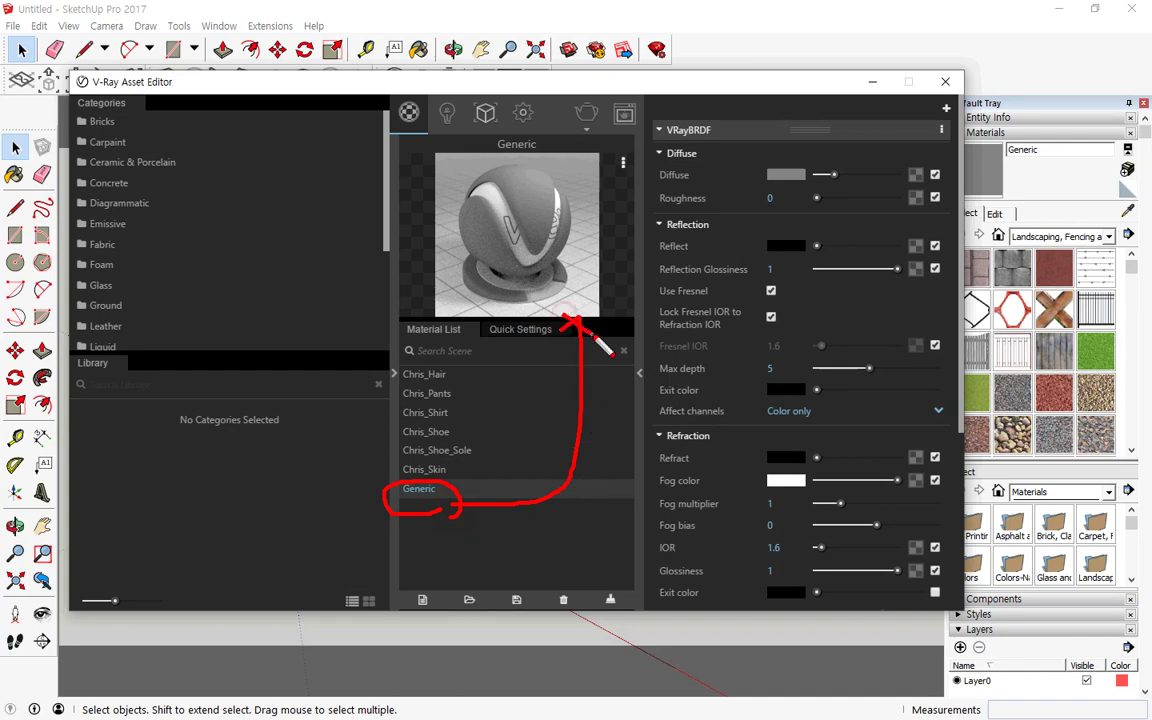
{"action": "key", "text": "Escape"}
- Examine the Generic material's quick settings alongside its full VRayBRDF parameters, and return to the material list
{"action": "left_click", "coordinate": [524, 332]}
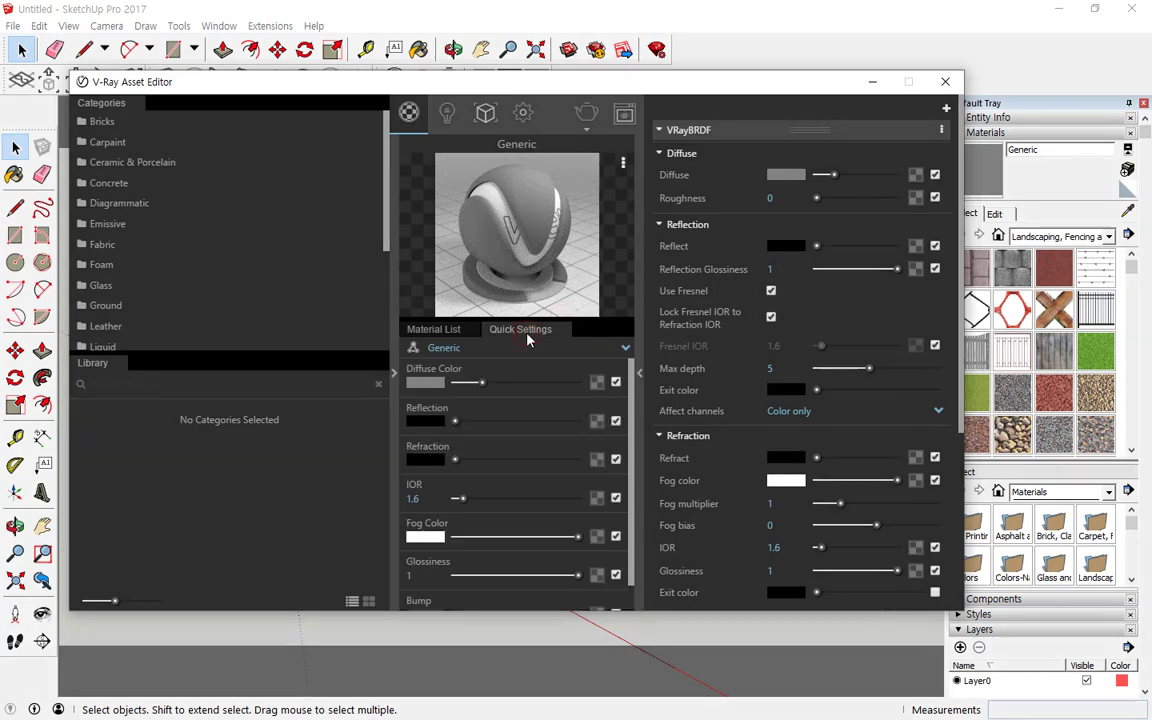
{"action": "mouse_move", "coordinate": [410, 372]}
{"action": "left_mouse_down"}
{"action": "mouse_move", "coordinate": [501, 378]}
{"action": "mouse_move", "coordinate": [442, 625]}
{"action": "mouse_move", "coordinate": [535, 419]}
{"action": "mouse_move", "coordinate": [490, 395]}
{"action": "left_mouse_up"}
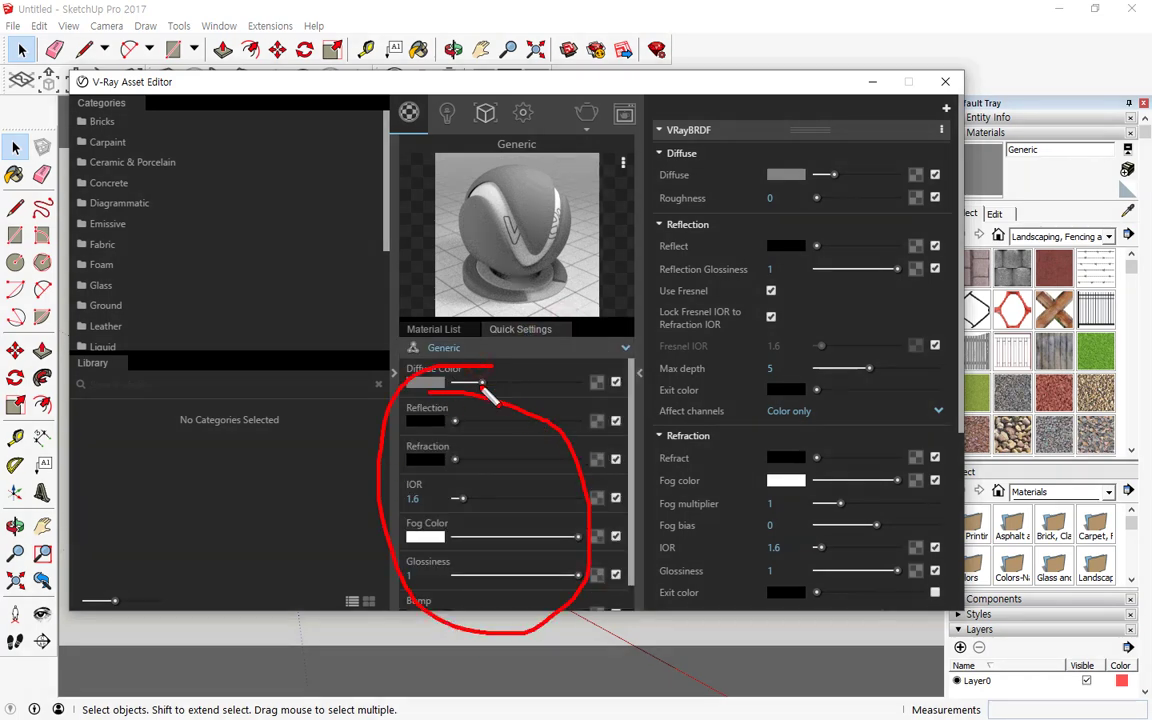
{"action": "mouse_move", "coordinate": [753, 174]}
{"action": "left_mouse_down"}
{"action": "mouse_move", "coordinate": [874, 540]}
{"action": "mouse_move", "coordinate": [740, 210]}
{"action": "left_mouse_up"}
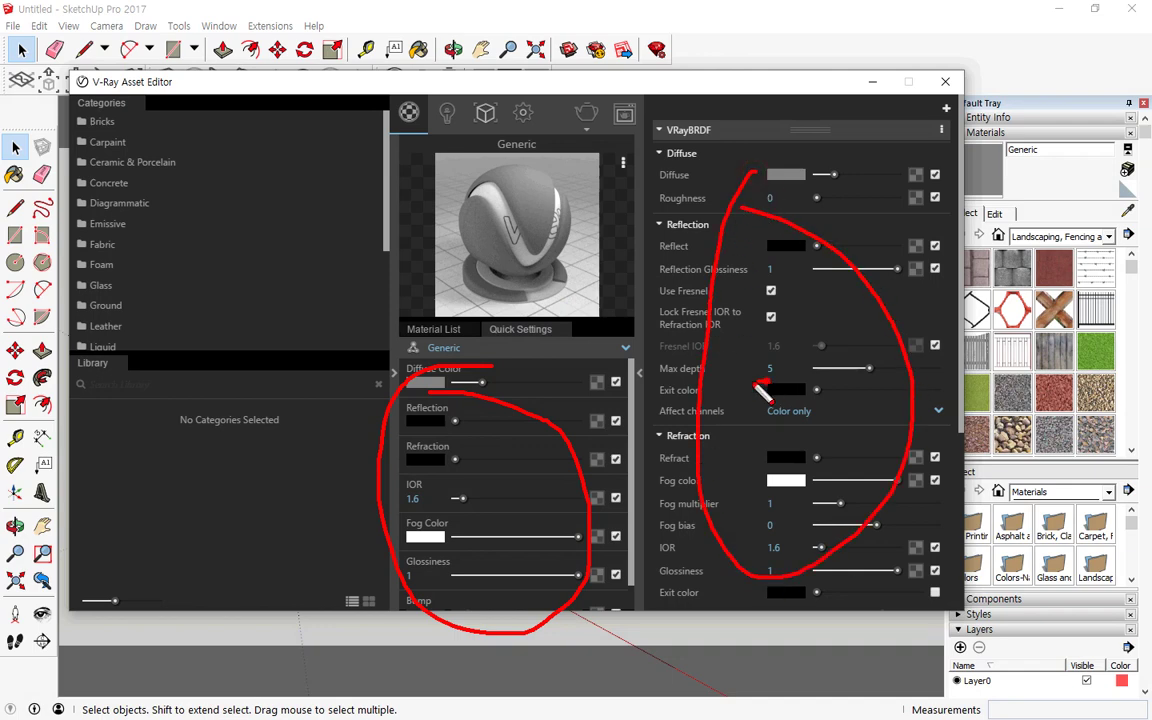
{"action": "mouse_move", "coordinate": [762, 392]}
{"action": "left_mouse_down"}
{"action": "mouse_move", "coordinate": [553, 437]}
{"action": "mouse_move", "coordinate": [591, 490]}
{"action": "left_mouse_up"}
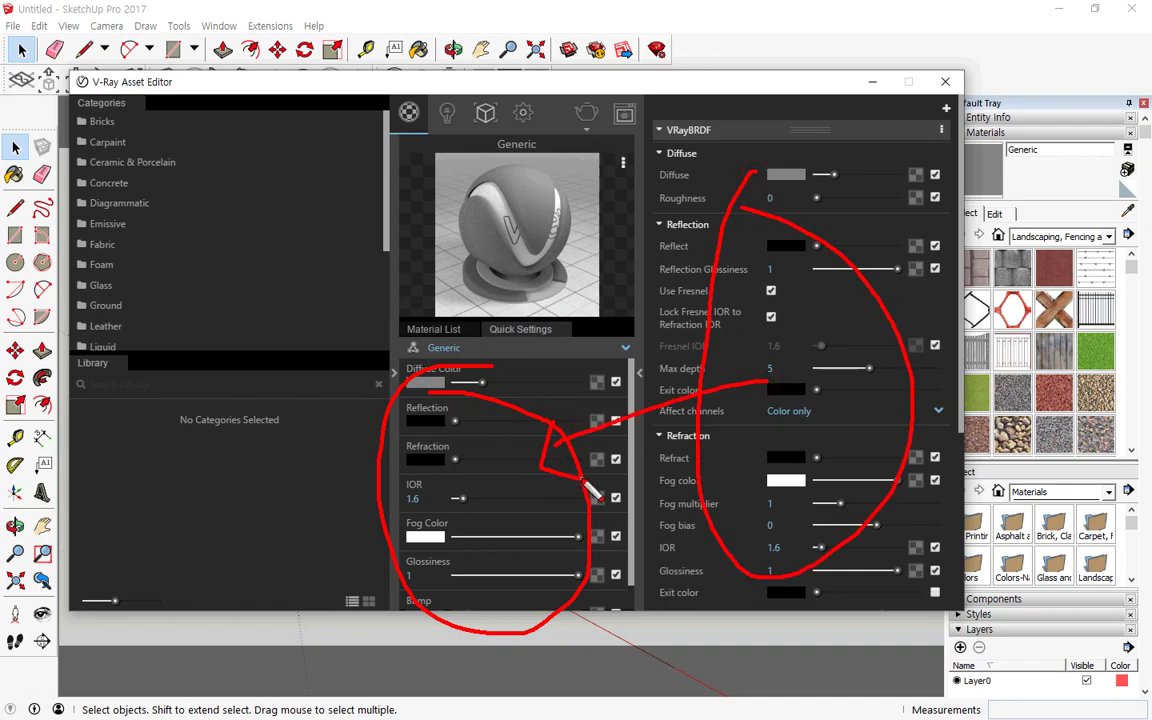
{"action": "key", "text": "Escape"}
{"action": "left_click", "coordinate": [447, 329]}
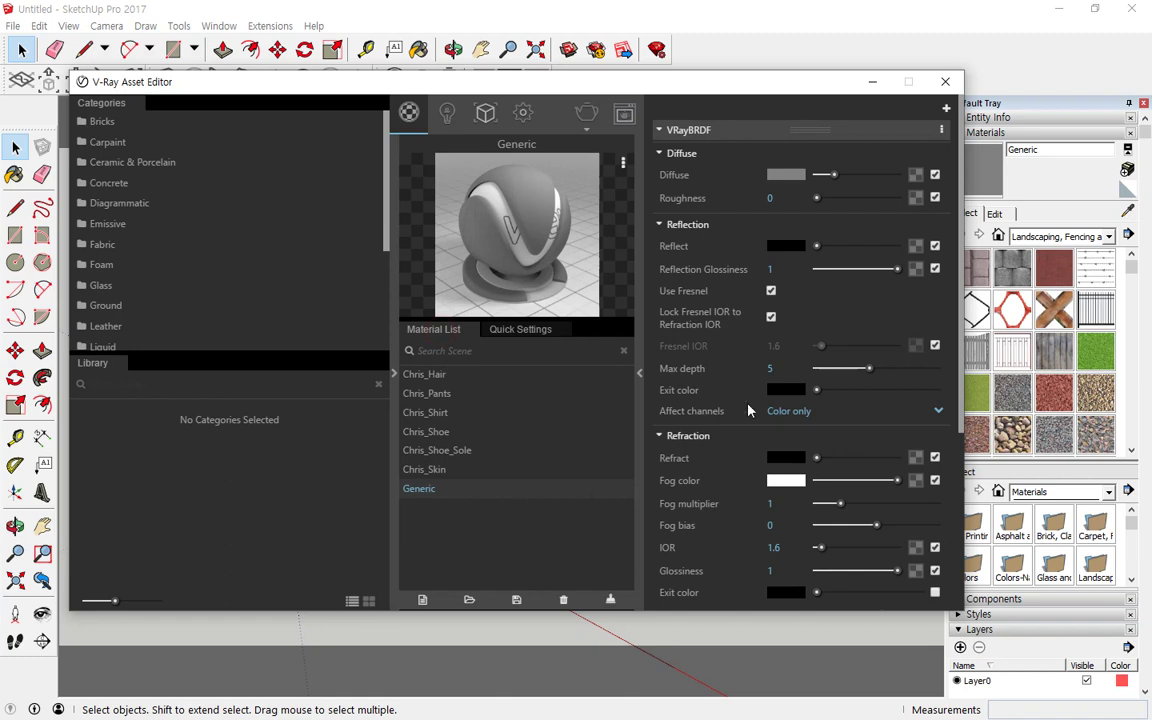
{"action": "mouse_move", "coordinate": [880, 462]}
{"action": "left_mouse_down"}
{"action": "mouse_move", "coordinate": [818, 244]}
{"action": "mouse_move", "coordinate": [775, 420]}
{"action": "mouse_move", "coordinate": [795, 468]}
{"action": "left_mouse_up"}
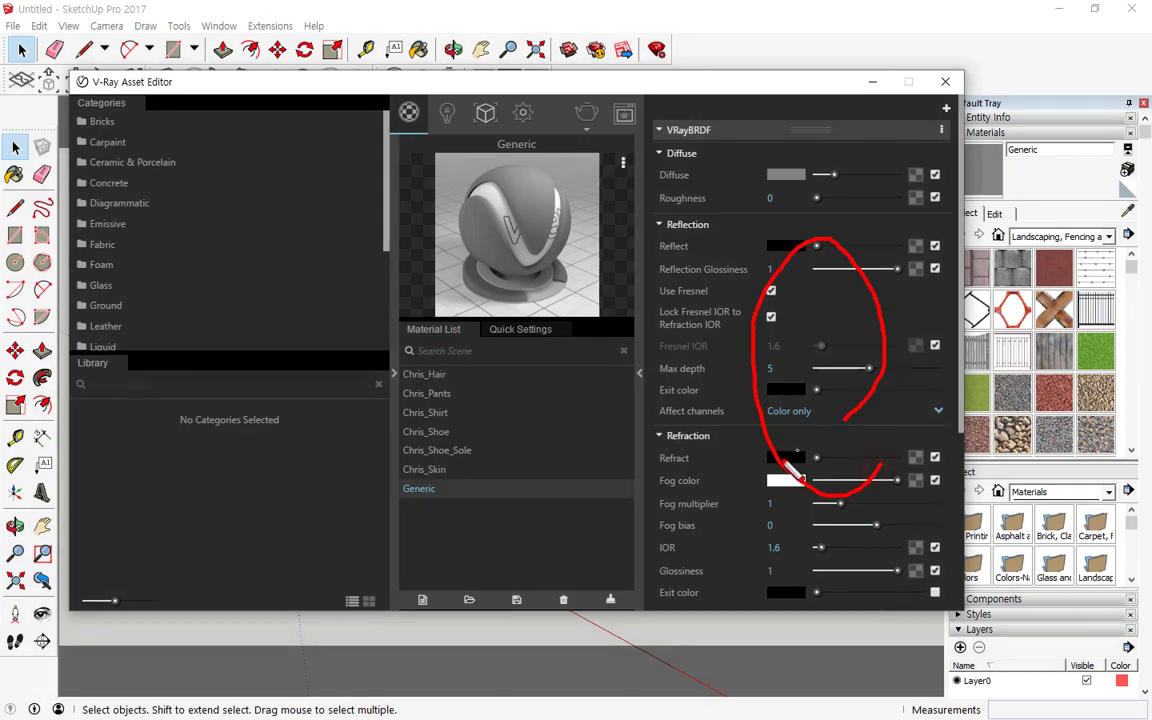
{"action": "key", "text": "Escape"}
- Preview the Generic material on the Fabric, Floor and Ground sample scenes
{"action": "left_click", "coordinate": [623, 162]}
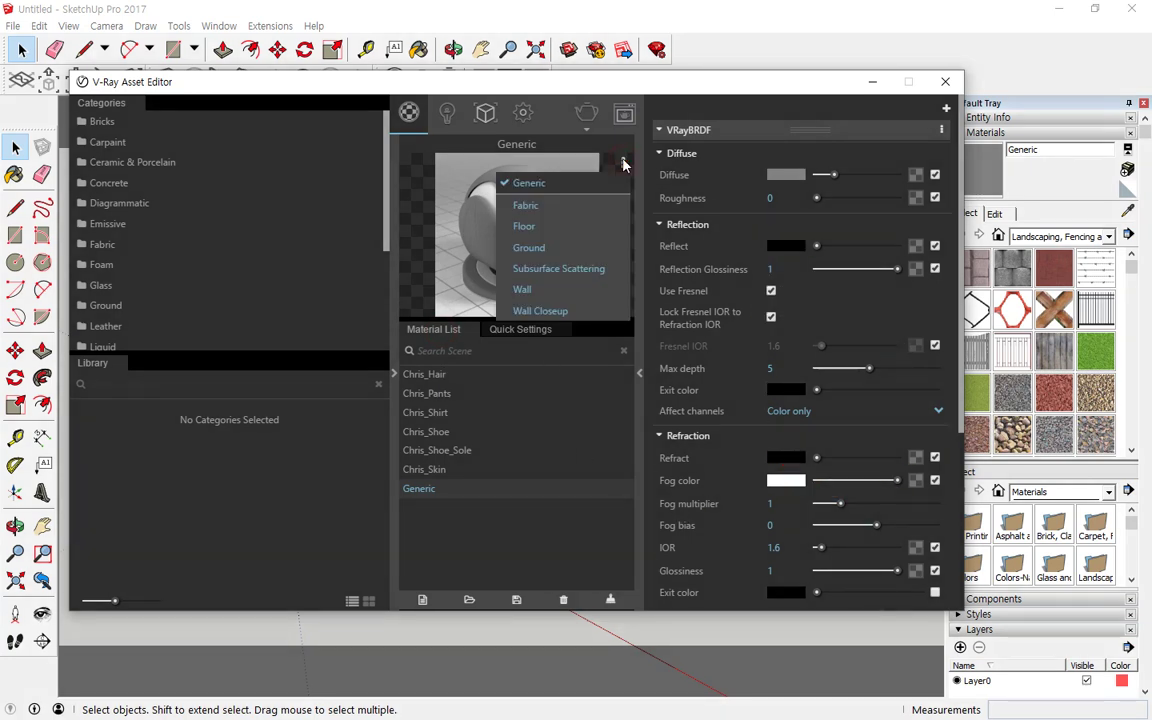
{"action": "left_click", "coordinate": [569, 207]}
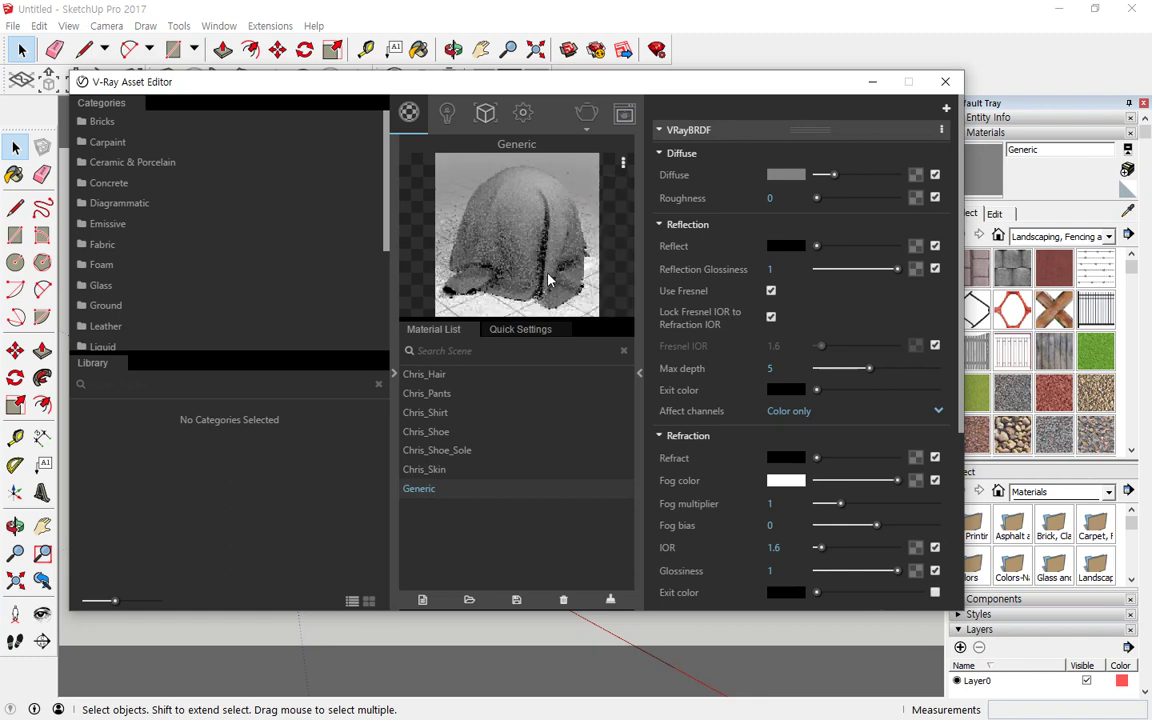
{"action": "mouse_move", "coordinate": [520, 312]}
{"action": "left_mouse_down"}
{"action": "mouse_move", "coordinate": [527, 175]}
{"action": "mouse_move", "coordinate": [582, 330]}
{"action": "left_mouse_up"}
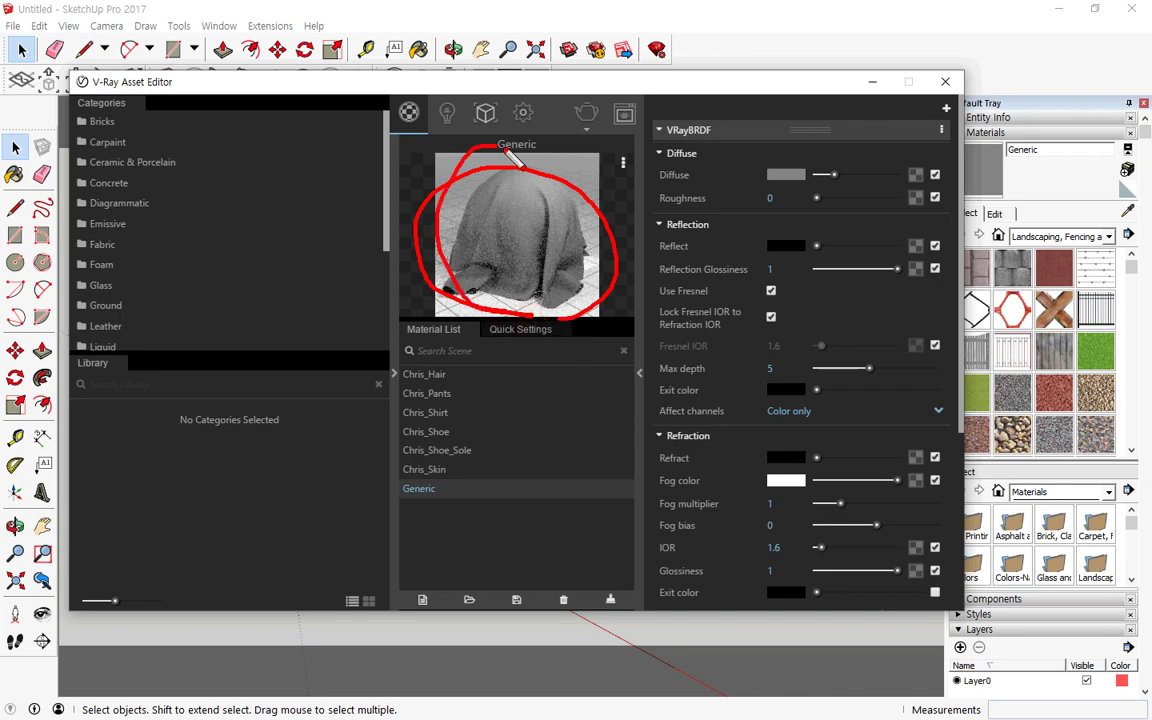
{"action": "left_click", "coordinate": [622, 164]}
{"action": "left_click", "coordinate": [533, 207]}
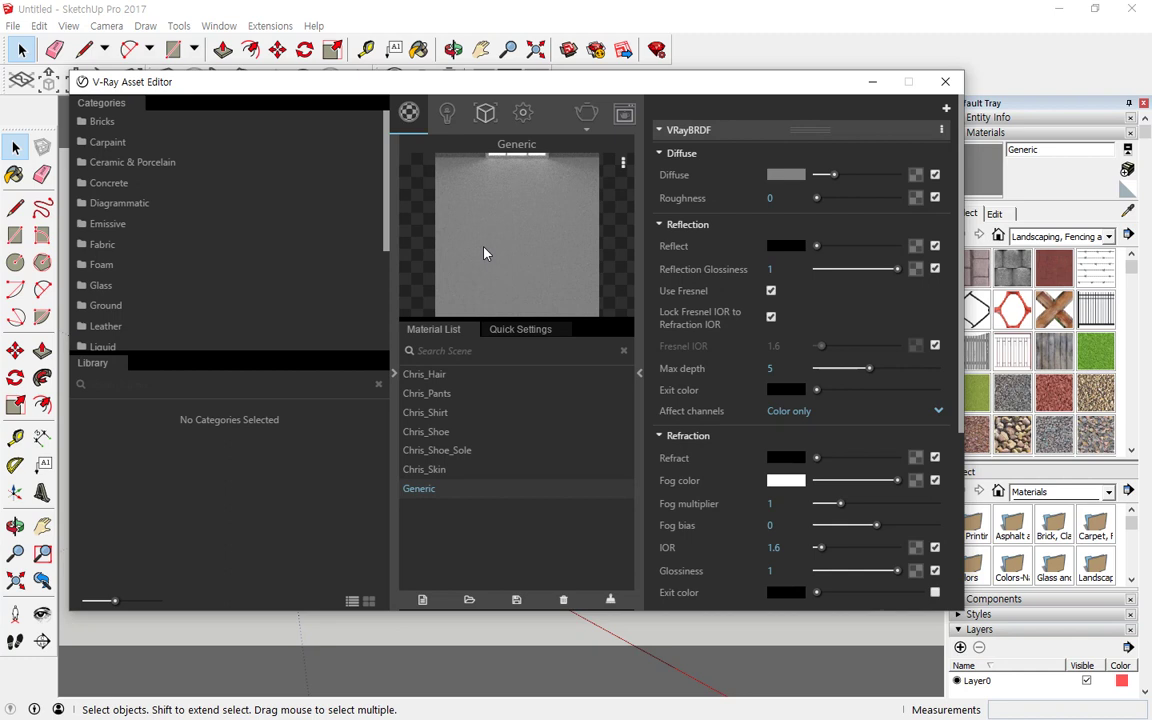
{"action": "left_click", "coordinate": [622, 163]}
{"action": "left_click", "coordinate": [598, 252]}
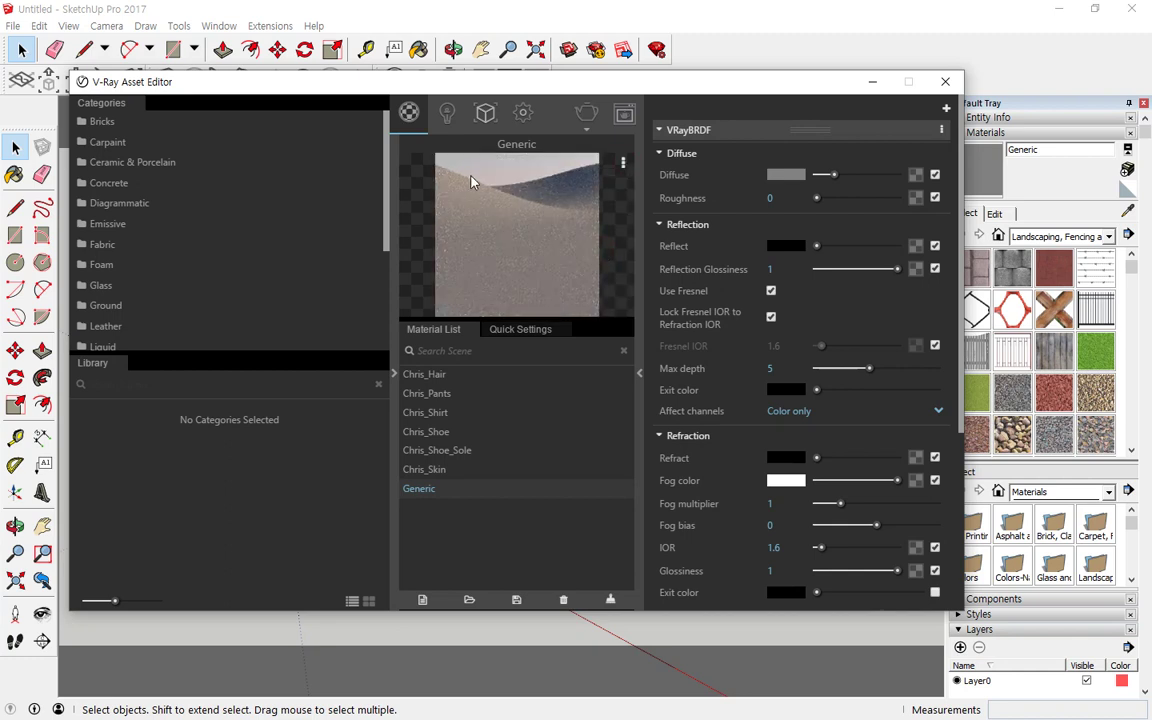
- Preview the material on the Subsurface Scattering, Wall and Wall Closeup scenes, and restore the Generic preview scene
{"action": "left_click", "coordinate": [622, 163]}
{"action": "left_click", "coordinate": [613, 273]}
{"action": "left_click", "coordinate": [622, 163]}
{"action": "left_click", "coordinate": [564, 290]}
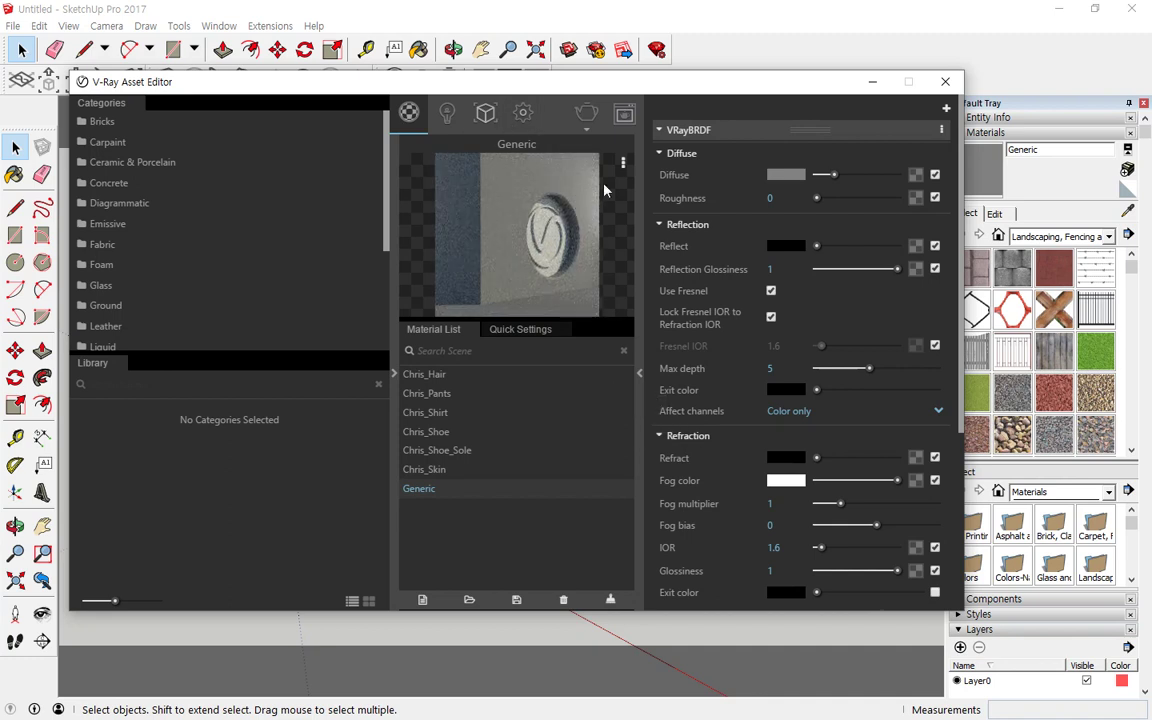
{"action": "left_click", "coordinate": [622, 163]}
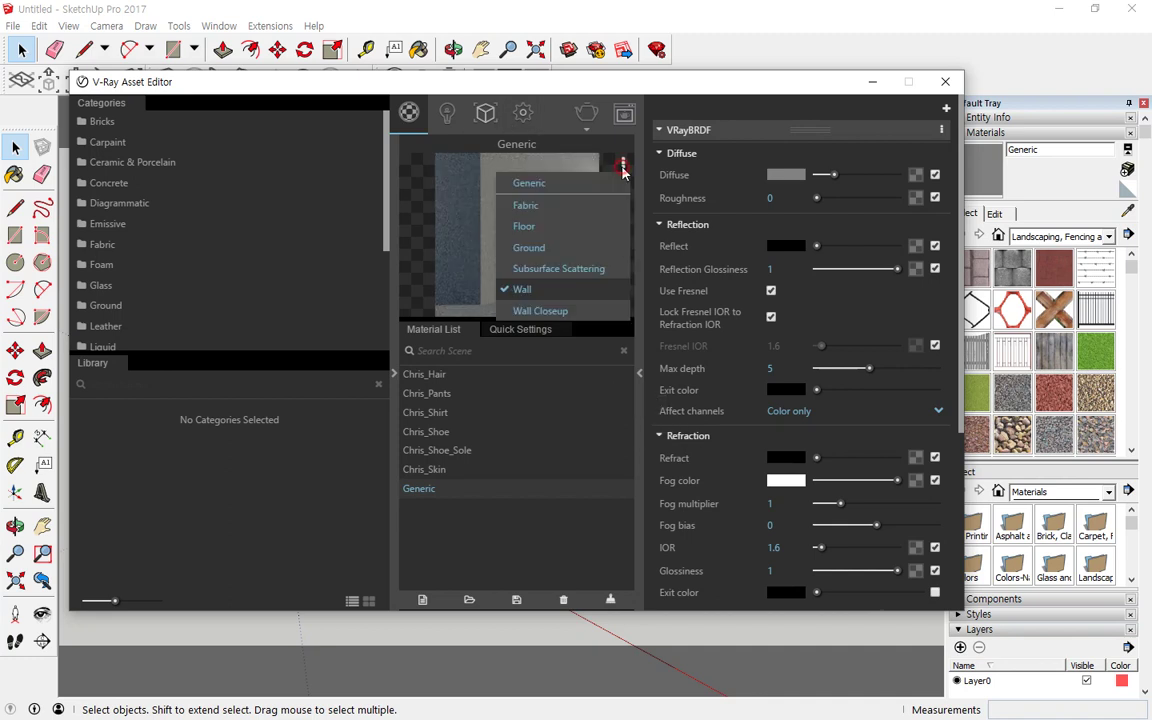
{"action": "left_click", "coordinate": [596, 314]}
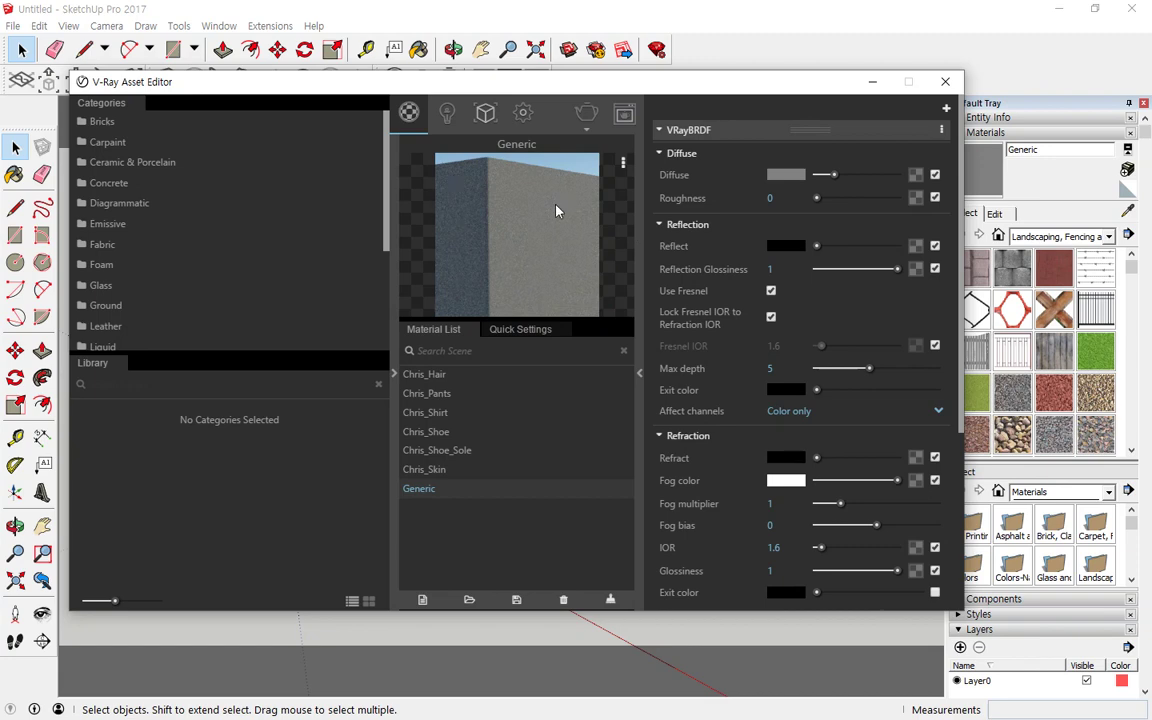
{"action": "left_click", "coordinate": [622, 163]}
{"action": "left_click", "coordinate": [603, 184]}
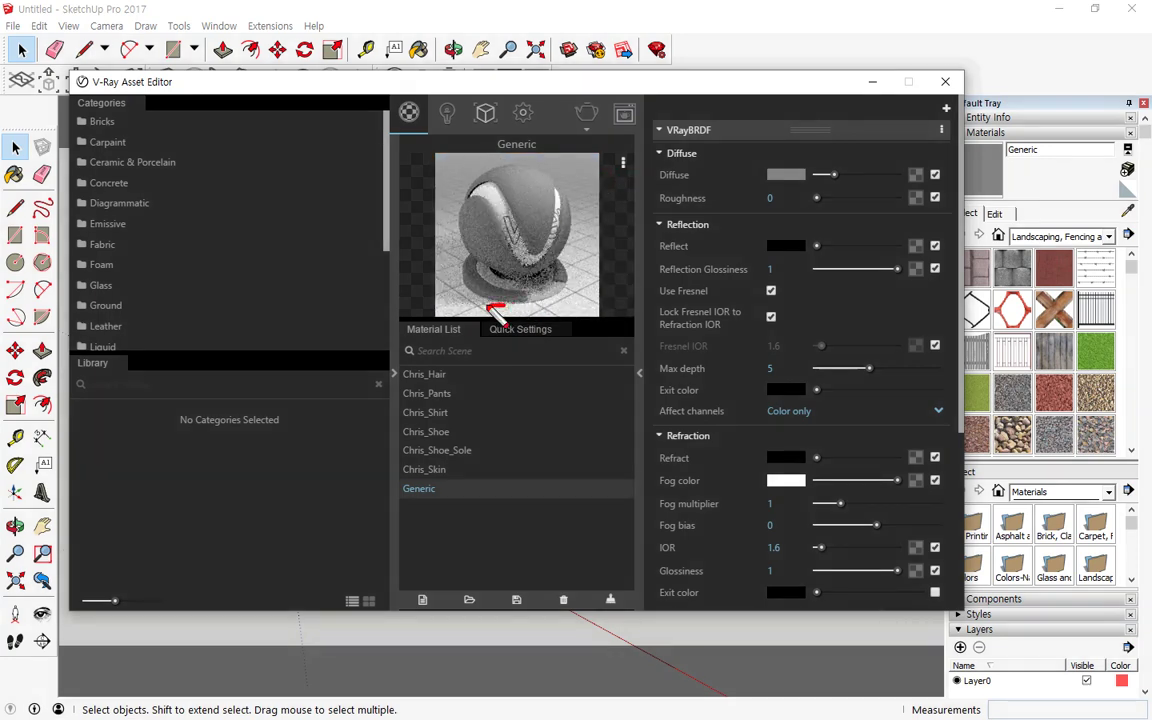
{"action": "mouse_move", "coordinate": [503, 304]}
{"action": "left_mouse_down"}
{"action": "mouse_move", "coordinate": [514, 168]}
{"action": "mouse_move", "coordinate": [545, 285]}
{"action": "left_mouse_up"}
{"action": "left_click_drag", "start_coordinate": [528, 176], "coordinate": [479, 219]}
{"action": "left_click_drag", "start_coordinate": [534, 194], "coordinate": [480, 259]}
{"action": "left_click_drag", "start_coordinate": [558, 216], "coordinate": [502, 278]}
{"action": "mouse_move", "coordinate": [625, 140]}
{"action": "left_mouse_down"}
{"action": "mouse_move", "coordinate": [592, 160]}
{"action": "mouse_move", "coordinate": [628, 204]}
{"action": "left_mouse_up"}
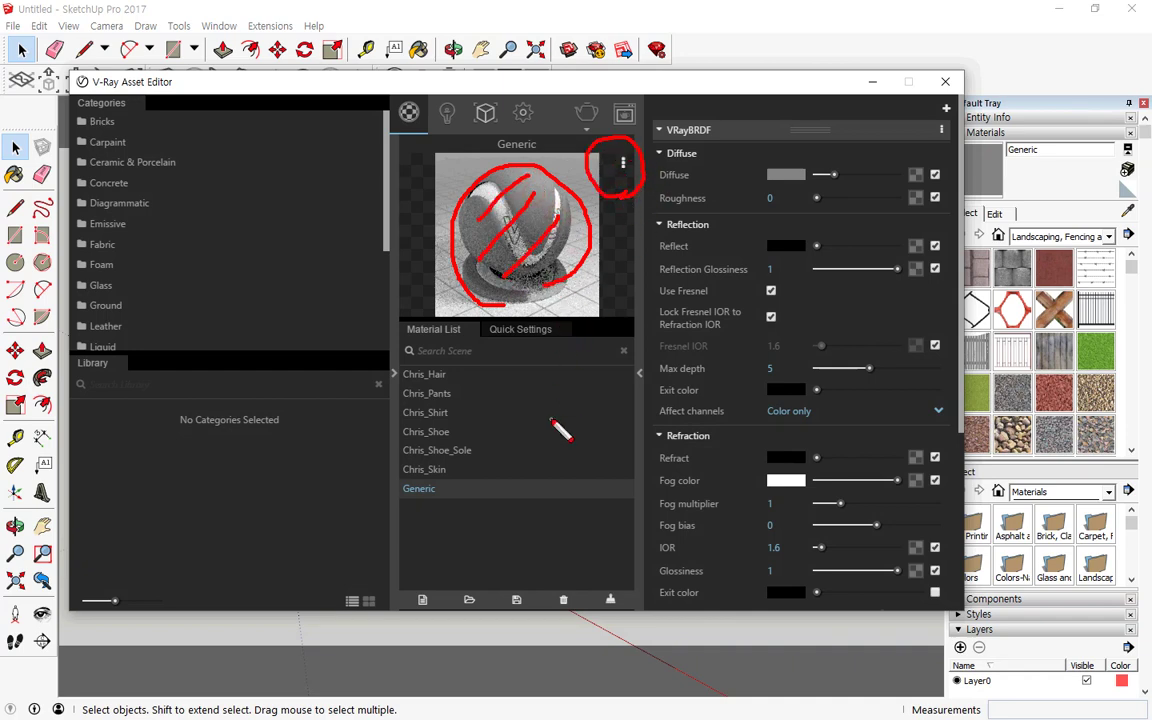
{"action": "mouse_move", "coordinate": [410, 262]}
{"action": "left_mouse_down"}
{"action": "mouse_move", "coordinate": [635, 268]}
{"action": "mouse_move", "coordinate": [585, 290]}
{"action": "left_mouse_up"}
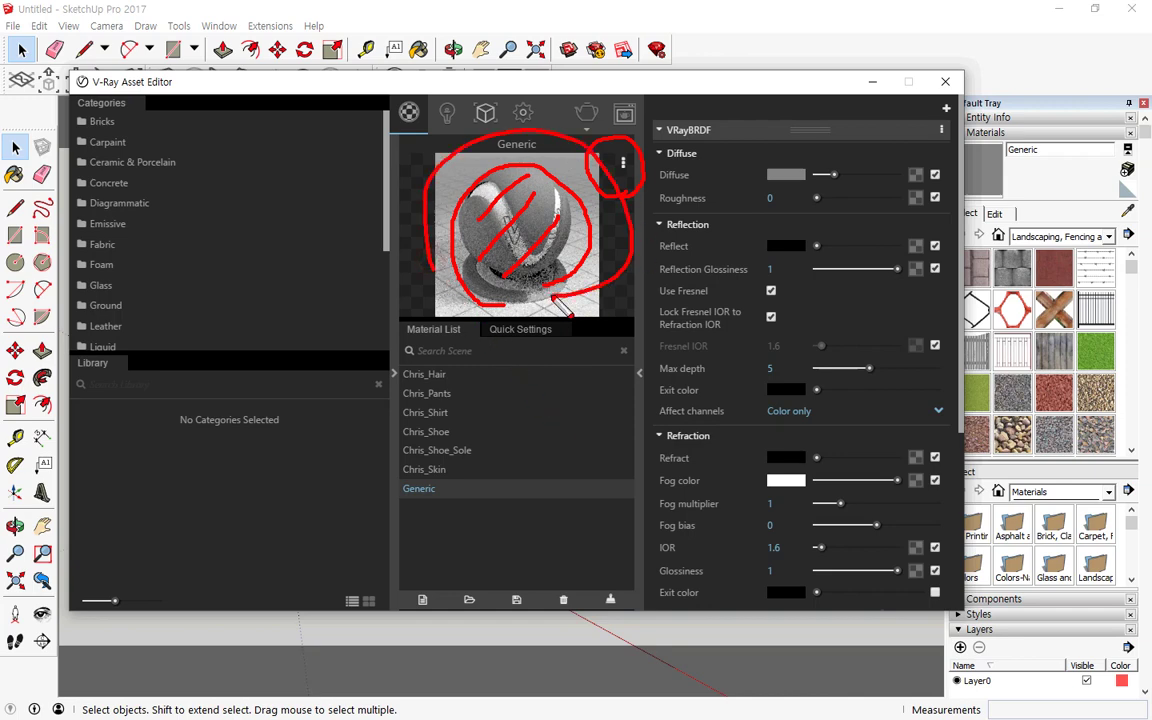
{"action": "mouse_move", "coordinate": [510, 600]}
{"action": "left_mouse_down"}
{"action": "mouse_move", "coordinate": [514, 625]}
{"action": "mouse_move", "coordinate": [548, 636]}
{"action": "left_mouse_up"}
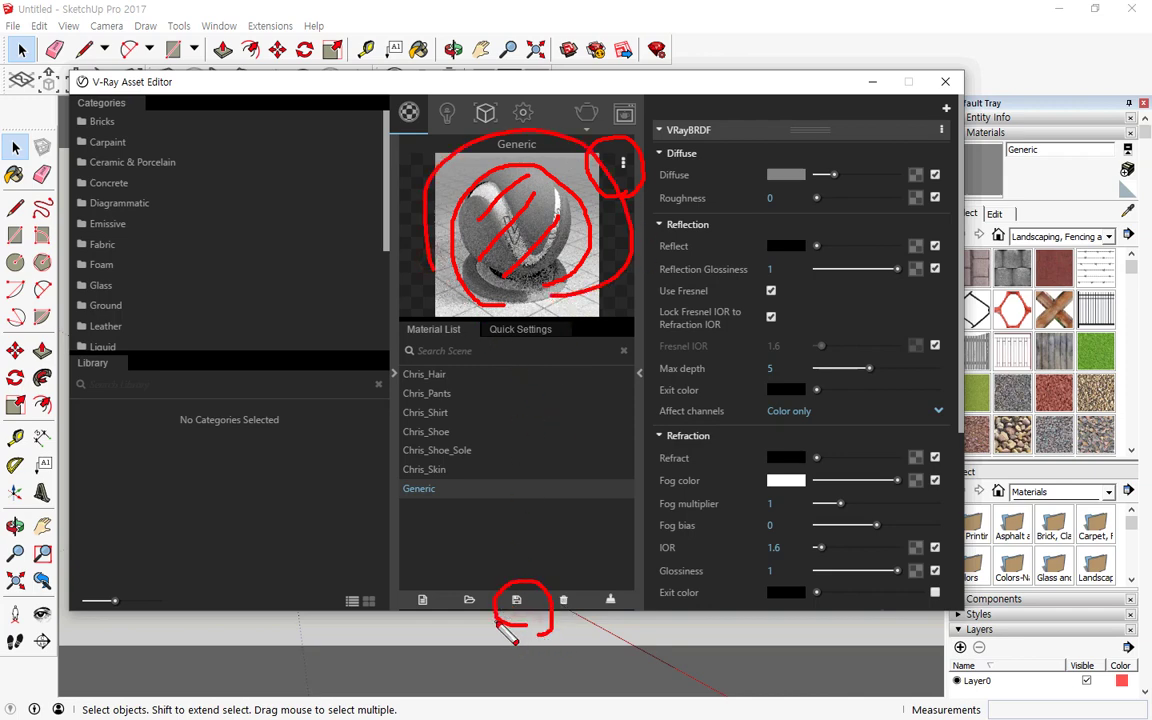
{"action": "left_click_drag", "start_coordinate": [492, 592], "coordinate": [478, 580]}
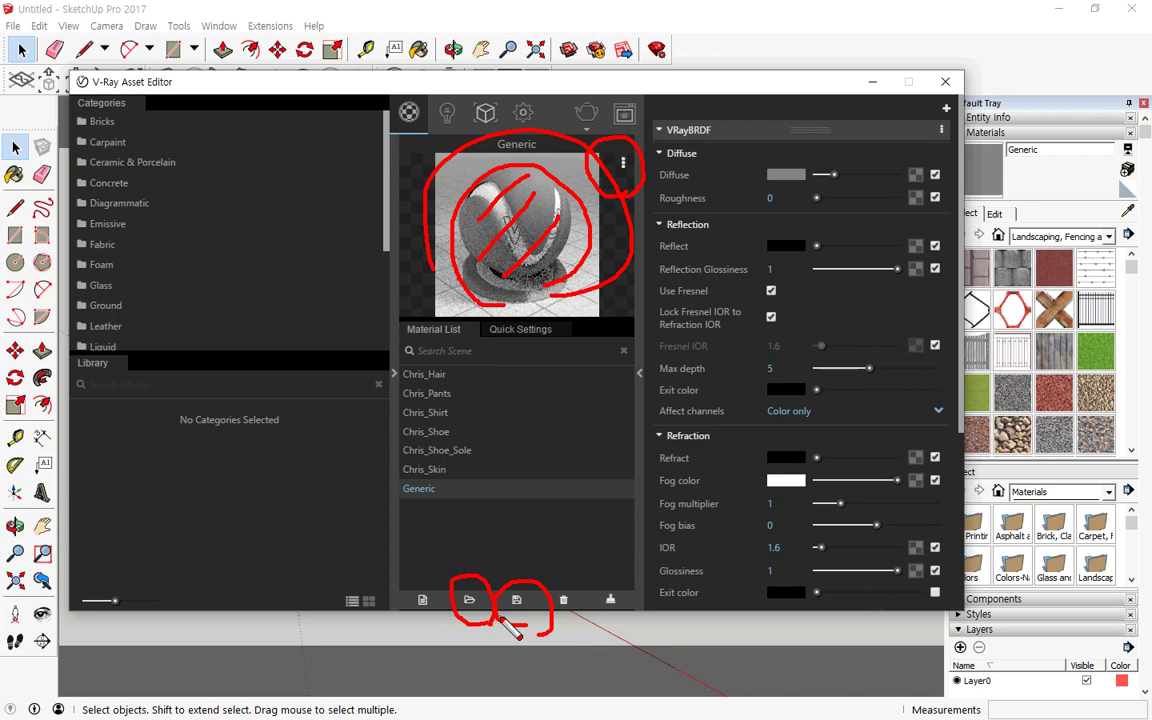
{"action": "mouse_move", "coordinate": [534, 500]}
{"action": "left_mouse_down"}
{"action": "mouse_move", "coordinate": [526, 600]}
{"action": "mouse_move", "coordinate": [546, 573]}
{"action": "left_mouse_up"}
{"action": "mouse_move", "coordinate": [478, 530]}
{"action": "left_mouse_down"}
{"action": "mouse_move", "coordinate": [466, 593]}
{"action": "mouse_move", "coordinate": [486, 558]}
{"action": "left_mouse_up"}
{"action": "key", "text": "Escape"}
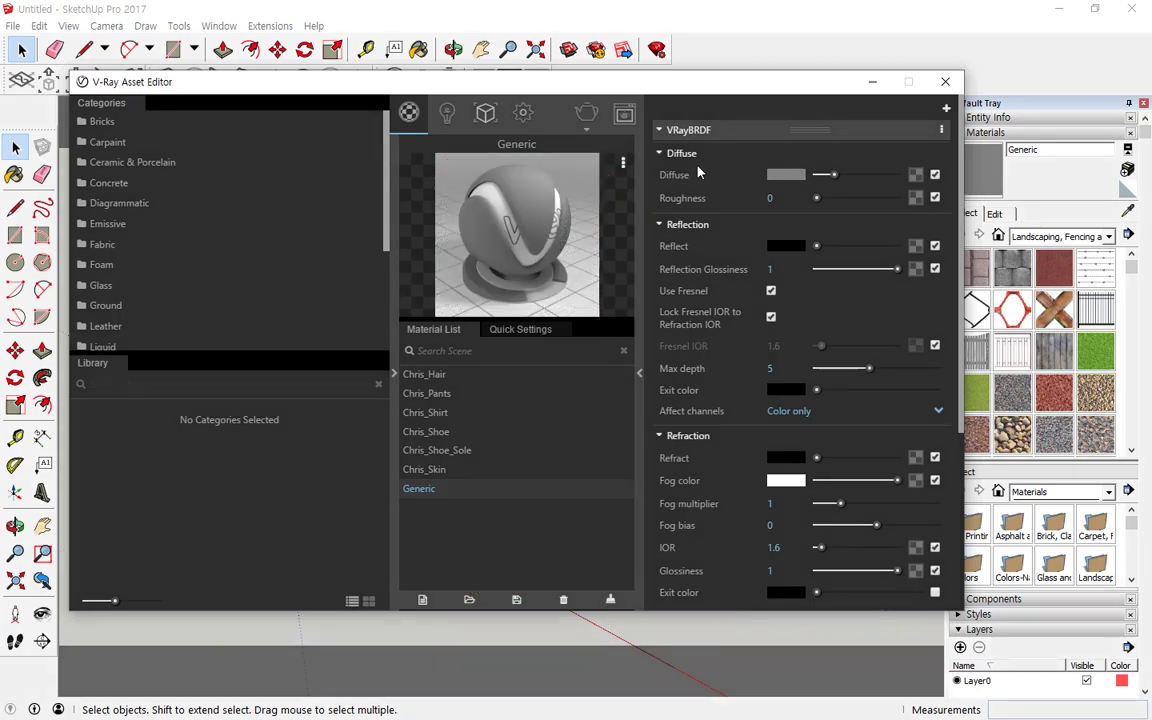
- Collapse the asset editor's category library and position the window beside the box so the whole box is in view
{"action": "left_click_drag", "start_coordinate": [719, 88], "coordinate": [758, 91]}
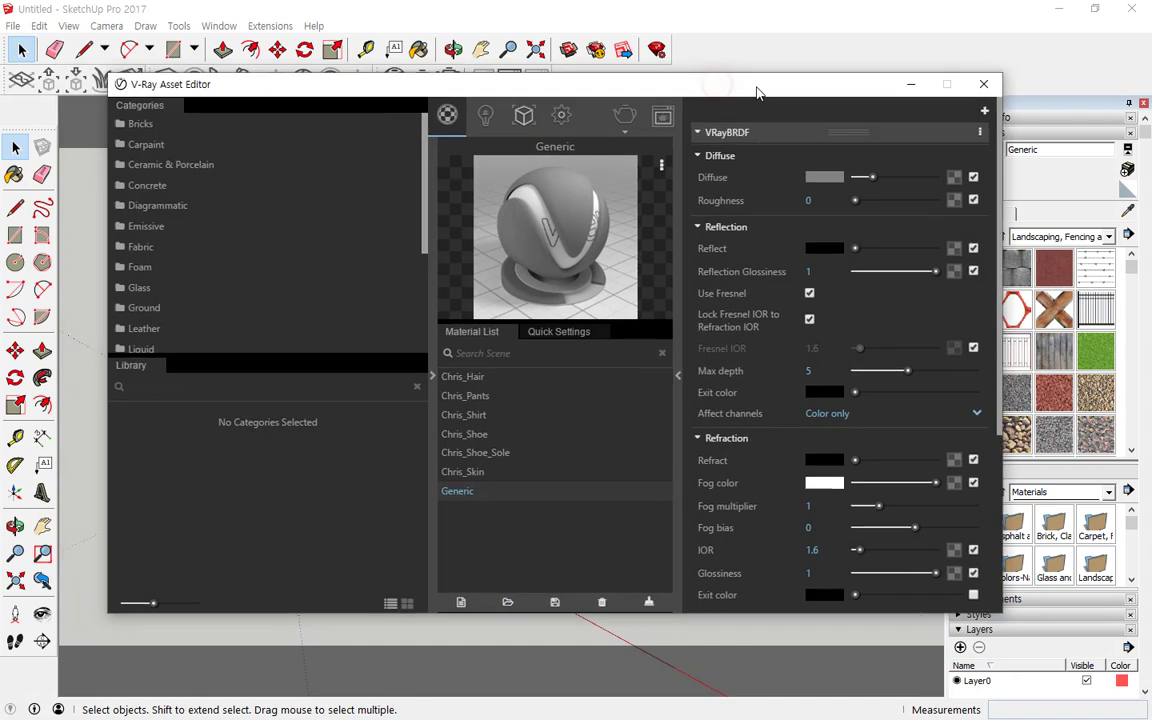
{"action": "left_click", "coordinate": [431, 376]}
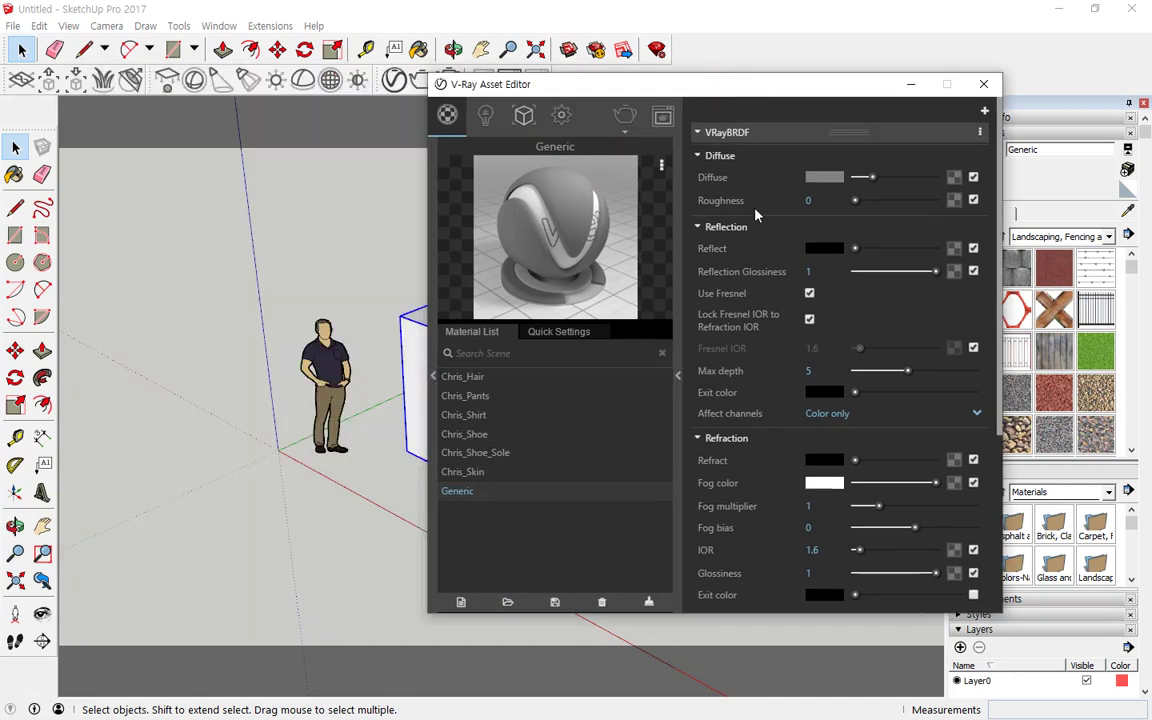
{"action": "left_click_drag", "start_coordinate": [646, 88], "coordinate": [848, 87]}
{"action": "middle_click_drag", "start_coordinate": [505, 335], "coordinate": [230, 320]}
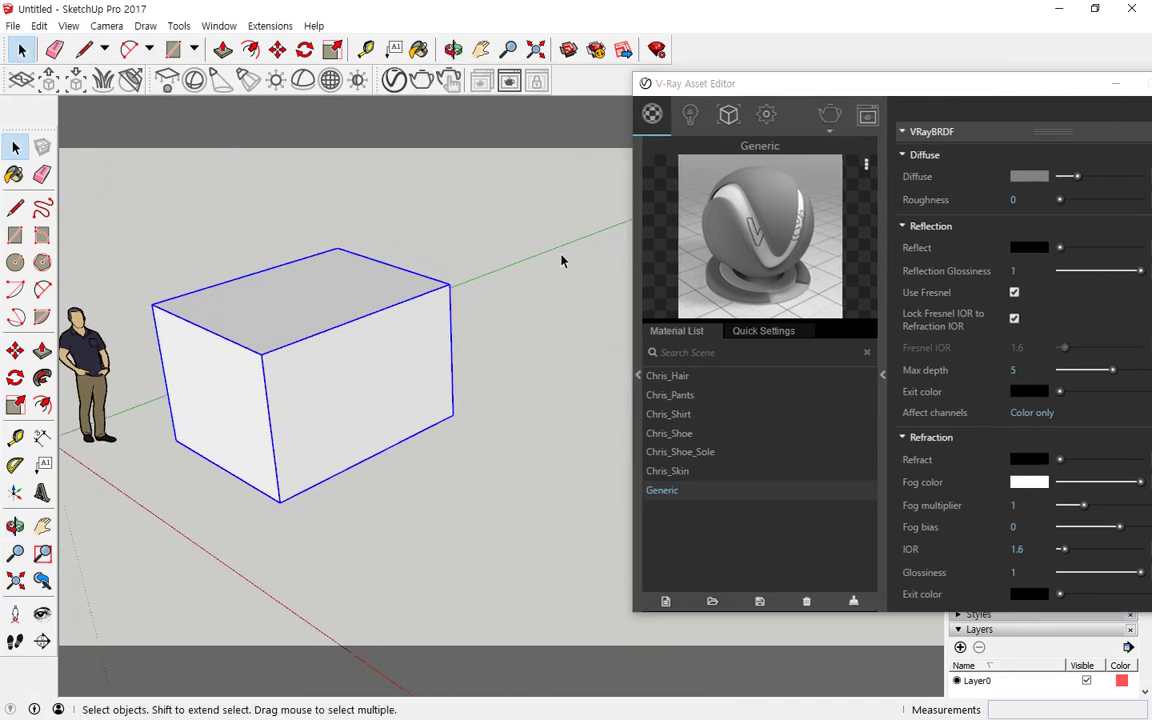
{"action": "left_click_drag", "start_coordinate": [843, 85], "coordinate": [758, 84]}
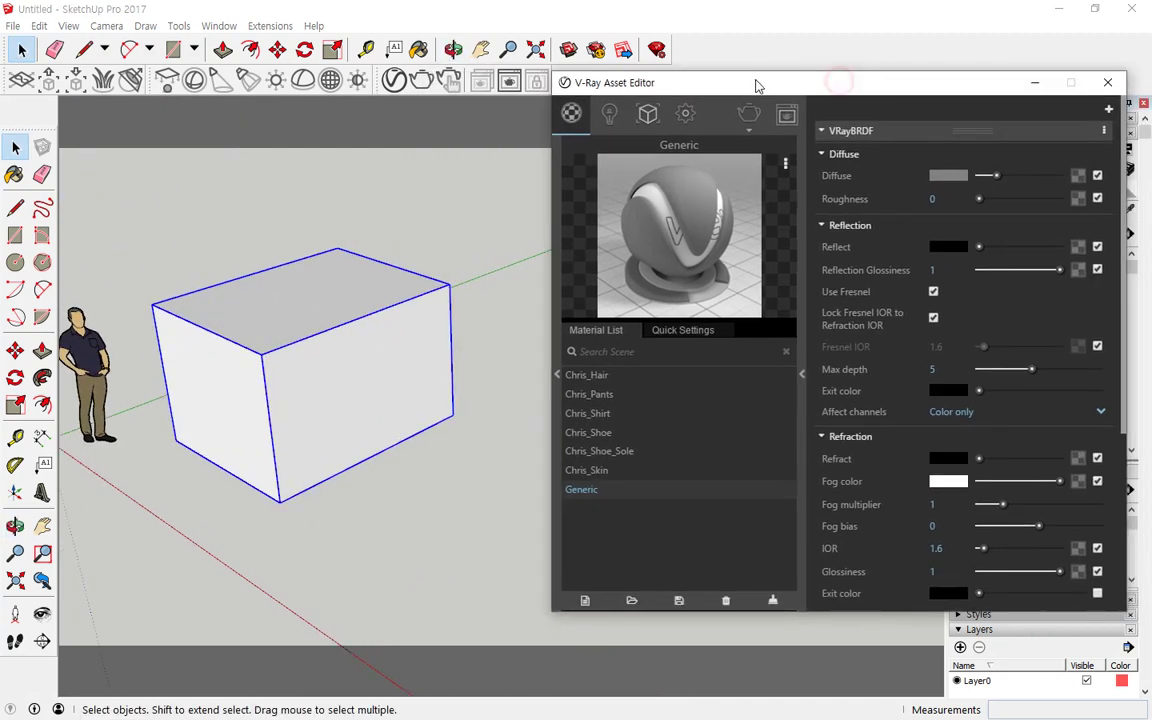
- Apply the Generic material to the selected box
{"action": "right_click", "coordinate": [680, 211]}
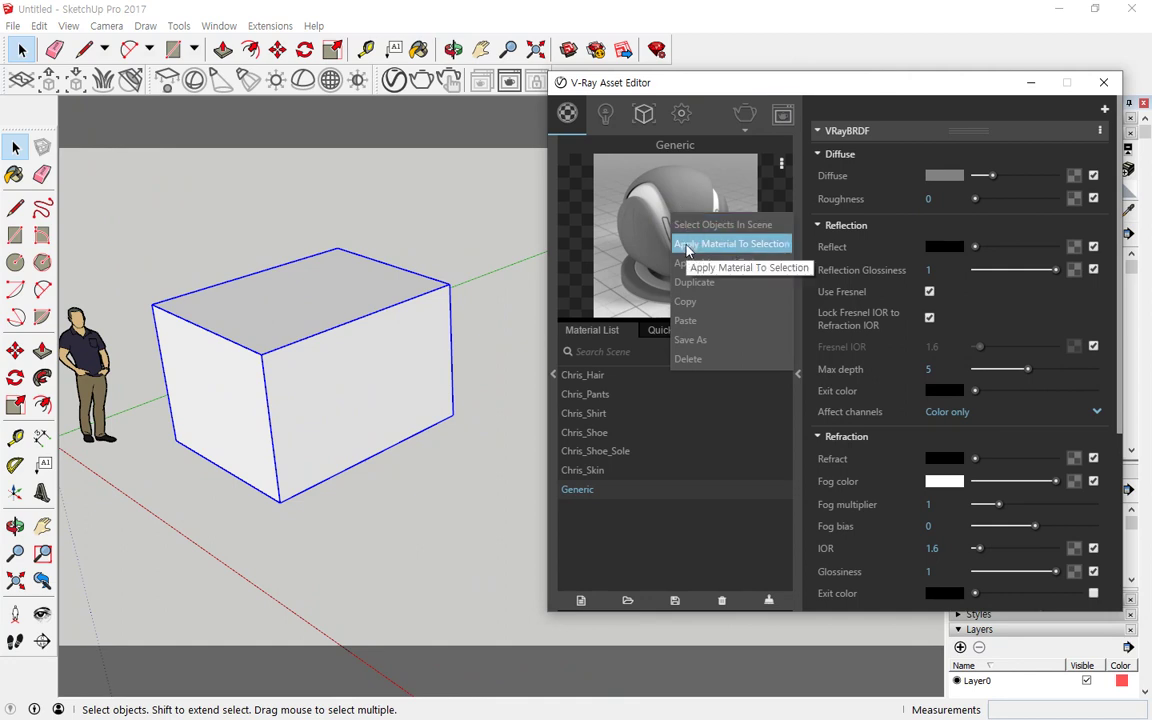
{"action": "left_click", "coordinate": [686, 245]}
{"action": "mouse_move", "coordinate": [650, 216]}
{"action": "left_mouse_down"}
{"action": "mouse_move", "coordinate": [506, 204]}
{"action": "mouse_move", "coordinate": [390, 248]}
{"action": "mouse_move", "coordinate": [398, 264]}
{"action": "mouse_move", "coordinate": [375, 250]}
{"action": "left_mouse_up"}
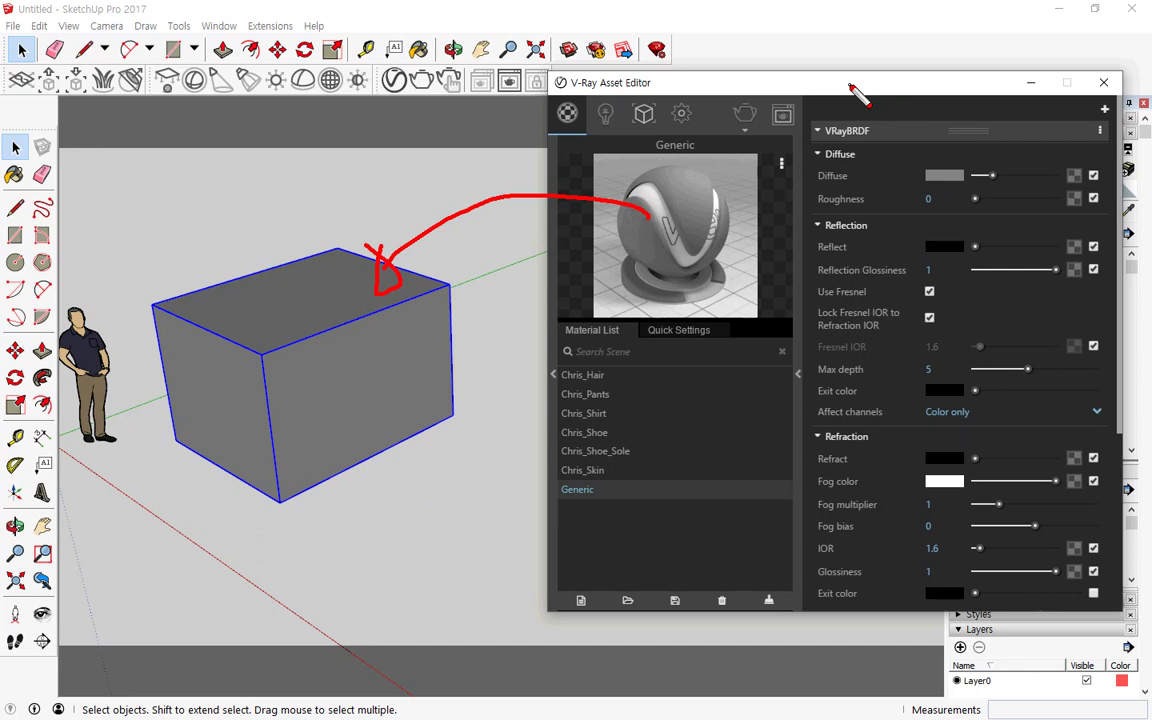
{"action": "key", "text": "Escape"}
- Purge the unused materials from the material list
{"action": "right_click", "coordinate": [706, 198]}
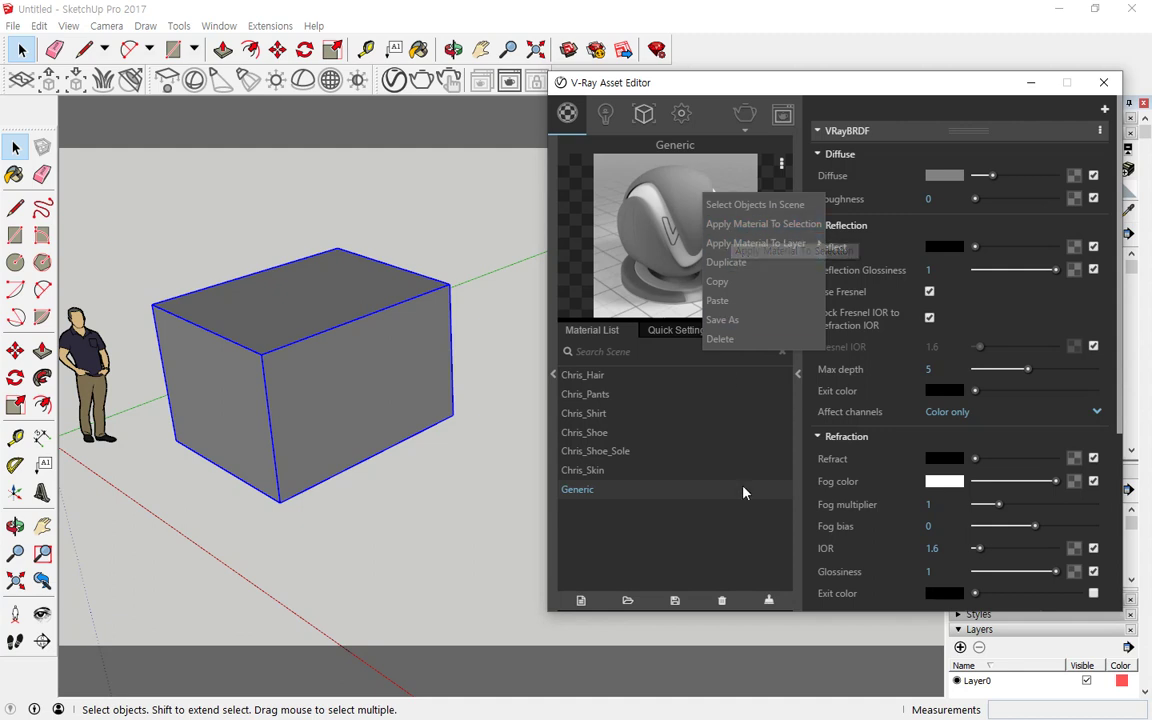
{"action": "left_click", "coordinate": [768, 600]}
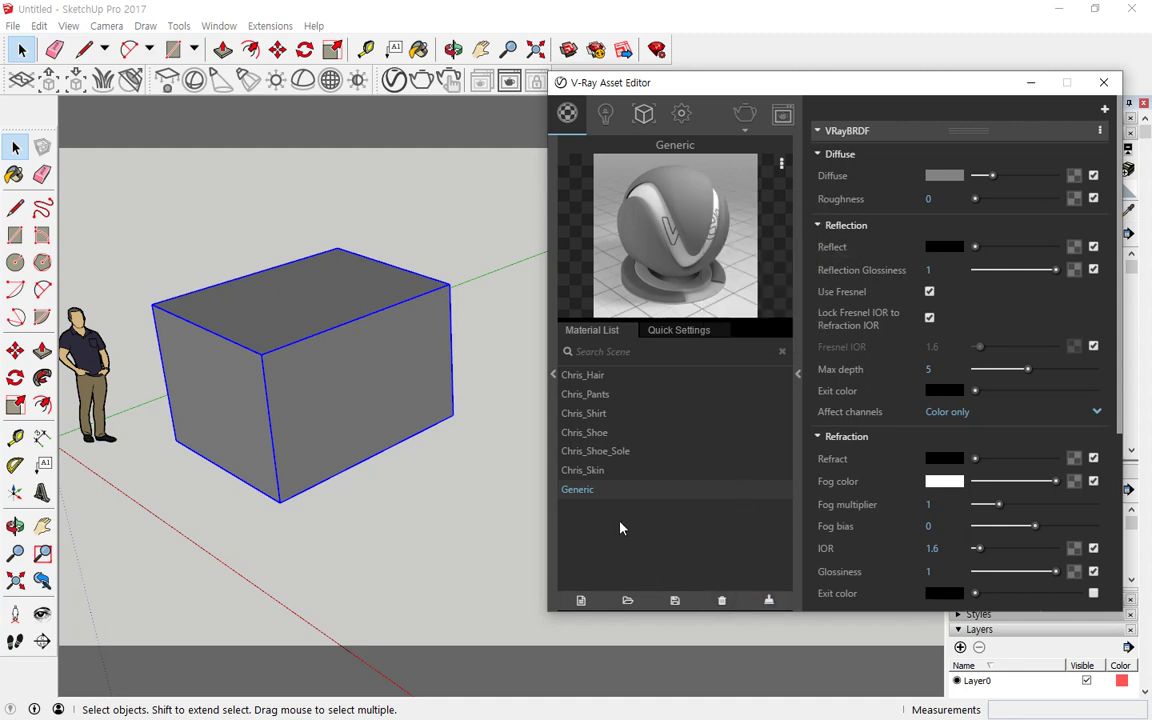
- Apply the Chris_Hair material to the selected box
{"action": "left_click", "coordinate": [584, 376]}
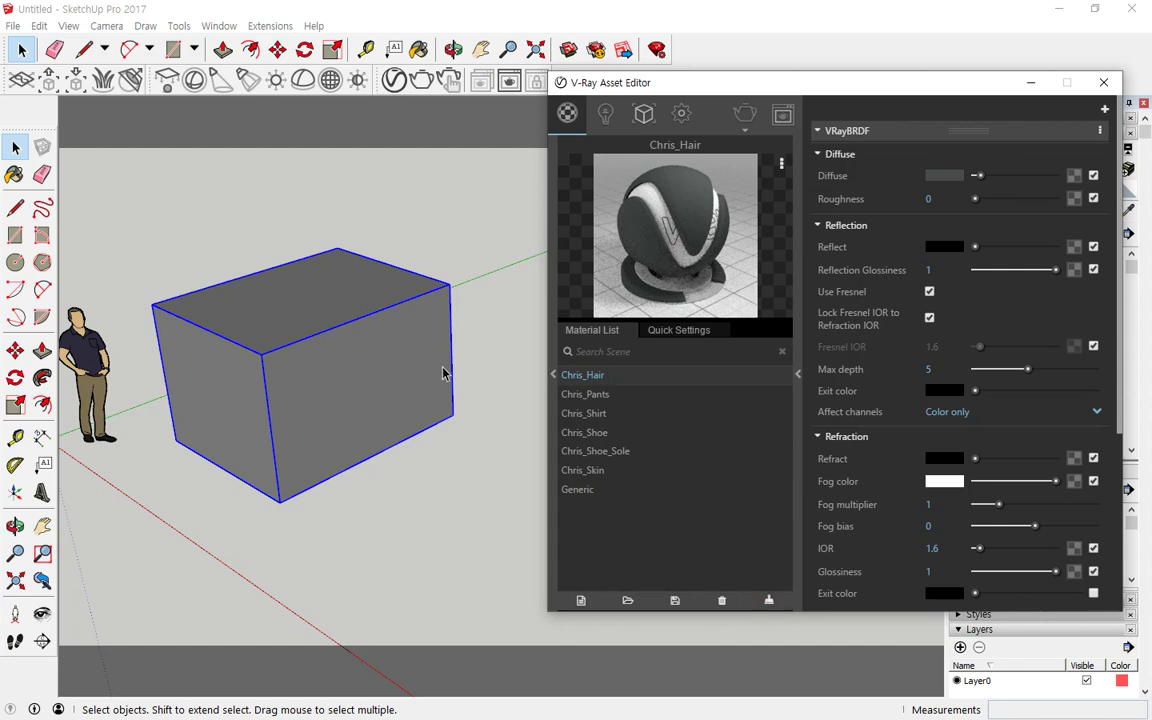
{"action": "right_click", "coordinate": [682, 241]}
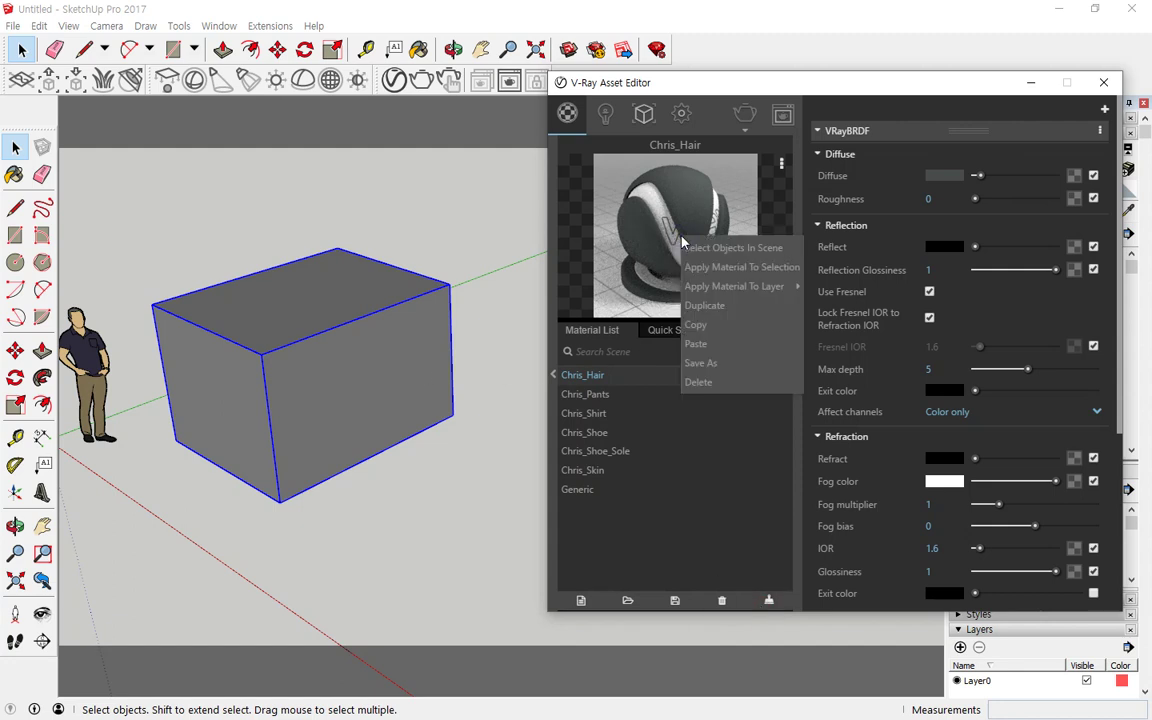
{"action": "left_click", "coordinate": [730, 268]}
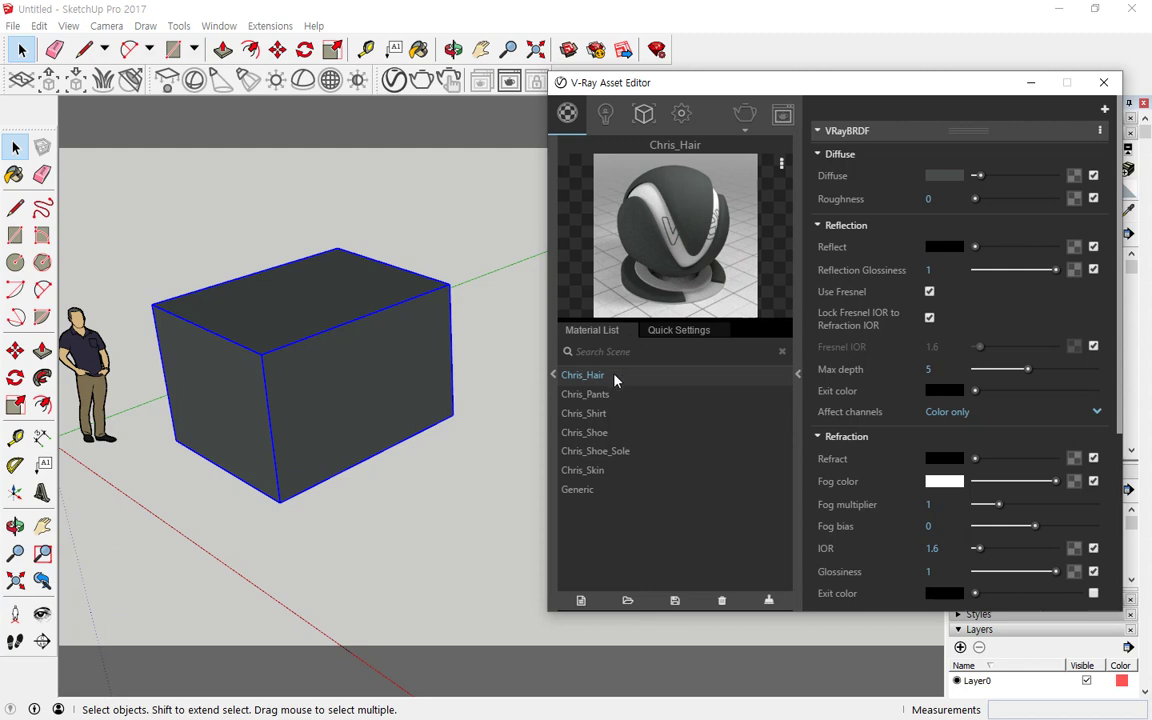
- Reapply the Generic material to the selected box and move the asset editor so the SketchUp materials panel is uncovered
{"action": "left_click", "coordinate": [593, 496]}
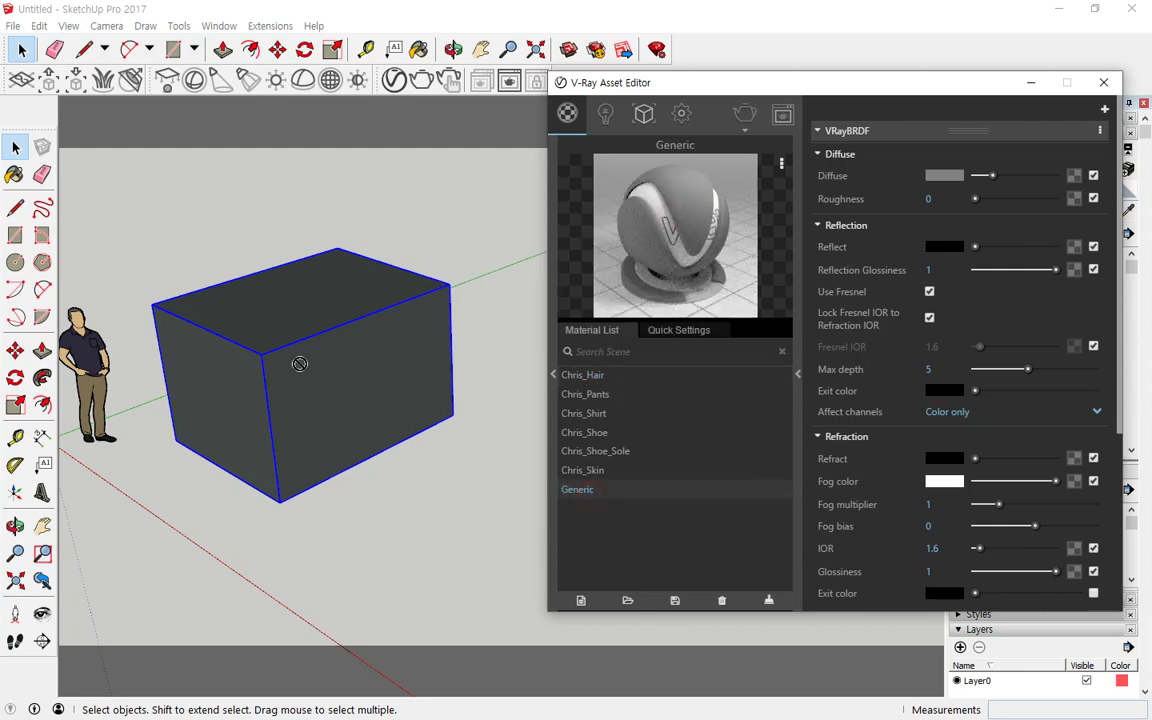
{"action": "right_click", "coordinate": [590, 491]}
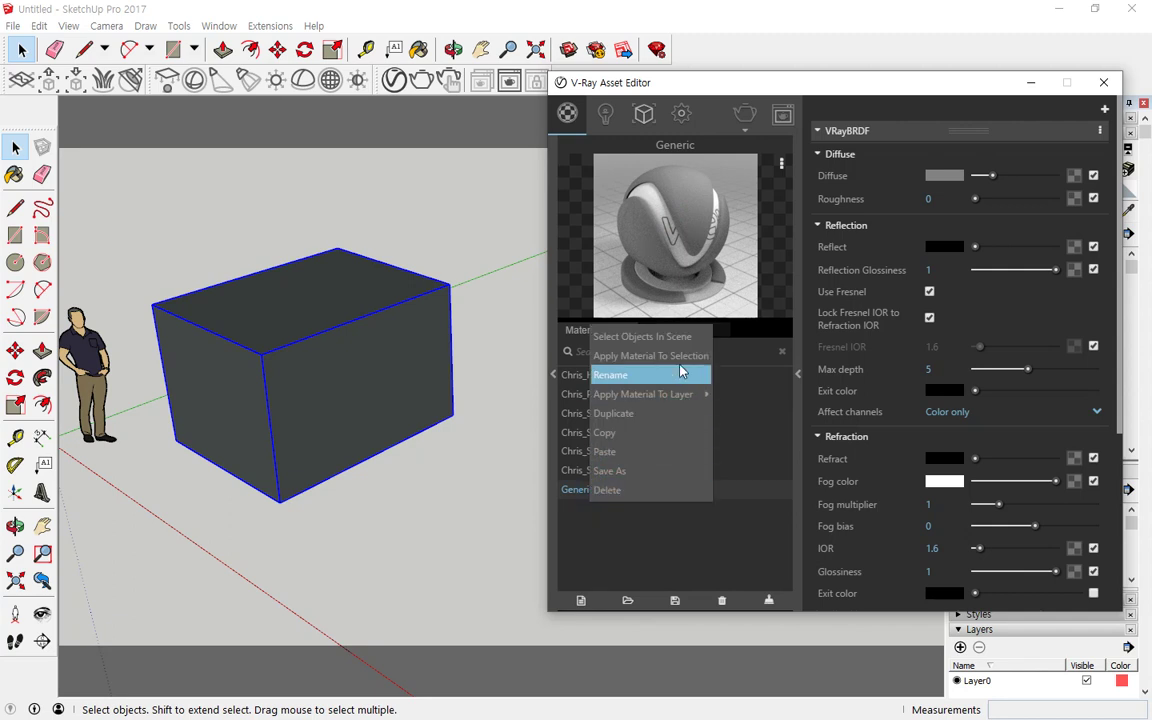
{"action": "left_click", "coordinate": [640, 355]}
{"action": "left_click_drag", "start_coordinate": [730, 88], "coordinate": [500, 87]}
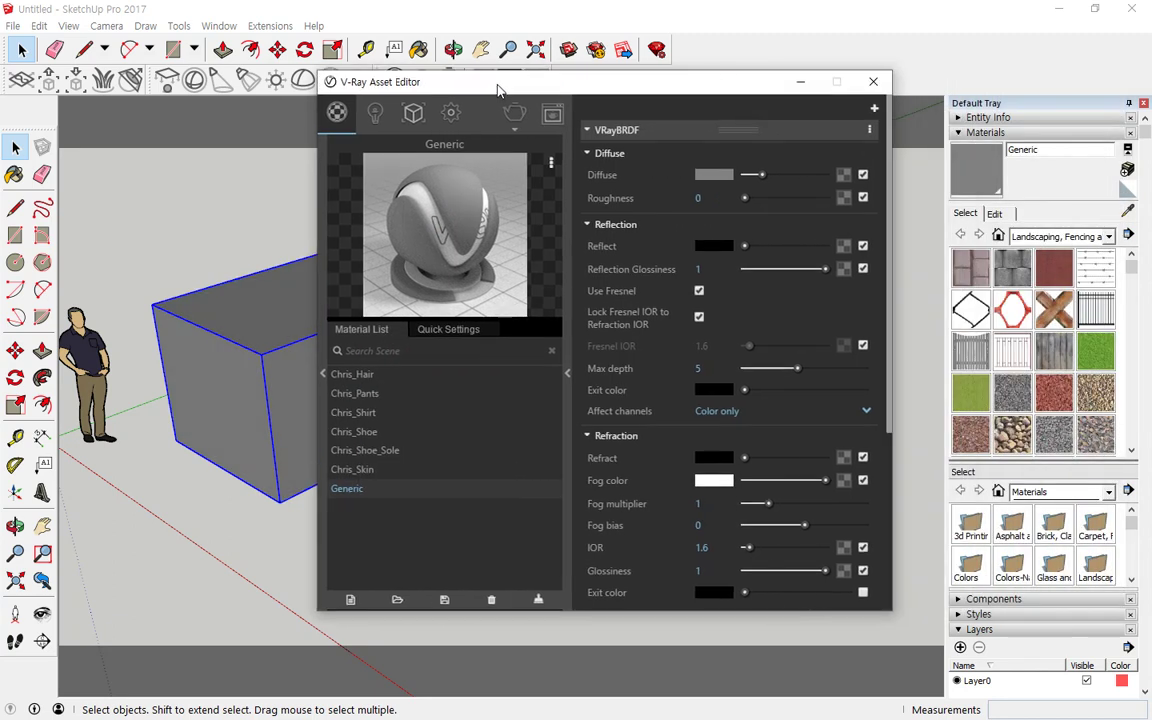
{"action": "mouse_move", "coordinate": [386, 507]}
{"action": "left_mouse_down"}
{"action": "mouse_move", "coordinate": [328, 500]}
{"action": "mouse_move", "coordinate": [395, 503]}
{"action": "left_mouse_up"}
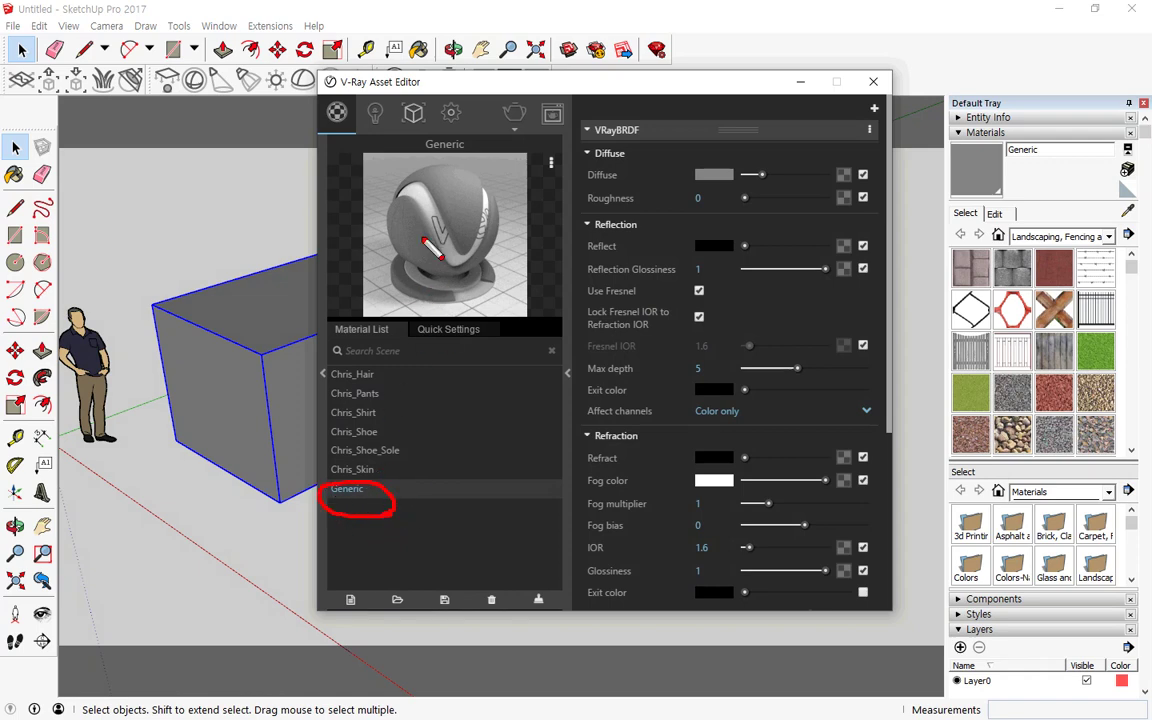
{"action": "mouse_move", "coordinate": [422, 234]}
{"action": "left_mouse_down"}
{"action": "mouse_move", "coordinate": [296, 308]}
{"action": "mouse_move", "coordinate": [318, 318]}
{"action": "left_mouse_up"}
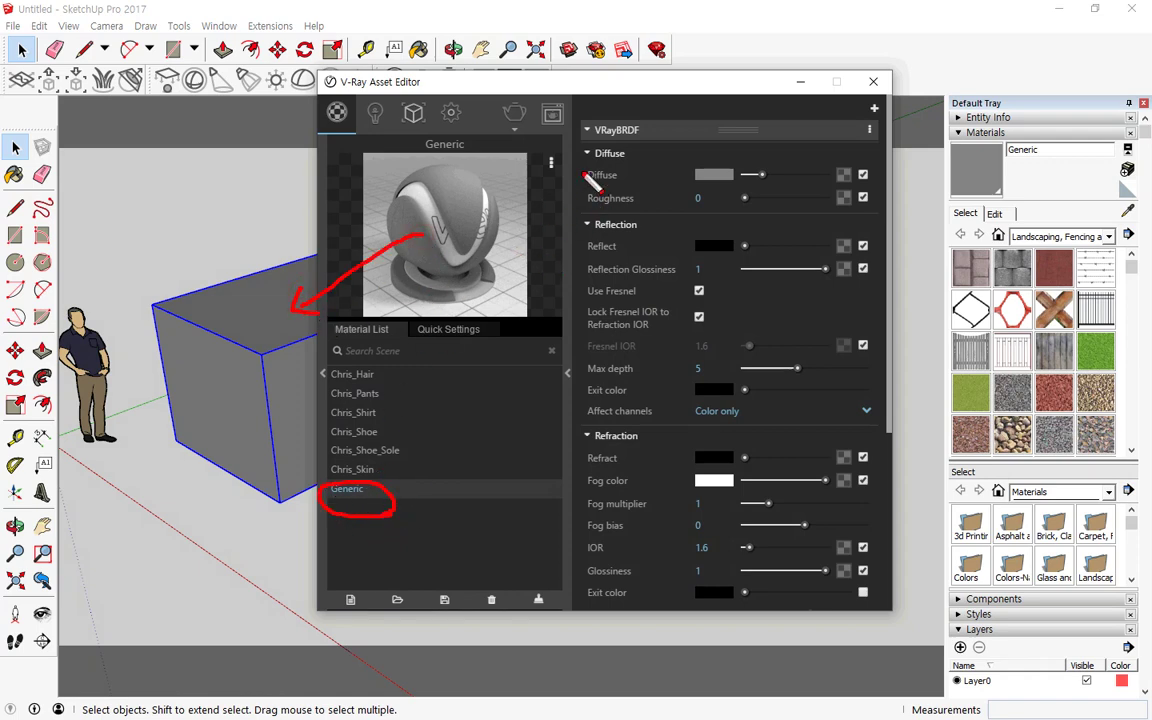
{"action": "mouse_move", "coordinate": [590, 145]}
{"action": "left_mouse_down"}
{"action": "mouse_move", "coordinate": [561, 492]}
{"action": "mouse_move", "coordinate": [690, 588]}
{"action": "mouse_move", "coordinate": [850, 572]}
{"action": "mouse_move", "coordinate": [852, 200]}
{"action": "mouse_move", "coordinate": [628, 150]}
{"action": "left_mouse_up"}
{"action": "key", "text": "Escape"}
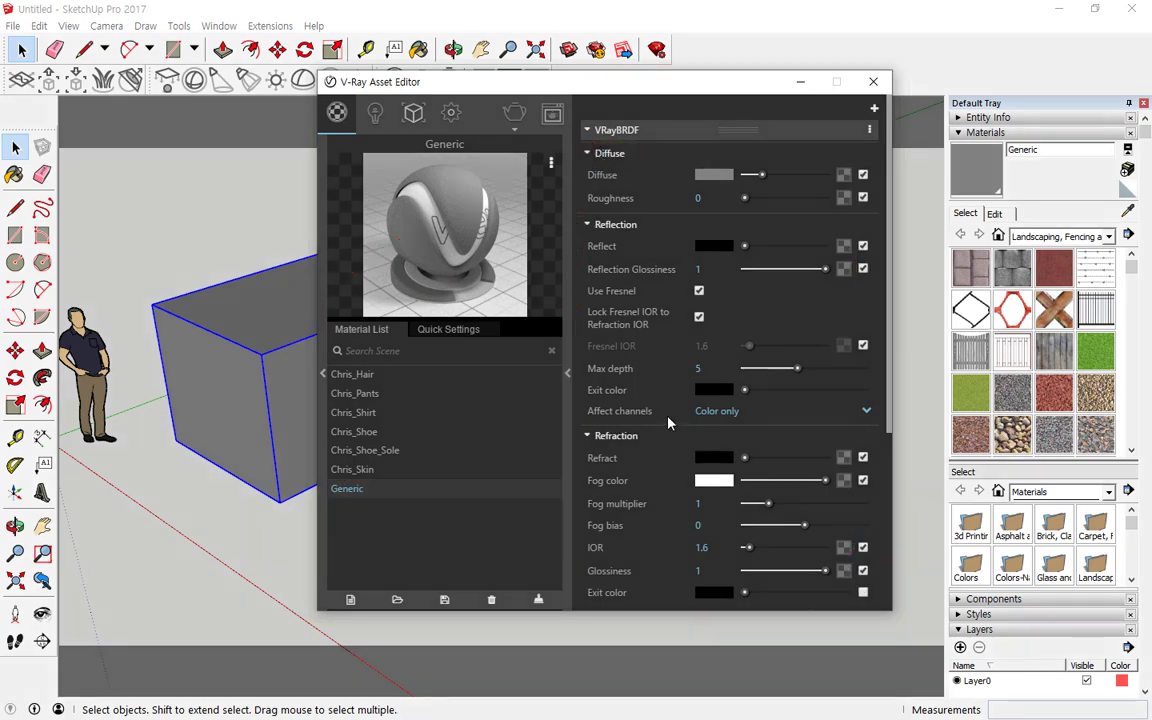
{"action": "left_click_drag", "start_coordinate": [657, 89], "coordinate": [703, 115]}
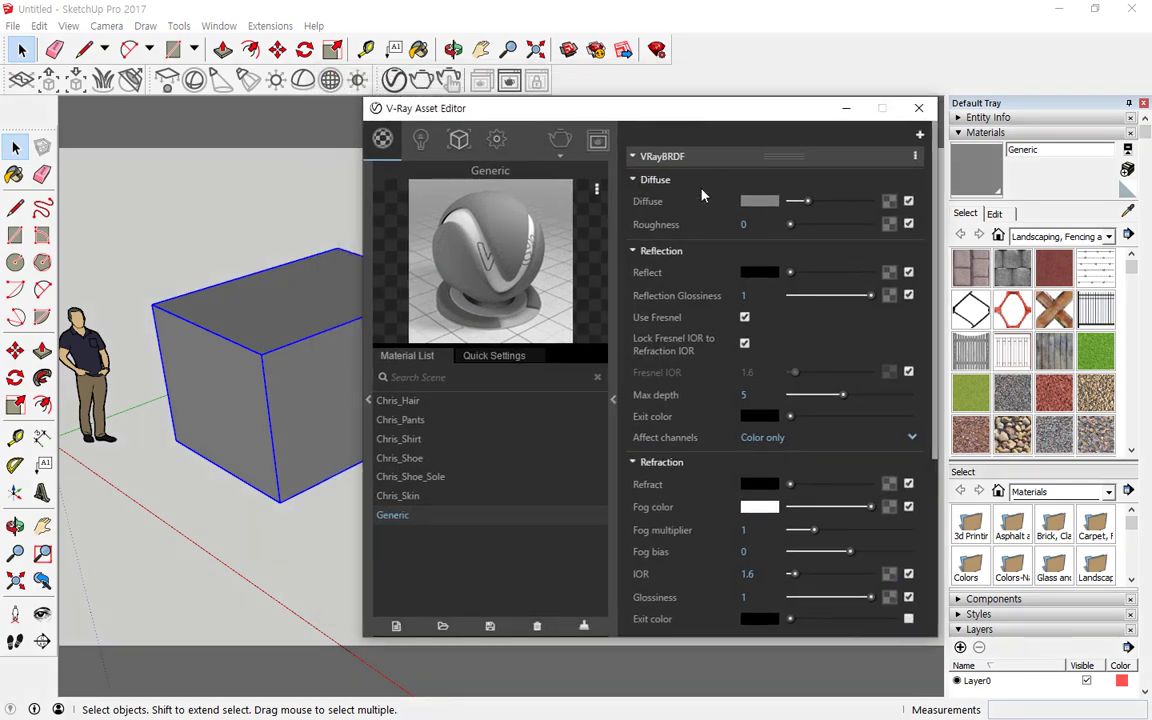
{"action": "left_click_drag", "start_coordinate": [789, 218], "coordinate": [598, 212]}
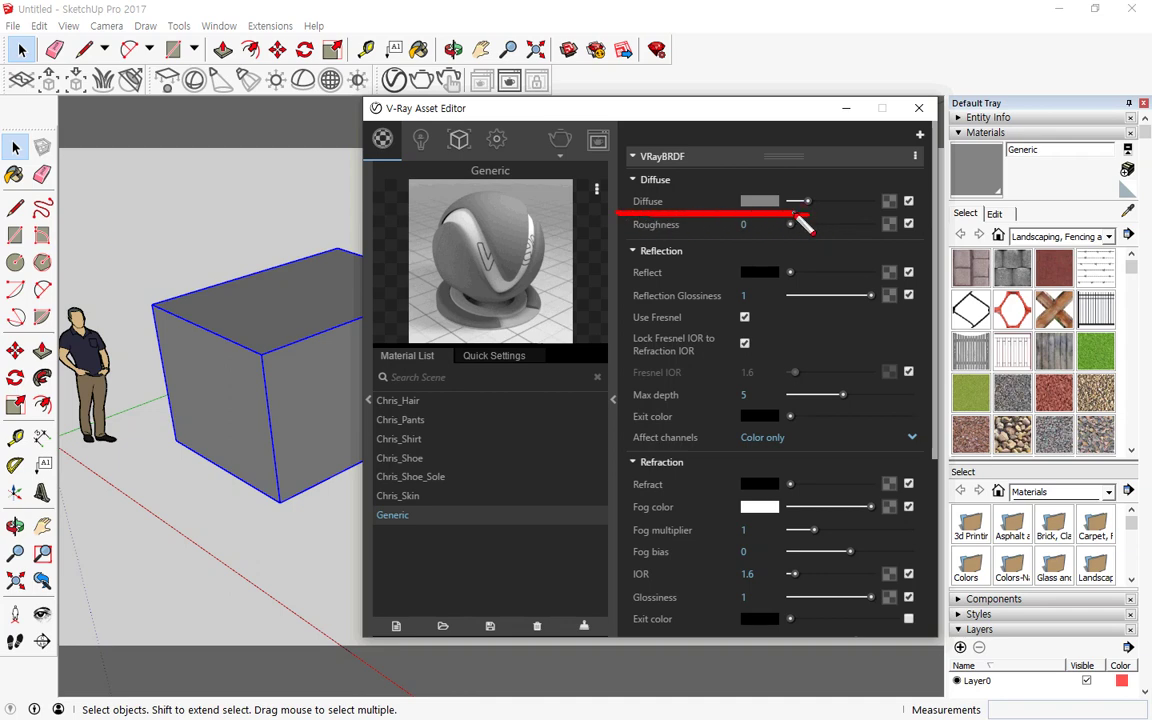
{"action": "key", "text": "ctrl+z"}
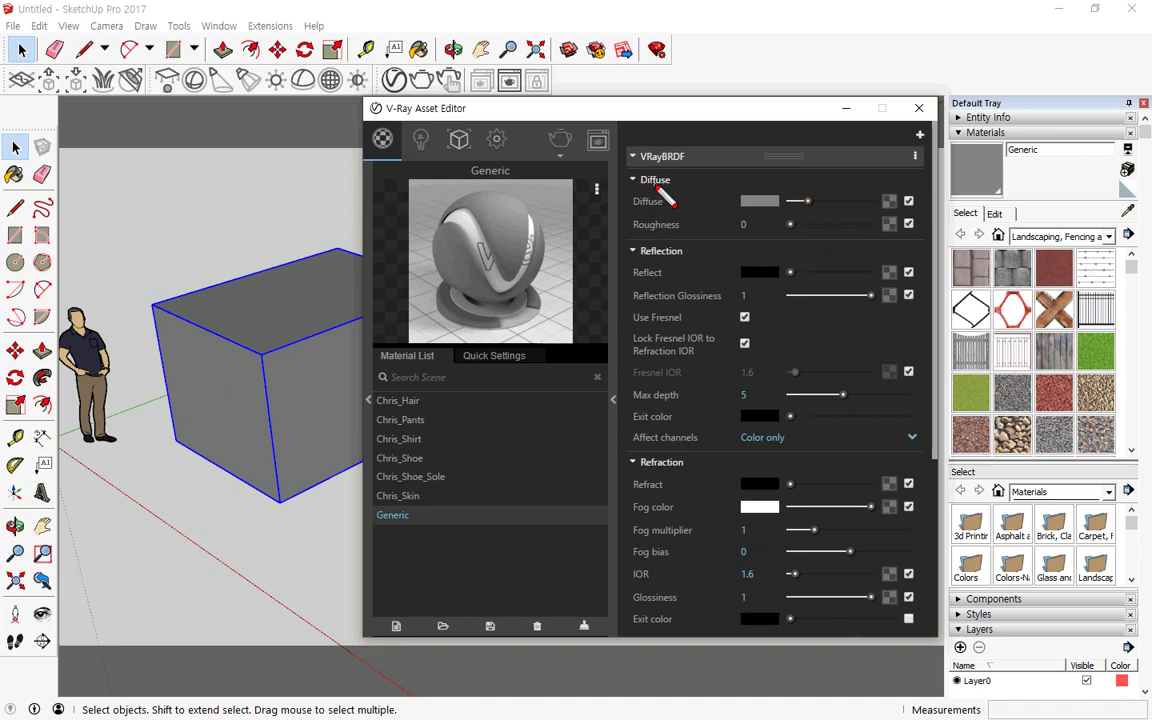
{"action": "left_click_drag", "start_coordinate": [672, 193], "coordinate": [631, 193]}
{"action": "key", "text": "ctrl+z"}
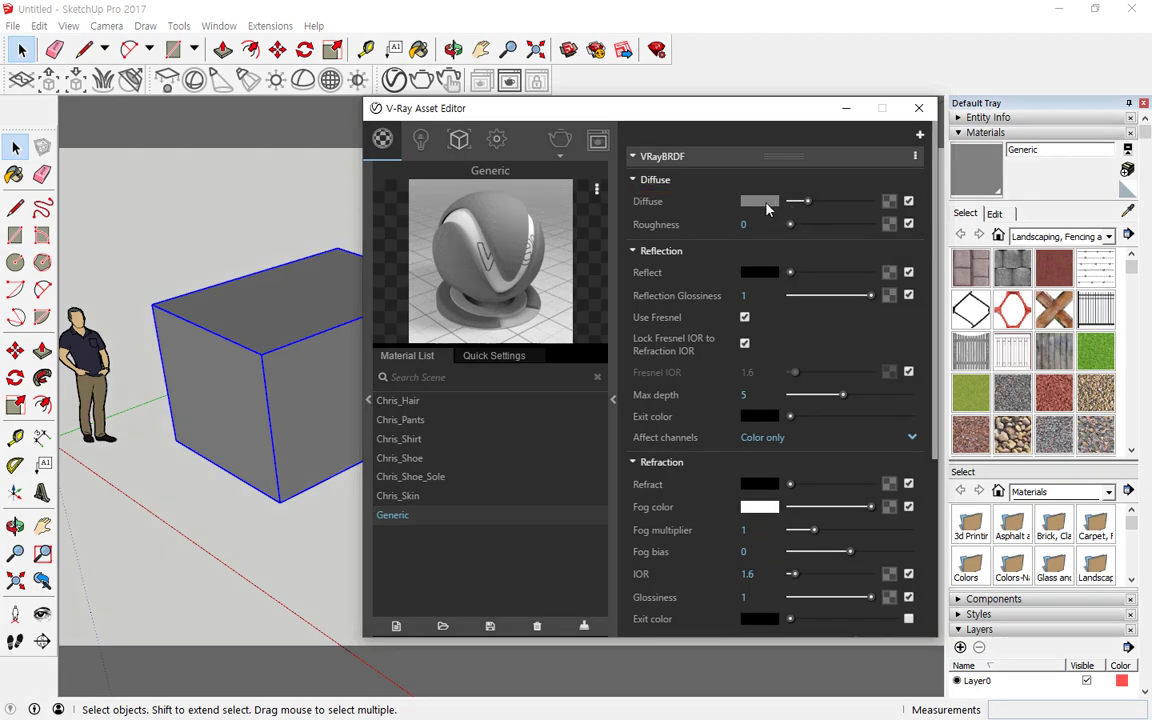
{"action": "mouse_move", "coordinate": [772, 195]}
{"action": "left_mouse_down"}
{"action": "mouse_move", "coordinate": [736, 196]}
{"action": "mouse_move", "coordinate": [769, 213]}
{"action": "left_mouse_up"}
{"action": "key", "text": "Escape"}
- Set the Generic material's diffuse colour to an orange-yellow with RGB 237, 179, 1
{"action": "left_click", "coordinate": [758, 202]}
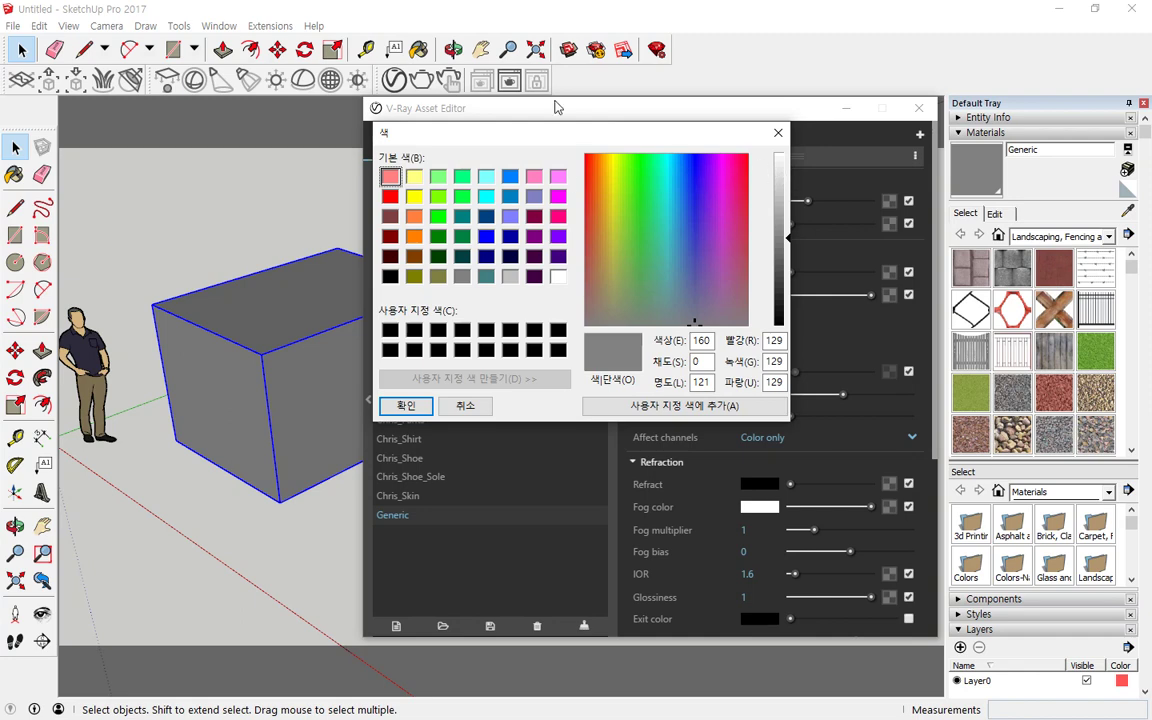
{"action": "left_click", "coordinate": [609, 157]}
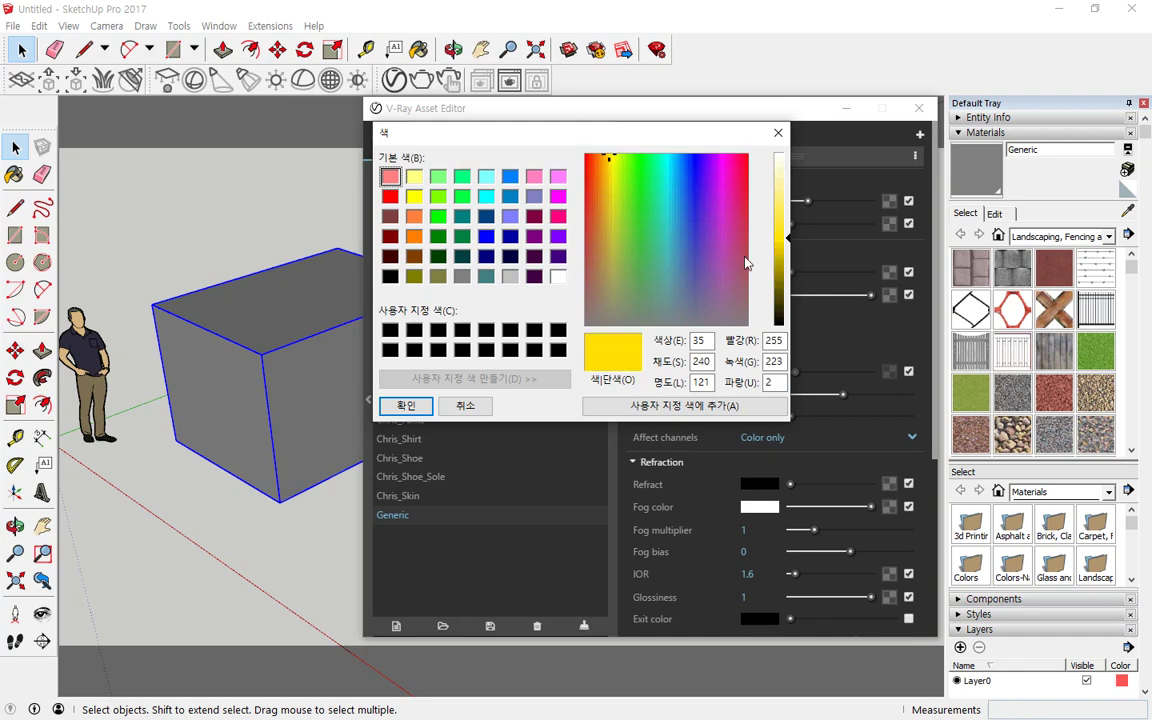
{"action": "left_click", "coordinate": [787, 258]}
{"action": "left_click", "coordinate": [787, 245]}
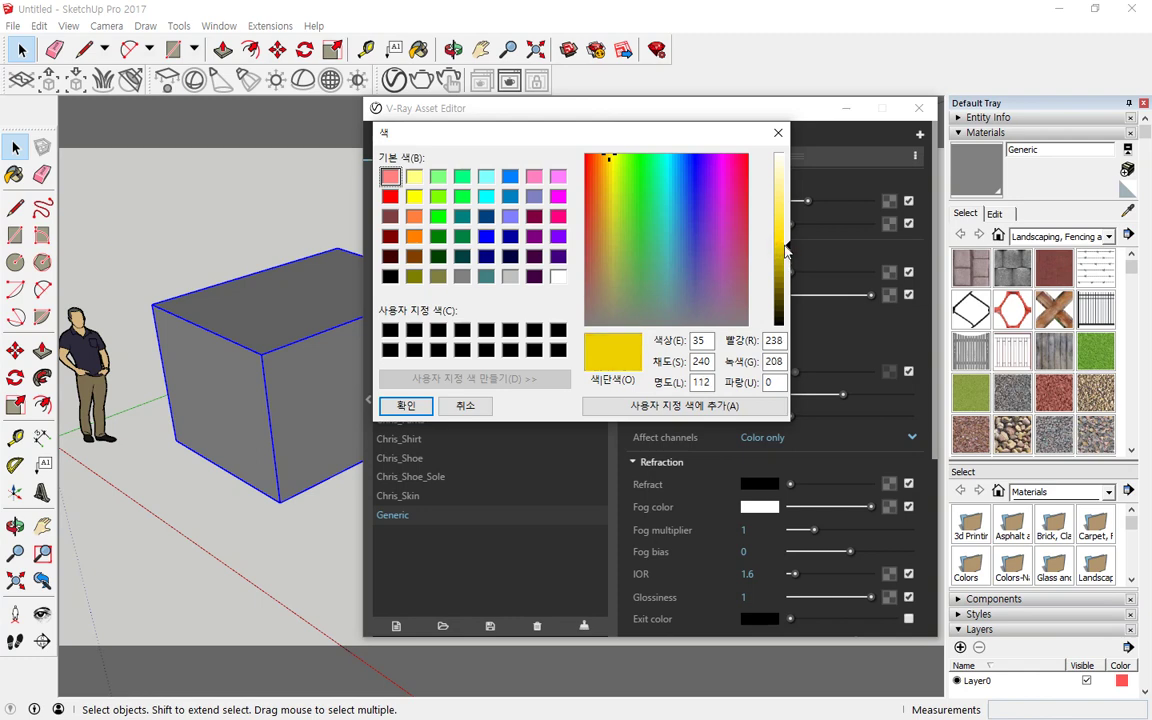
{"action": "left_click", "coordinate": [606, 157]}
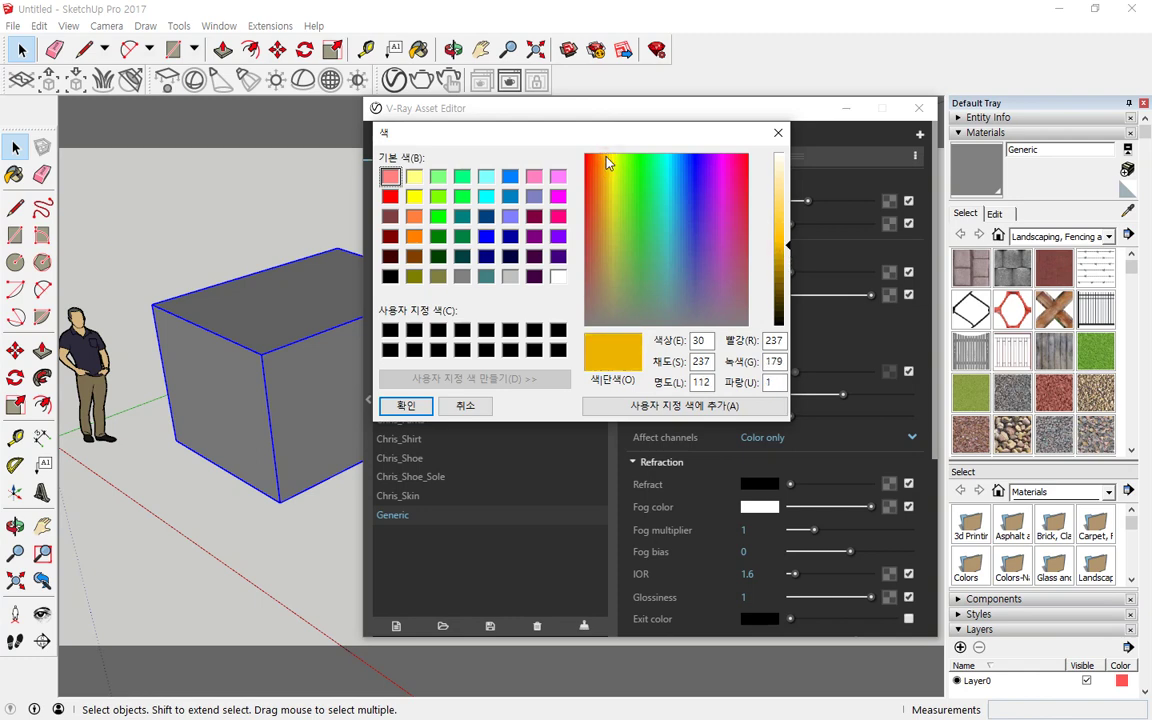
{"action": "left_click", "coordinate": [405, 405]}
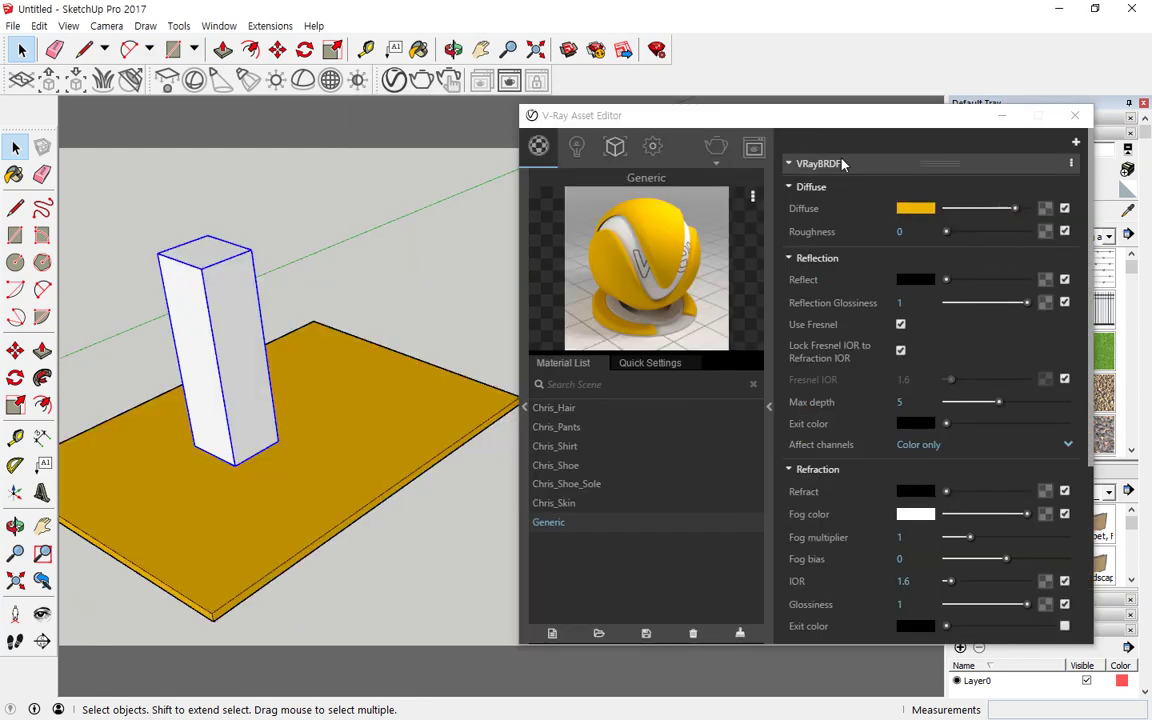
- Darken the Generic material's diffuse colour to a brownish gold and render the slab and column
{"action": "left_click_drag", "start_coordinate": [1010, 212], "coordinate": [963, 213]}
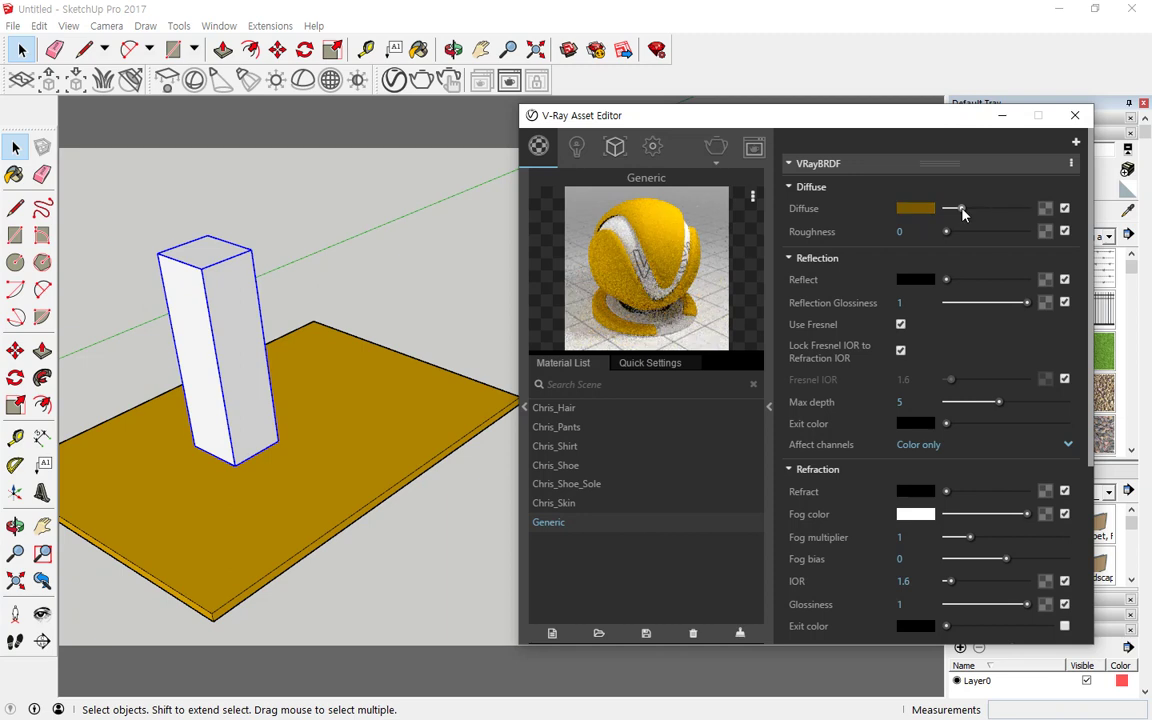
{"action": "left_click", "coordinate": [714, 149]}
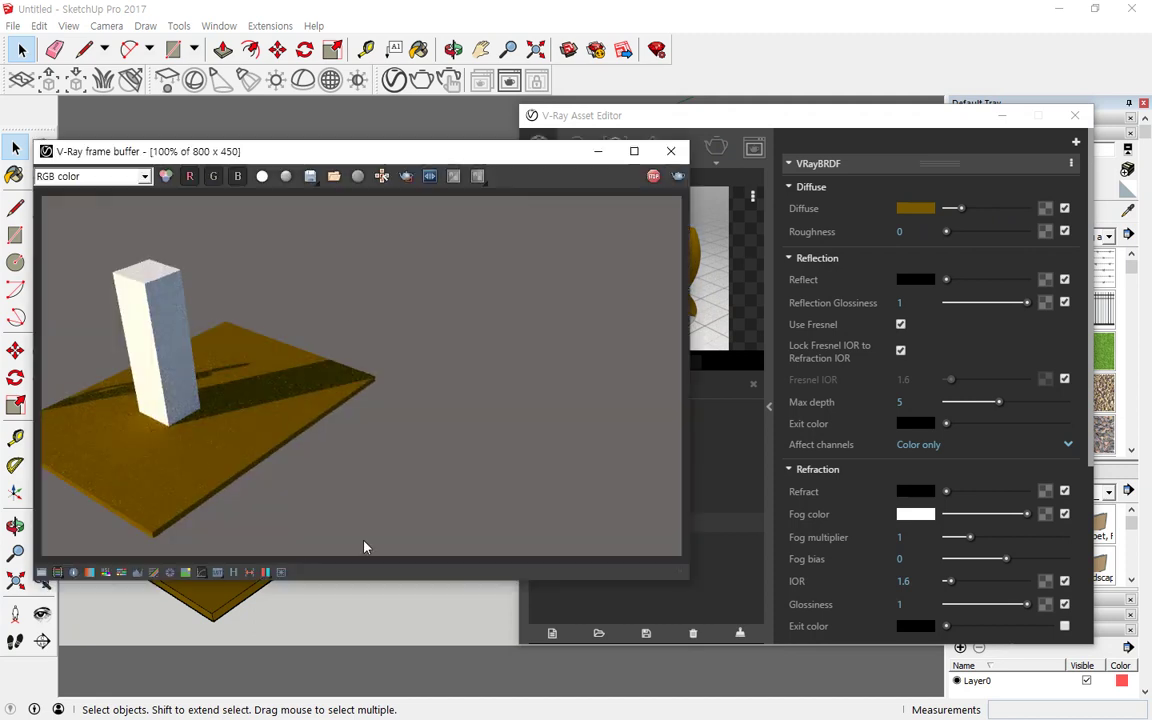
{"action": "left_click", "coordinate": [437, 155]}
{"action": "left_click_drag", "start_coordinate": [437, 155], "coordinate": [0, 78]}
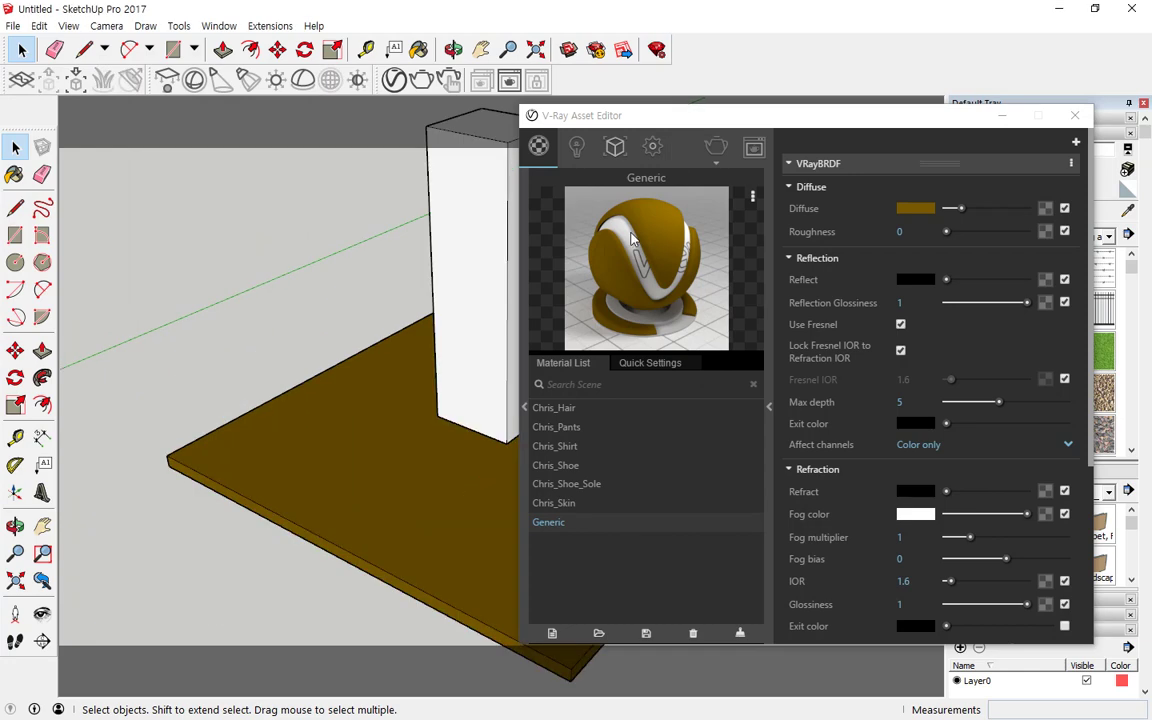
{"action": "mouse_move", "coordinate": [801, 244]}
{"action": "left_mouse_down"}
{"action": "mouse_move", "coordinate": [794, 280]}
{"action": "mouse_move", "coordinate": [851, 260]}
{"action": "mouse_move", "coordinate": [800, 247]}
{"action": "left_mouse_up"}
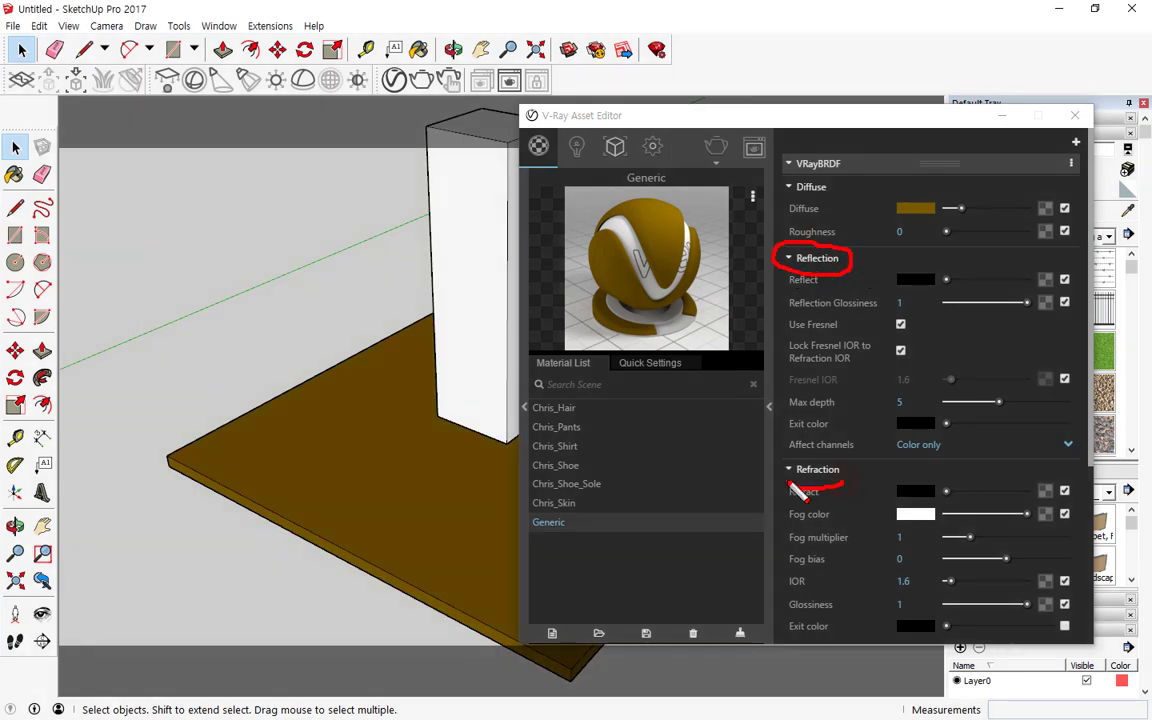
{"action": "mouse_move", "coordinate": [790, 458]}
{"action": "left_mouse_down"}
{"action": "mouse_move", "coordinate": [864, 478]}
{"action": "mouse_move", "coordinate": [848, 494]}
{"action": "left_mouse_up"}
{"action": "key", "text": "Escape"}
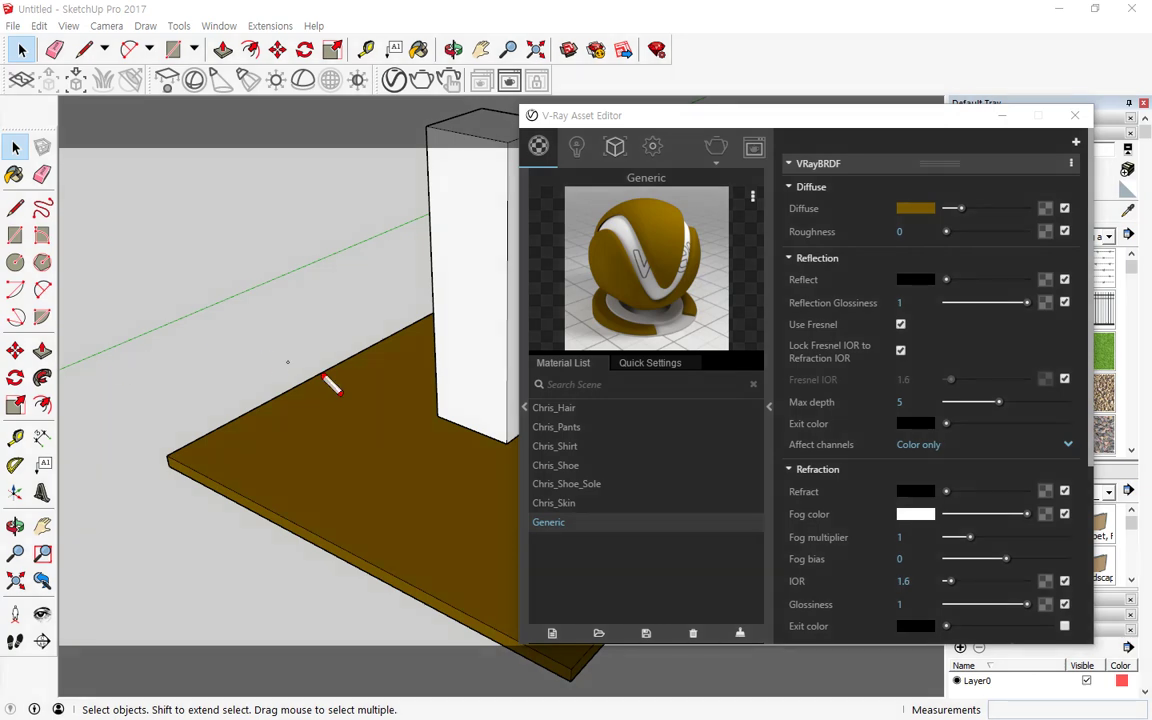
{"action": "left_click_drag", "start_coordinate": [845, 265], "coordinate": [798, 266]}
{"action": "left_click_drag", "start_coordinate": [852, 478], "coordinate": [776, 480]}
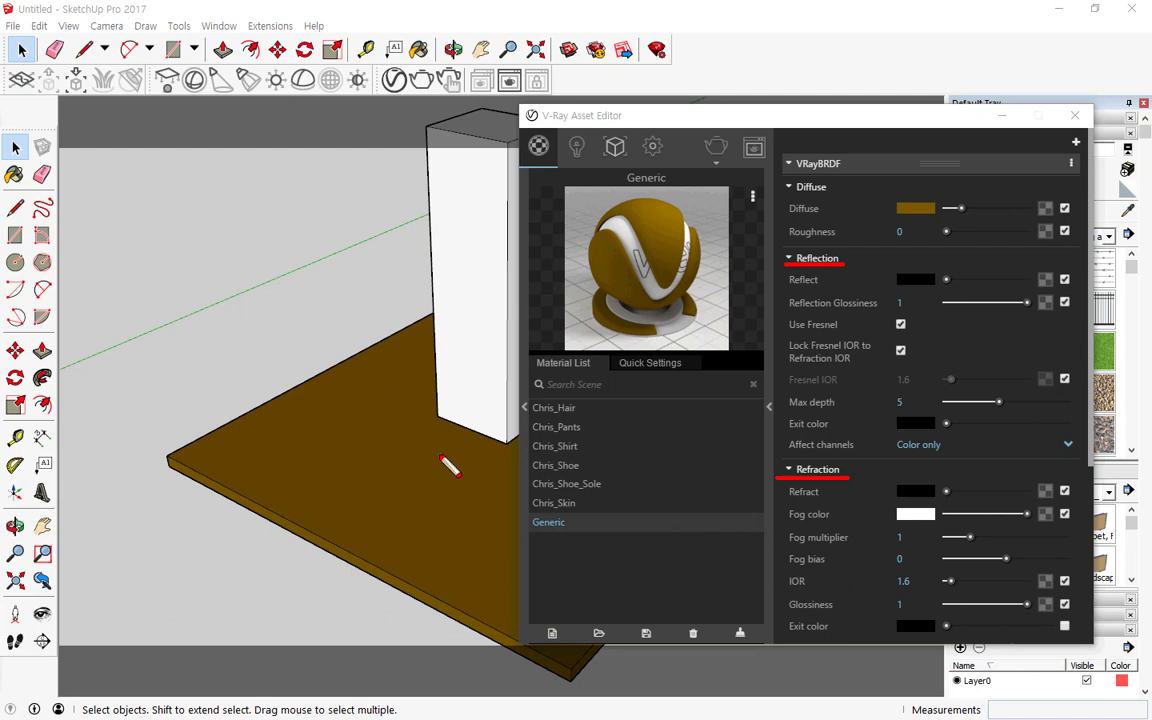
{"action": "mouse_move", "coordinate": [400, 515]}
{"action": "left_mouse_down"}
{"action": "mouse_move", "coordinate": [340, 412]}
{"action": "mouse_move", "coordinate": [558, 483]}
{"action": "mouse_move", "coordinate": [337, 521]}
{"action": "left_mouse_up"}
{"action": "key", "text": "Escape"}
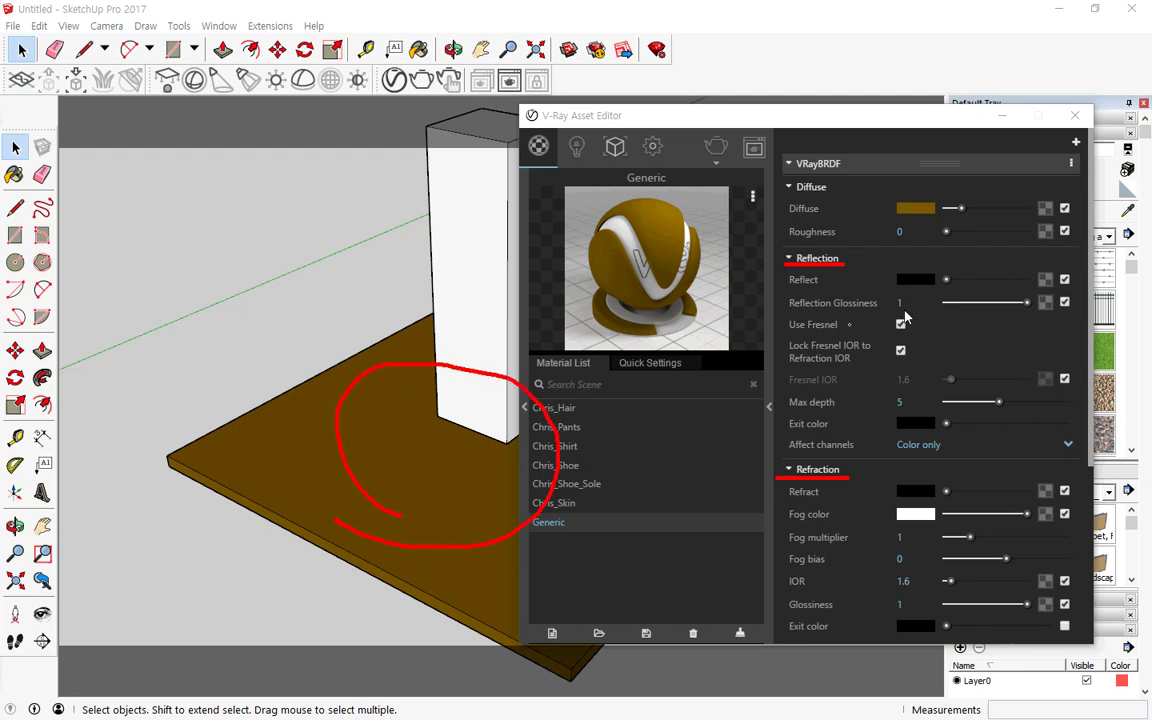
- Raise the Generic material's reflect colour to full white and render the scene
{"action": "left_click_drag", "start_coordinate": [947, 281], "coordinate": [1027, 280]}
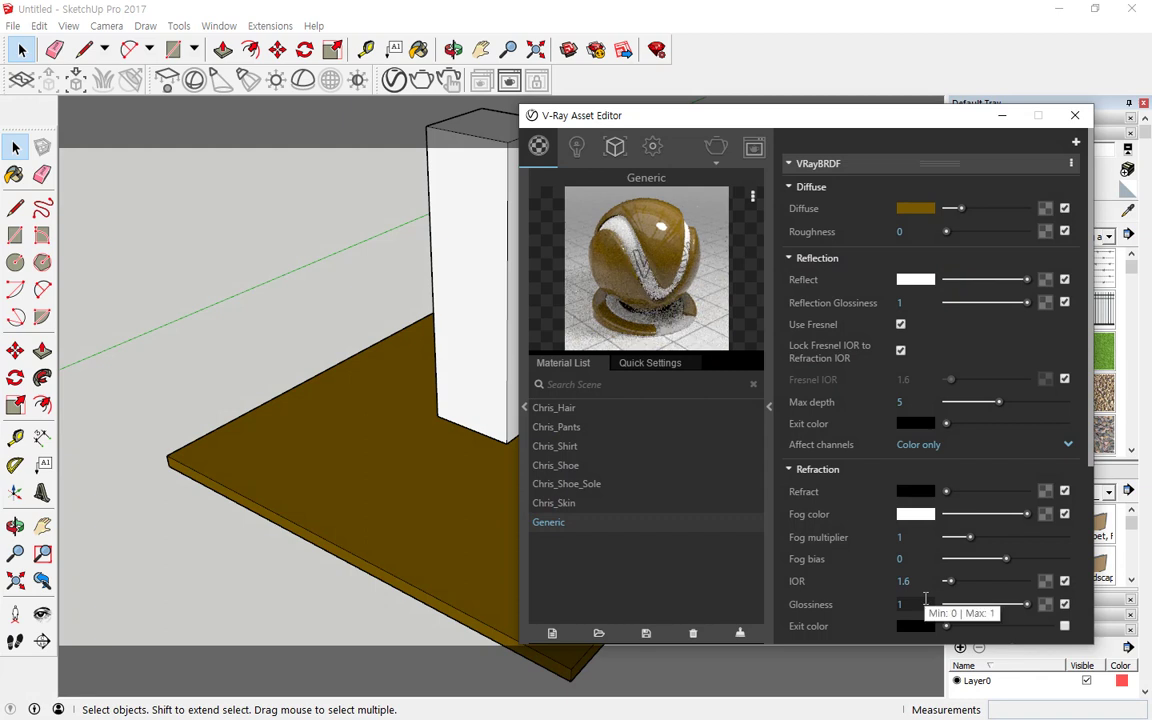
{"action": "mouse_move", "coordinate": [680, 264]}
{"action": "left_mouse_down"}
{"action": "mouse_move", "coordinate": [603, 205]}
{"action": "mouse_move", "coordinate": [695, 225]}
{"action": "mouse_move", "coordinate": [688, 268]}
{"action": "left_mouse_up"}
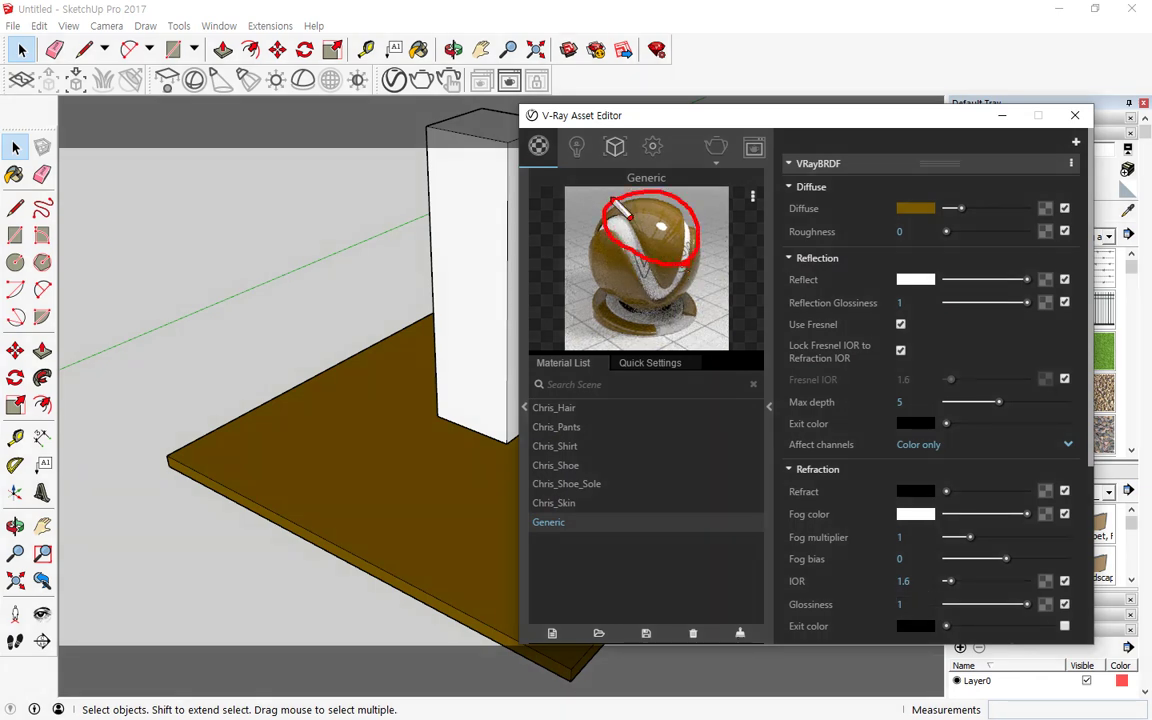
{"action": "left_click", "coordinate": [421, 80]}
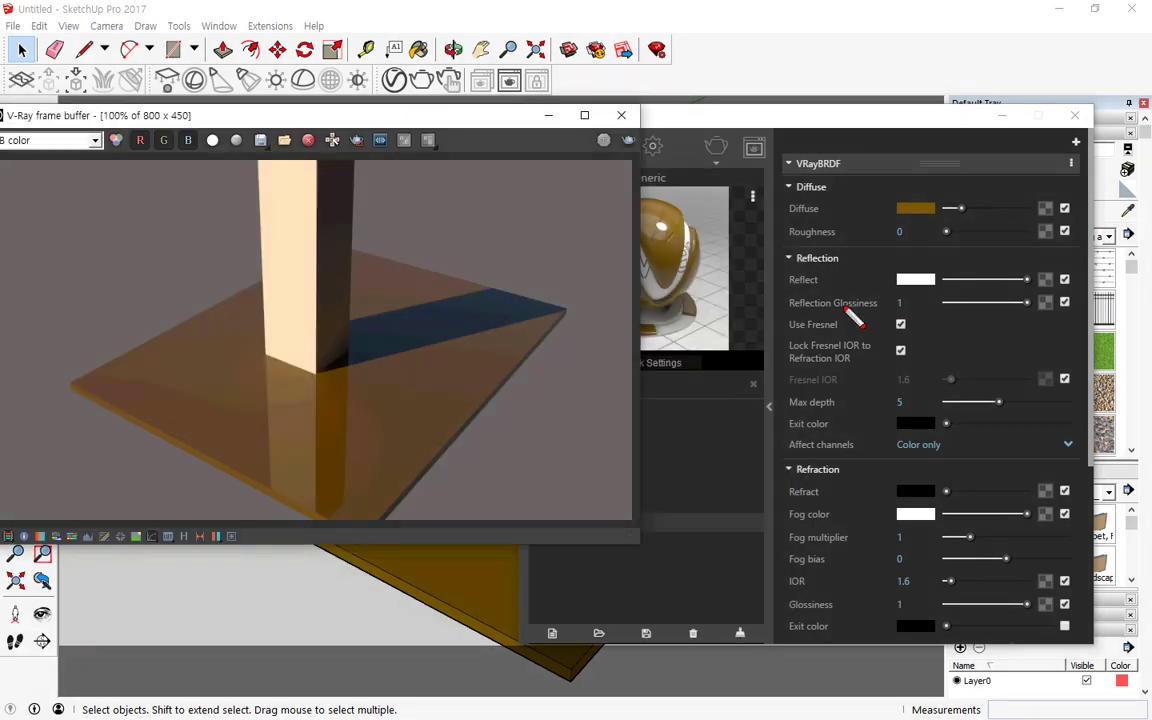
{"action": "mouse_move", "coordinate": [808, 293]}
{"action": "left_mouse_down"}
{"action": "mouse_move", "coordinate": [787, 362]}
{"action": "mouse_move", "coordinate": [939, 457]}
{"action": "mouse_move", "coordinate": [842, 284]}
{"action": "mouse_move", "coordinate": [824, 281]}
{"action": "left_mouse_up"}
{"action": "left_click_drag", "start_coordinate": [862, 320], "coordinate": [845, 316]}
{"action": "mouse_move", "coordinate": [335, 456]}
{"action": "left_mouse_down"}
{"action": "mouse_move", "coordinate": [310, 460]}
{"action": "mouse_move", "coordinate": [315, 400]}
{"action": "mouse_move", "coordinate": [351, 467]}
{"action": "mouse_move", "coordinate": [320, 463]}
{"action": "left_mouse_up"}
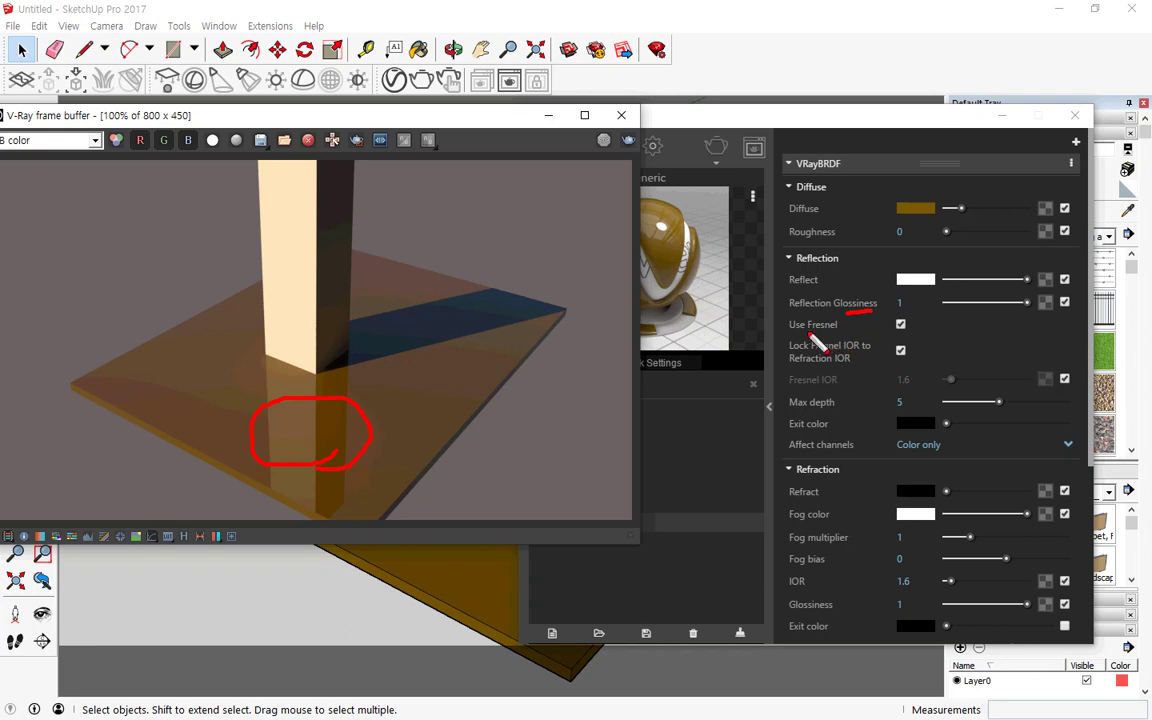
{"action": "left_click_drag", "start_coordinate": [791, 332], "coordinate": [879, 332]}
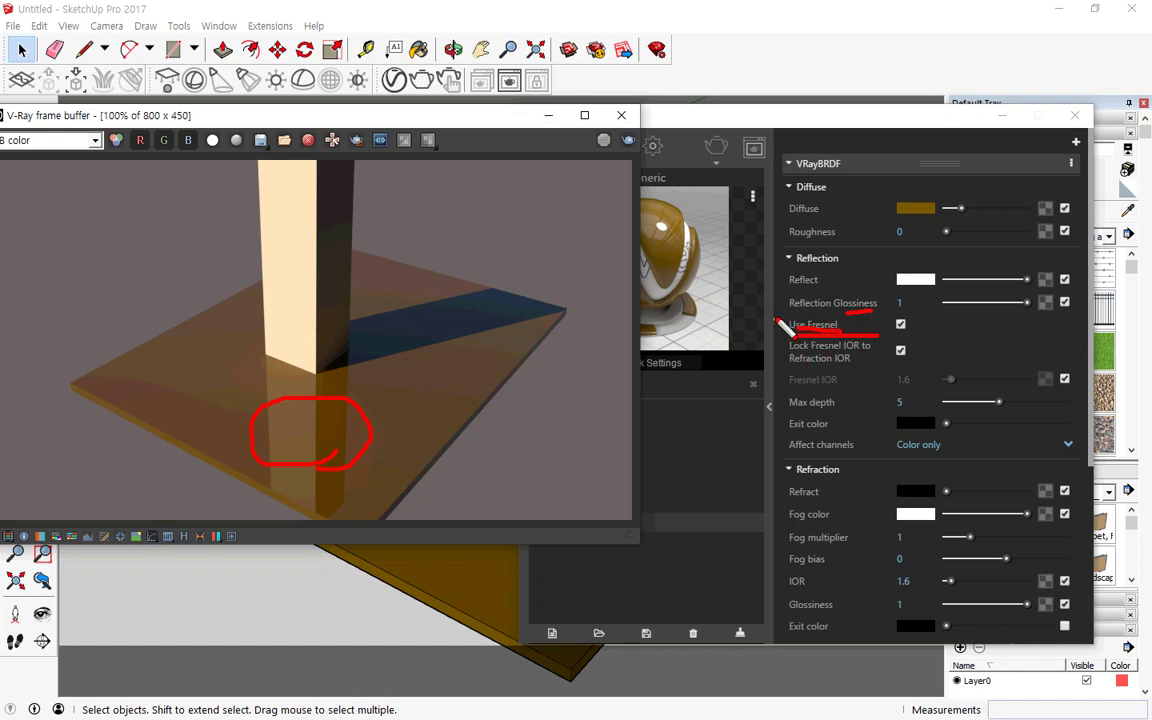
{"action": "key", "text": "Escape"}
{"action": "key", "text": "ctrl+shift+d"}
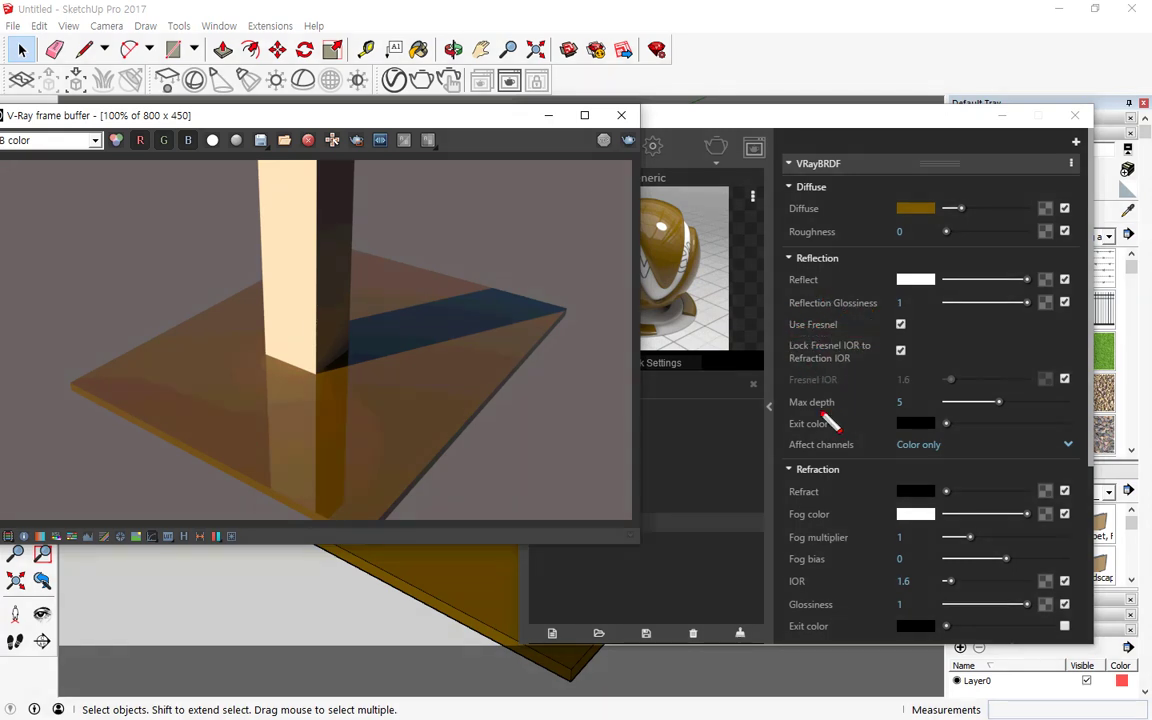
{"action": "mouse_move", "coordinate": [797, 395]}
{"action": "left_mouse_down"}
{"action": "mouse_move", "coordinate": [785, 414]}
{"action": "mouse_move", "coordinate": [1084, 419]}
{"action": "mouse_move", "coordinate": [1075, 389]}
{"action": "left_mouse_up"}
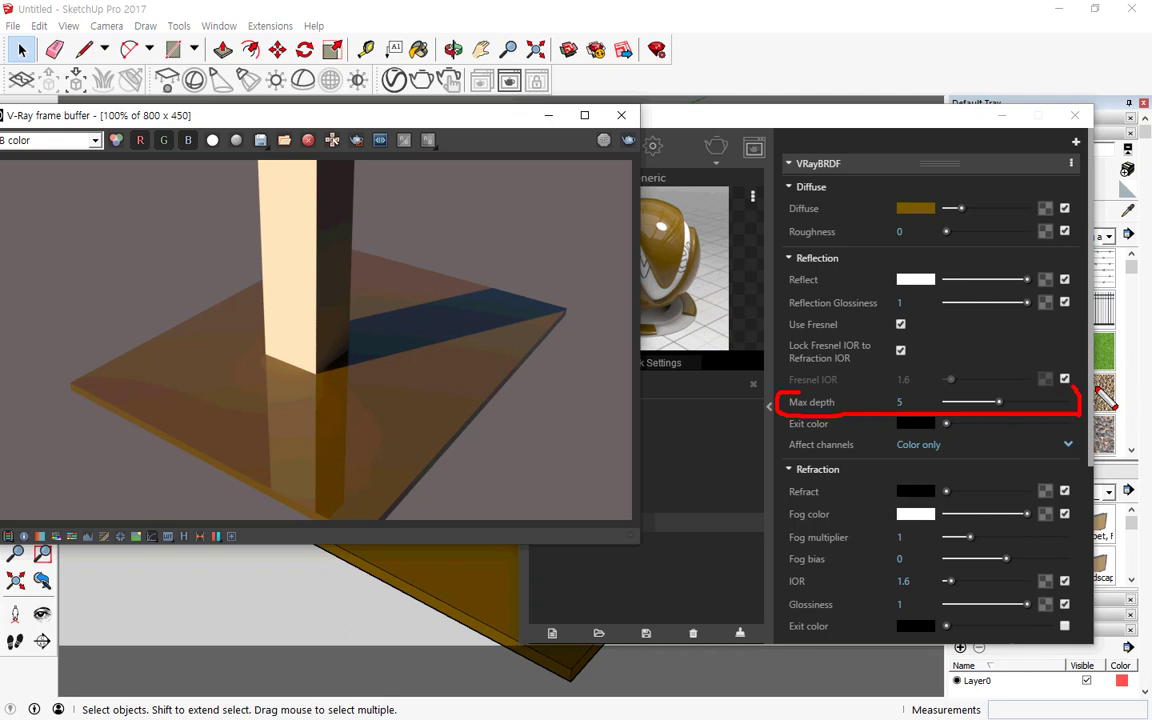
{"action": "key", "text": "Escape"}
{"action": "left_click_drag", "start_coordinate": [903, 405], "coordinate": [941, 433]}
{"action": "key", "text": "Escape"}
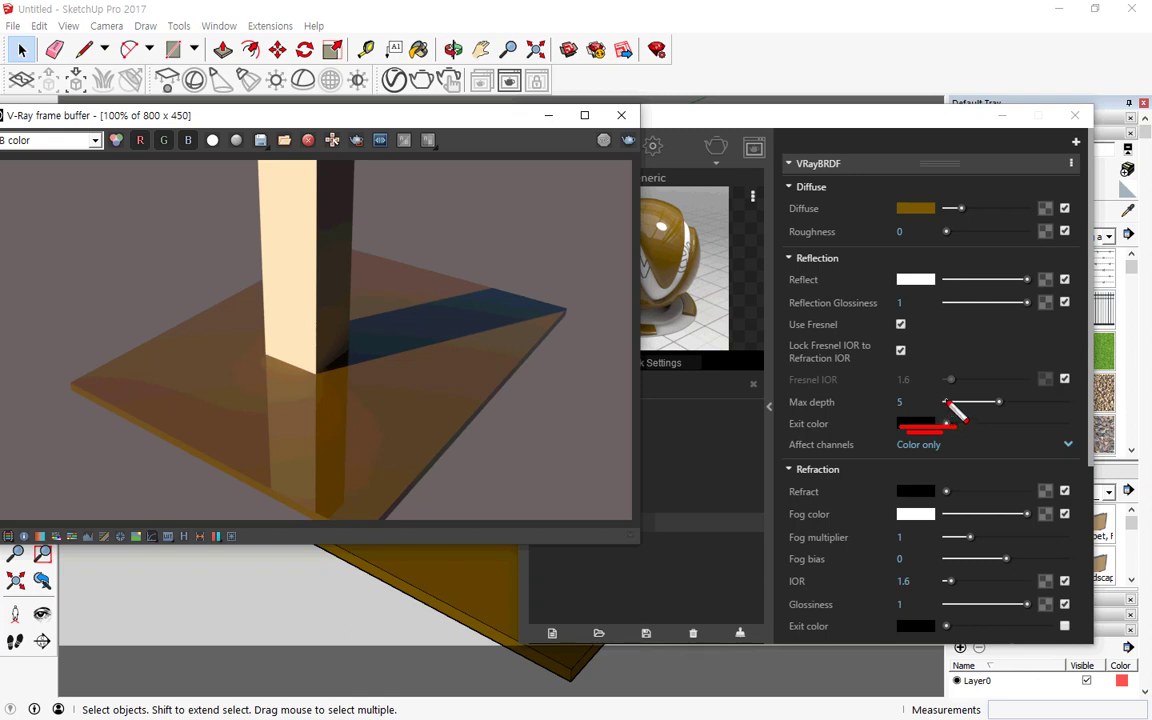
{"action": "key", "text": "e"}
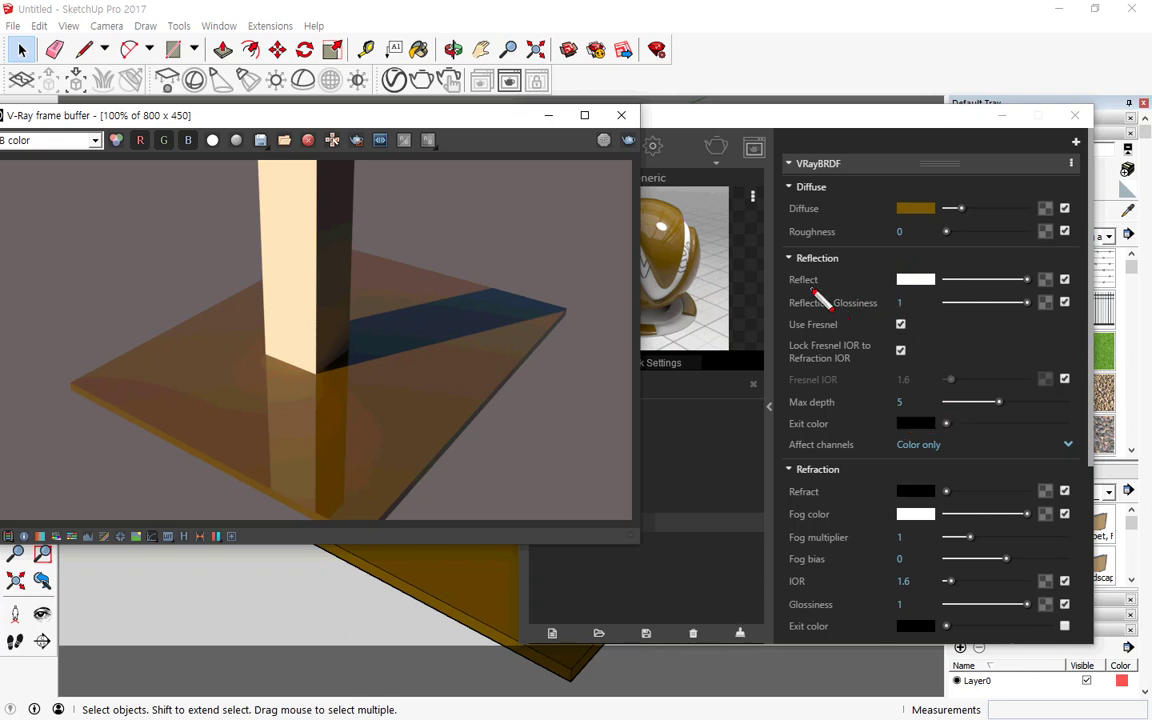
{"action": "mouse_move", "coordinate": [786, 290]}
{"action": "left_mouse_down"}
{"action": "mouse_move", "coordinate": [788, 424]}
{"action": "mouse_move", "coordinate": [962, 472]}
{"action": "mouse_move", "coordinate": [962, 298]}
{"action": "mouse_move", "coordinate": [766, 285]}
{"action": "mouse_move", "coordinate": [828, 301]}
{"action": "mouse_move", "coordinate": [866, 398]}
{"action": "mouse_move", "coordinate": [862, 429]}
{"action": "mouse_move", "coordinate": [913, 347]}
{"action": "mouse_move", "coordinate": [848, 442]}
{"action": "left_mouse_up"}
{"action": "key", "text": "Escape"}
{"action": "scroll", "coordinate": [848, 373], "scroll_direction": "down", "scroll_amount": 3}
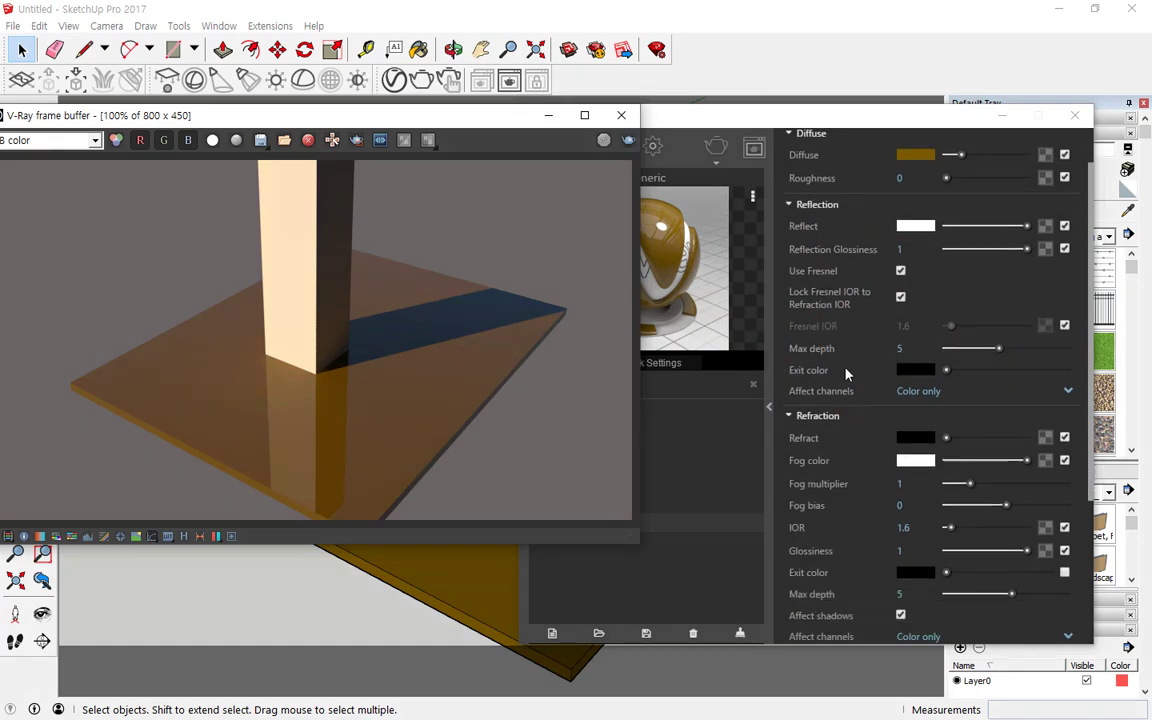
{"action": "key", "text": "ctrl+2"}
{"action": "mouse_move", "coordinate": [836, 303]}
{"action": "left_mouse_down"}
{"action": "mouse_move", "coordinate": [771, 406]}
{"action": "mouse_move", "coordinate": [805, 520]}
{"action": "mouse_move", "coordinate": [1020, 488]}
{"action": "mouse_move", "coordinate": [900, 310]}
{"action": "left_mouse_up"}
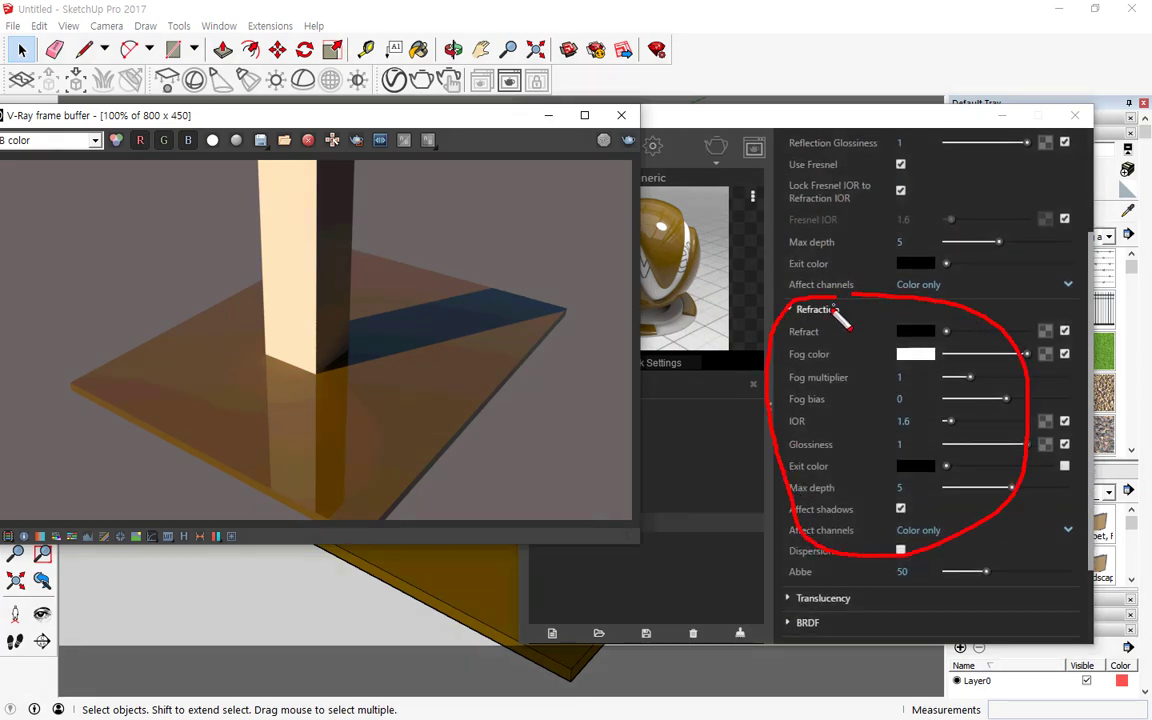
{"action": "key", "text": "Escape"}
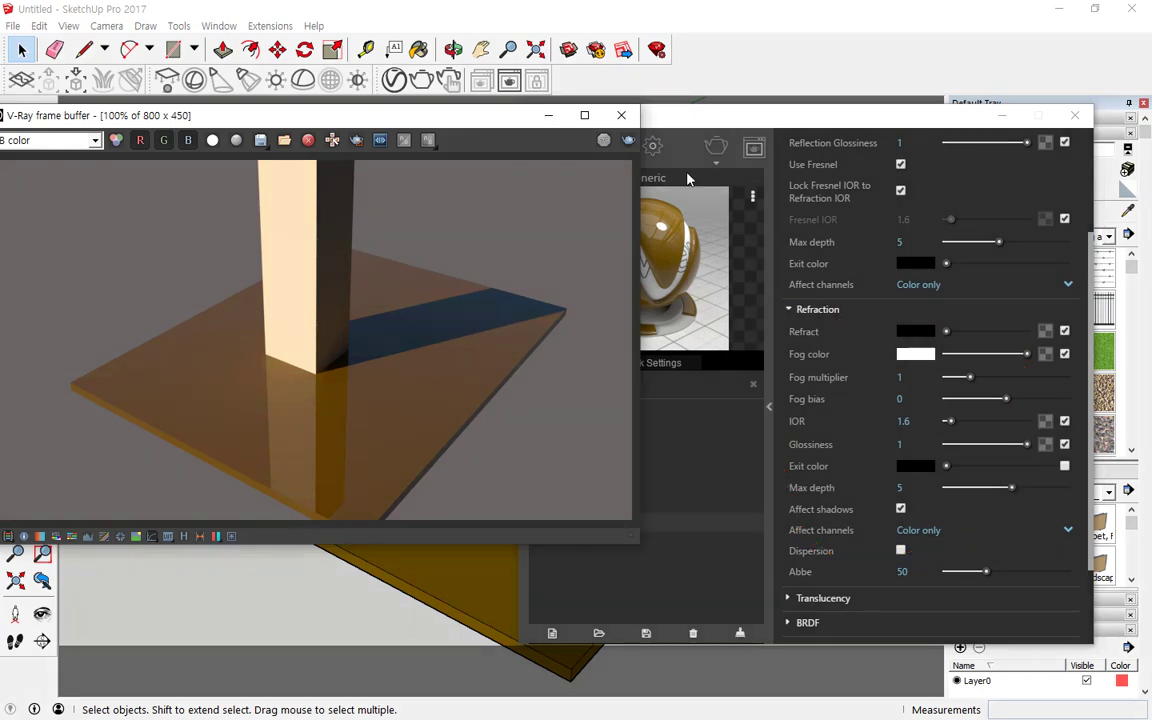
- Close the rendered image, select the column, create a second Generic material and apply it to the column
{"action": "left_click", "coordinate": [621, 115]}
{"action": "left_click", "coordinate": [440, 231]}
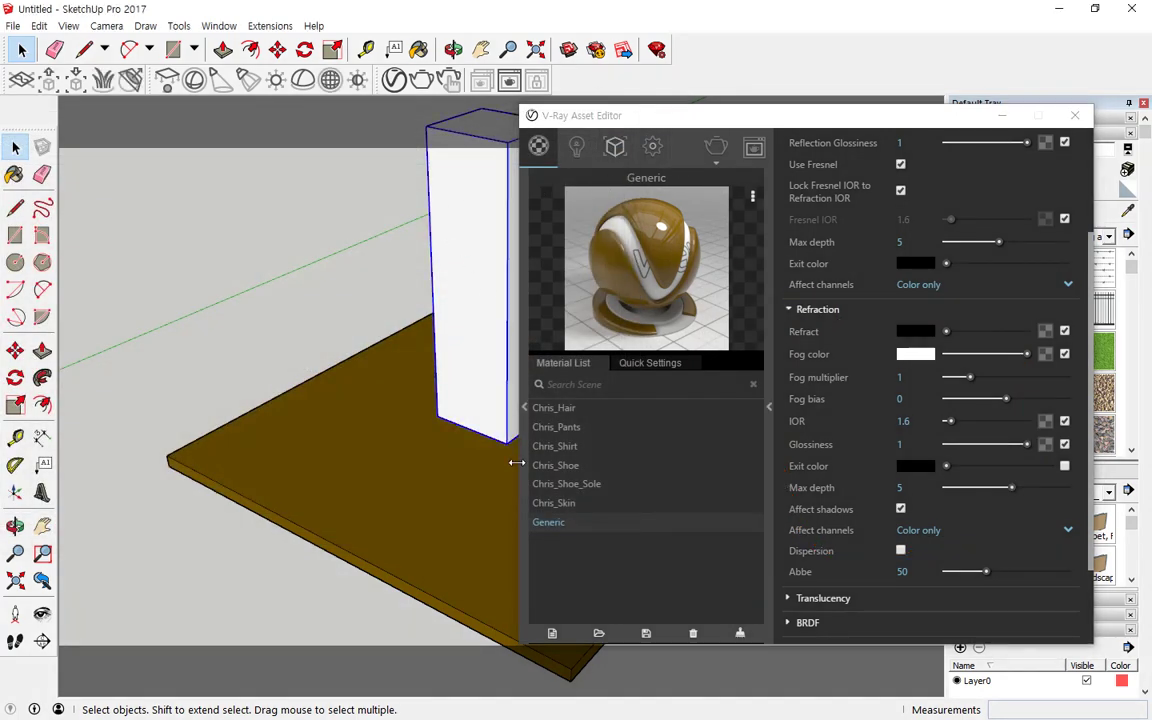
{"action": "left_click", "coordinate": [556, 632]}
{"action": "left_click", "coordinate": [609, 387]}
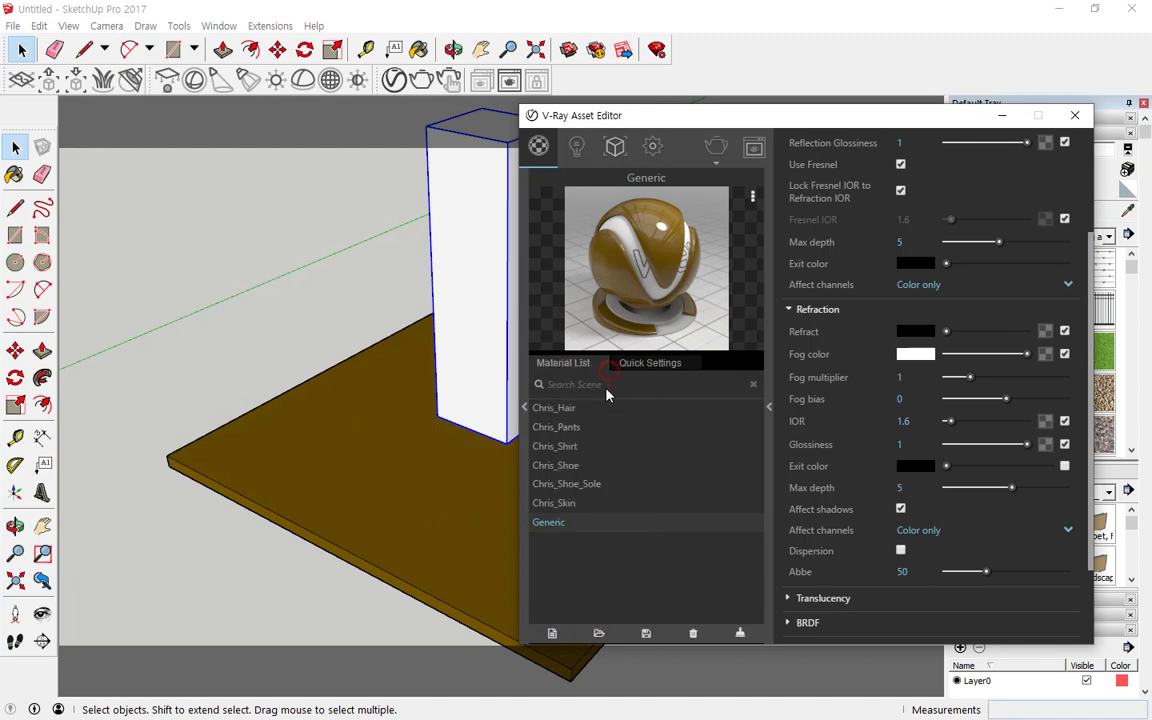
{"action": "right_click", "coordinate": [660, 259]}
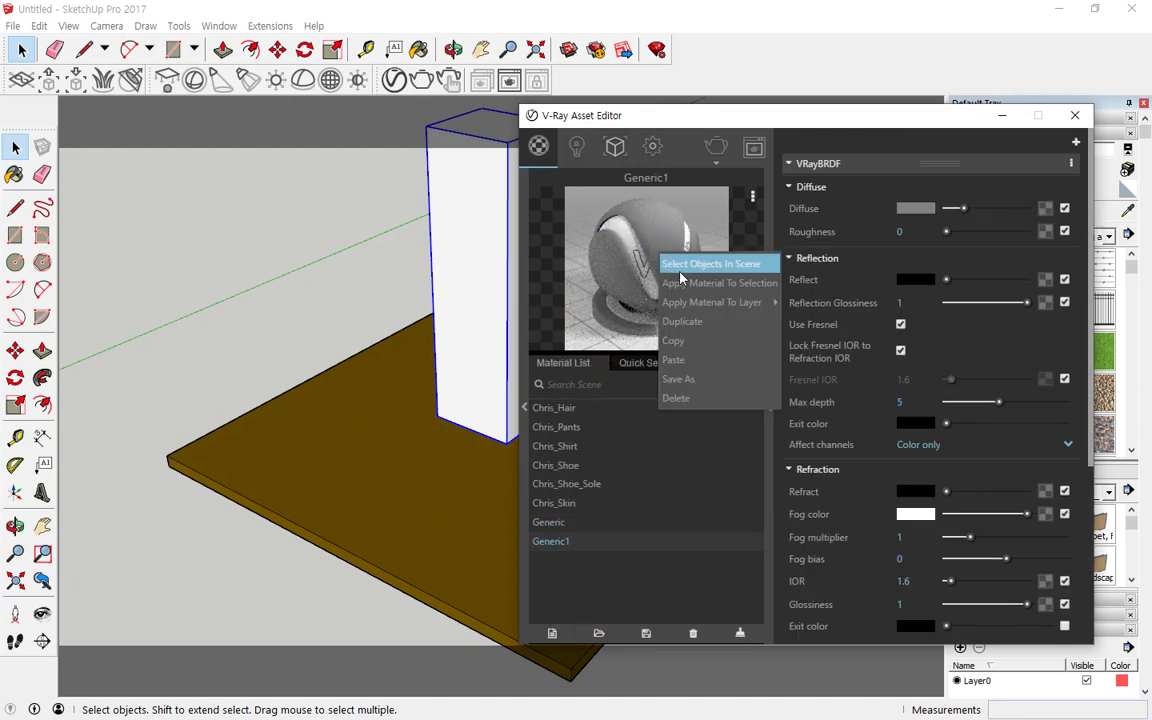
{"action": "left_click", "coordinate": [678, 290]}
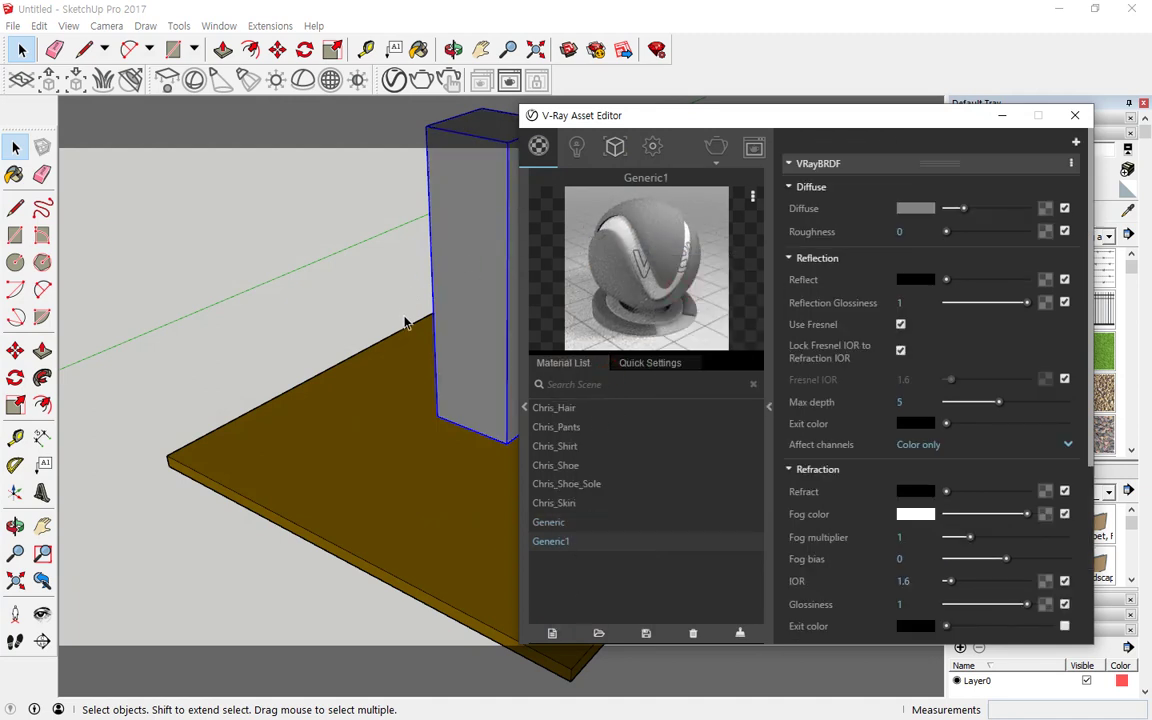
- Raise the Generic1 material's refract colour to full white and render the scene
{"action": "key", "text": "ctrl+2"}
{"action": "mouse_move", "coordinate": [478, 247]}
{"action": "left_mouse_down"}
{"action": "mouse_move", "coordinate": [488, 240]}
{"action": "mouse_move", "coordinate": [480, 265]}
{"action": "left_mouse_up"}
{"action": "key", "text": "Escape"}
{"action": "left_click_drag", "start_coordinate": [963, 497], "coordinate": [1032, 493]}
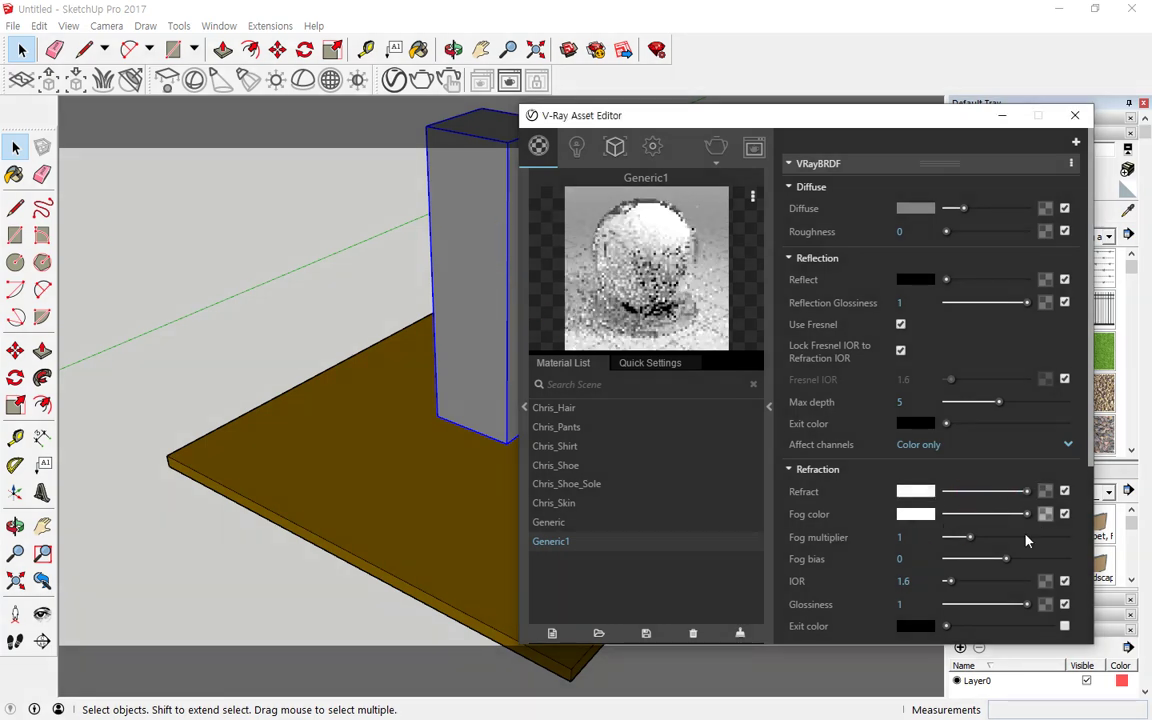
{"action": "left_click", "coordinate": [716, 150]}
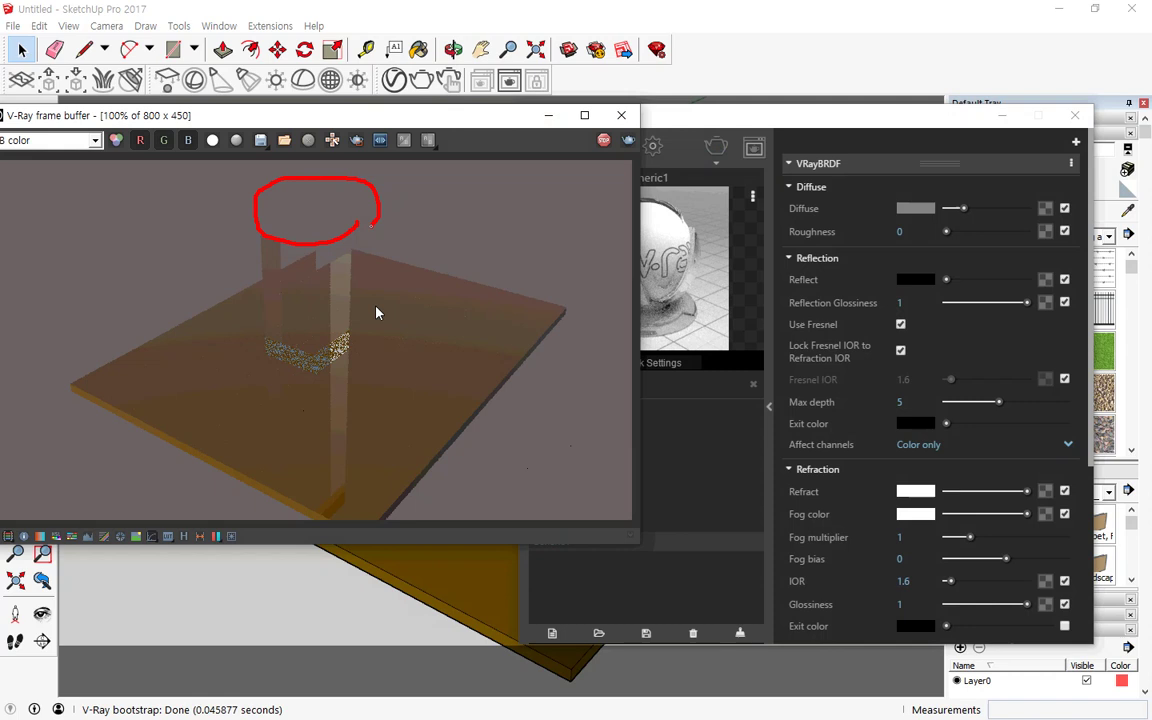
{"action": "mouse_move", "coordinate": [342, 342]}
{"action": "left_mouse_down"}
{"action": "mouse_move", "coordinate": [237, 188]}
{"action": "mouse_move", "coordinate": [393, 355]}
{"action": "mouse_move", "coordinate": [350, 372]}
{"action": "left_mouse_up"}
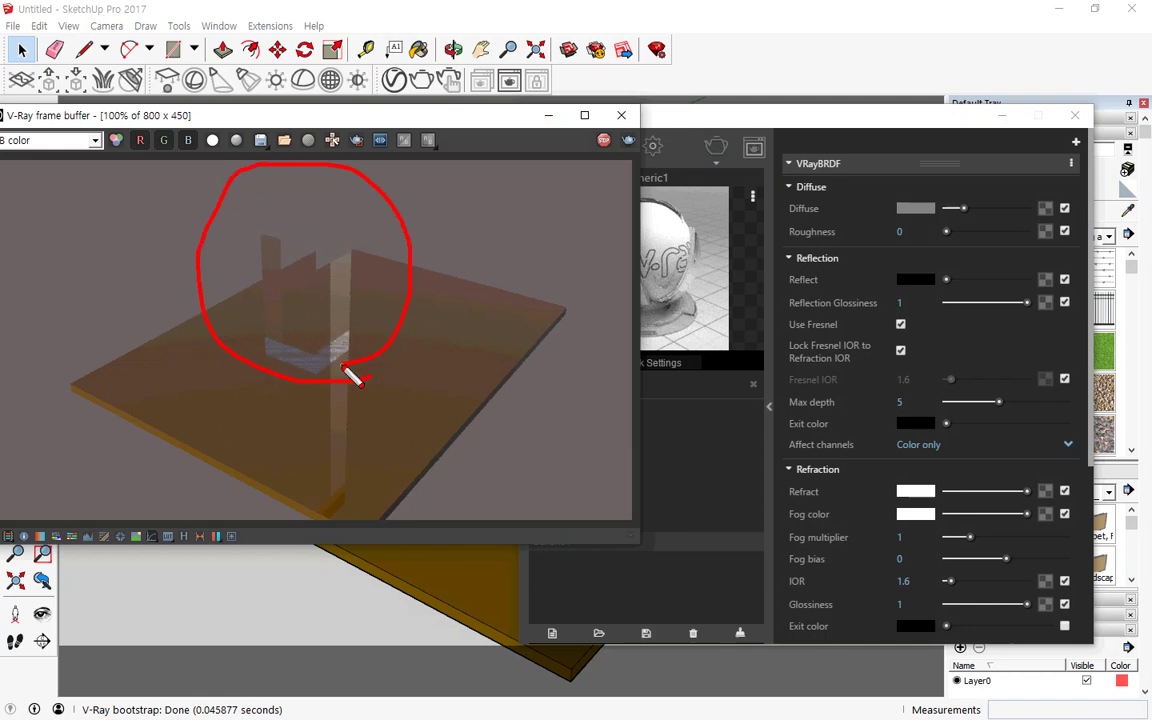
- Reduce the Generic1 material's refract colour to a light grey and render the scene again
{"action": "left_click_drag", "start_coordinate": [985, 496], "coordinate": [975, 494]}
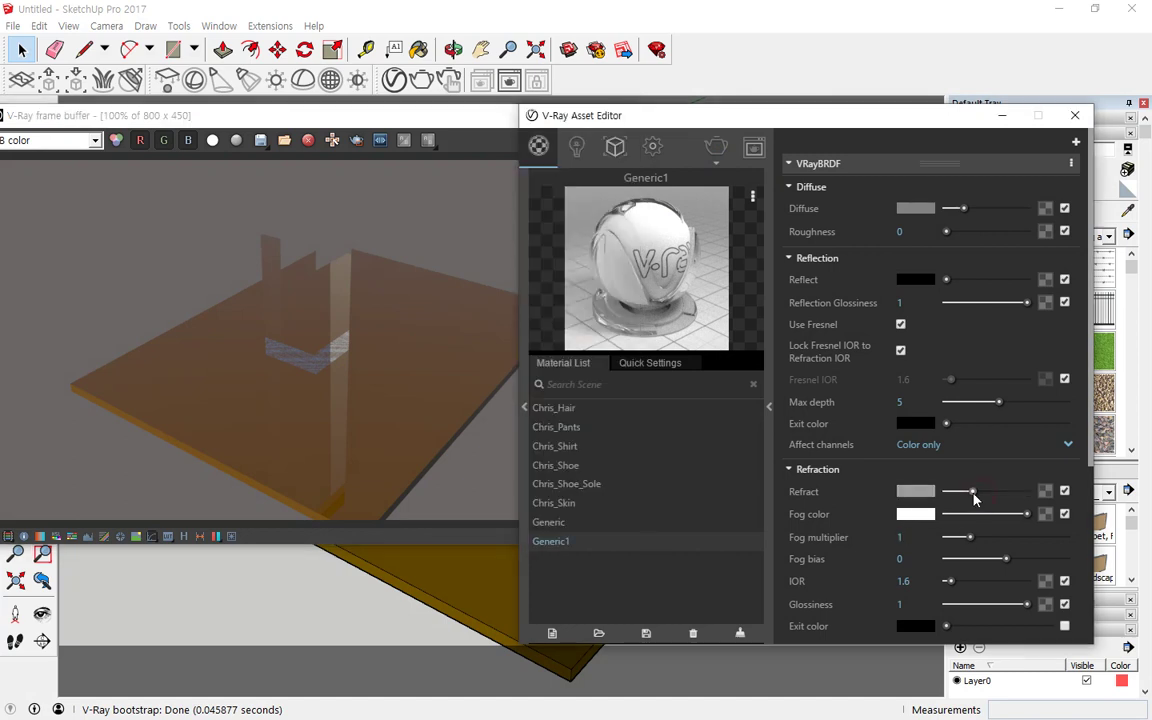
{"action": "left_click", "coordinate": [712, 148]}
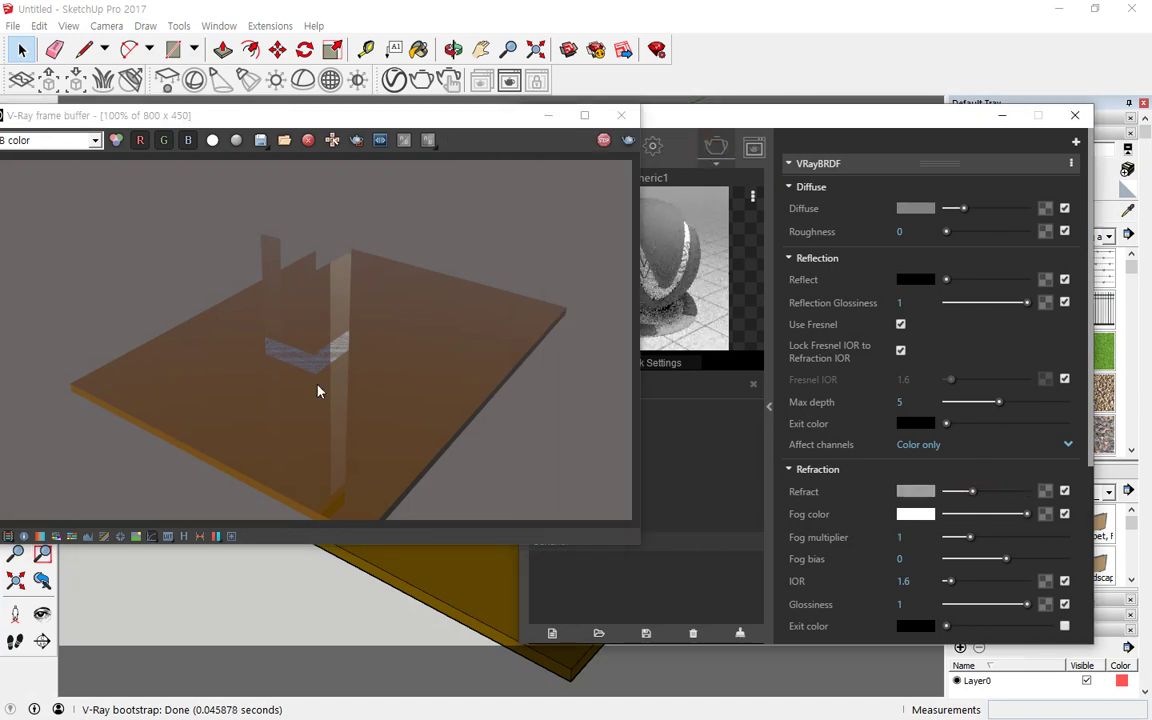
{"action": "left_click_drag", "start_coordinate": [972, 492], "coordinate": [1006, 493]}
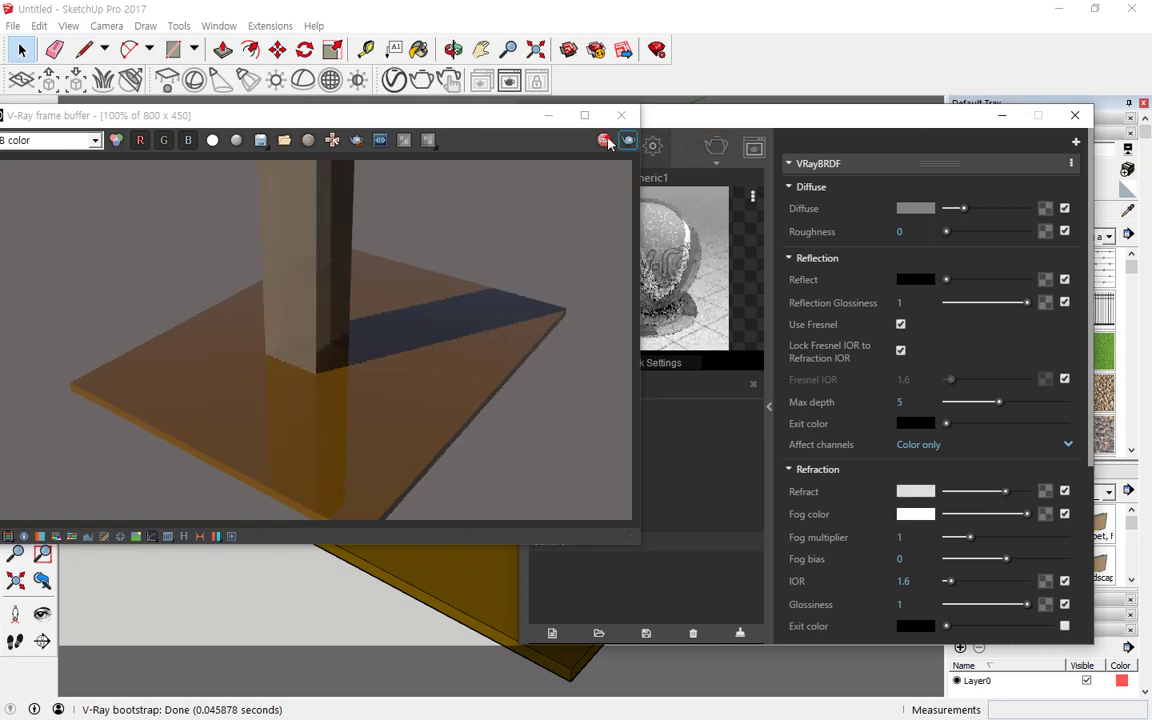
{"action": "left_click", "coordinate": [605, 141]}
{"action": "left_click", "coordinate": [627, 144]}
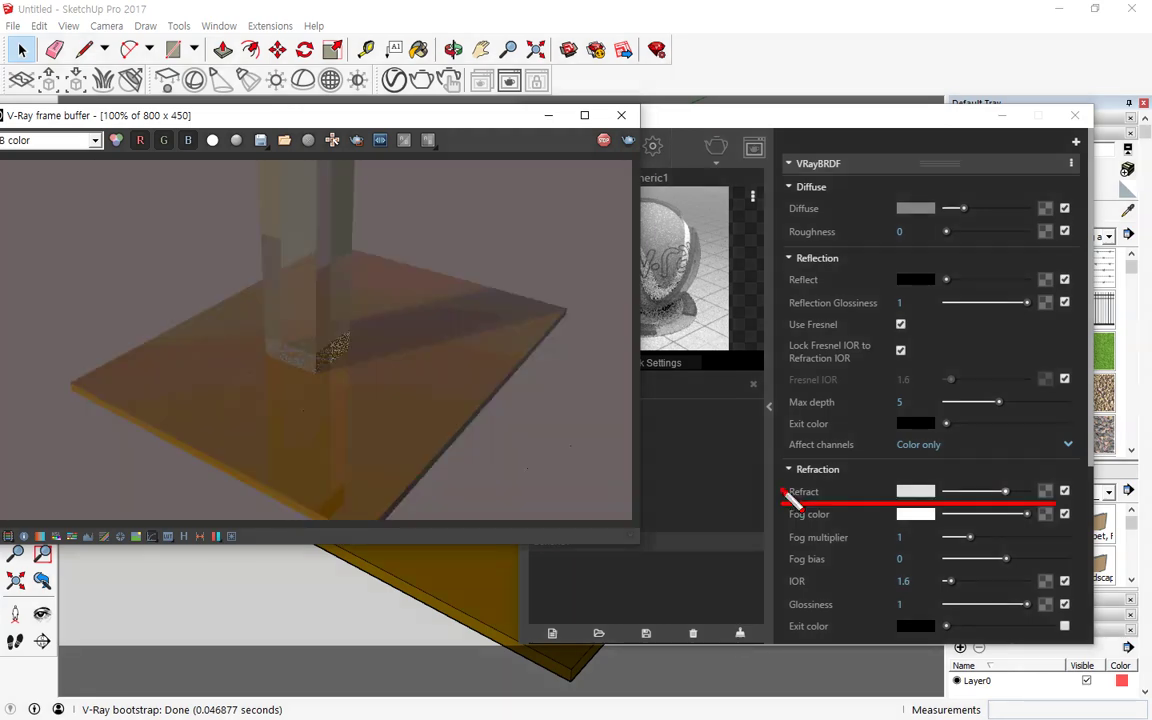
{"action": "left_click_drag", "start_coordinate": [322, 352], "coordinate": [341, 366]}
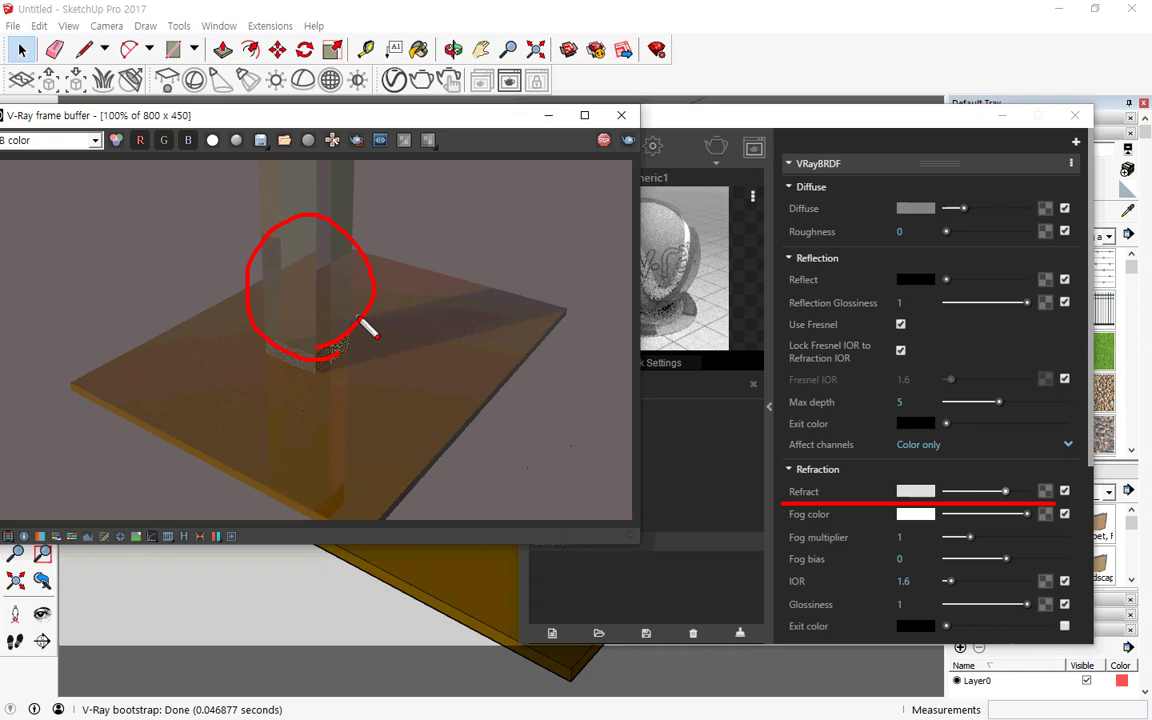
{"action": "key", "text": "Escape"}
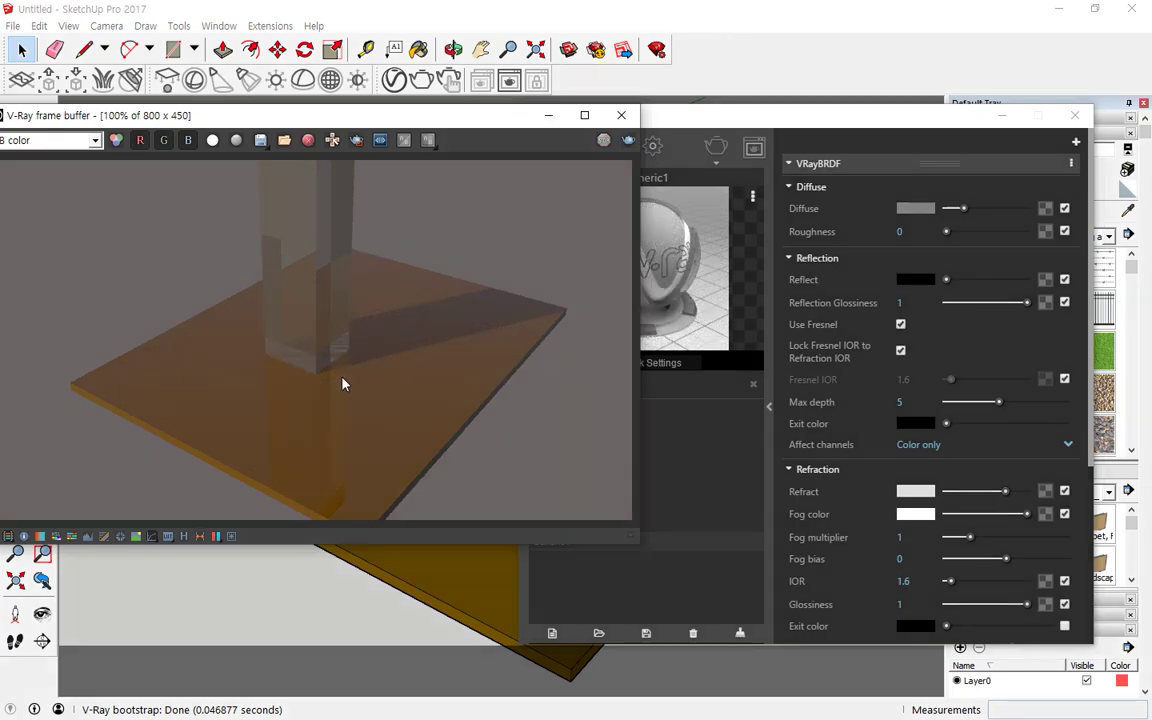
{"action": "key", "text": "ctrl+2"}
{"action": "mouse_move", "coordinate": [312, 390]}
{"action": "left_mouse_down"}
{"action": "mouse_move", "coordinate": [368, 180]}
{"action": "mouse_move", "coordinate": [321, 391]}
{"action": "left_mouse_up"}
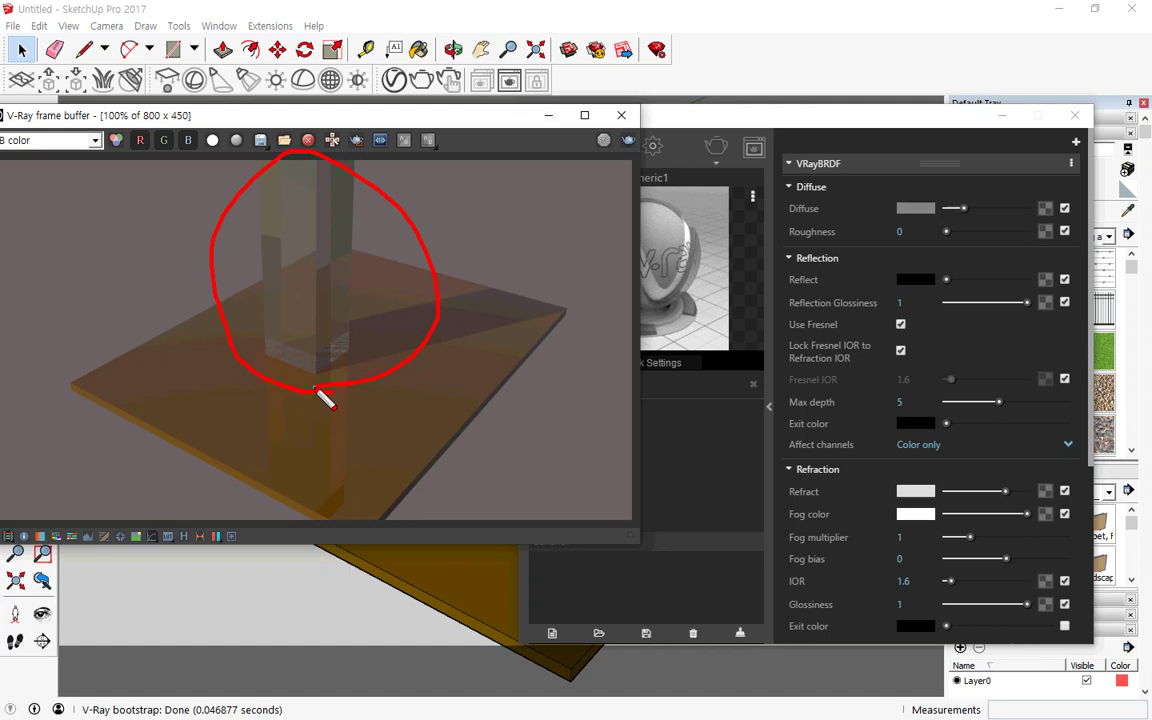
{"action": "key", "text": "Escape"}
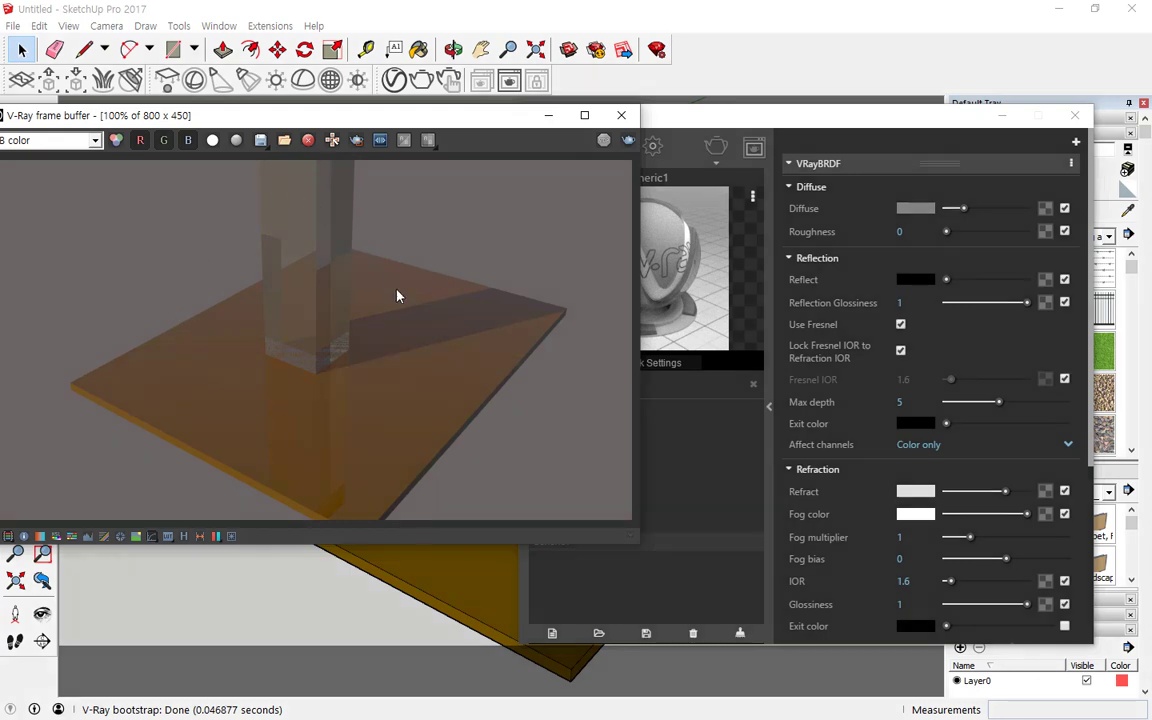
{"action": "key", "text": "ctrl+2"}
{"action": "left_click_drag", "start_coordinate": [770, 503], "coordinate": [1080, 506]}
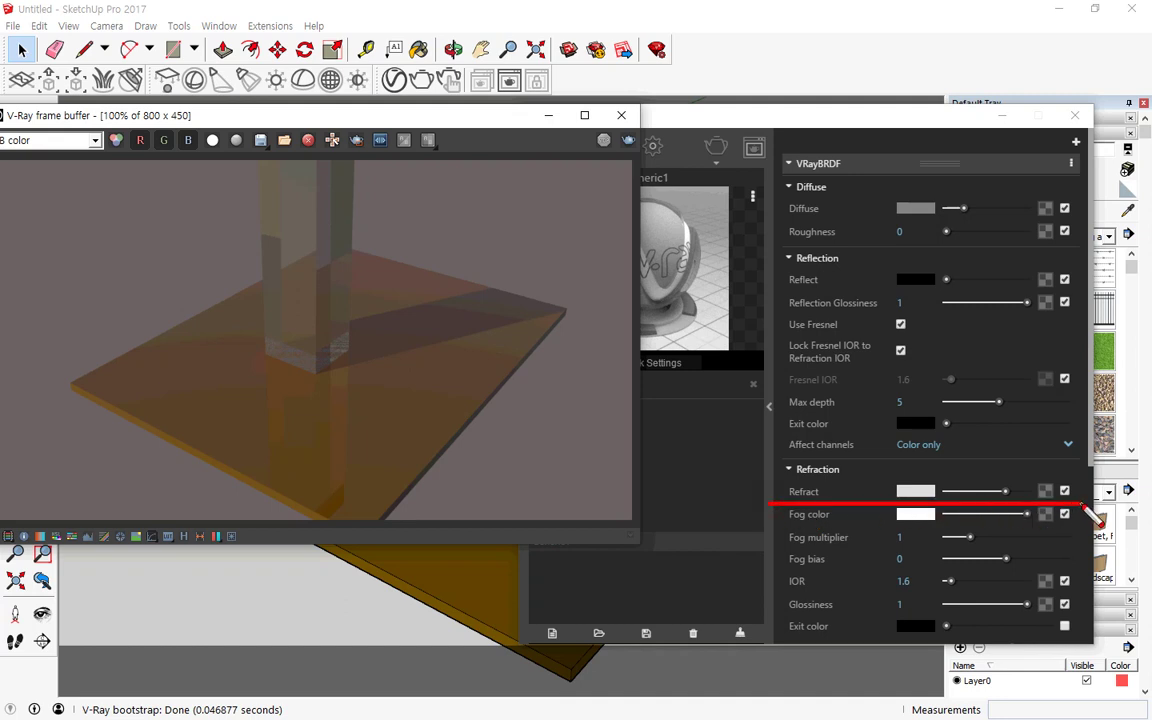
{"action": "left_click_drag", "start_coordinate": [775, 501], "coordinate": [1081, 503]}
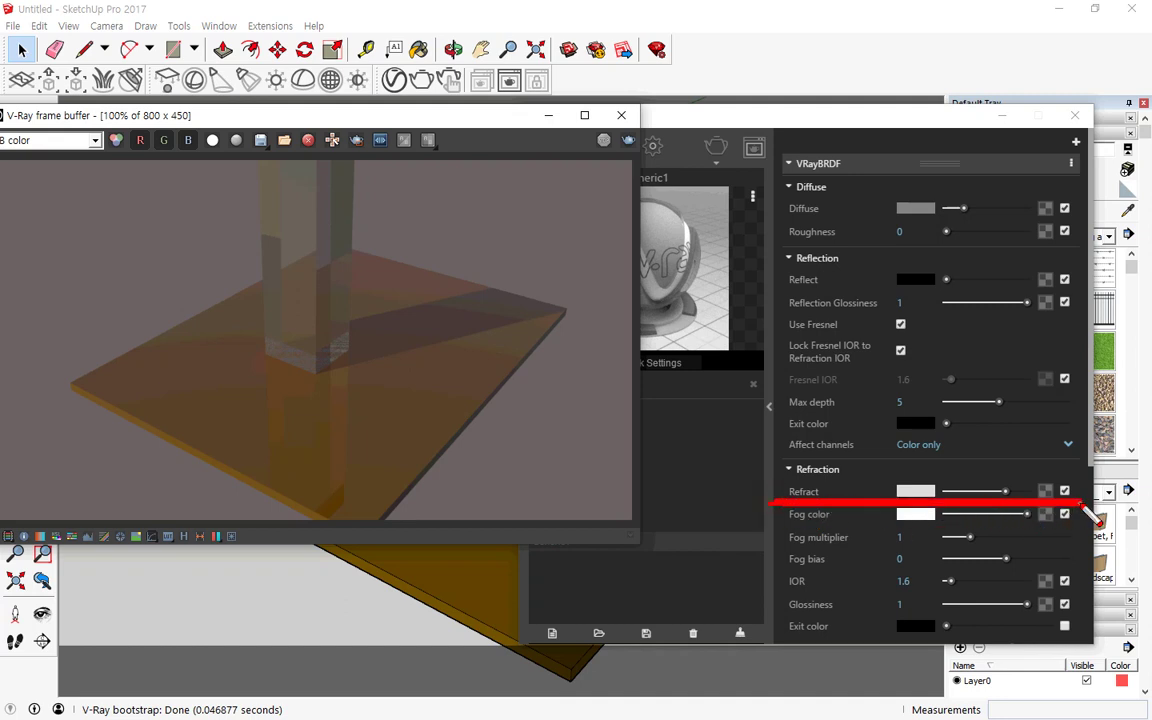
{"action": "mouse_move", "coordinate": [378, 380]}
{"action": "left_mouse_down"}
{"action": "mouse_move", "coordinate": [322, 396]}
{"action": "mouse_move", "coordinate": [386, 188]}
{"action": "mouse_move", "coordinate": [373, 373]}
{"action": "left_mouse_up"}
{"action": "key", "text": "Escape"}
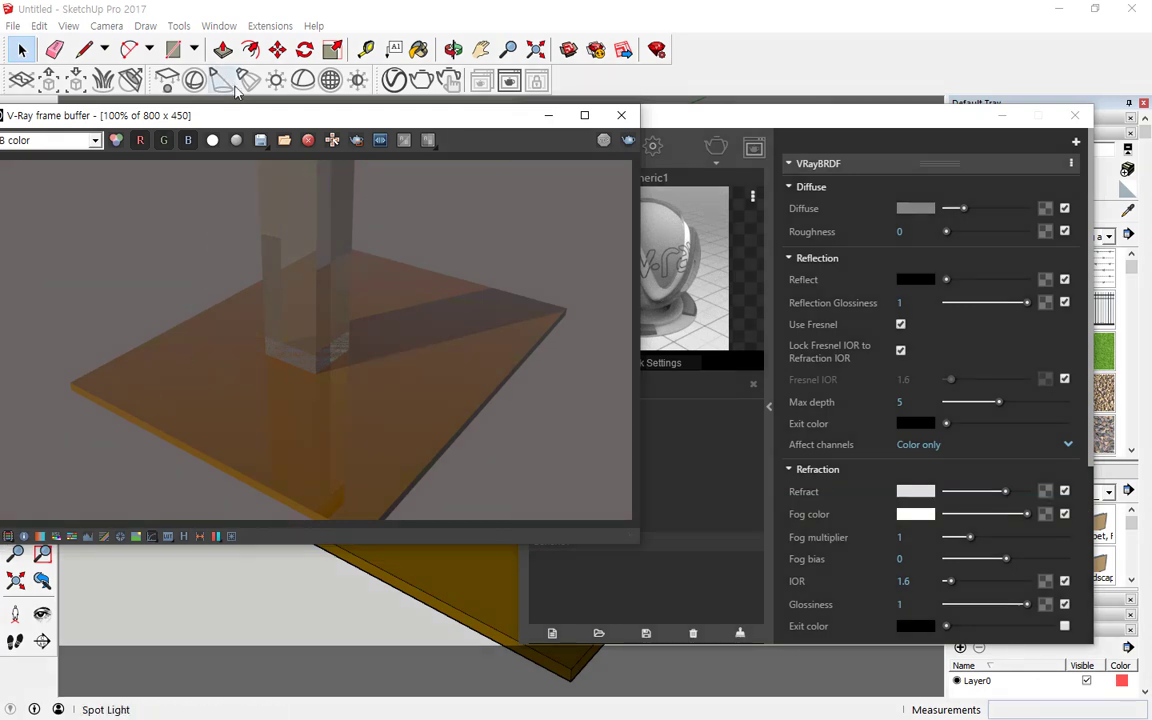
- Enable the frame buffer's Exposure correction with exposure 2.74 and contrast 0.12, and close the frame buffer
{"action": "left_click_drag", "start_coordinate": [268, 115], "coordinate": [380, 102]}
{"action": "left_click", "coordinate": [103, 524]}
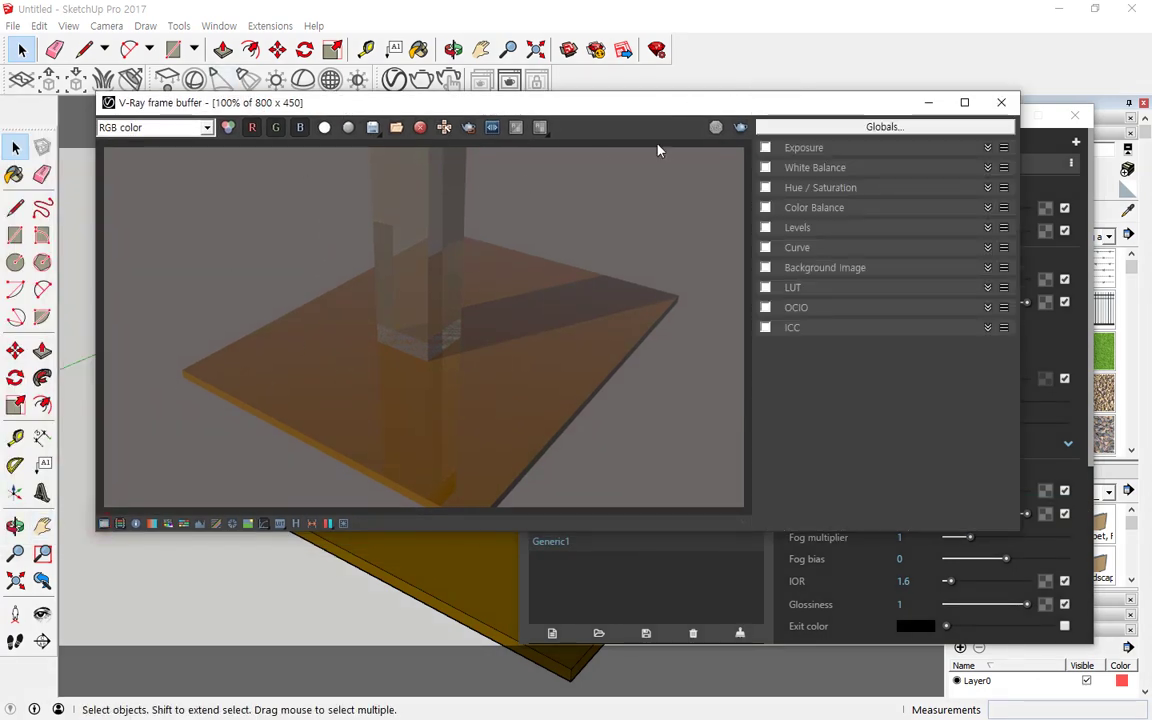
{"action": "left_click", "coordinate": [802, 150]}
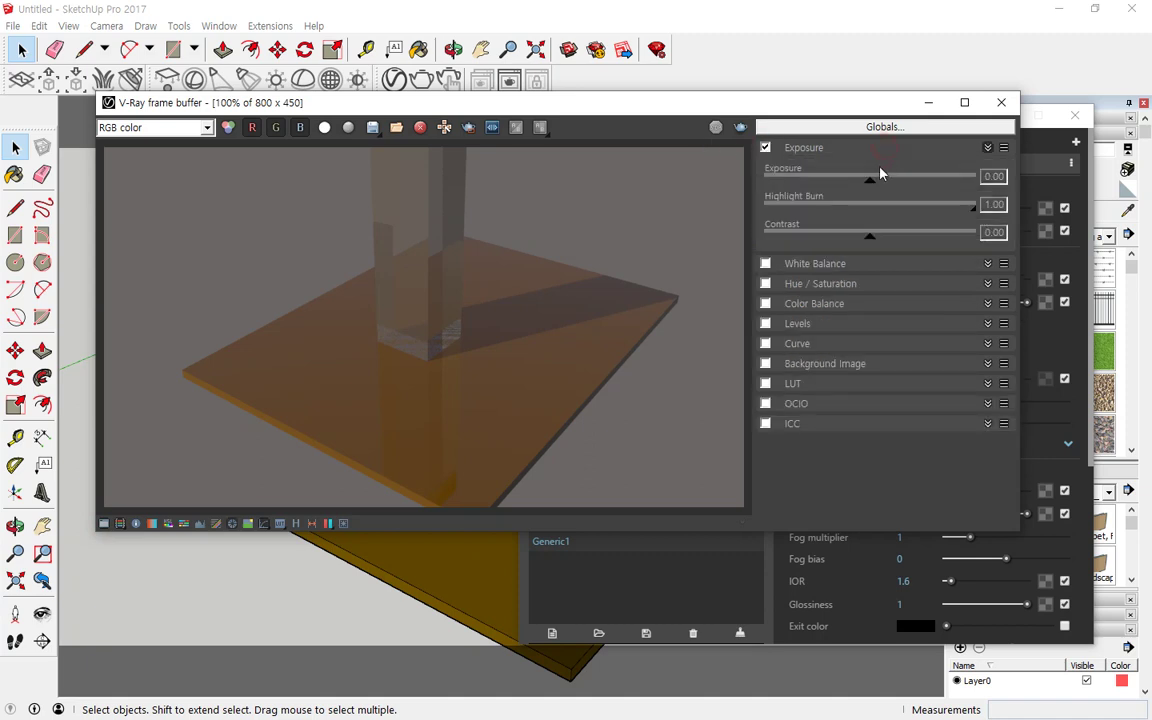
{"action": "left_click_drag", "start_coordinate": [920, 188], "coordinate": [929, 188]}
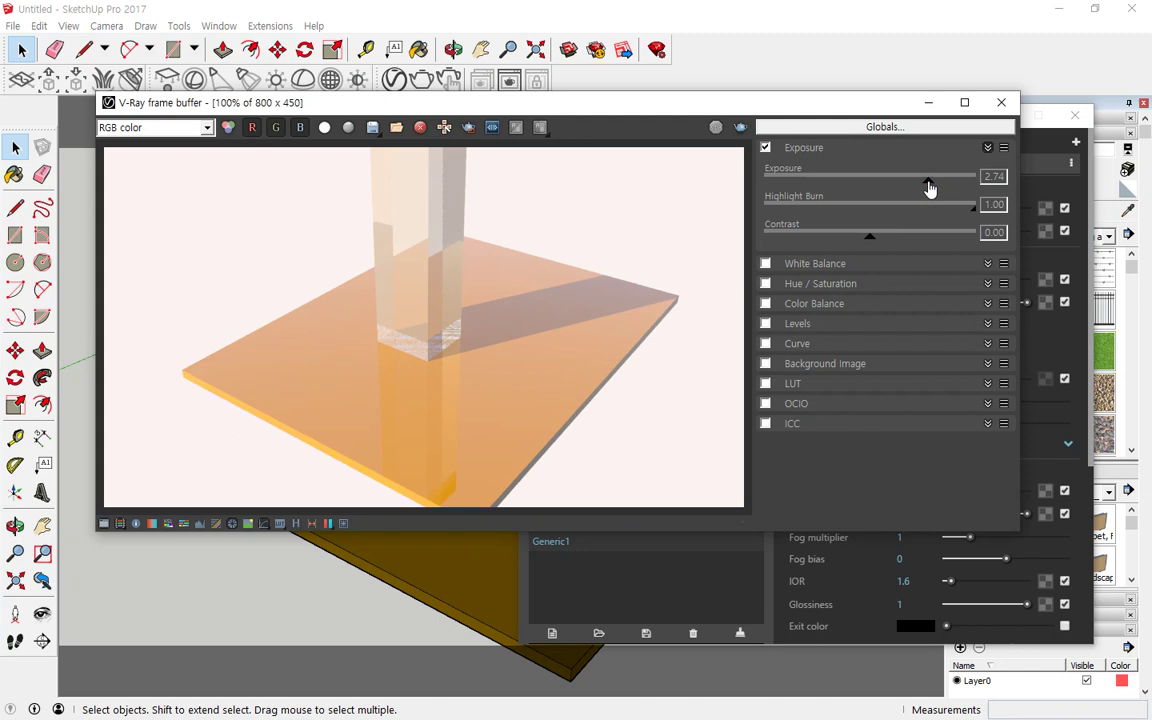
{"action": "left_click", "coordinate": [882, 238]}
{"action": "mouse_move", "coordinate": [450, 377]}
{"action": "left_mouse_down"}
{"action": "mouse_move", "coordinate": [309, 226]}
{"action": "mouse_move", "coordinate": [465, 351]}
{"action": "left_mouse_up"}
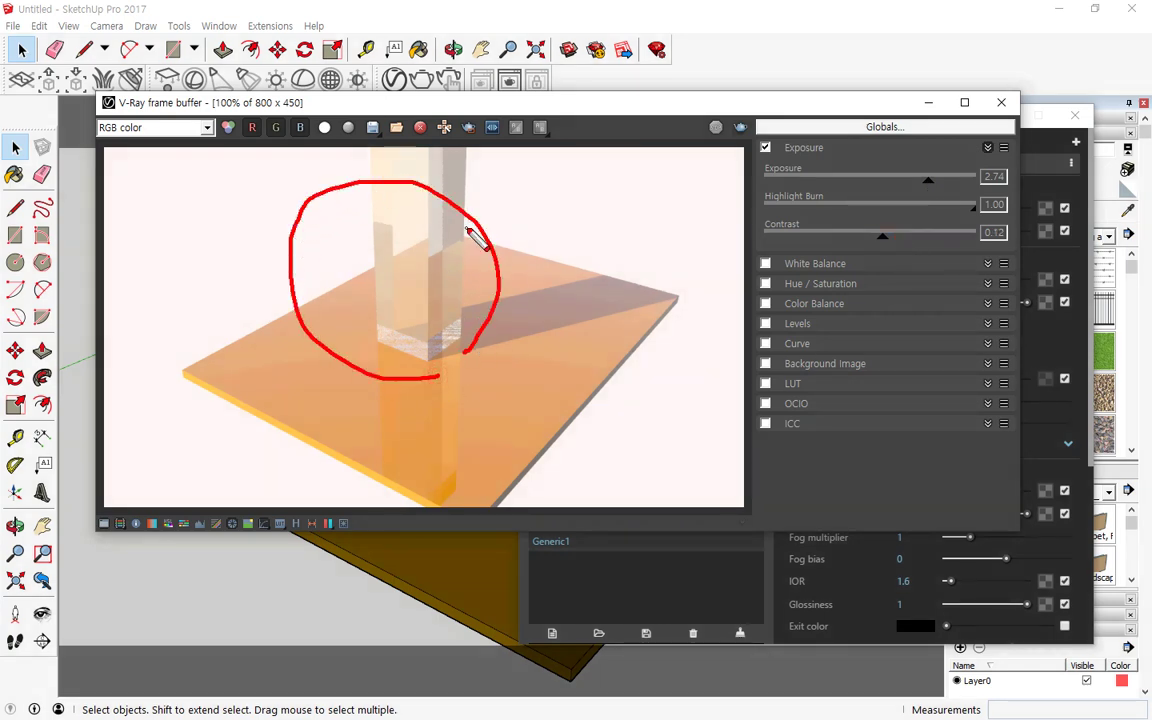
{"action": "mouse_move", "coordinate": [430, 190]}
{"action": "left_mouse_down"}
{"action": "mouse_move", "coordinate": [329, 211]}
{"action": "mouse_move", "coordinate": [514, 226]}
{"action": "mouse_move", "coordinate": [527, 247]}
{"action": "mouse_move", "coordinate": [394, 353]}
{"action": "mouse_move", "coordinate": [433, 299]}
{"action": "left_mouse_up"}
{"action": "key", "text": "Escape"}
{"action": "left_click", "coordinate": [665, 33]}
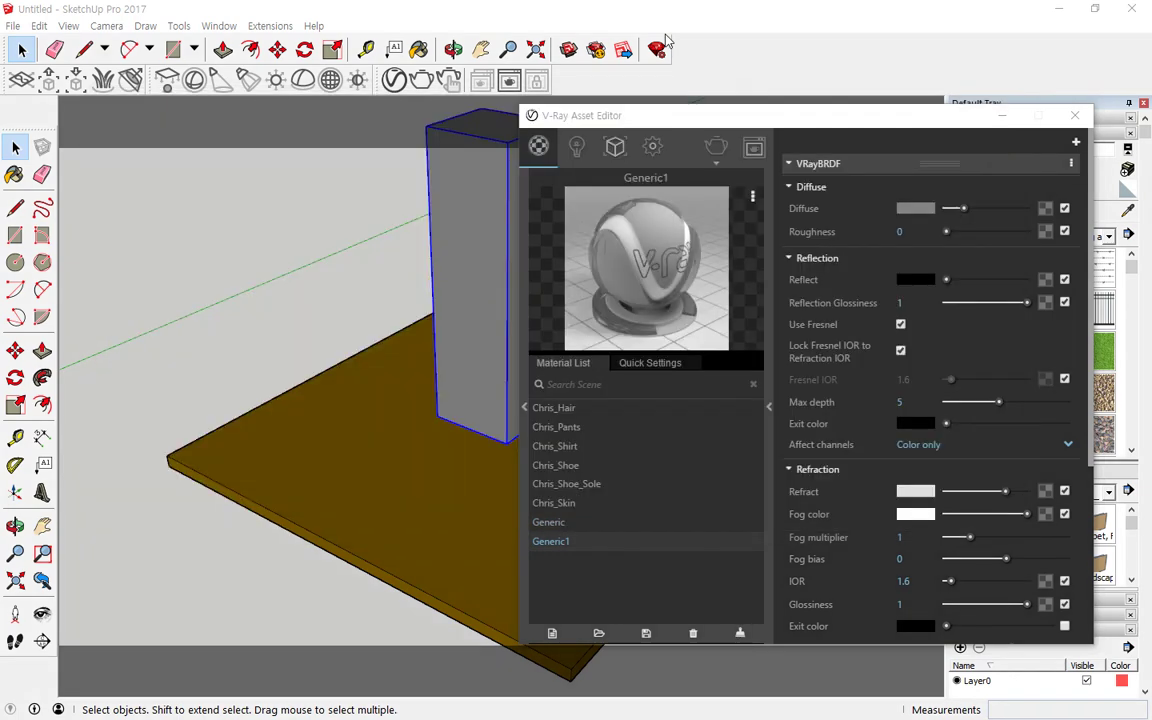
{"action": "key", "text": "ctrl+shift+d"}
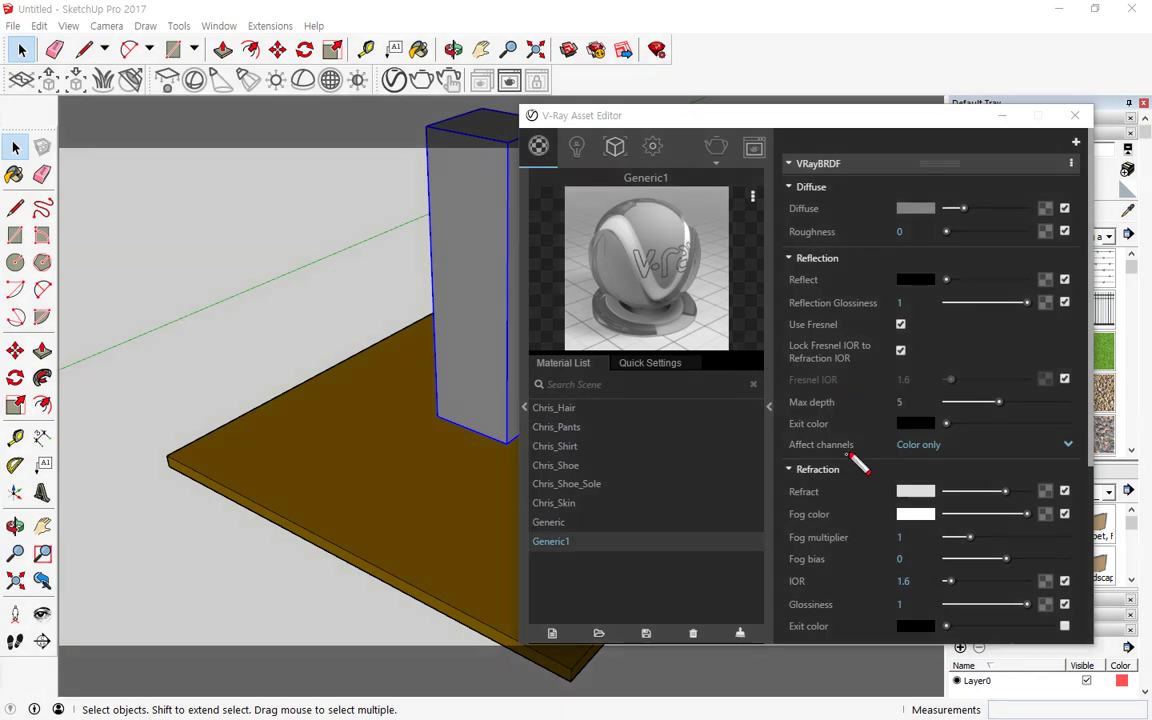
{"action": "mouse_move", "coordinate": [1000, 515]}
{"action": "left_mouse_down"}
{"action": "mouse_move", "coordinate": [880, 450]}
{"action": "mouse_move", "coordinate": [992, 492]}
{"action": "left_mouse_up"}
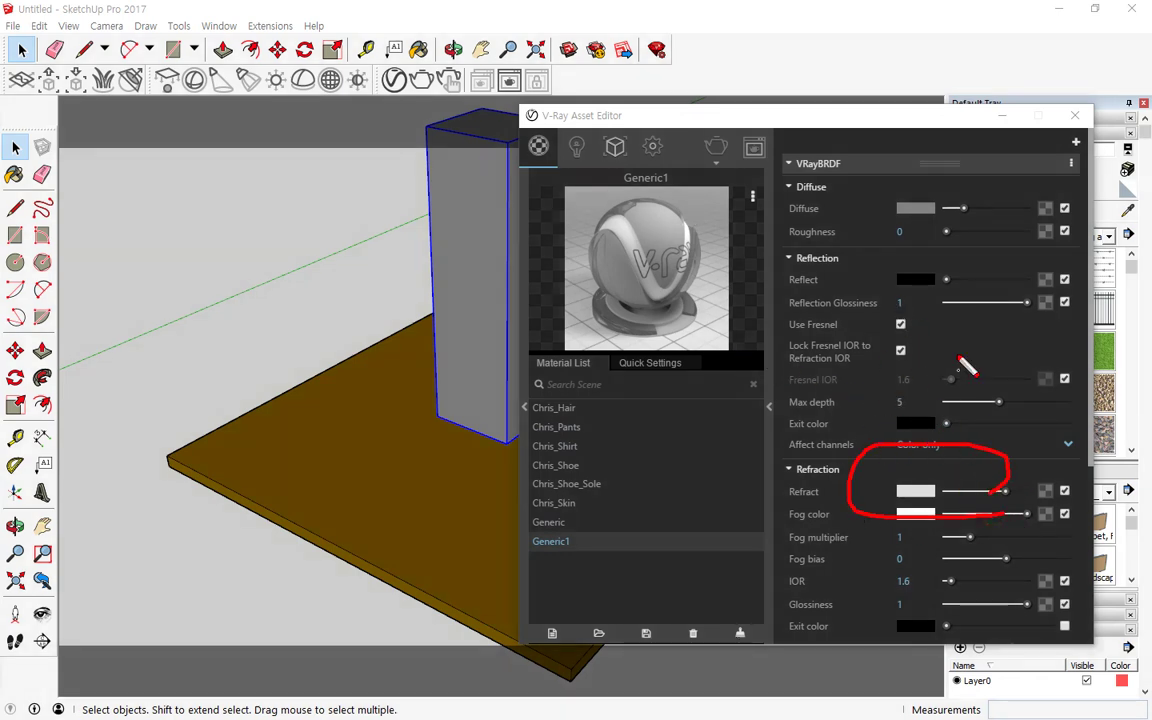
{"action": "mouse_move", "coordinate": [975, 299]}
{"action": "left_mouse_down"}
{"action": "mouse_move", "coordinate": [897, 309]}
{"action": "mouse_move", "coordinate": [1028, 337]}
{"action": "left_mouse_up"}
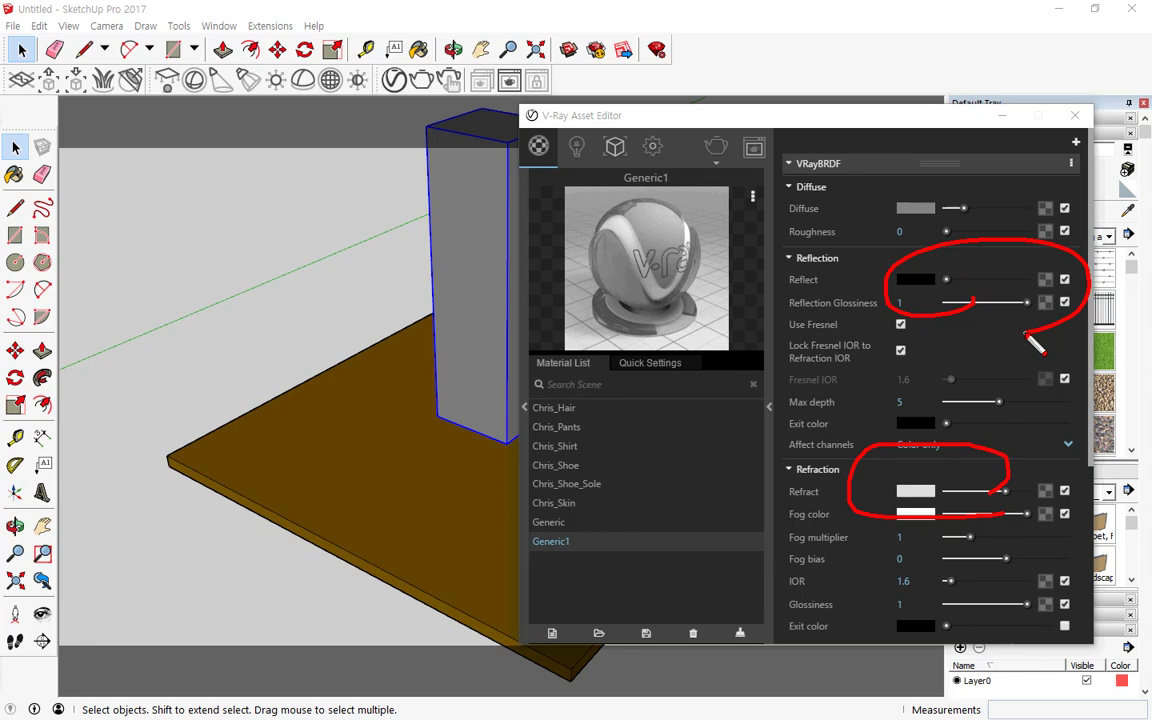
{"action": "key", "text": "Escape"}
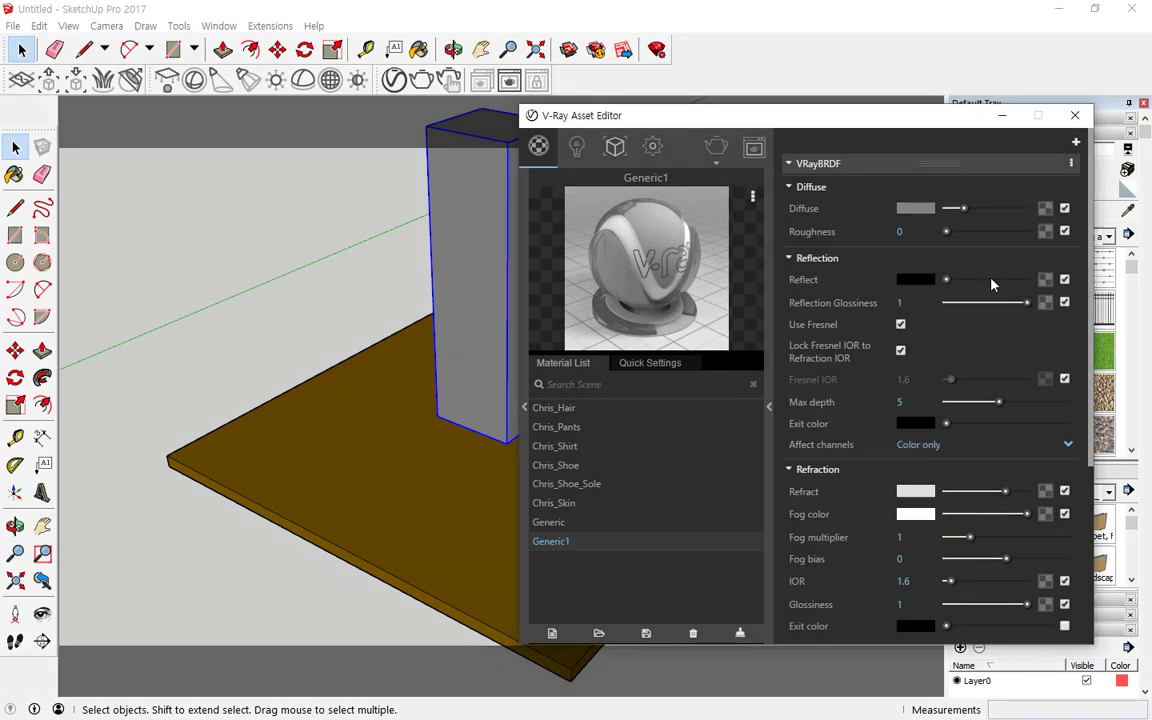
- Raise the Generic1 material's reflect colour to full white, render the scene and close the progress window
{"action": "left_click_drag", "start_coordinate": [991, 281], "coordinate": [1029, 280]}
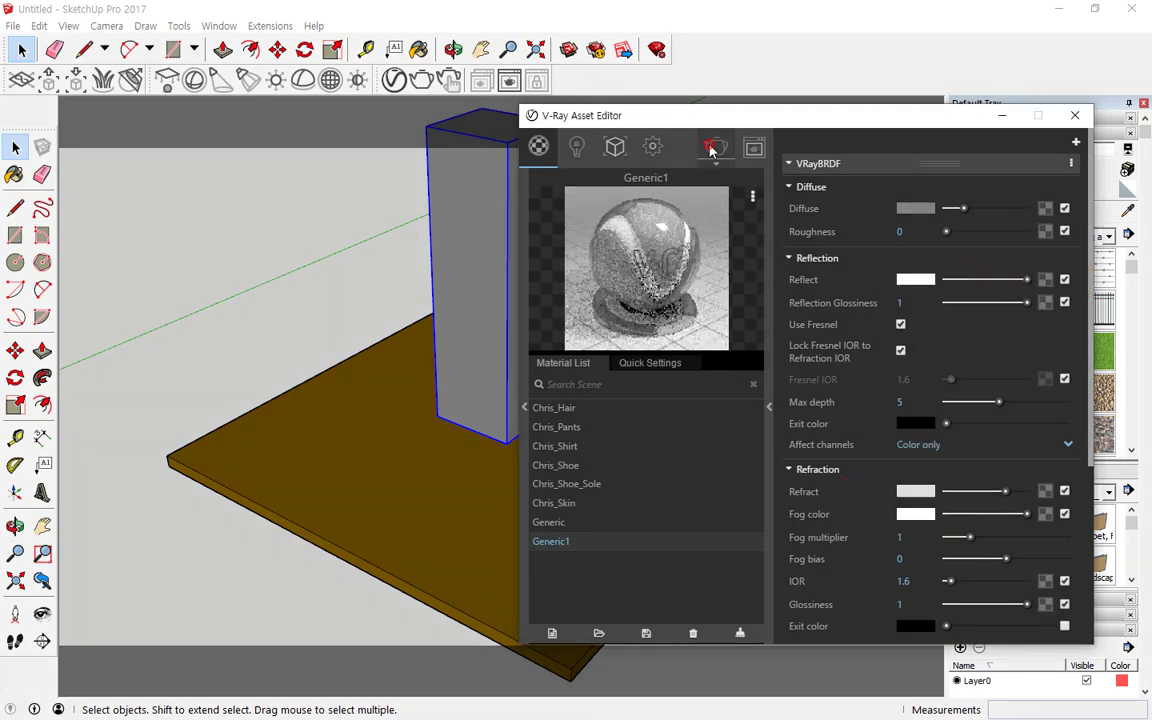
{"action": "left_click", "coordinate": [711, 149]}
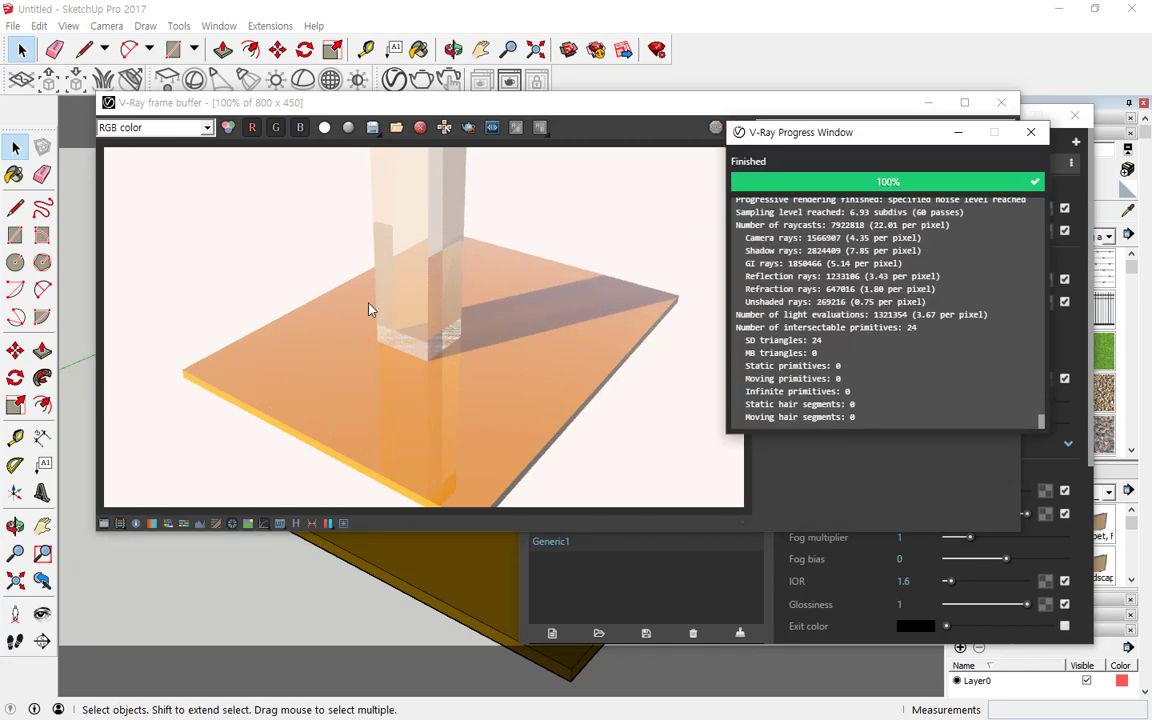
{"action": "left_click", "coordinate": [1038, 134]}
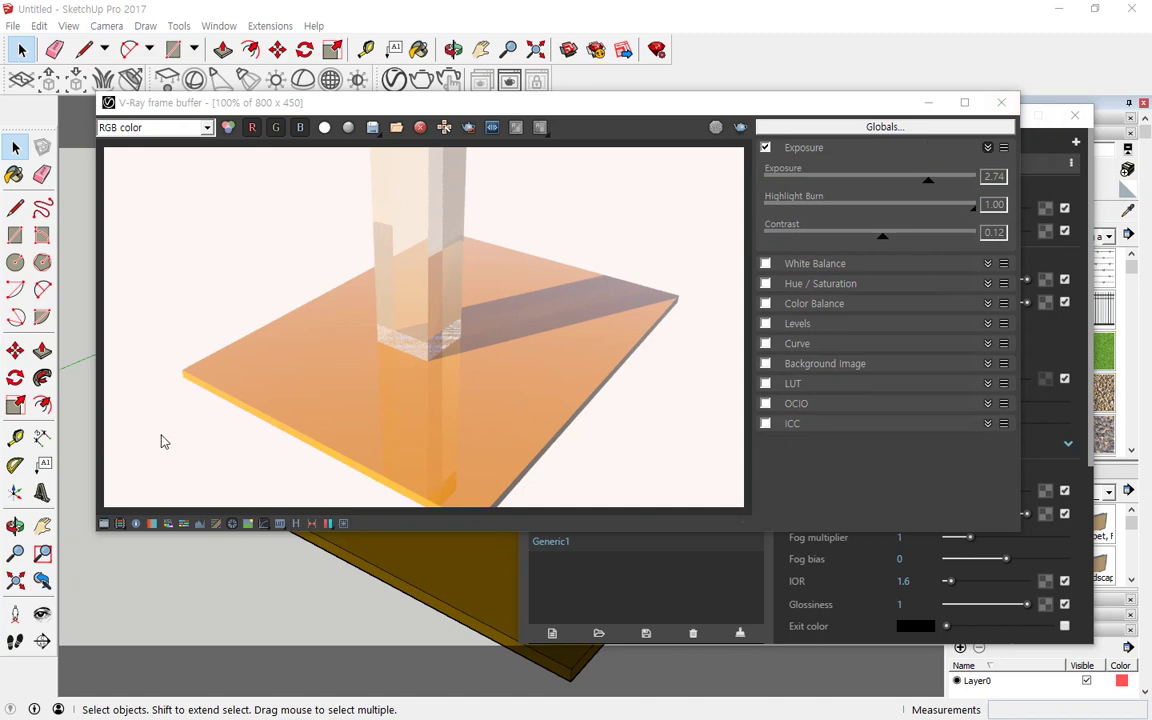
- Hide the frame buffer's colour correction controls and bring the Generic1 material's full Refraction settings into view
{"action": "left_click", "coordinate": [104, 524]}
{"action": "left_click", "coordinate": [860, 128]}
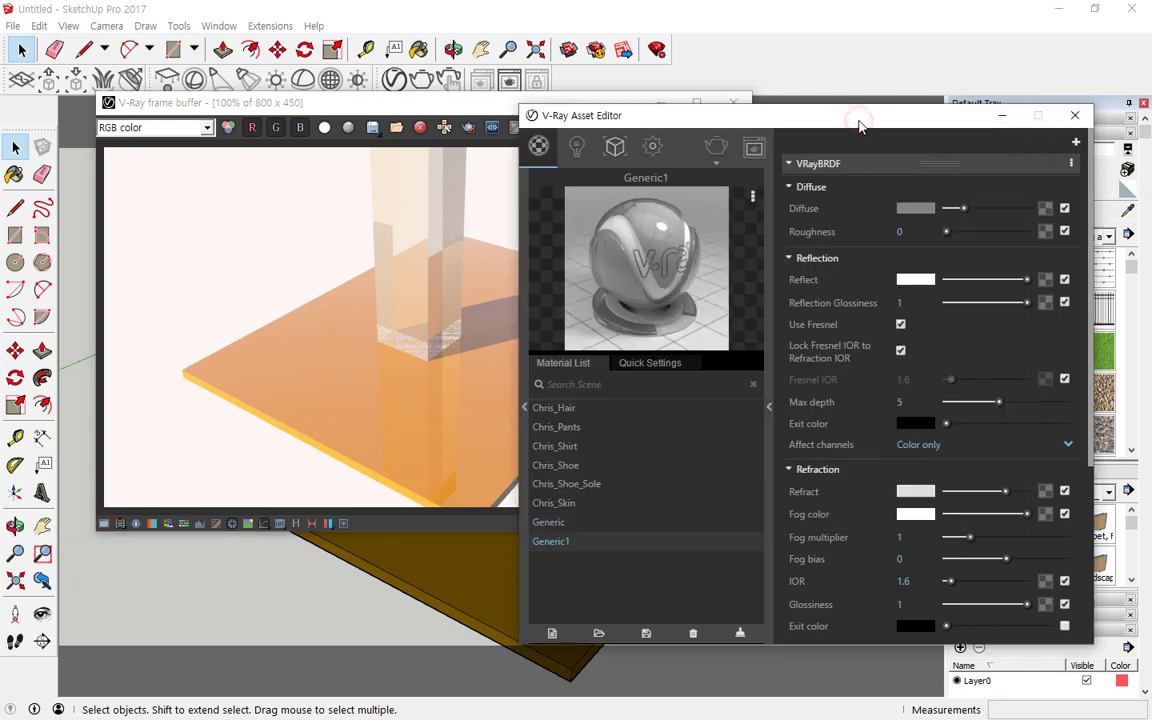
{"action": "scroll", "coordinate": [937, 411], "scroll_direction": "down", "scroll_amount": 1}
{"action": "scroll", "coordinate": [937, 411], "scroll_direction": "down", "scroll_amount": 2}
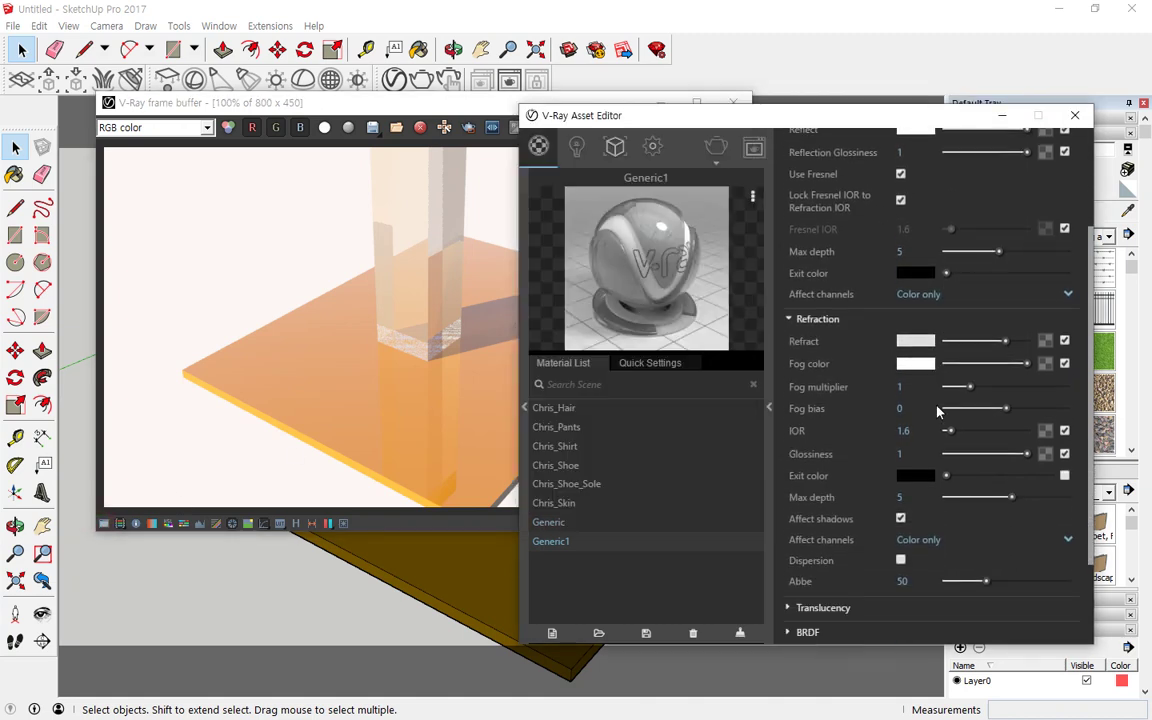
{"action": "mouse_move", "coordinate": [898, 580]}
{"action": "left_mouse_down"}
{"action": "mouse_move", "coordinate": [775, 400]}
{"action": "mouse_move", "coordinate": [1062, 366]}
{"action": "mouse_move", "coordinate": [975, 592]}
{"action": "left_mouse_up"}
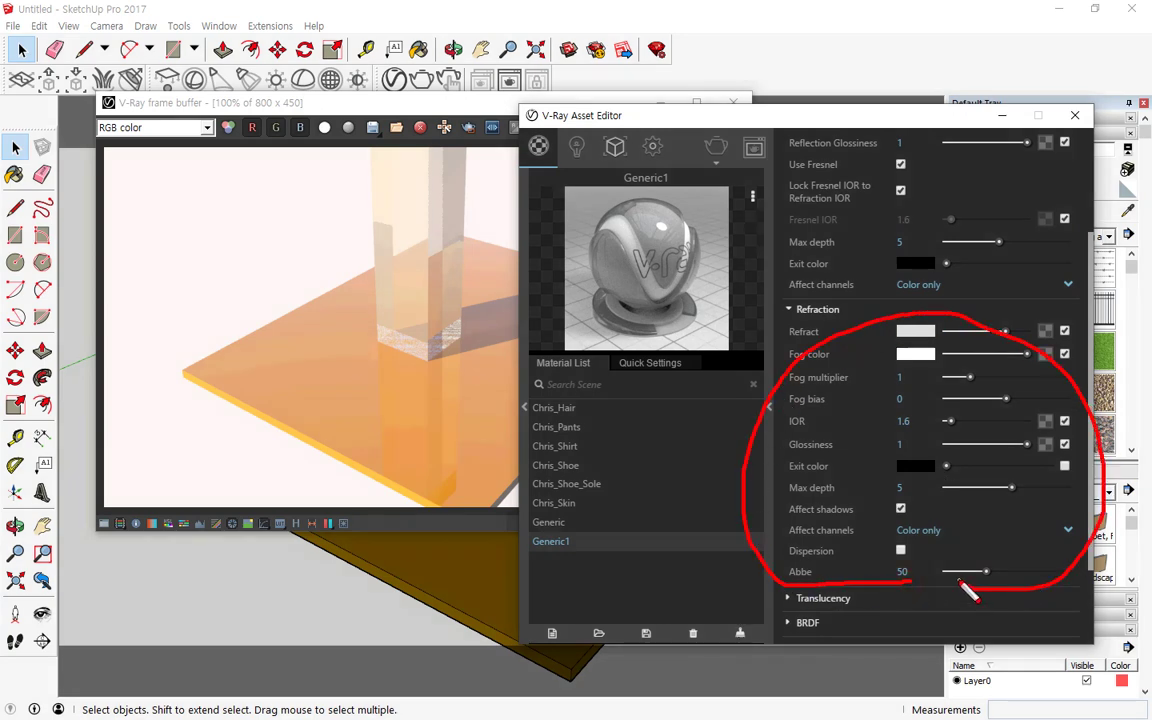
- Examine the Generic1 material's Refraction settings, especially IOR and Affect shadows, against the column's shadow in the render
{"action": "key", "text": "e"}
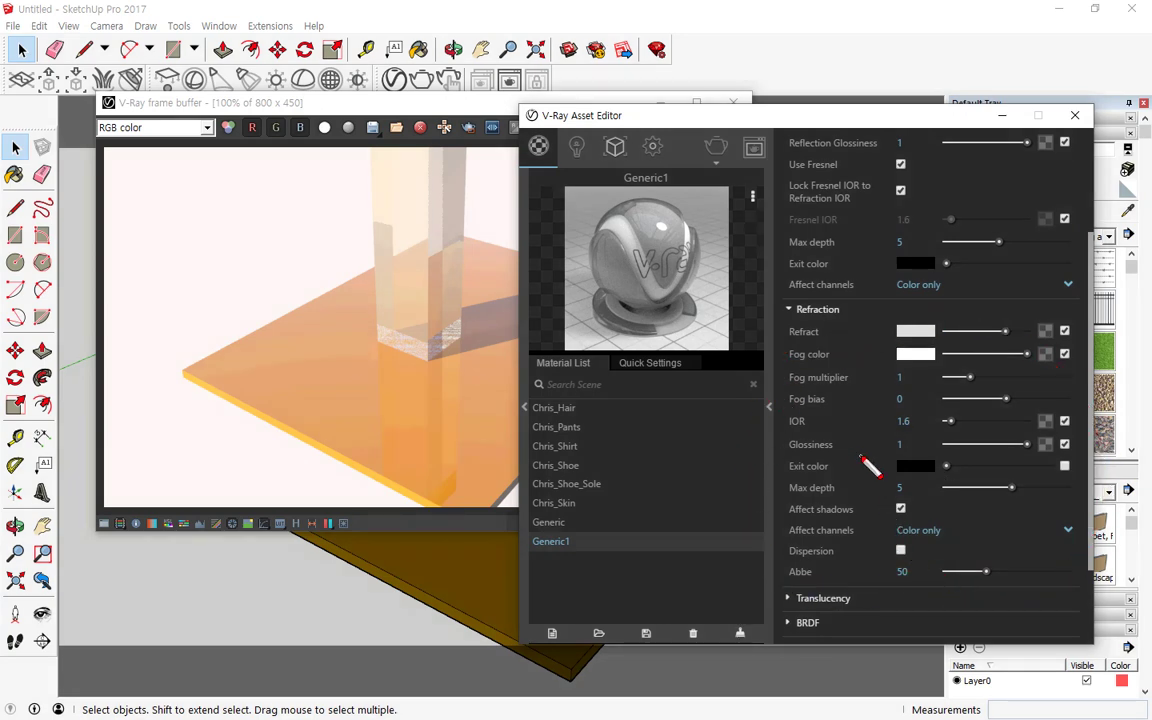
{"action": "left_click_drag", "start_coordinate": [818, 432], "coordinate": [962, 432]}
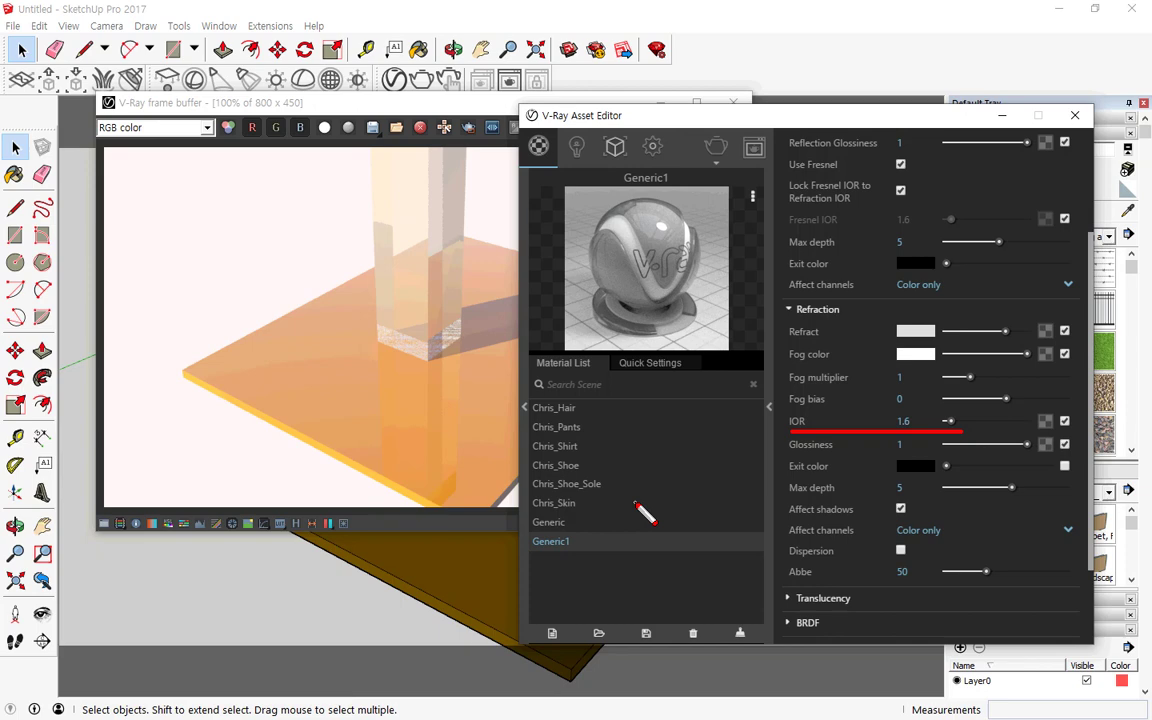
{"action": "key", "text": "Escape"}
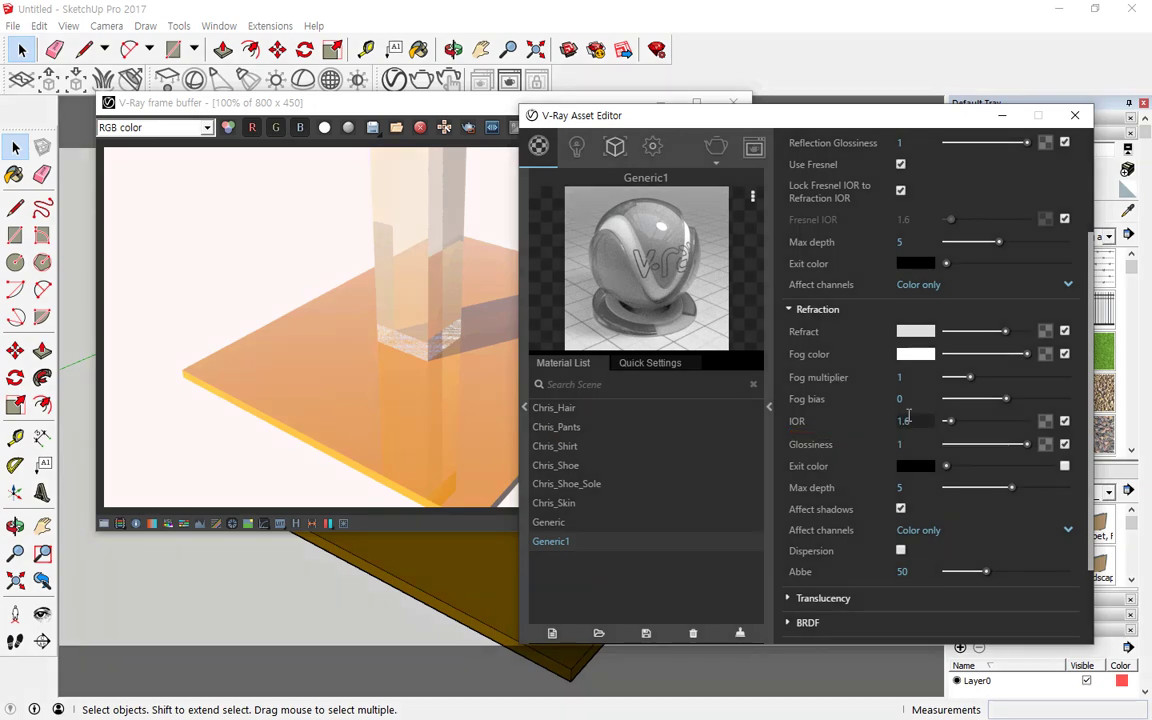
{"action": "scroll", "coordinate": [906, 413], "scroll_direction": "down", "scroll_amount": 2}
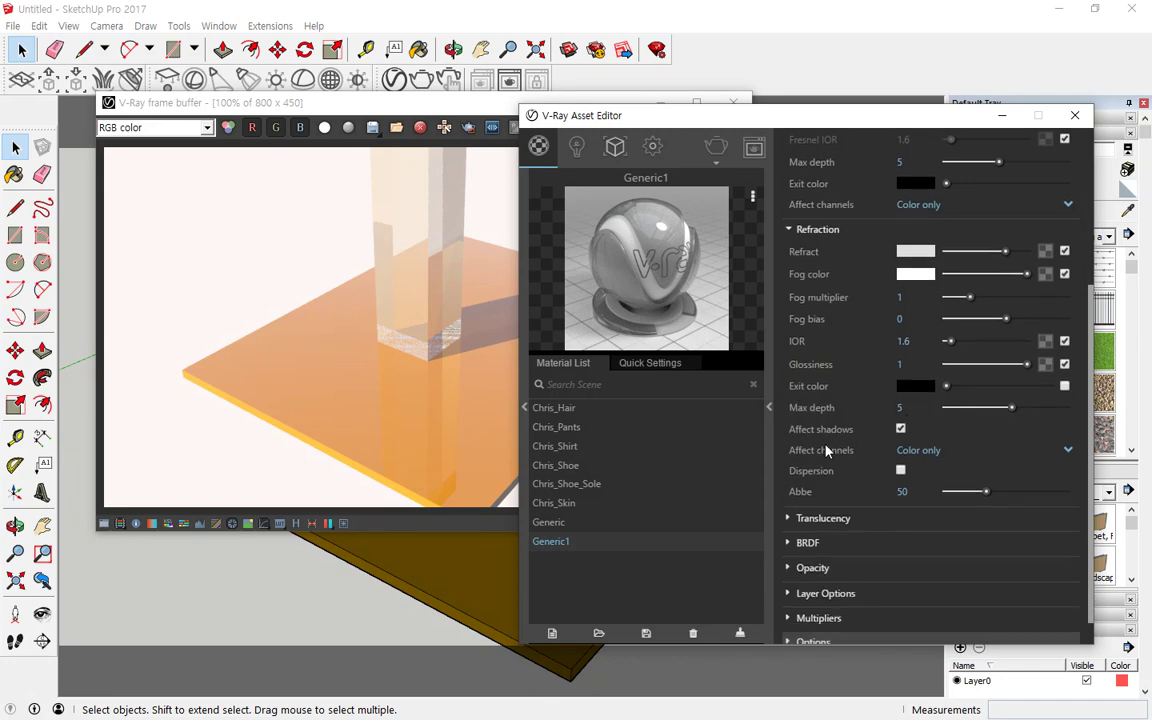
{"action": "key", "text": "ctrl+shift+d"}
{"action": "left_click_drag", "start_coordinate": [794, 445], "coordinate": [944, 446]}
{"action": "key", "text": "Escape"}
{"action": "left_click_drag", "start_coordinate": [471, 103], "coordinate": [327, 102]}
{"action": "key", "text": "ctrl+shift+d"}
{"action": "mouse_move", "coordinate": [403, 340]}
{"action": "left_mouse_down"}
{"action": "mouse_move", "coordinate": [380, 290]}
{"action": "mouse_move", "coordinate": [497, 317]}
{"action": "mouse_move", "coordinate": [443, 345]}
{"action": "left_mouse_up"}
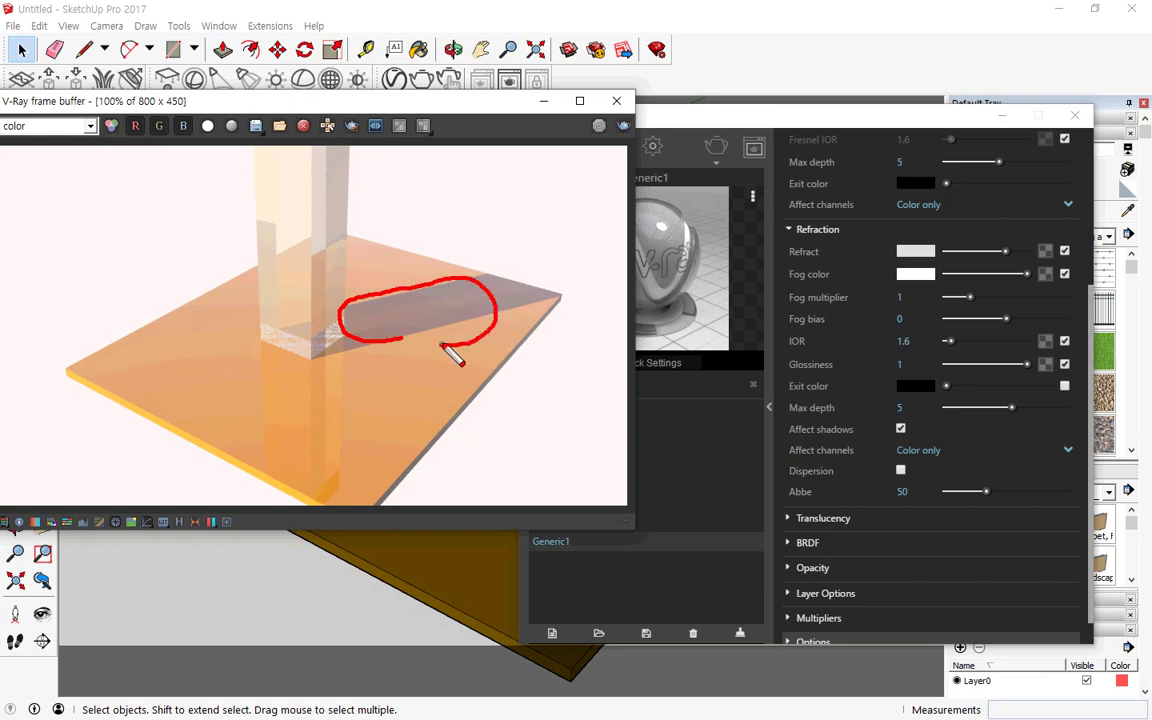
{"action": "left_click_drag", "start_coordinate": [928, 442], "coordinate": [787, 441]}
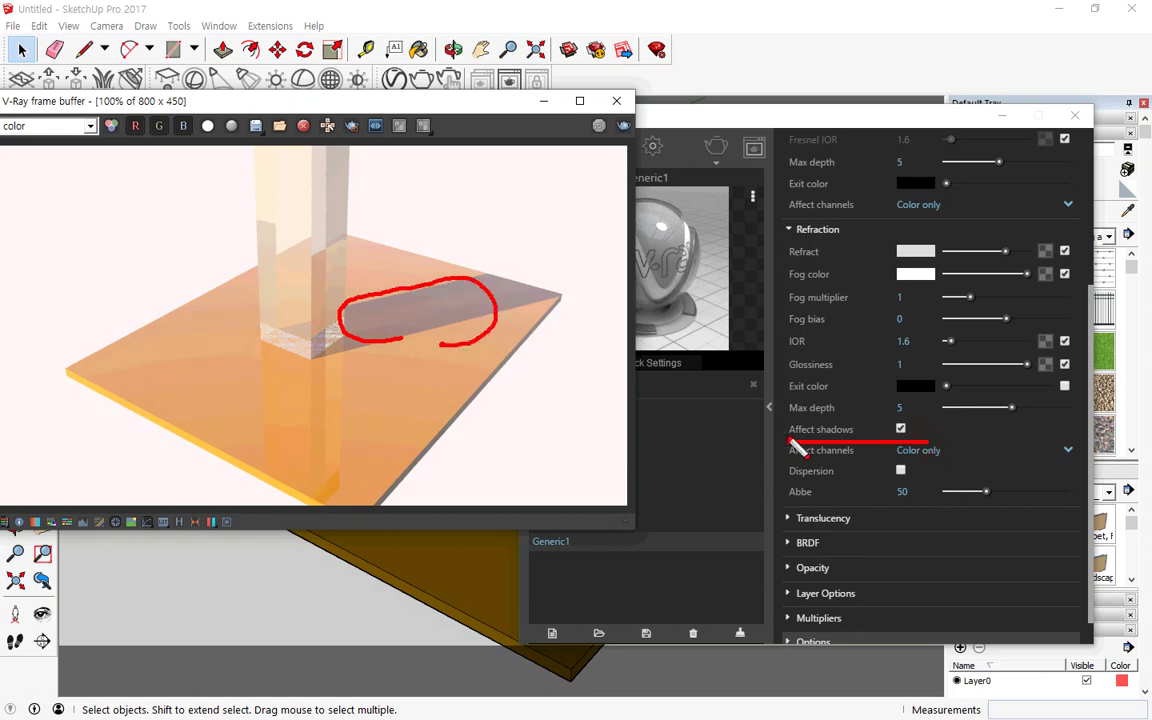
{"action": "left_click_drag", "start_coordinate": [930, 437], "coordinate": [697, 437]}
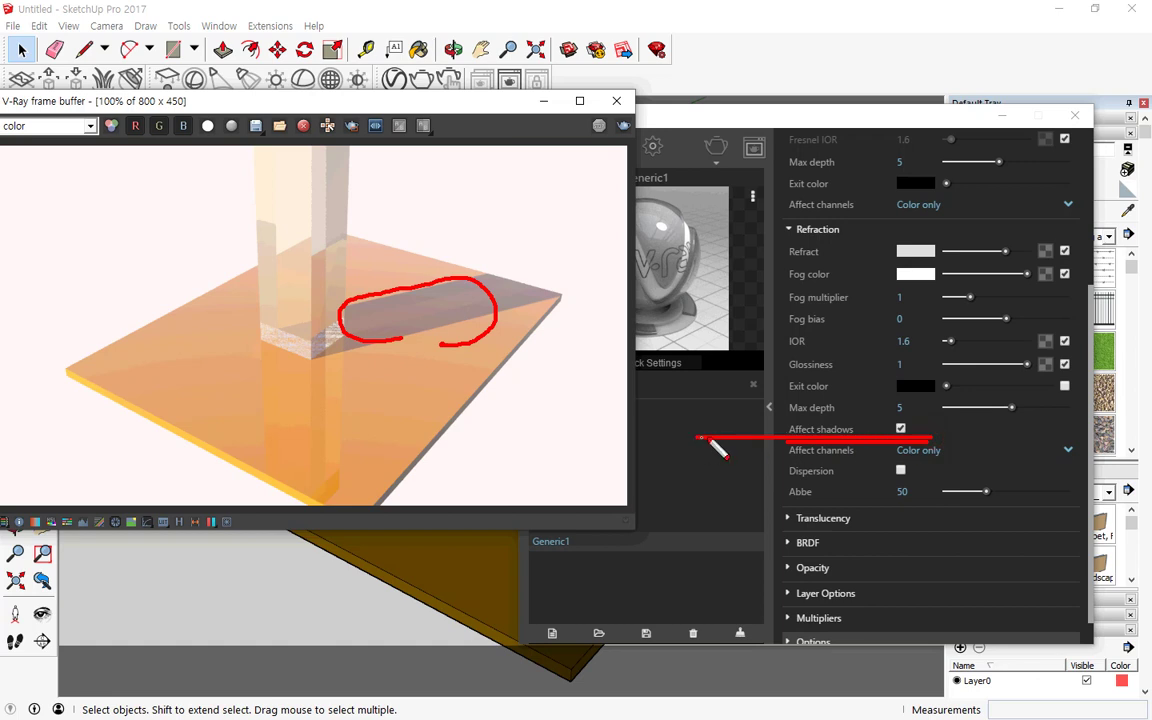
{"action": "mouse_move", "coordinate": [840, 497]}
{"action": "left_mouse_down"}
{"action": "mouse_move", "coordinate": [795, 494]}
{"action": "mouse_move", "coordinate": [772, 335]}
{"action": "mouse_move", "coordinate": [875, 281]}
{"action": "mouse_move", "coordinate": [1030, 456]}
{"action": "mouse_move", "coordinate": [871, 495]}
{"action": "left_mouse_up"}
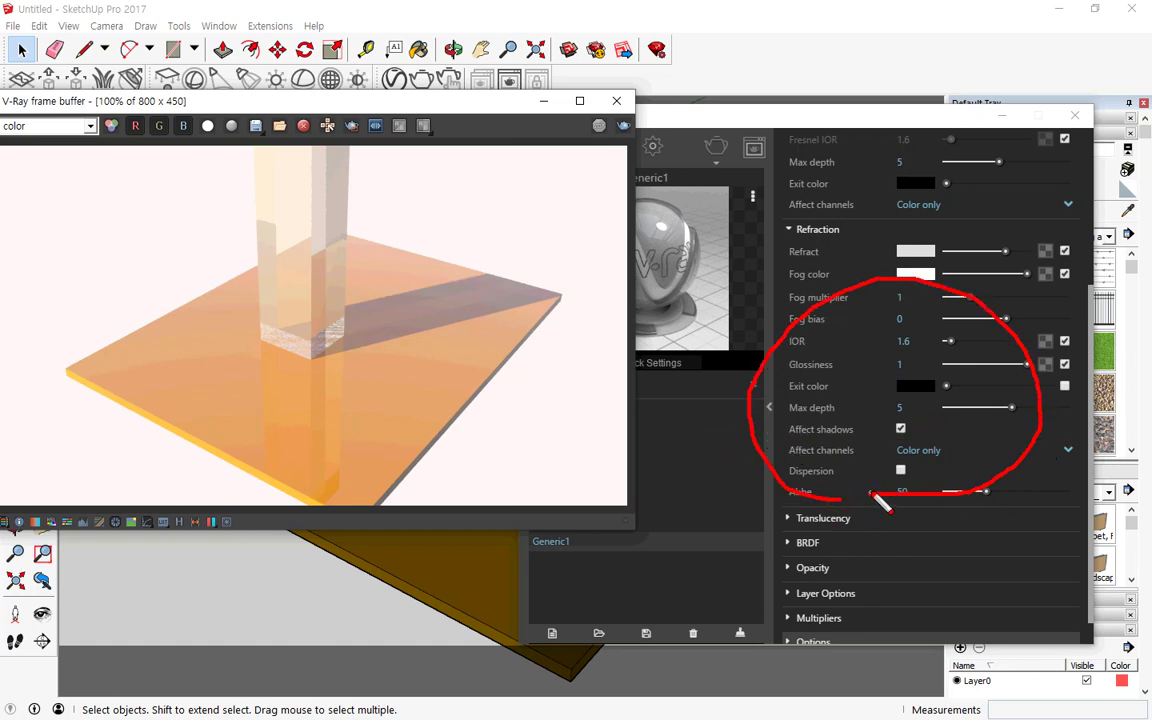
{"action": "key", "text": "Escape"}
{"action": "scroll", "coordinate": [908, 455], "scroll_direction": "down", "scroll_amount": 1}
{"action": "scroll", "coordinate": [828, 490], "scroll_direction": "up", "scroll_amount": 5}
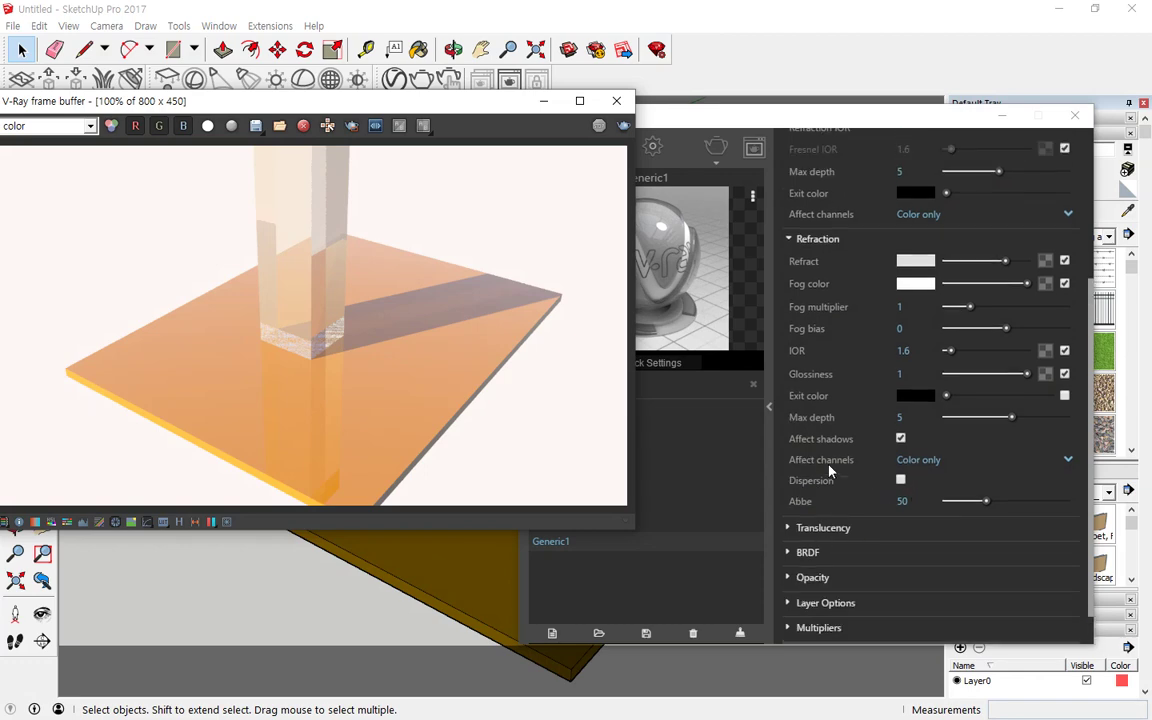
- Collapse the Generic1 material's Diffuse and Reflection settings and expand Translucency below the open Refraction settings
{"action": "left_click", "coordinate": [788, 180]}
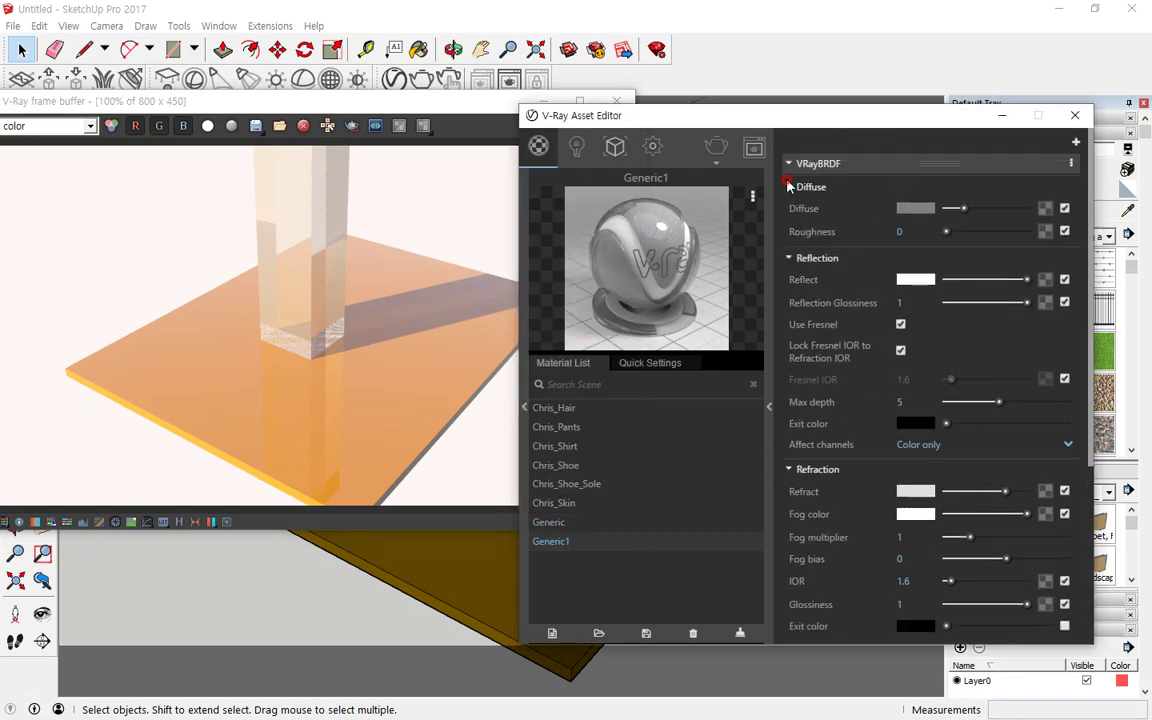
{"action": "left_click", "coordinate": [788, 187]}
{"action": "left_click", "coordinate": [788, 211]}
{"action": "left_click", "coordinate": [789, 237]}
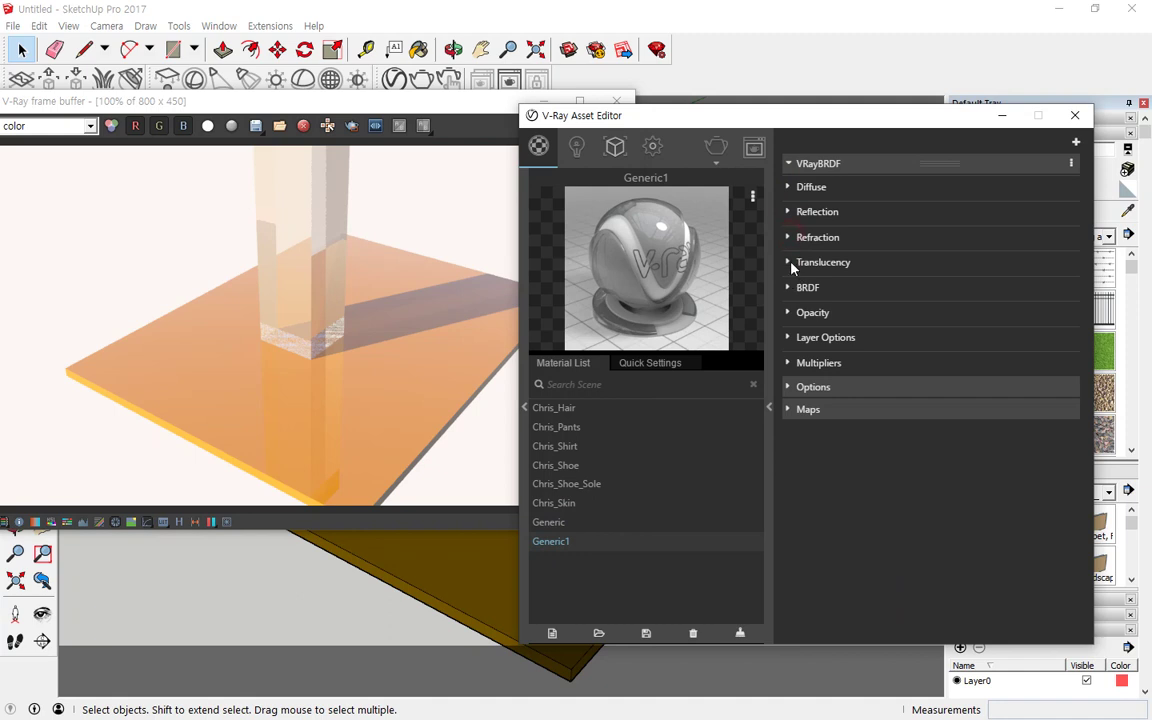
{"action": "left_click", "coordinate": [789, 263]}
{"action": "left_click", "coordinate": [789, 237]}
{"action": "scroll", "coordinate": [920, 386], "scroll_direction": "down", "scroll_amount": 3}
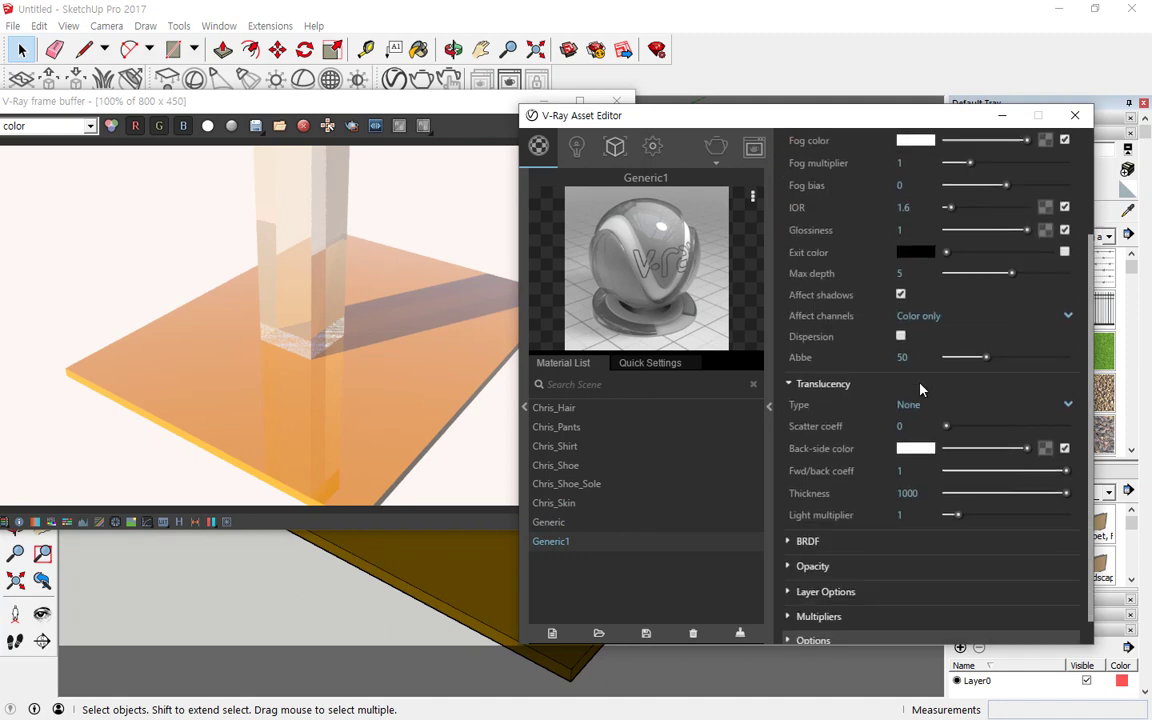
{"action": "mouse_move", "coordinate": [937, 490]}
{"action": "left_mouse_down"}
{"action": "mouse_move", "coordinate": [784, 458]}
{"action": "mouse_move", "coordinate": [787, 375]}
{"action": "mouse_move", "coordinate": [972, 532]}
{"action": "left_mouse_up"}
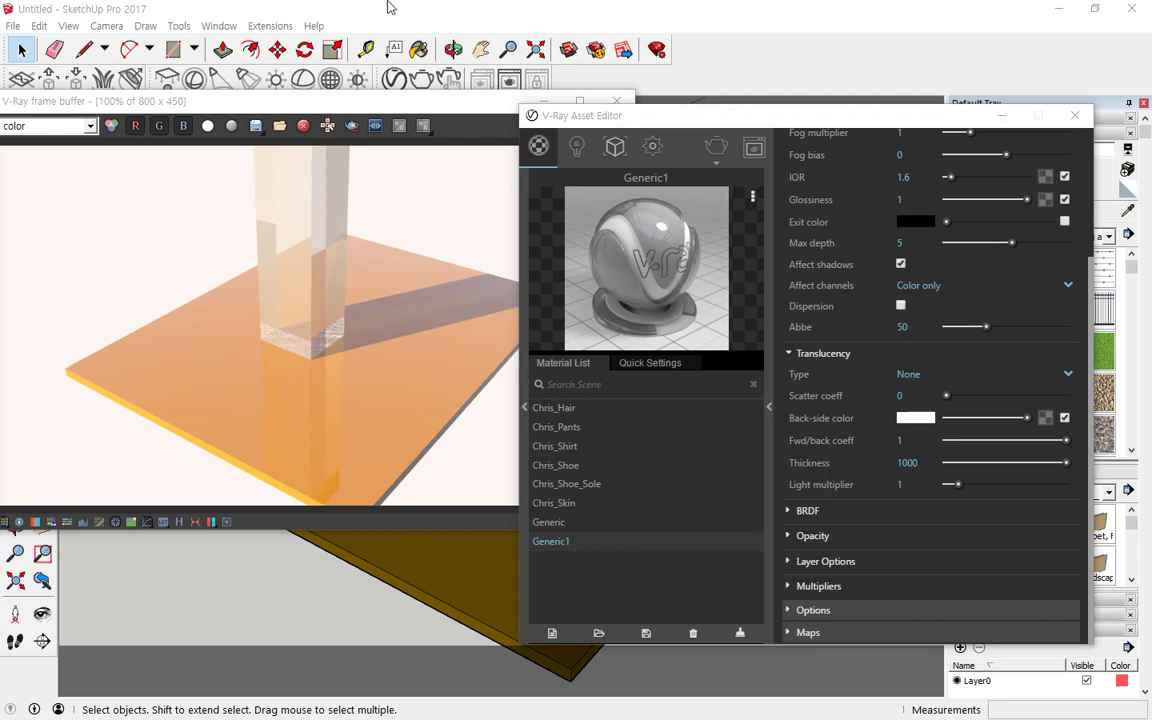
- Set the Generic1 material's Translucency type to Hard (wax) model and render the scene
{"action": "left_click", "coordinate": [1027, 372]}
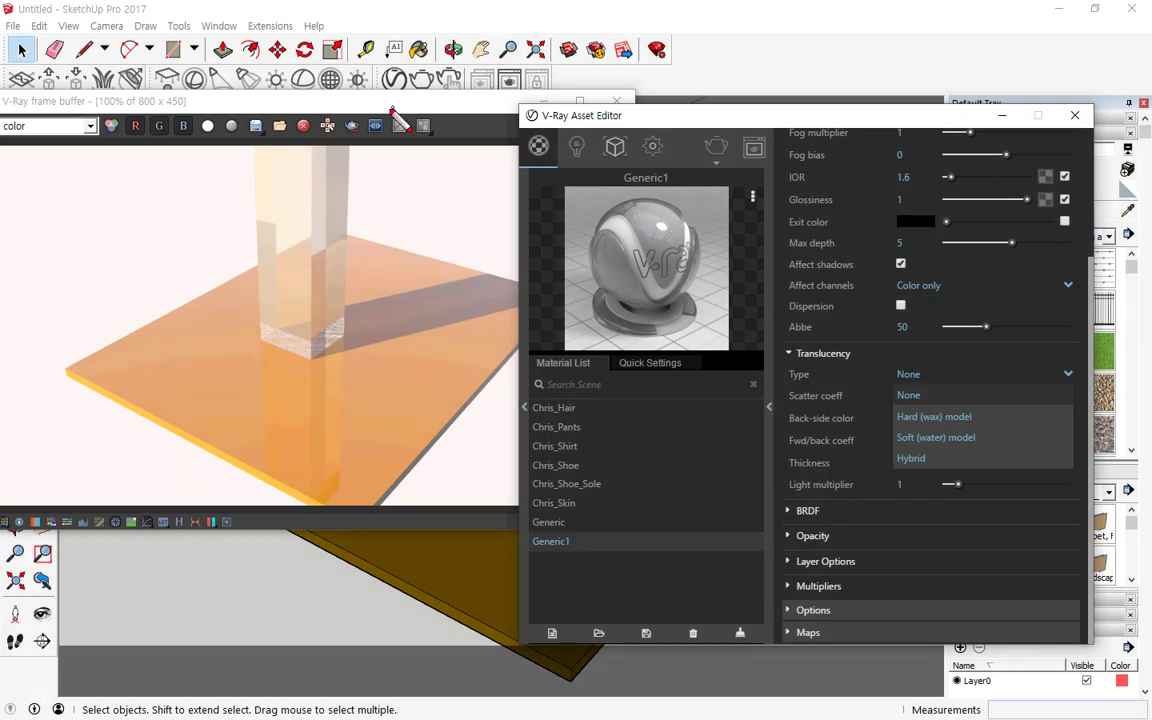
{"action": "mouse_move", "coordinate": [485, 173]}
{"action": "left_mouse_down"}
{"action": "mouse_move", "coordinate": [325, 195]}
{"action": "mouse_move", "coordinate": [341, 212]}
{"action": "mouse_move", "coordinate": [232, 284]}
{"action": "mouse_move", "coordinate": [258, 294]}
{"action": "left_mouse_up"}
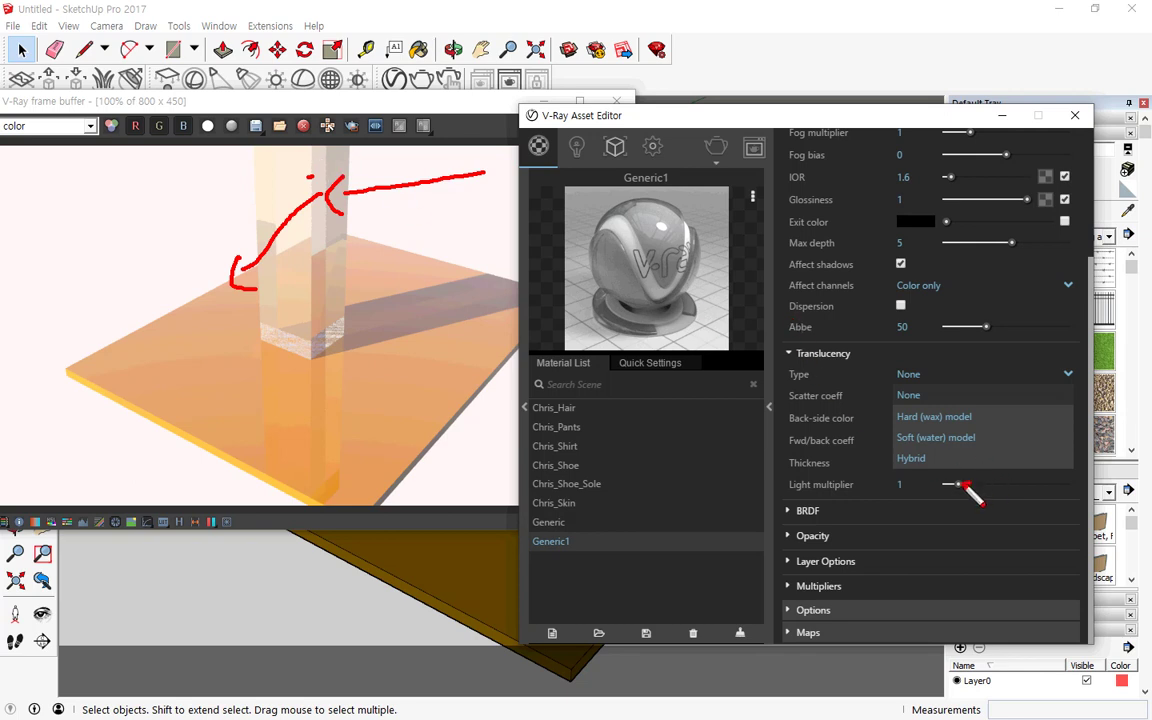
{"action": "mouse_move", "coordinate": [950, 385]}
{"action": "left_mouse_down"}
{"action": "mouse_move", "coordinate": [972, 393]}
{"action": "mouse_move", "coordinate": [962, 505]}
{"action": "left_mouse_up"}
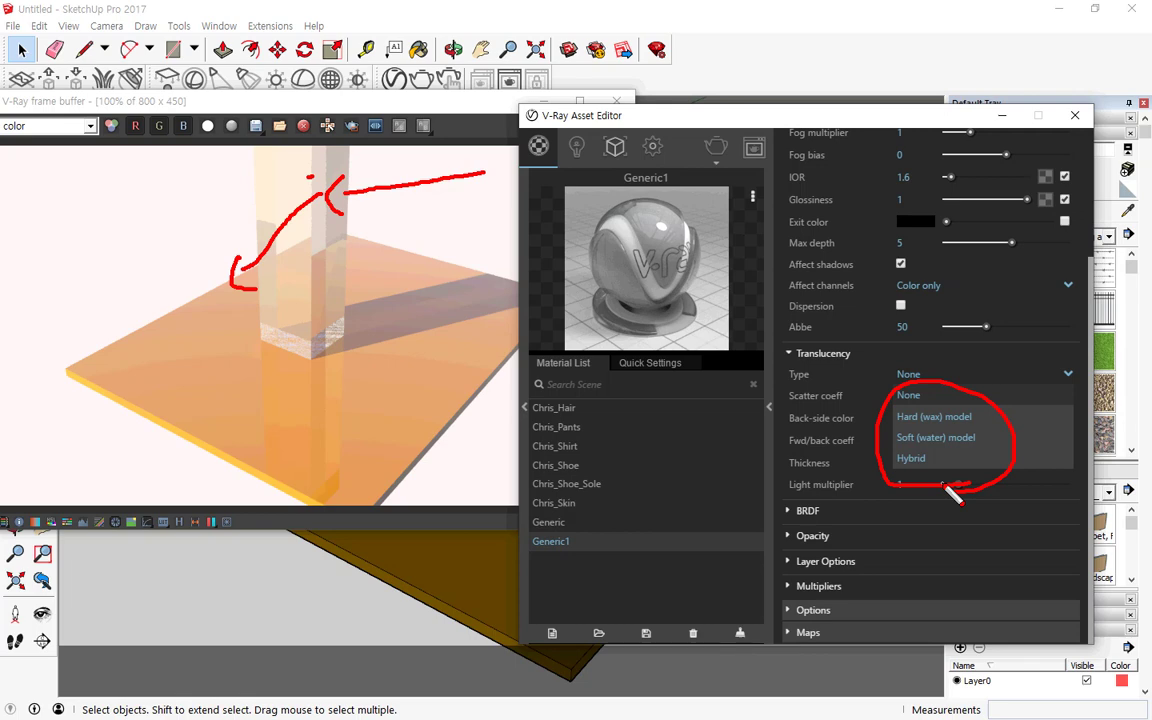
{"action": "left_click", "coordinate": [950, 418]}
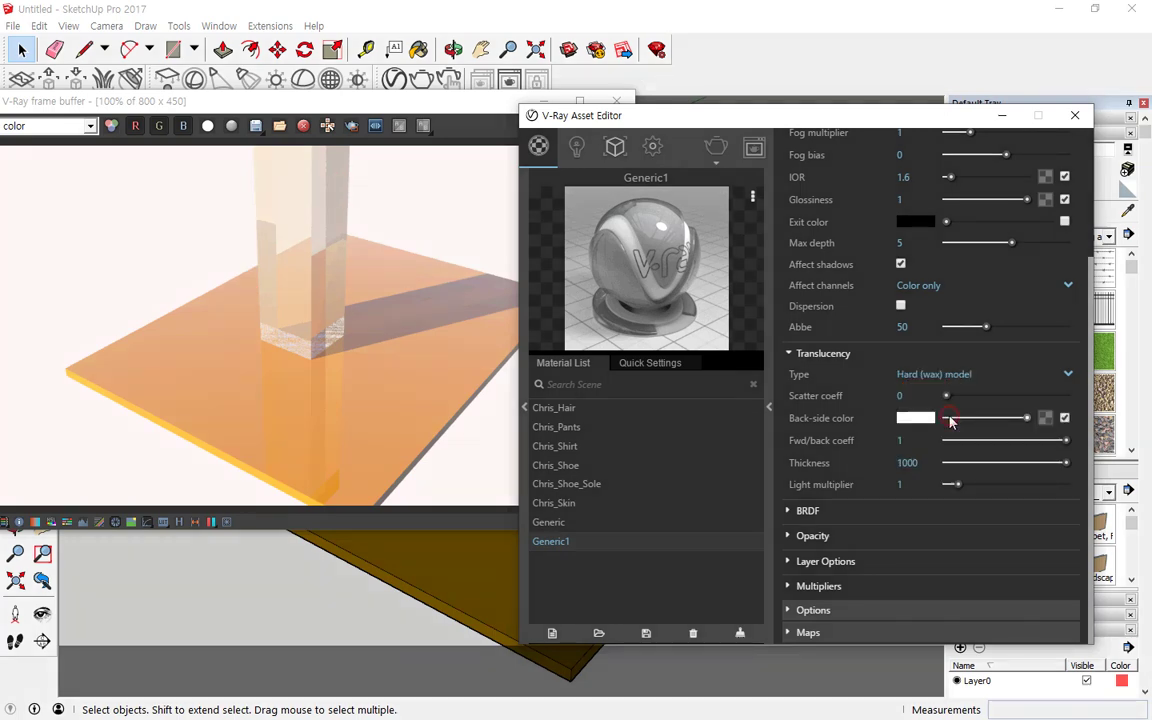
{"action": "left_click", "coordinate": [440, 138]}
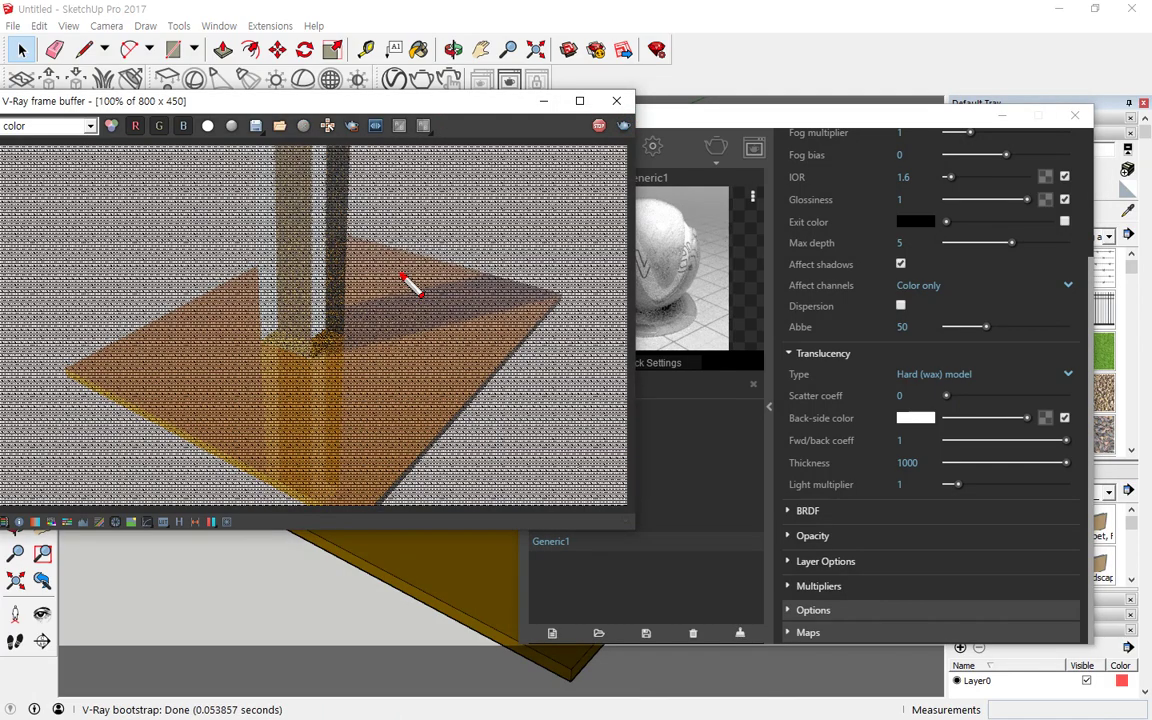
- Render the scene with the Translucency type set to Soft (water) model, and again with it set to Hybrid
{"action": "left_click", "coordinate": [957, 375]}
{"action": "left_click", "coordinate": [935, 437]}
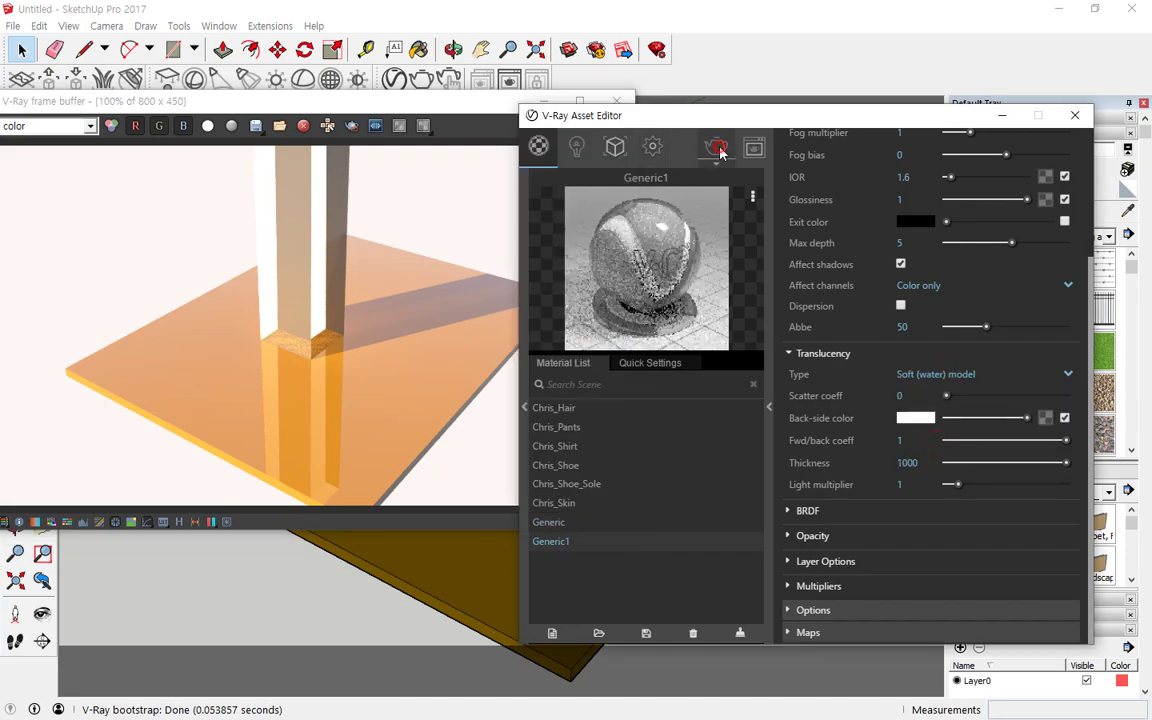
{"action": "left_click", "coordinate": [449, 277]}
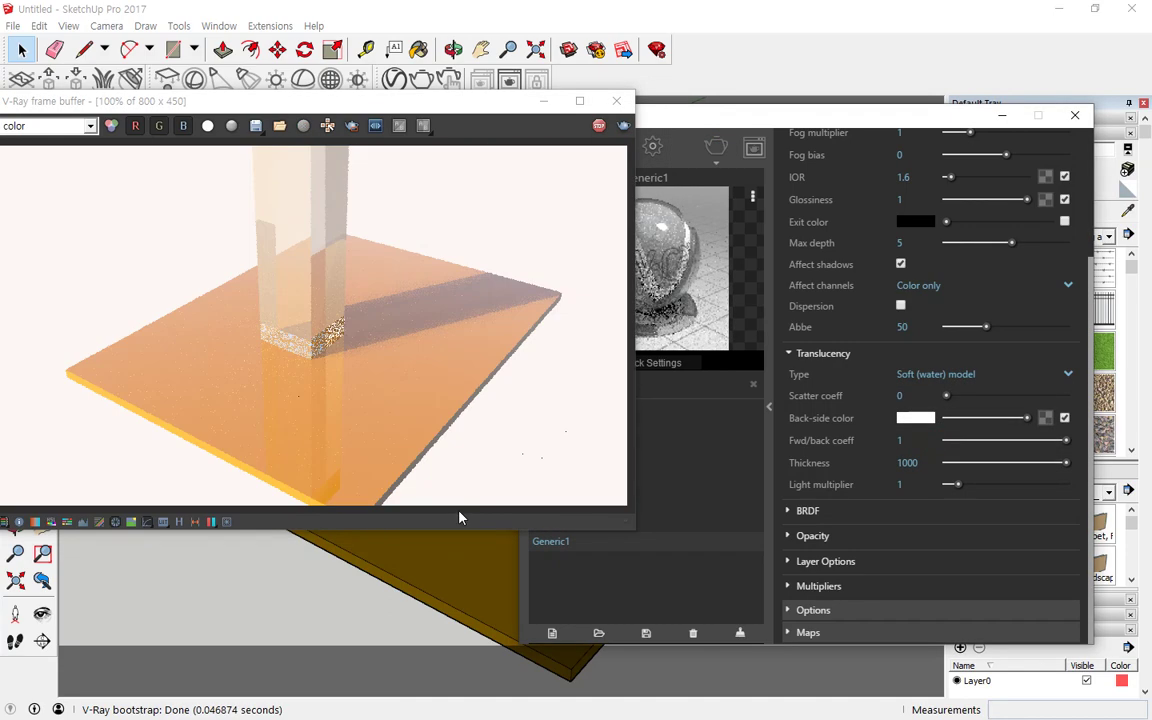
{"action": "left_click", "coordinate": [598, 127]}
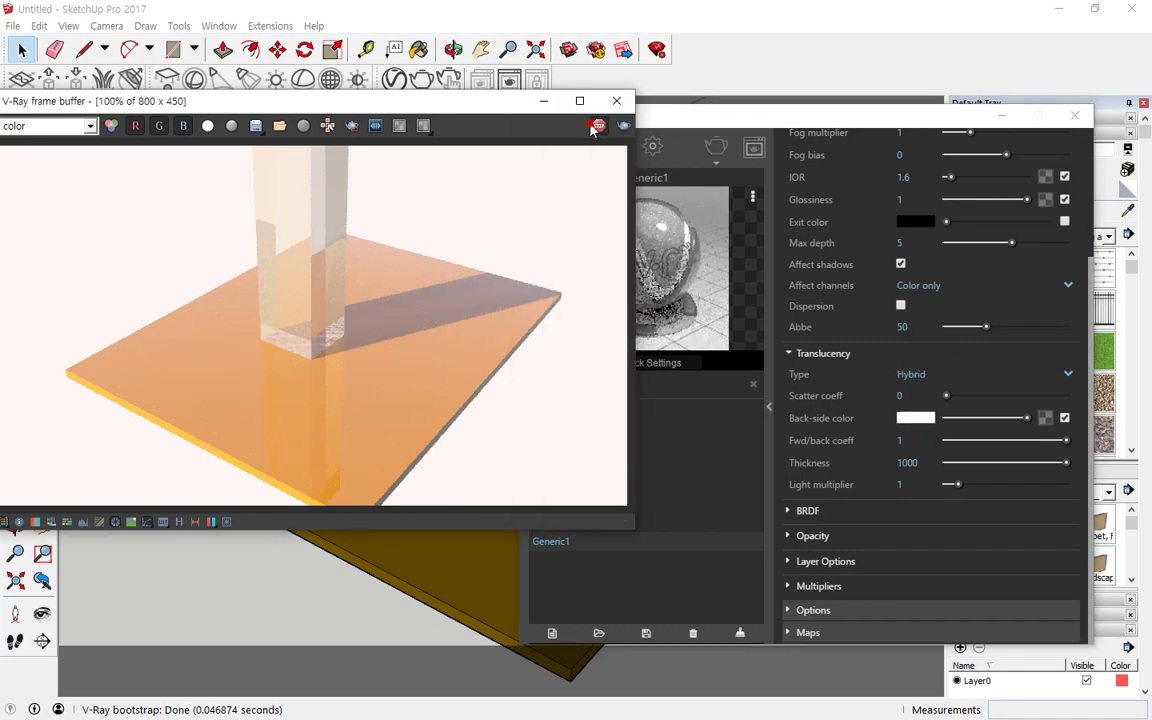
{"action": "left_click", "coordinate": [623, 128]}
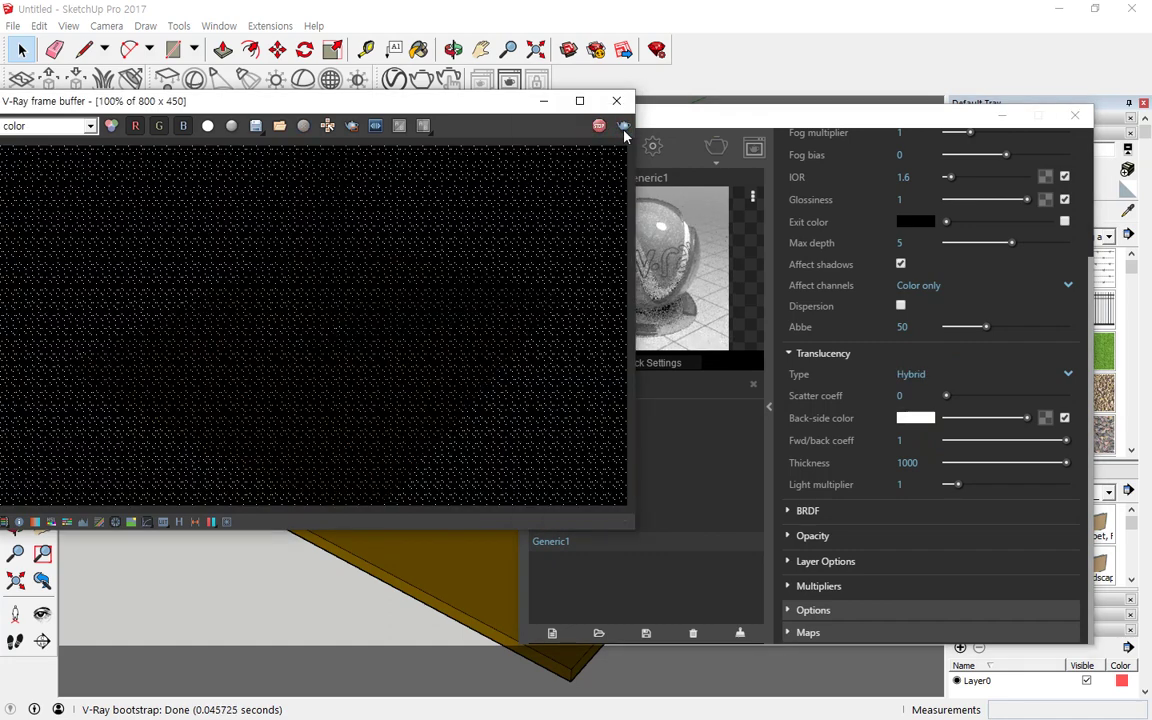
- Set the Translucency type back to None and collapse the Translucency and Refraction settings
{"action": "left_click", "coordinate": [1034, 376]}
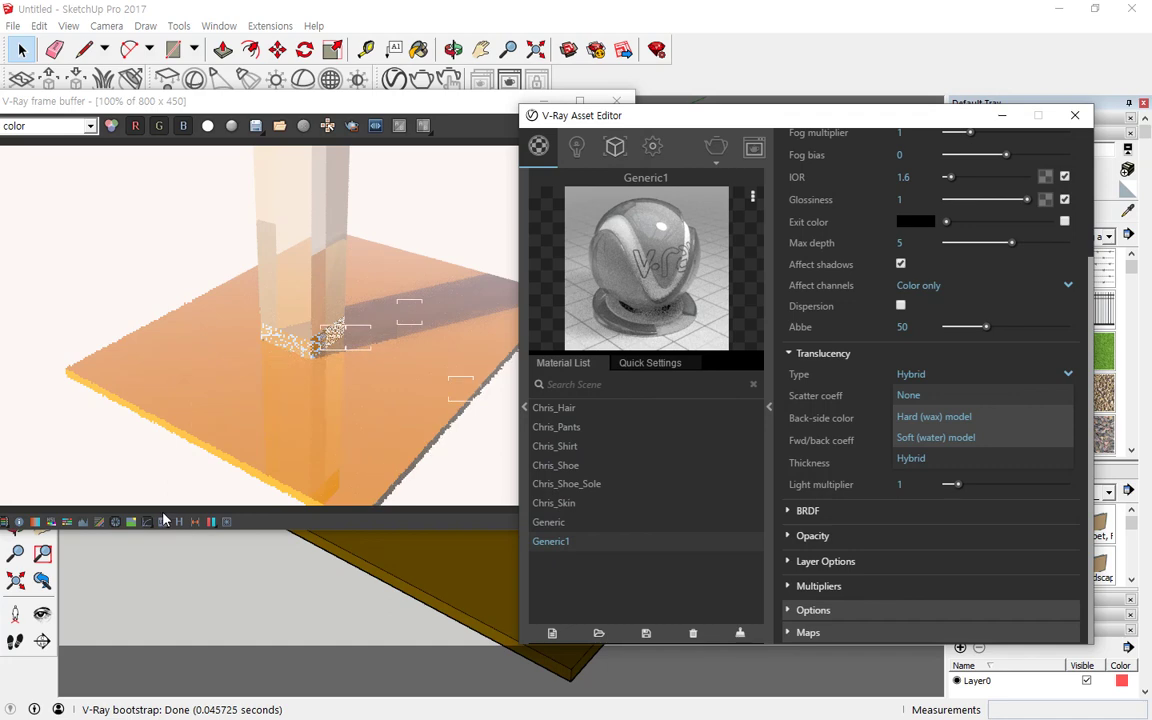
{"action": "left_click", "coordinate": [995, 396]}
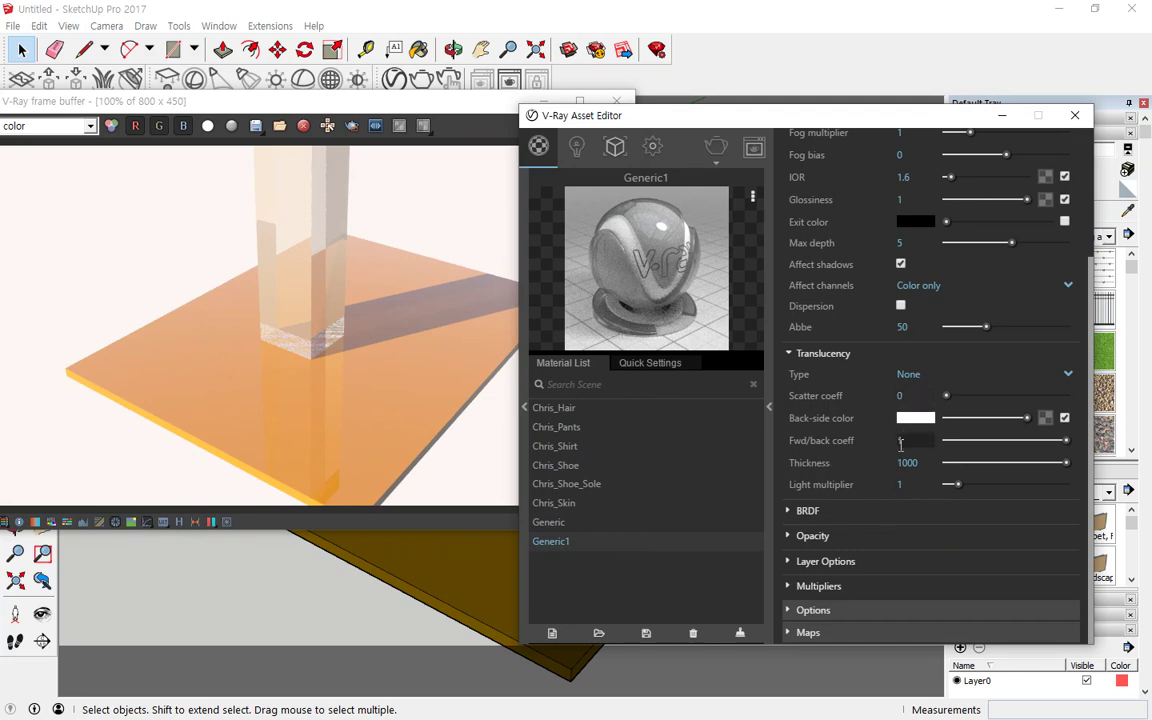
{"action": "left_click", "coordinate": [786, 354]}
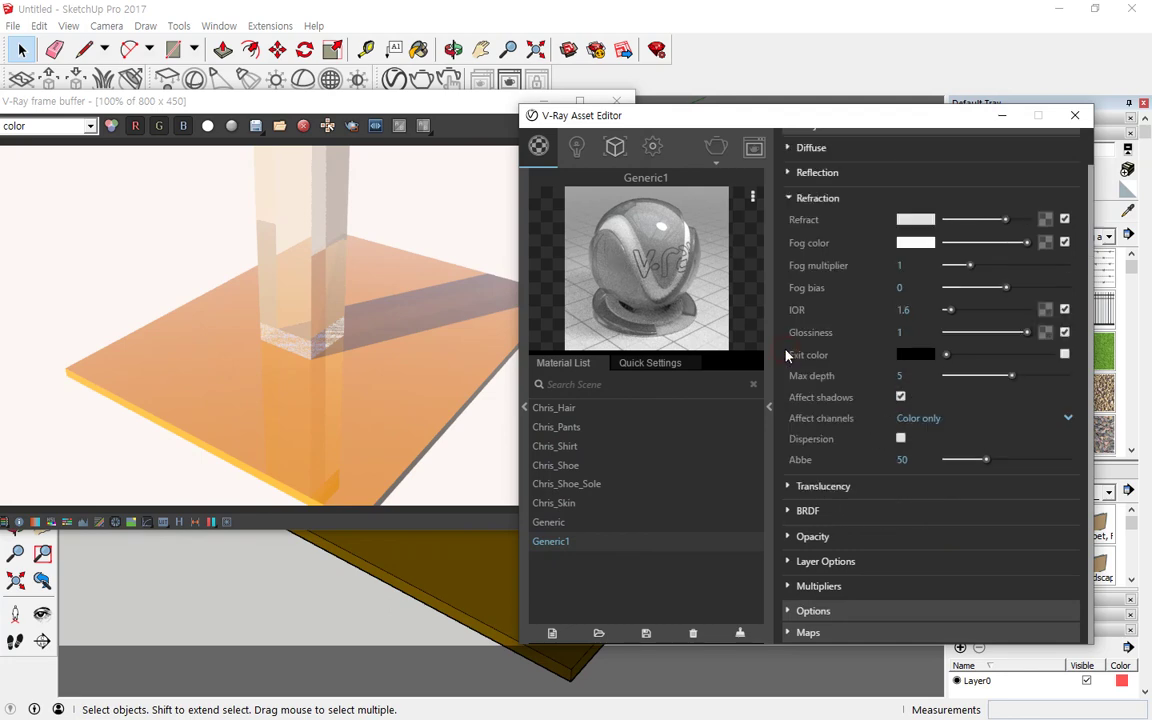
{"action": "left_click", "coordinate": [795, 198]}
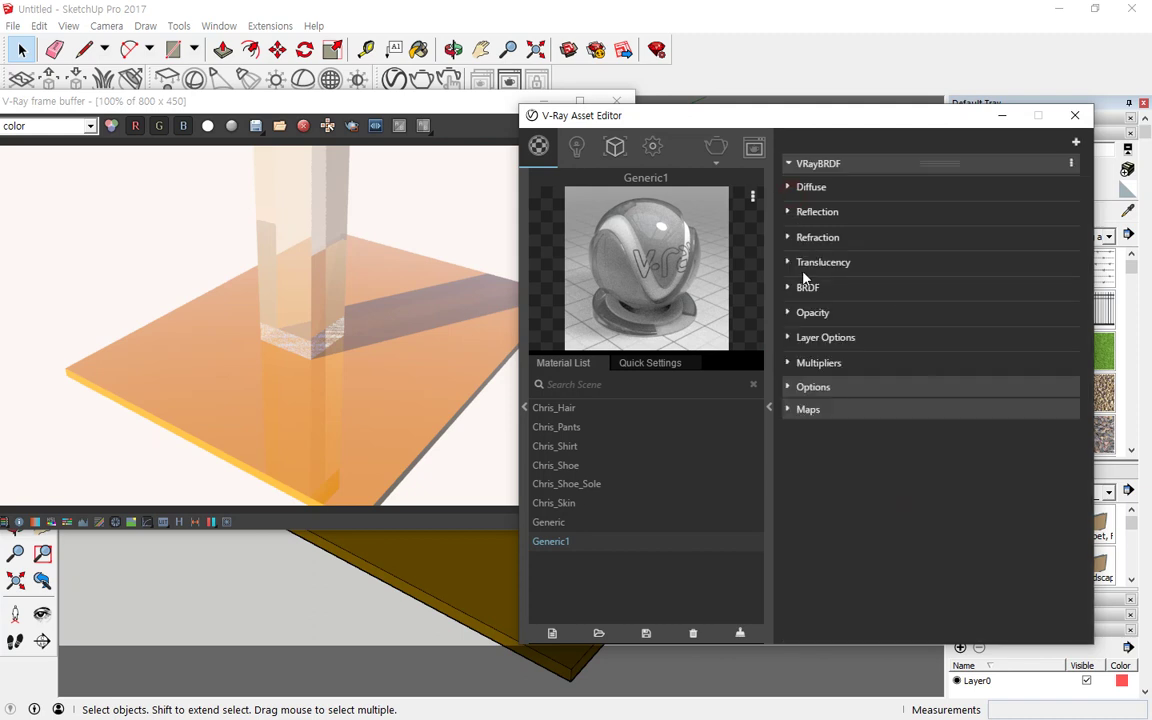
- Expand the Generic1 material's BRDF settings and examine the Anisotropy option in relation to light highlights on the rendered column
{"action": "left_click", "coordinate": [786, 294]}
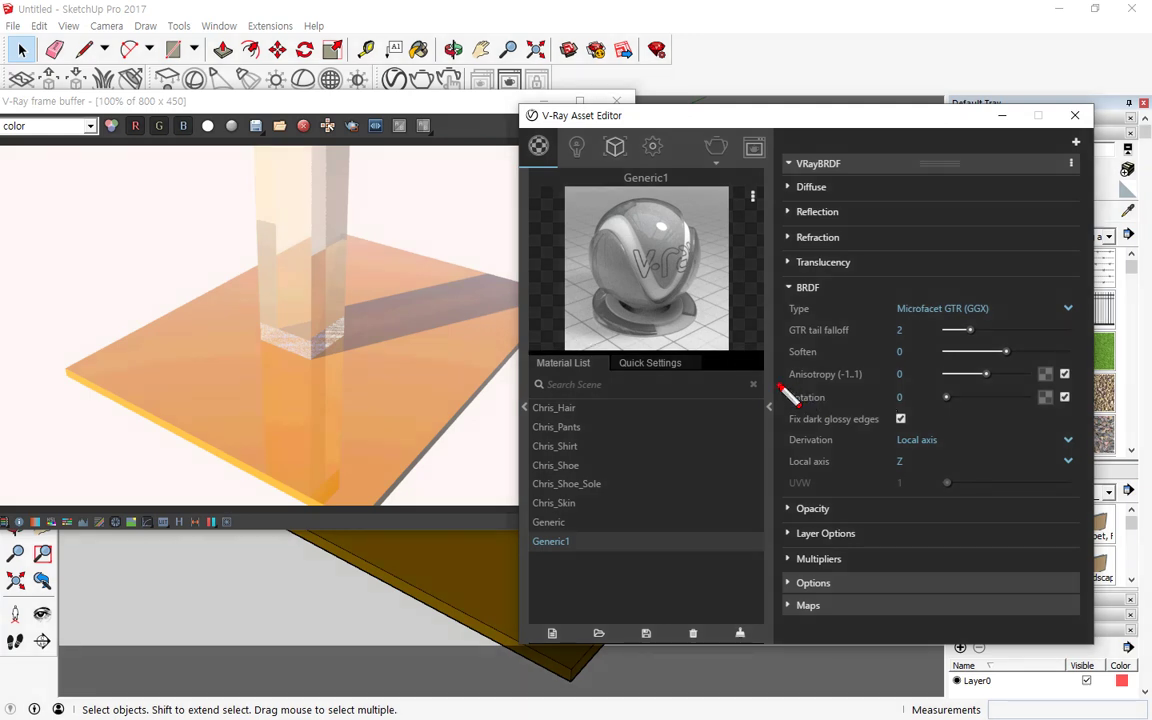
{"action": "left_click_drag", "start_coordinate": [783, 388], "coordinate": [1016, 384]}
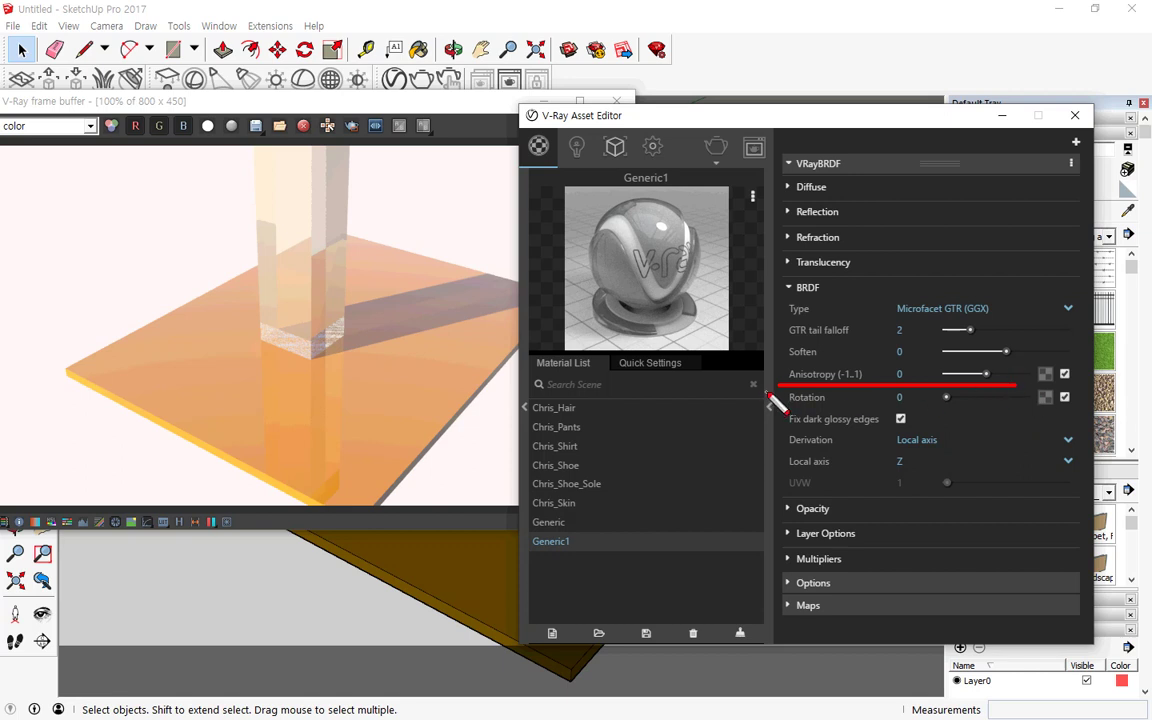
{"action": "left_click_drag", "start_coordinate": [775, 393], "coordinate": [1063, 397]}
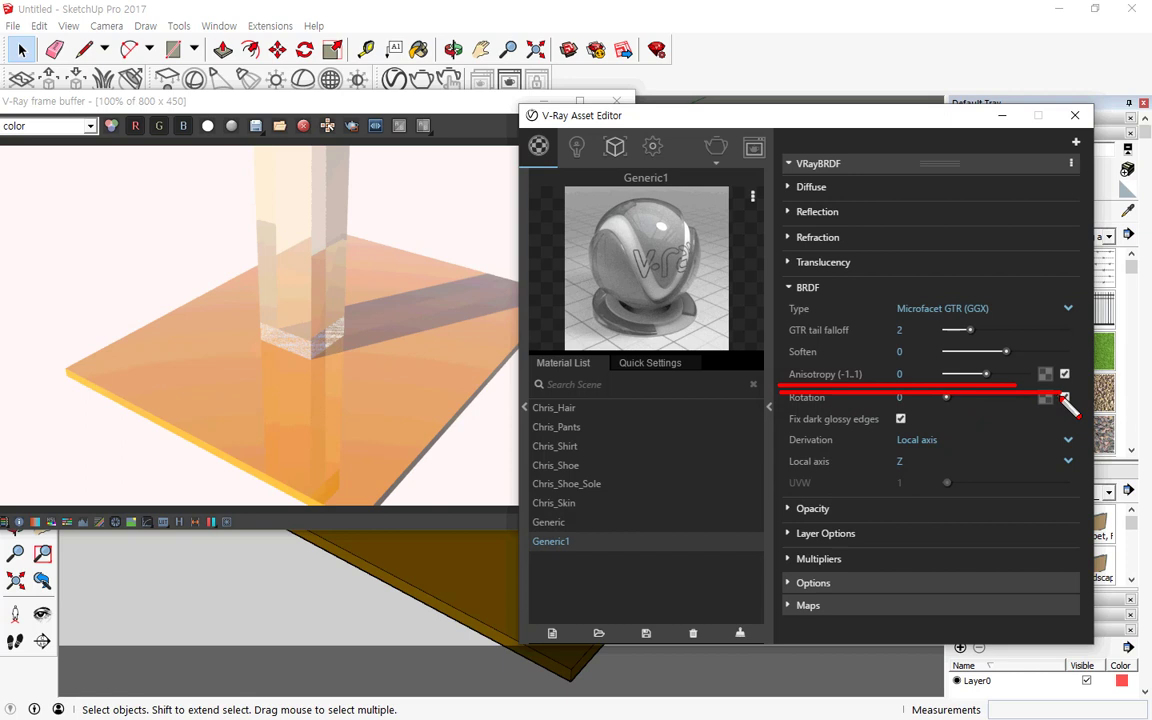
{"action": "mouse_move", "coordinate": [252, 420]}
{"action": "left_mouse_down"}
{"action": "mouse_move", "coordinate": [163, 312]}
{"action": "mouse_move", "coordinate": [370, 395]}
{"action": "mouse_move", "coordinate": [277, 432]}
{"action": "left_mouse_up"}
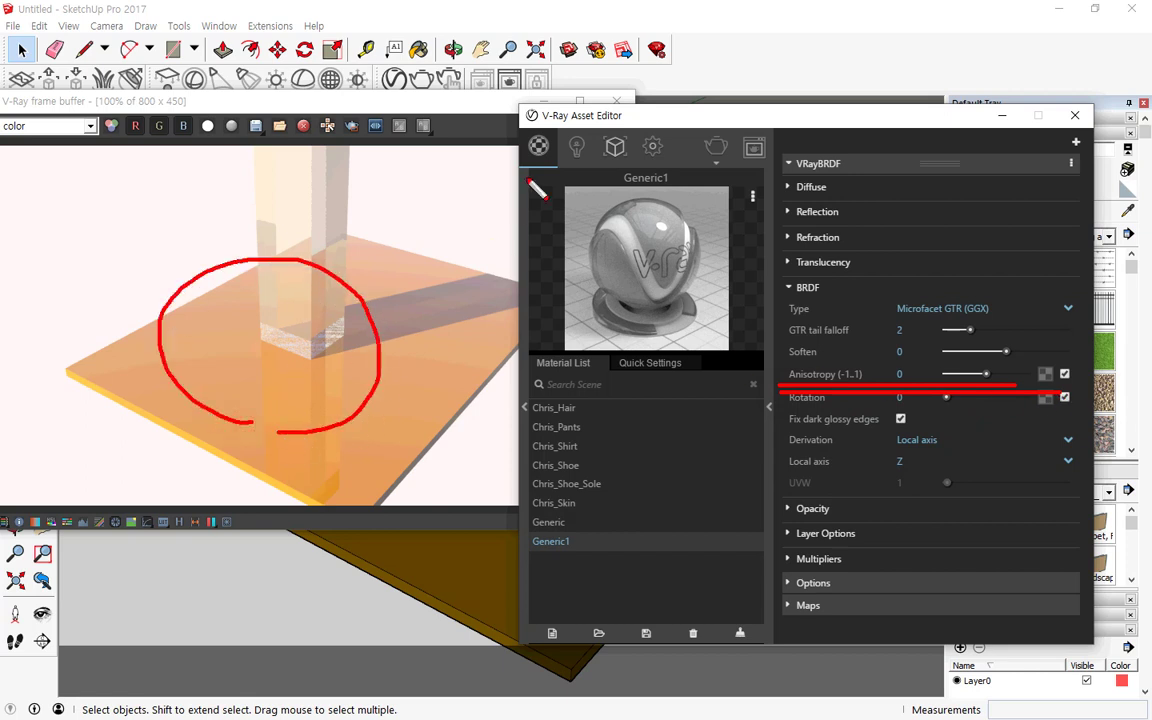
{"action": "mouse_move", "coordinate": [530, 182]}
{"action": "left_mouse_down"}
{"action": "mouse_move", "coordinate": [408, 254]}
{"action": "mouse_move", "coordinate": [417, 283]}
{"action": "left_mouse_up"}
{"action": "left_click_drag", "start_coordinate": [323, 294], "coordinate": [303, 242]}
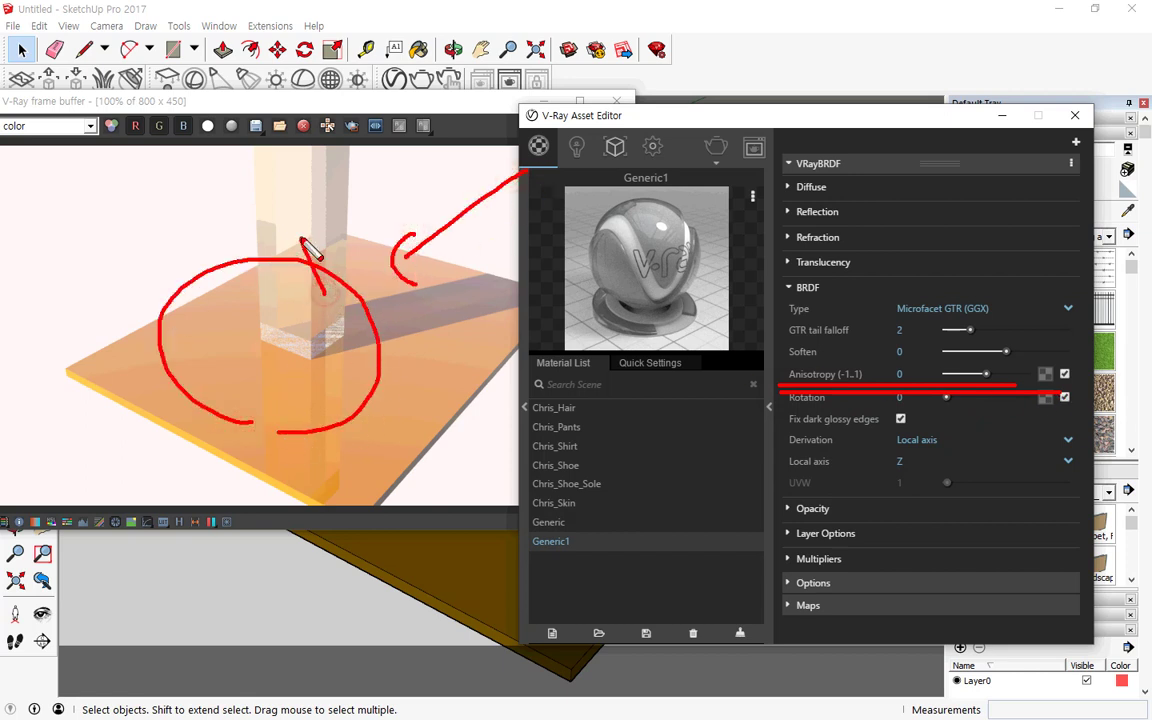
{"action": "mouse_move", "coordinate": [330, 298]}
{"action": "left_mouse_down"}
{"action": "mouse_move", "coordinate": [398, 298]}
{"action": "mouse_move", "coordinate": [386, 302]}
{"action": "left_mouse_up"}
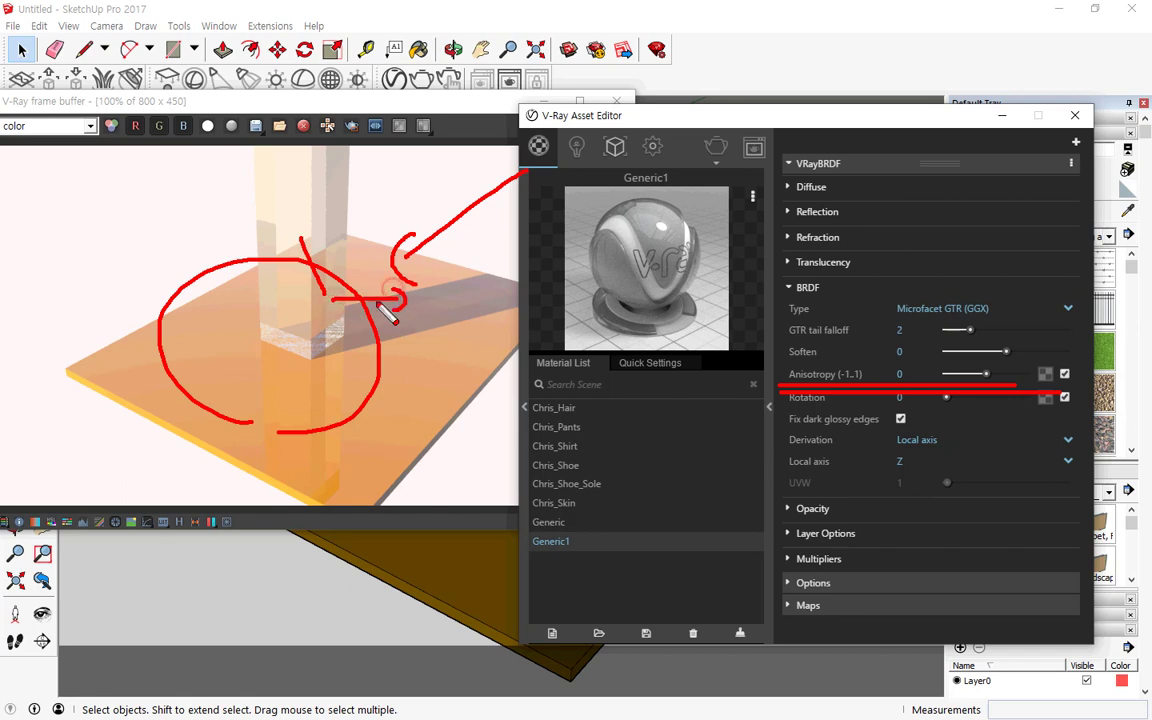
{"action": "mouse_move", "coordinate": [273, 237]}
{"action": "left_mouse_down"}
{"action": "mouse_move", "coordinate": [307, 238]}
{"action": "mouse_move", "coordinate": [275, 278]}
{"action": "mouse_move", "coordinate": [340, 322]}
{"action": "mouse_move", "coordinate": [308, 275]}
{"action": "mouse_move", "coordinate": [318, 295]}
{"action": "mouse_move", "coordinate": [275, 295]}
{"action": "mouse_move", "coordinate": [298, 310]}
{"action": "mouse_move", "coordinate": [290, 300]}
{"action": "left_mouse_up"}
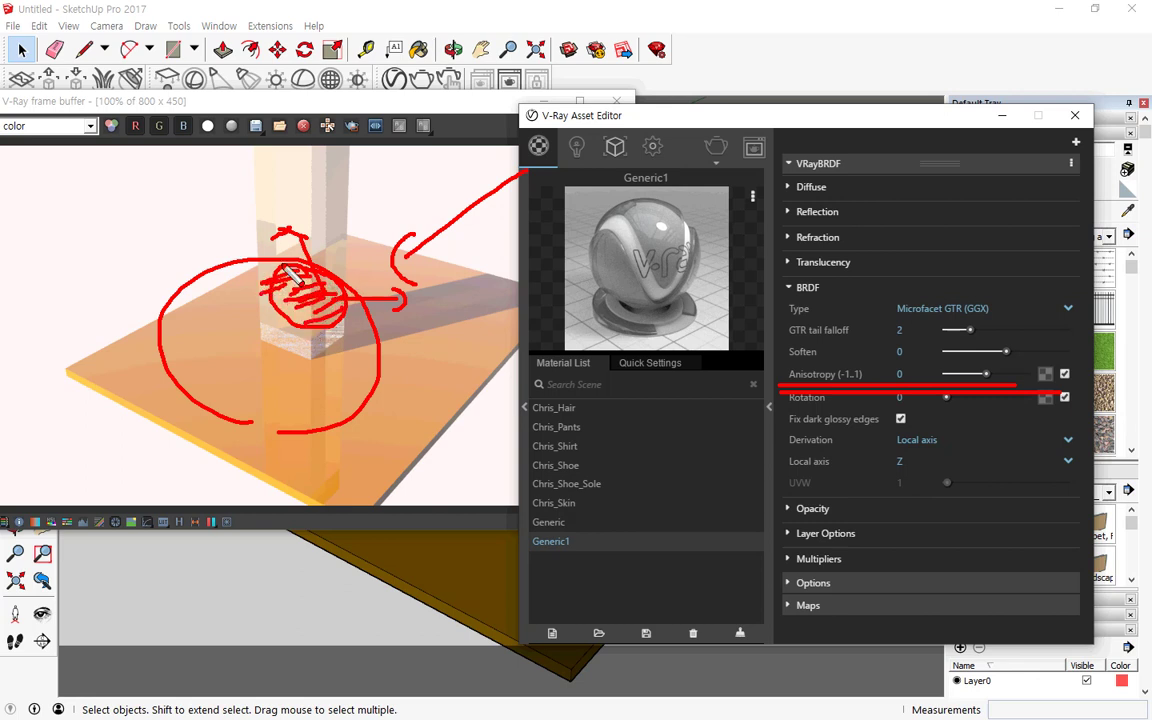
{"action": "mouse_move", "coordinate": [220, 205]}
{"action": "left_mouse_down"}
{"action": "mouse_move", "coordinate": [300, 240]}
{"action": "mouse_move", "coordinate": [250, 193]}
{"action": "mouse_move", "coordinate": [222, 196]}
{"action": "left_mouse_up"}
{"action": "mouse_move", "coordinate": [140, 218]}
{"action": "left_mouse_down"}
{"action": "mouse_move", "coordinate": [108, 267]}
{"action": "mouse_move", "coordinate": [178, 252]}
{"action": "mouse_move", "coordinate": [187, 205]}
{"action": "mouse_move", "coordinate": [128, 214]}
{"action": "left_mouse_up"}
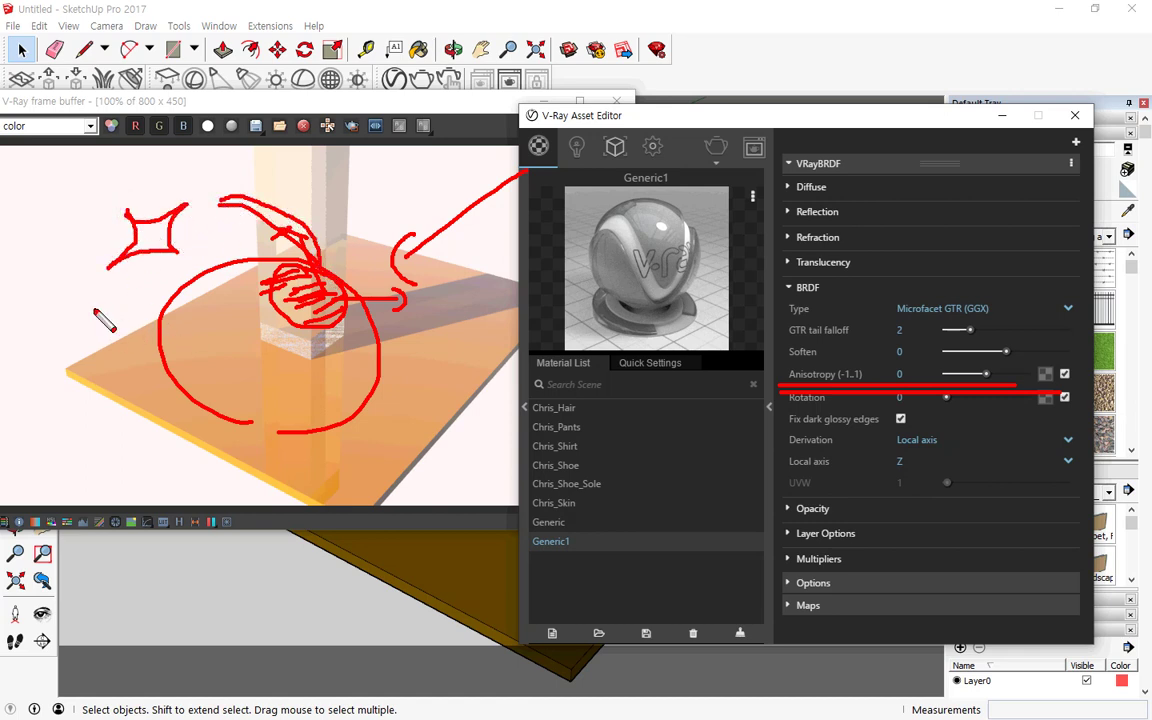
{"action": "mouse_move", "coordinate": [103, 298]}
{"action": "left_mouse_down"}
{"action": "mouse_move", "coordinate": [100, 328]}
{"action": "mouse_move", "coordinate": [99, 300]}
{"action": "left_mouse_up"}
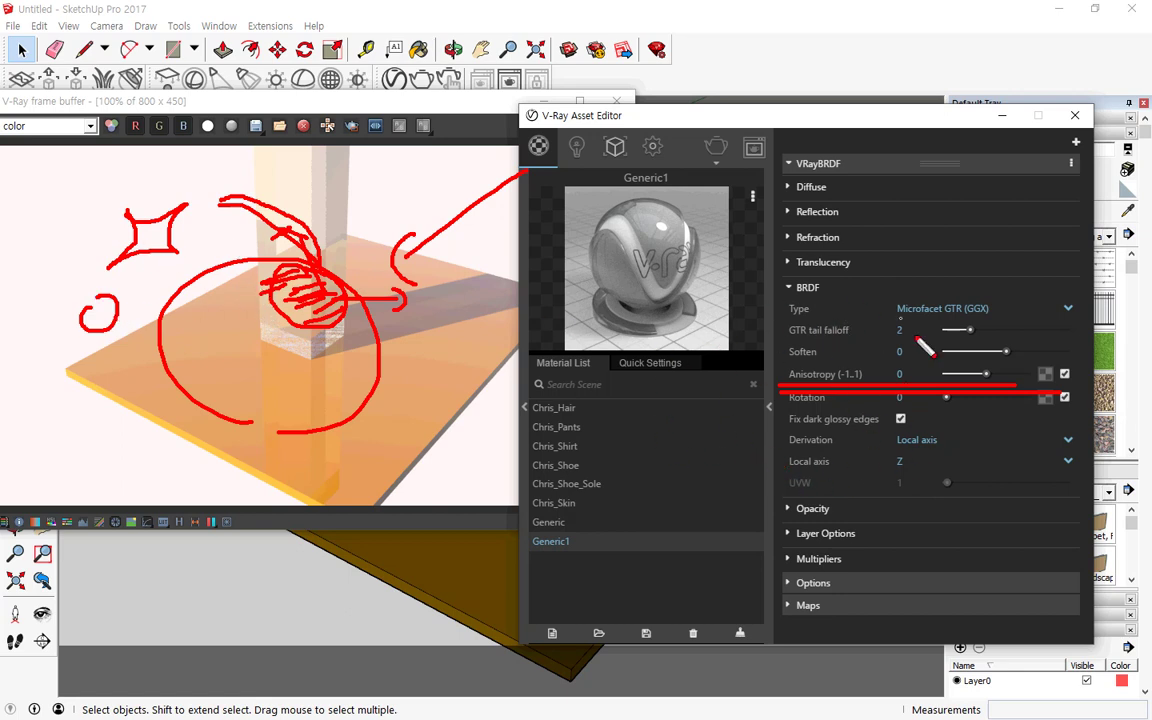
- Collapse the Generic1 material's BRDF settings, expand Opacity and examine it in relation to Refraction and Translucency
{"action": "key", "text": "Escape"}
{"action": "left_click", "coordinate": [800, 288]}
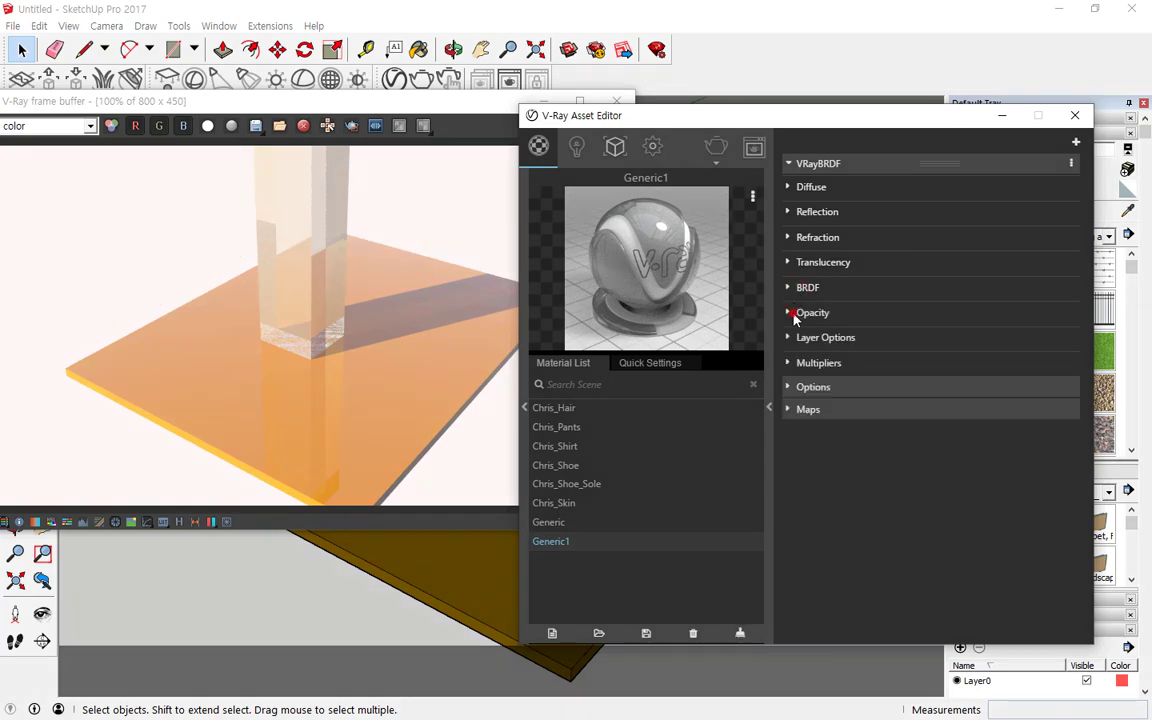
{"action": "left_click", "coordinate": [792, 313]}
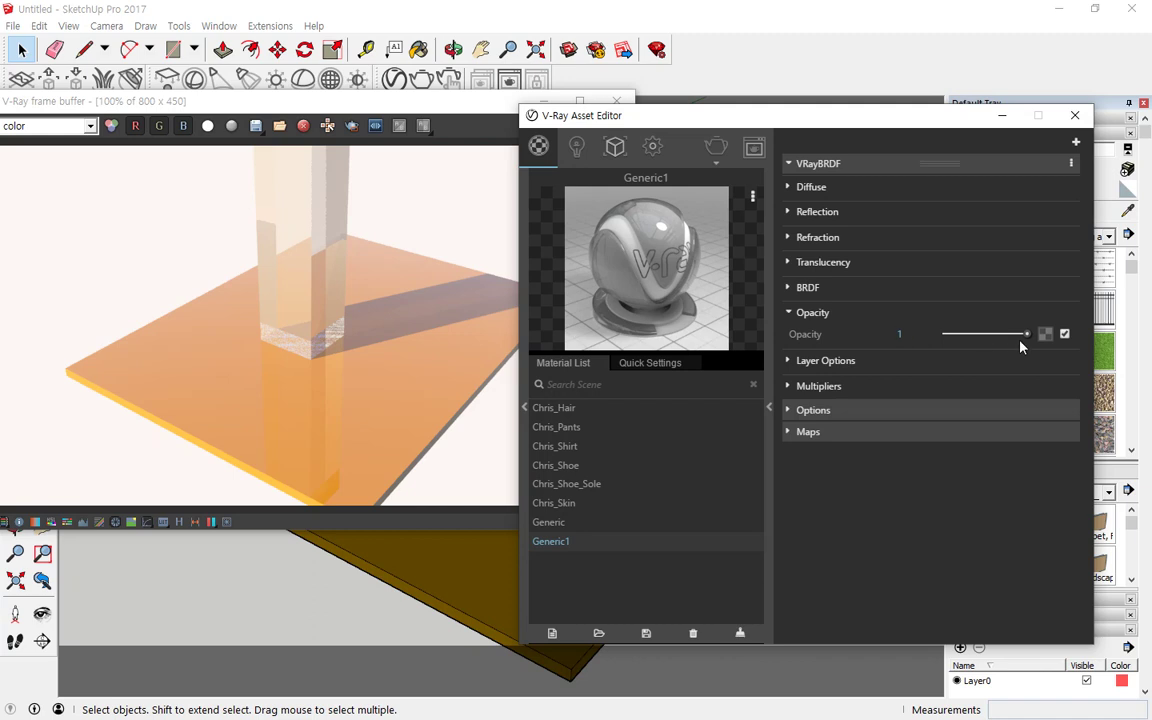
{"action": "left_click_drag", "start_coordinate": [1073, 348], "coordinate": [760, 349]}
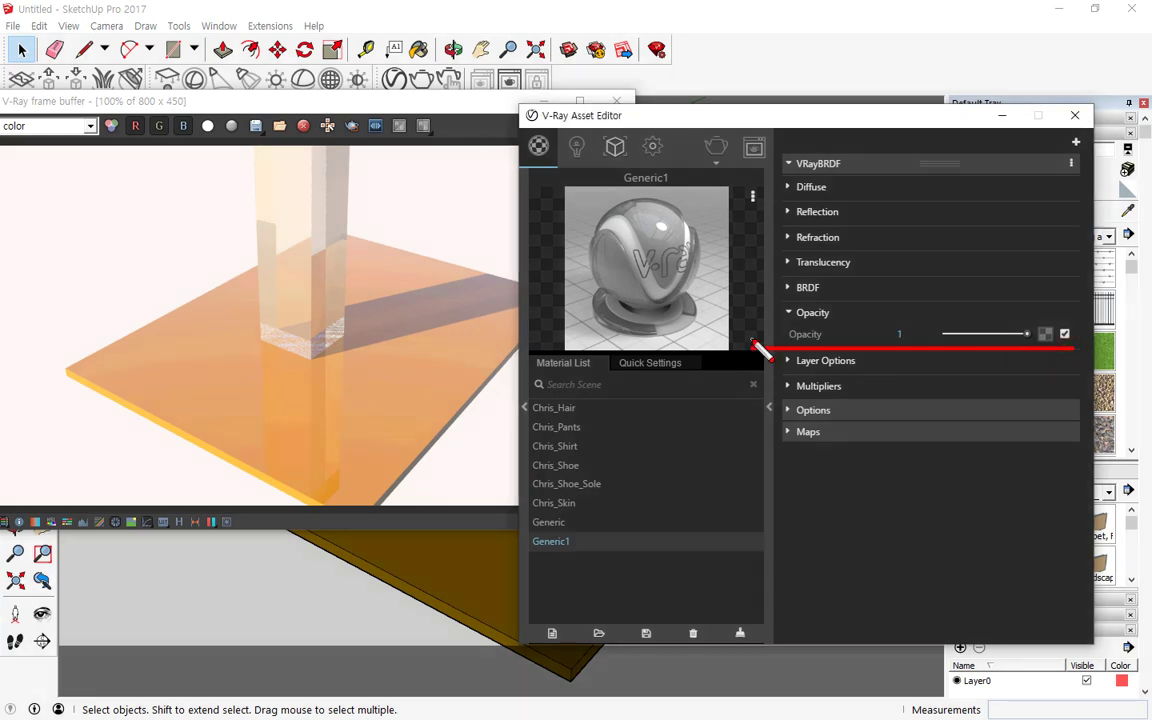
{"action": "left_click_drag", "start_coordinate": [849, 247], "coordinate": [785, 248]}
{"action": "left_click_drag", "start_coordinate": [851, 270], "coordinate": [786, 270]}
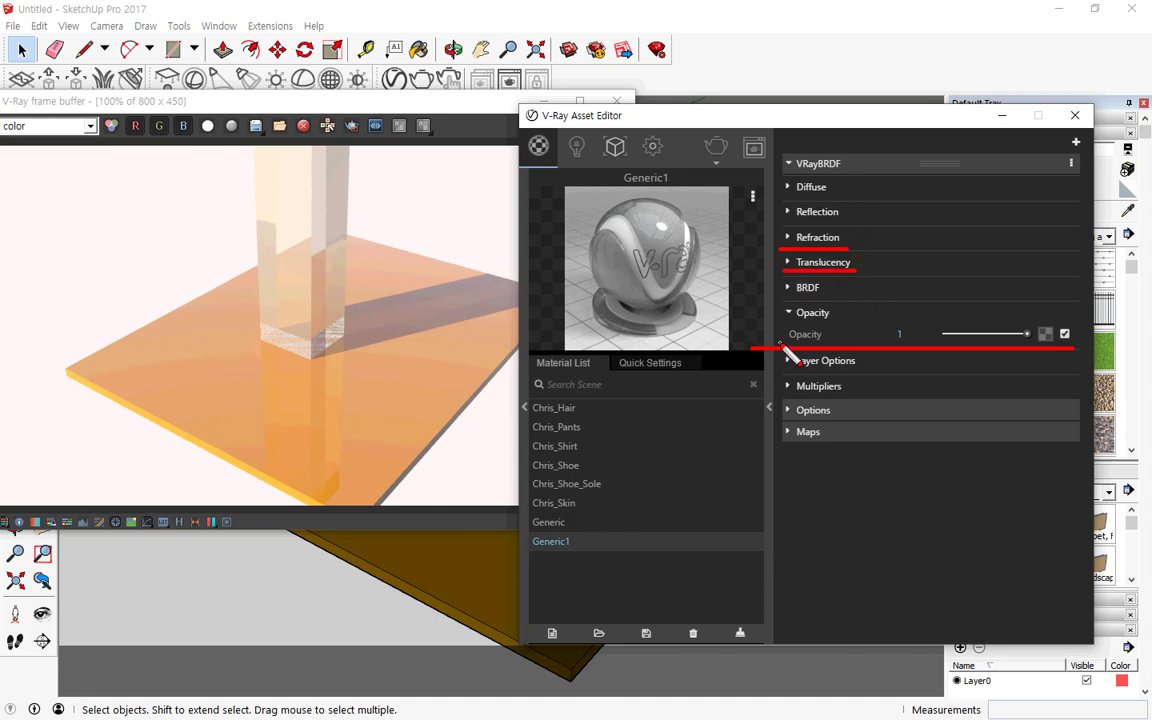
{"action": "left_click_drag", "start_coordinate": [752, 351], "coordinate": [1075, 351]}
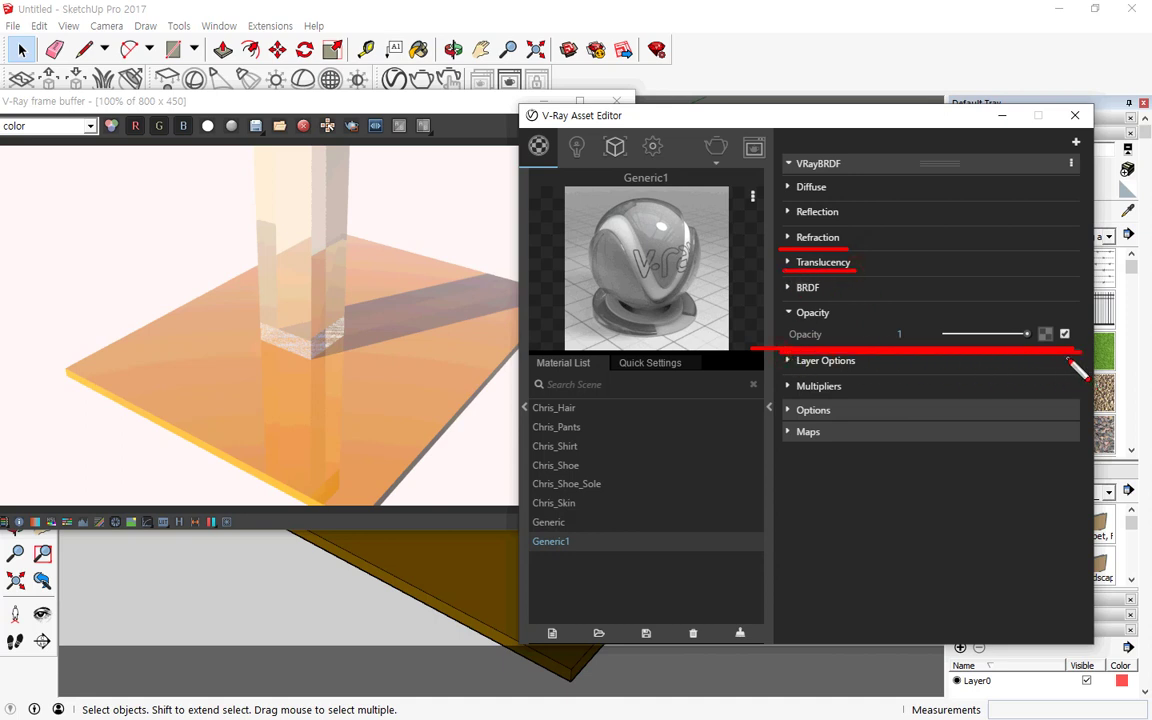
{"action": "key", "text": "Escape"}
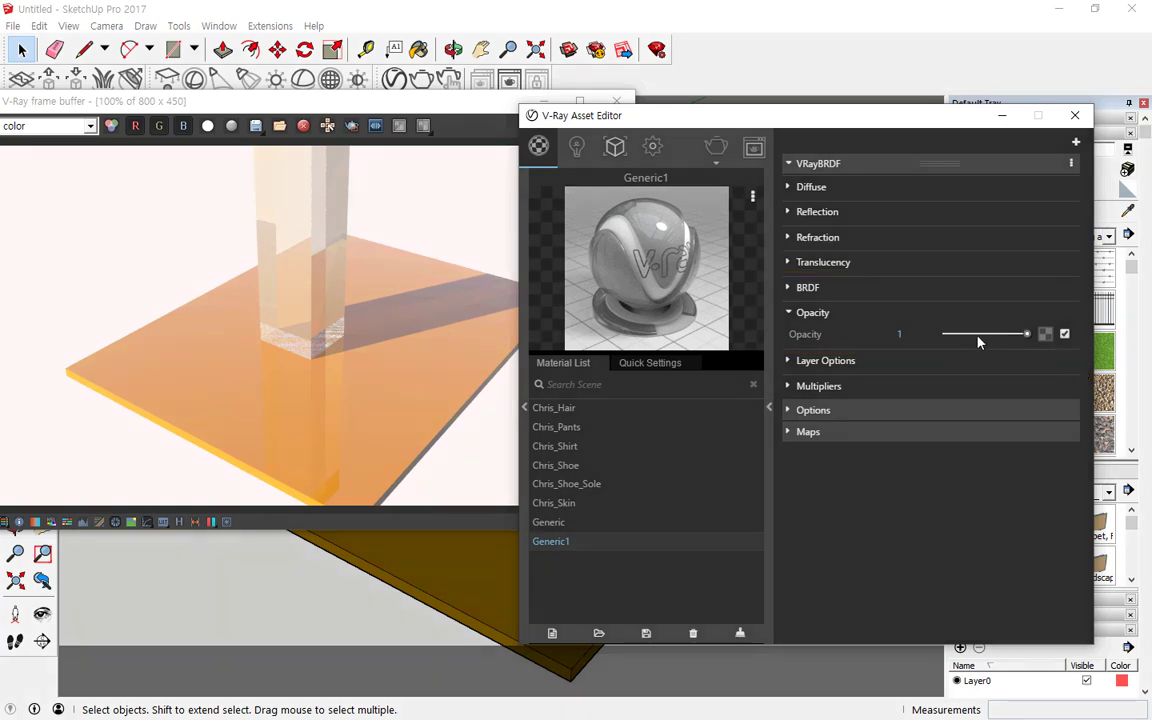
- Set the Generic1 material's Opacity to 0 and render the scene
{"action": "key", "text": "ctrl+2"}
{"action": "key", "text": "Escape"}
{"action": "left_click_drag", "start_coordinate": [1024, 335], "coordinate": [905, 338]}
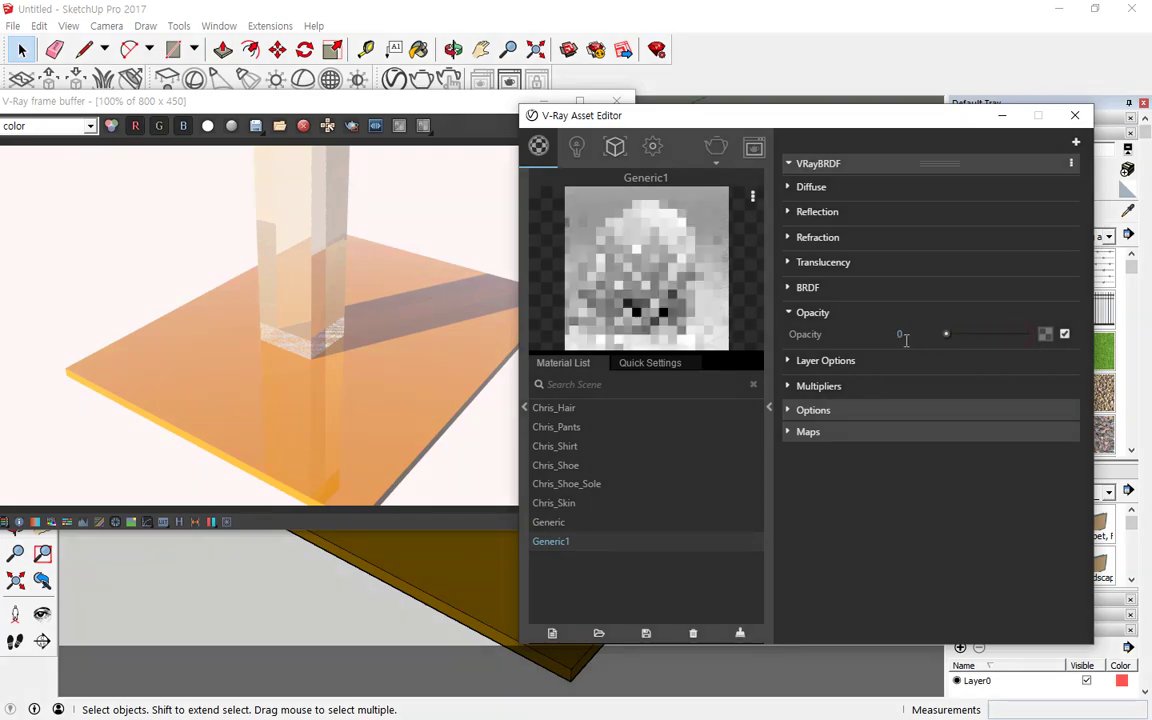
{"action": "left_click", "coordinate": [463, 121]}
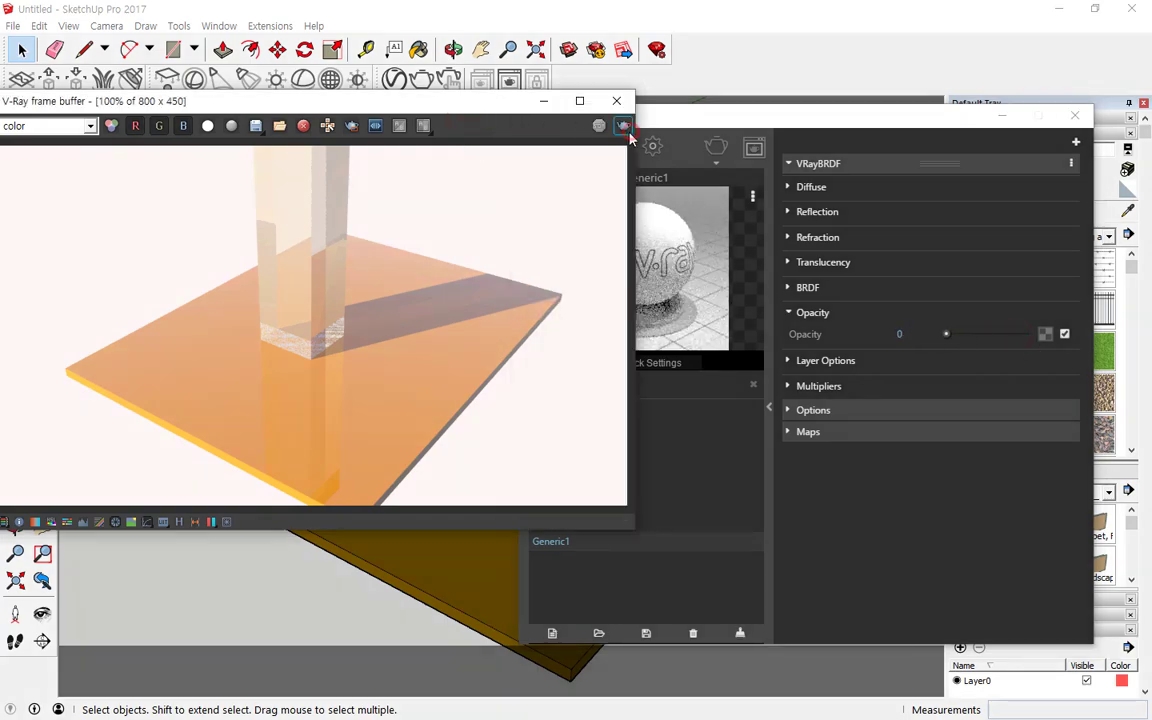
{"action": "left_click", "coordinate": [624, 125]}
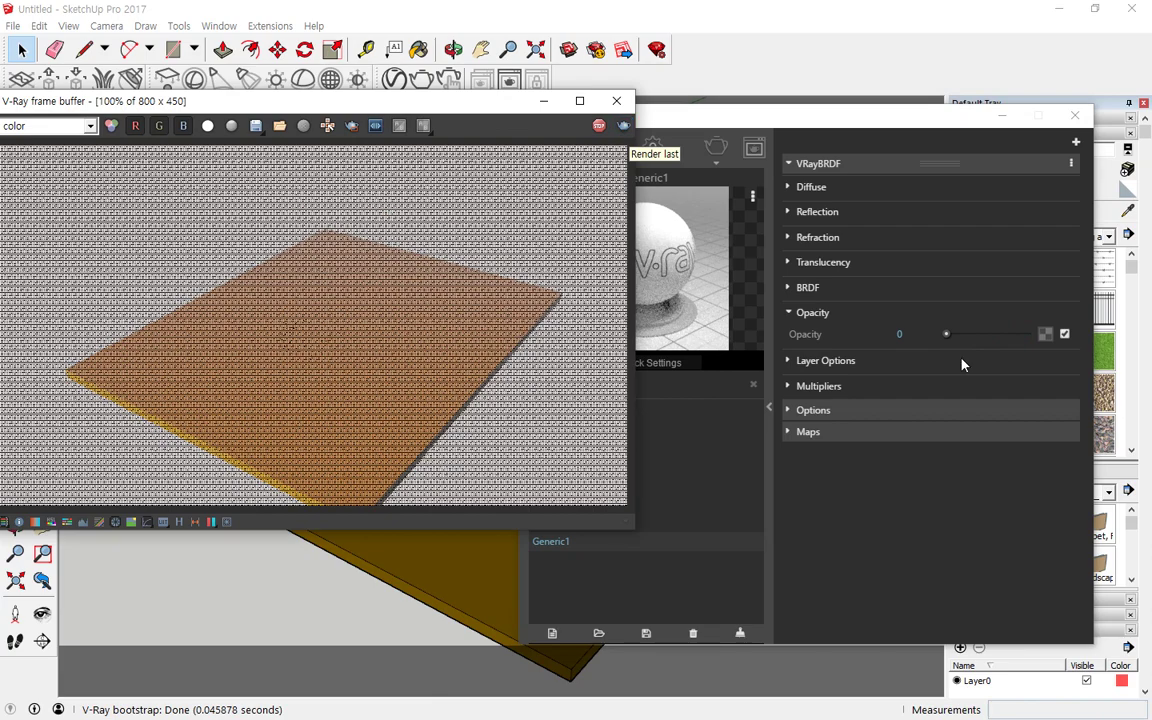
- Set the Generic1 material's Opacity to 0.75 and render the scene again
{"action": "left_click", "coordinate": [476, 110]}
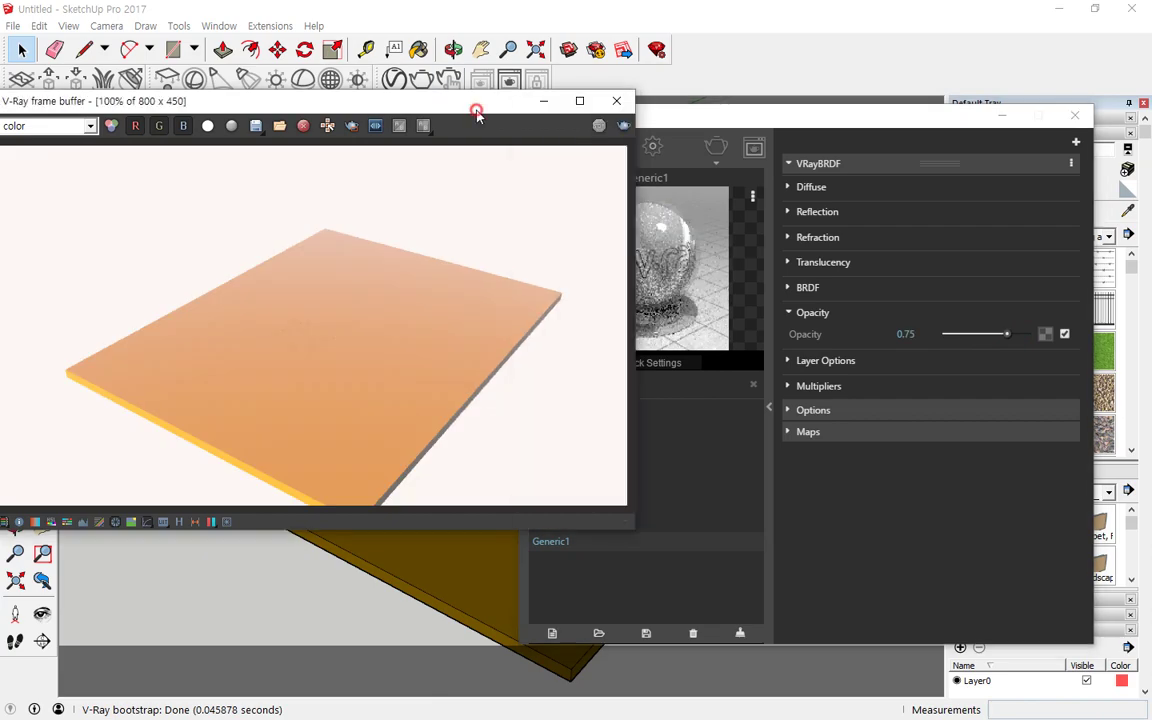
{"action": "left_click", "coordinate": [625, 127]}
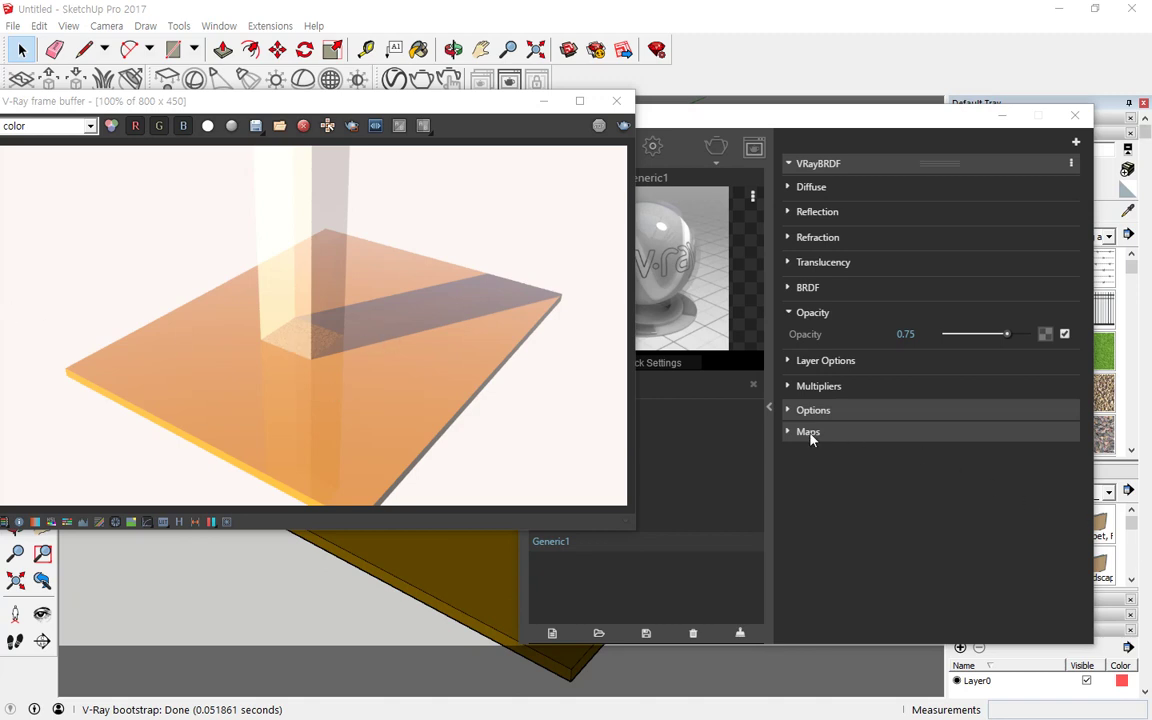
- Examine the Layer Options, Multipliers and Options settings of the Generic1 material one after another
{"action": "left_click", "coordinate": [787, 364]}
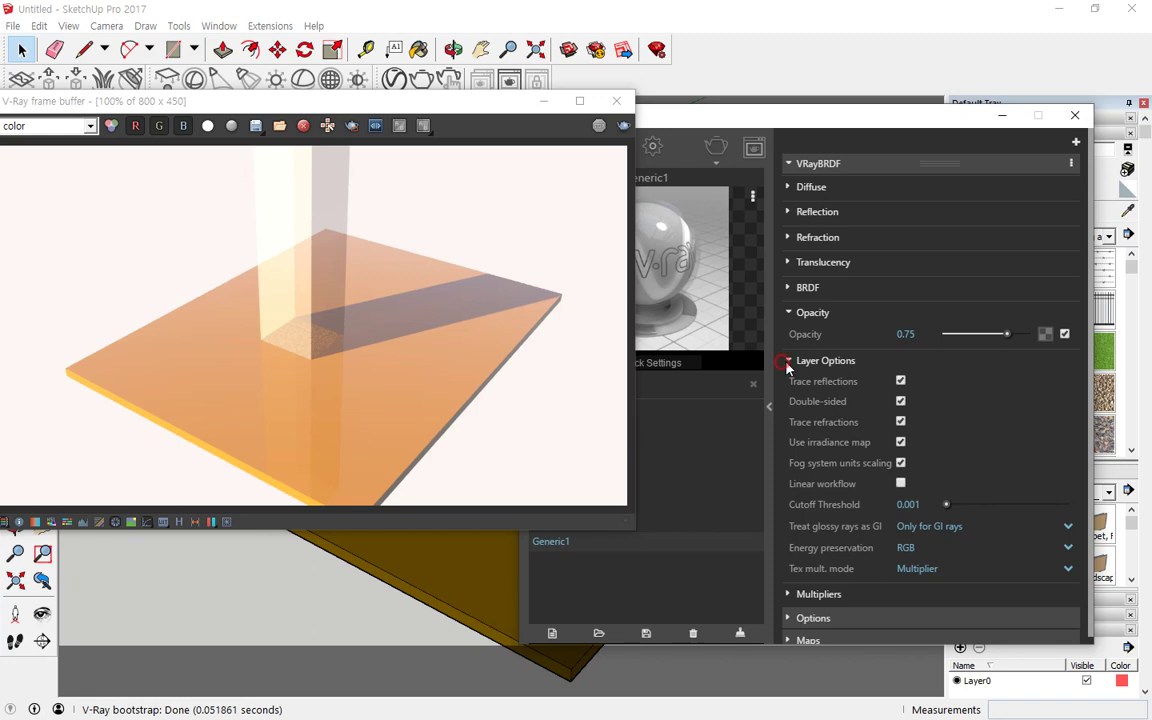
{"action": "left_click", "coordinate": [790, 362]}
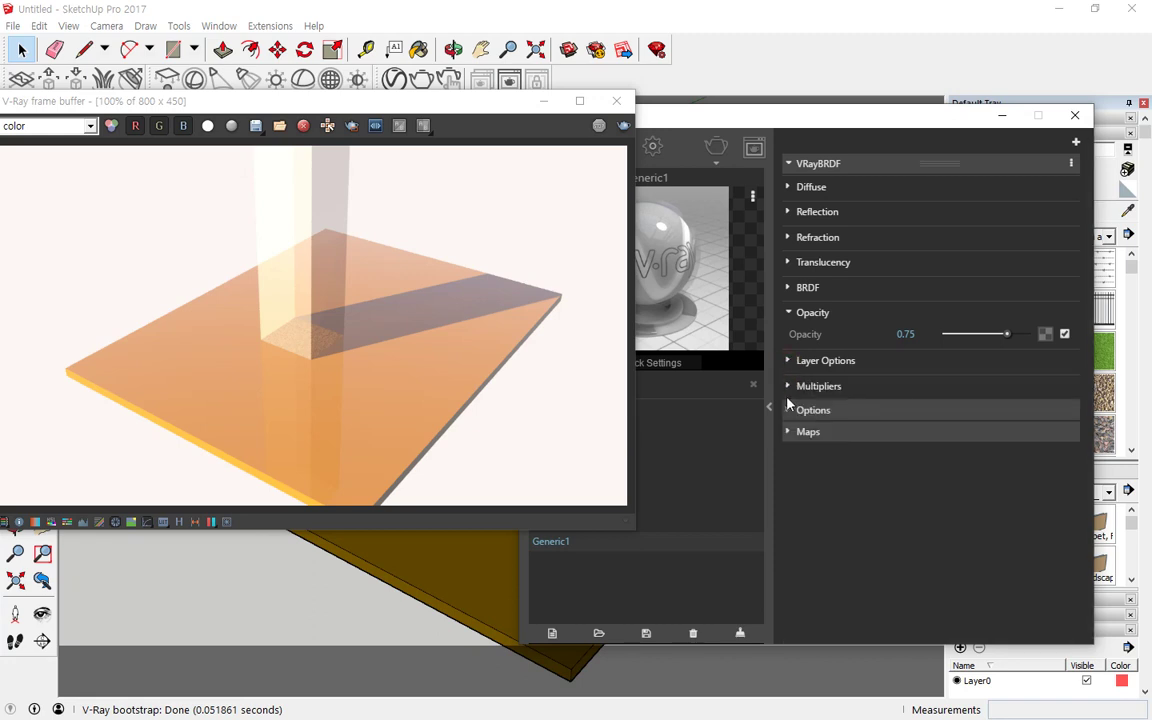
{"action": "left_click", "coordinate": [790, 388]}
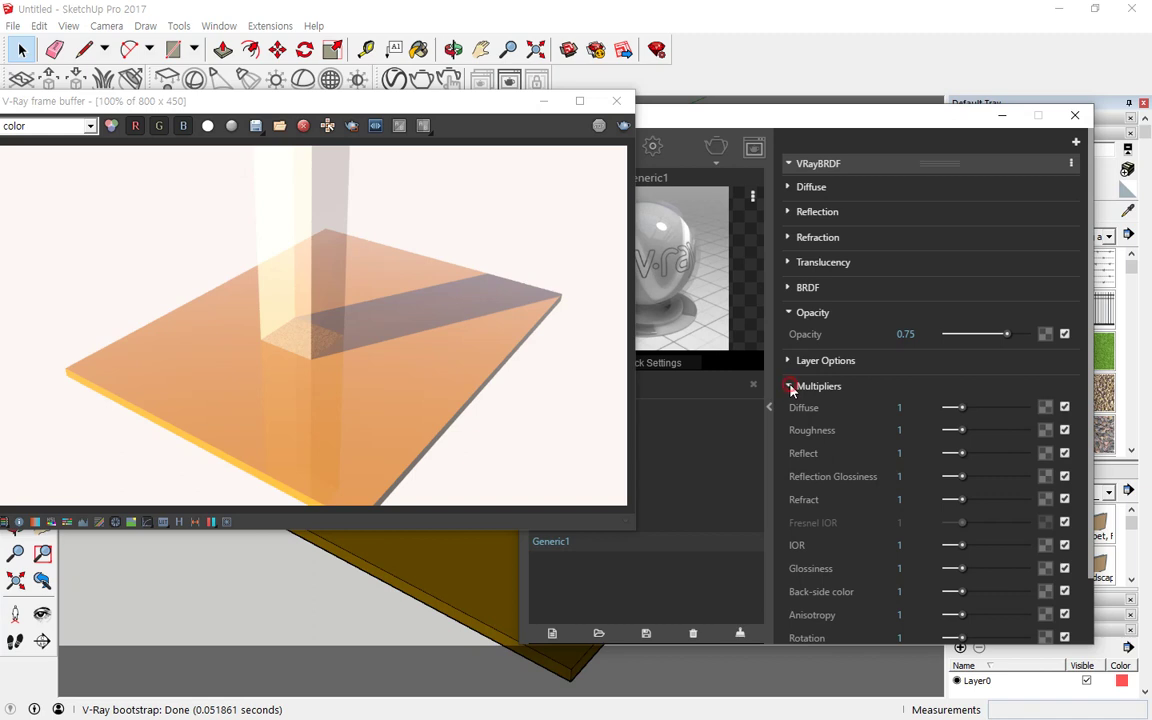
{"action": "left_click", "coordinate": [790, 387]}
{"action": "left_click", "coordinate": [790, 411]}
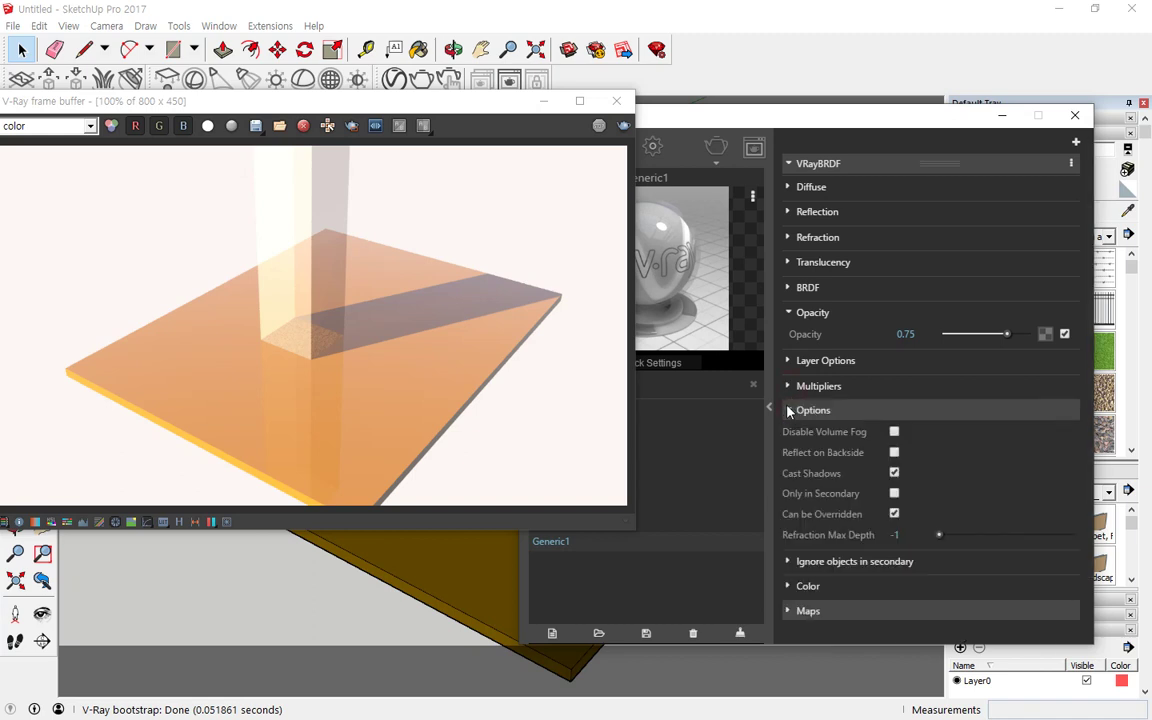
{"action": "left_click", "coordinate": [786, 412]}
{"action": "left_click", "coordinate": [787, 412]}
{"action": "left_click", "coordinate": [788, 412]}
- Review the BRDF, Multipliers and Options settings once more, leaving them and the Opacity settings collapsed
{"action": "left_click", "coordinate": [790, 288]}
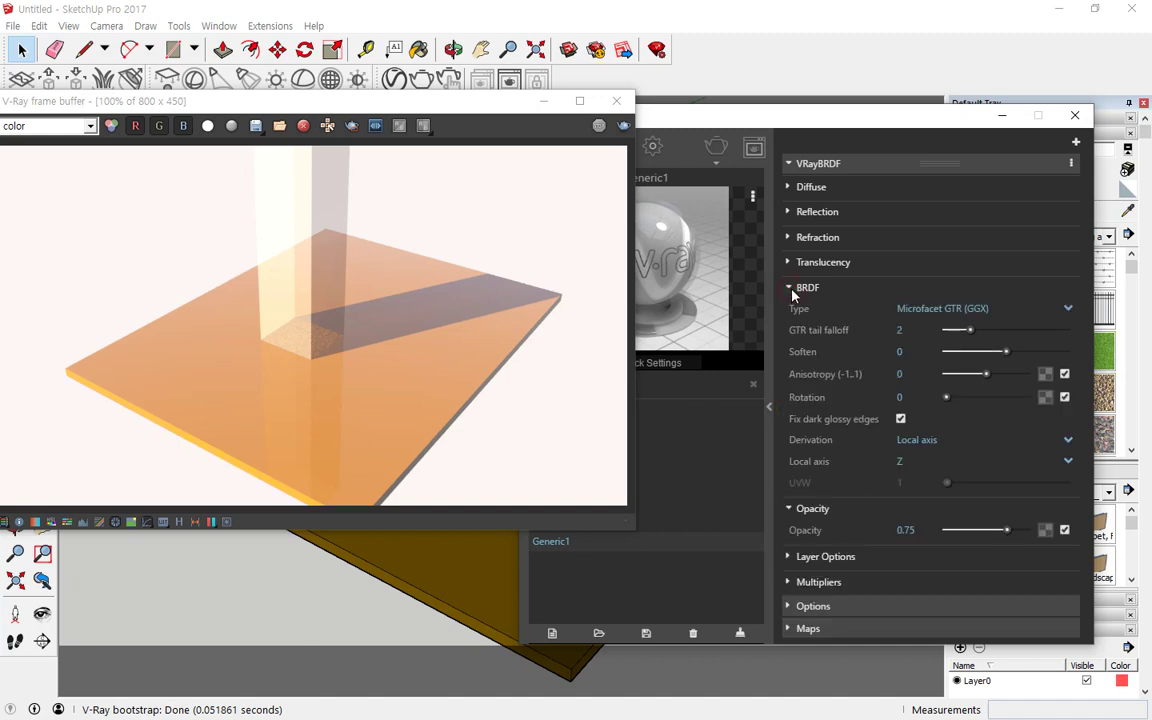
{"action": "left_click", "coordinate": [790, 289]}
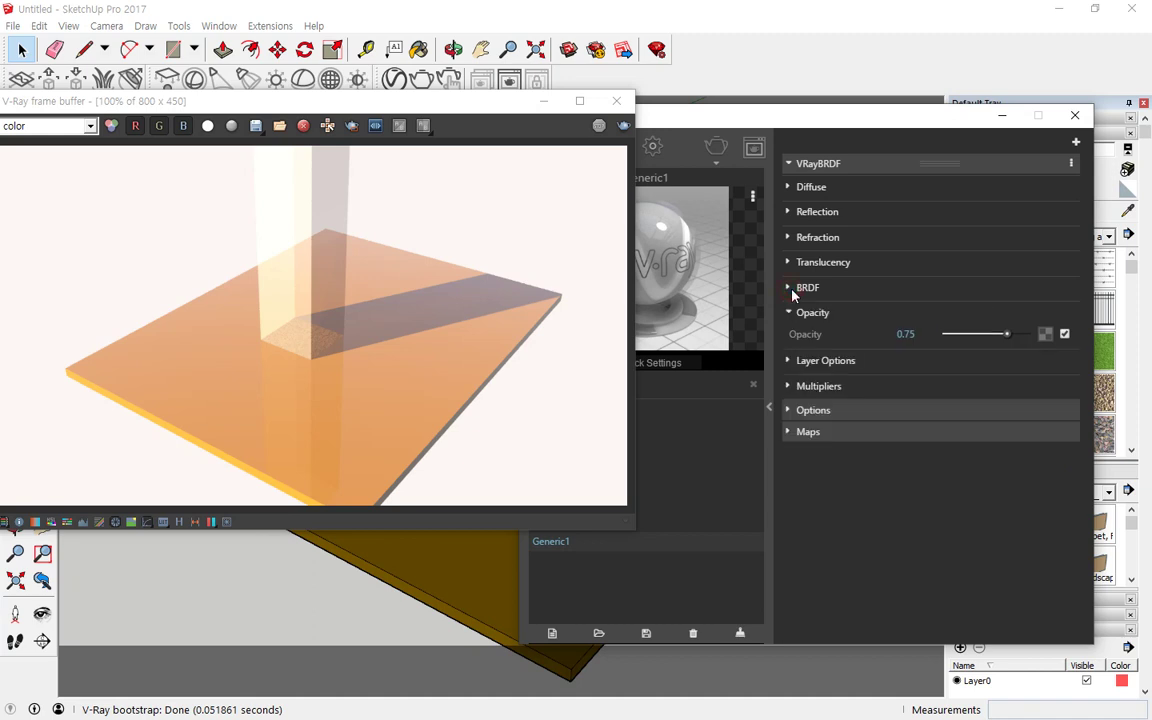
{"action": "left_click", "coordinate": [790, 313]}
{"action": "left_click", "coordinate": [789, 363]}
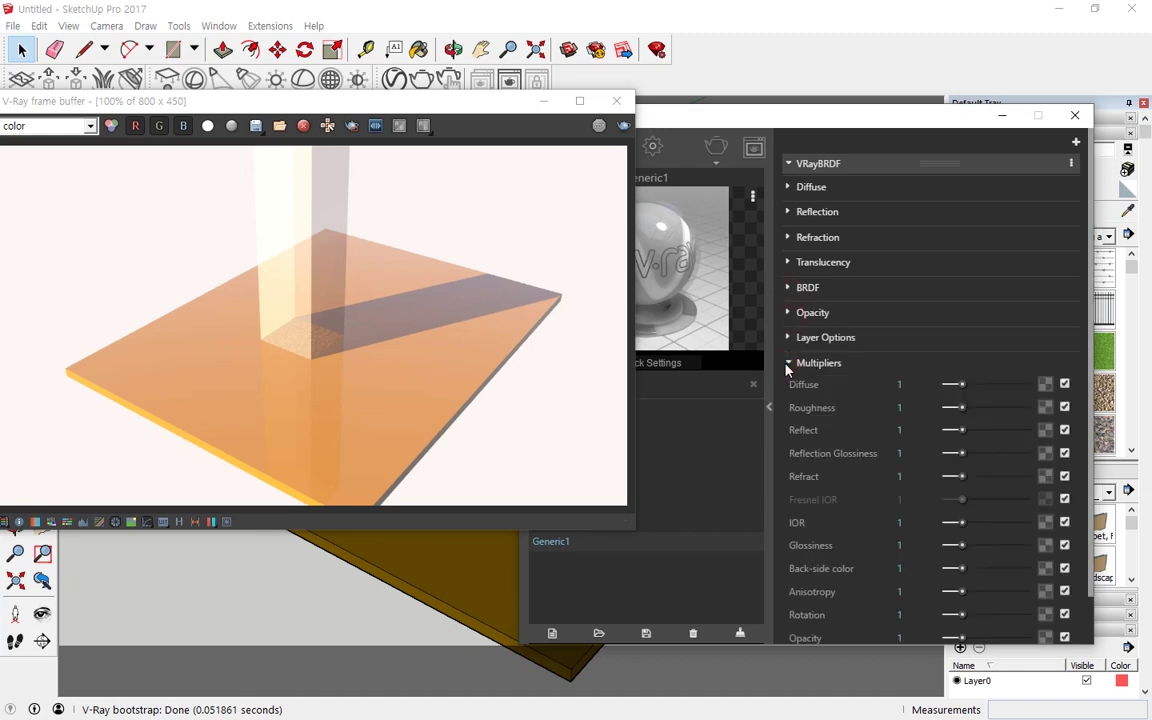
{"action": "left_click", "coordinate": [788, 364]}
{"action": "left_click", "coordinate": [789, 363]}
{"action": "scroll", "coordinate": [812, 386], "scroll_direction": "down", "scroll_amount": 1}
{"action": "scroll", "coordinate": [812, 386], "scroll_direction": "up", "scroll_amount": 1}
{"action": "left_click", "coordinate": [790, 364]}
{"action": "left_click", "coordinate": [792, 387]}
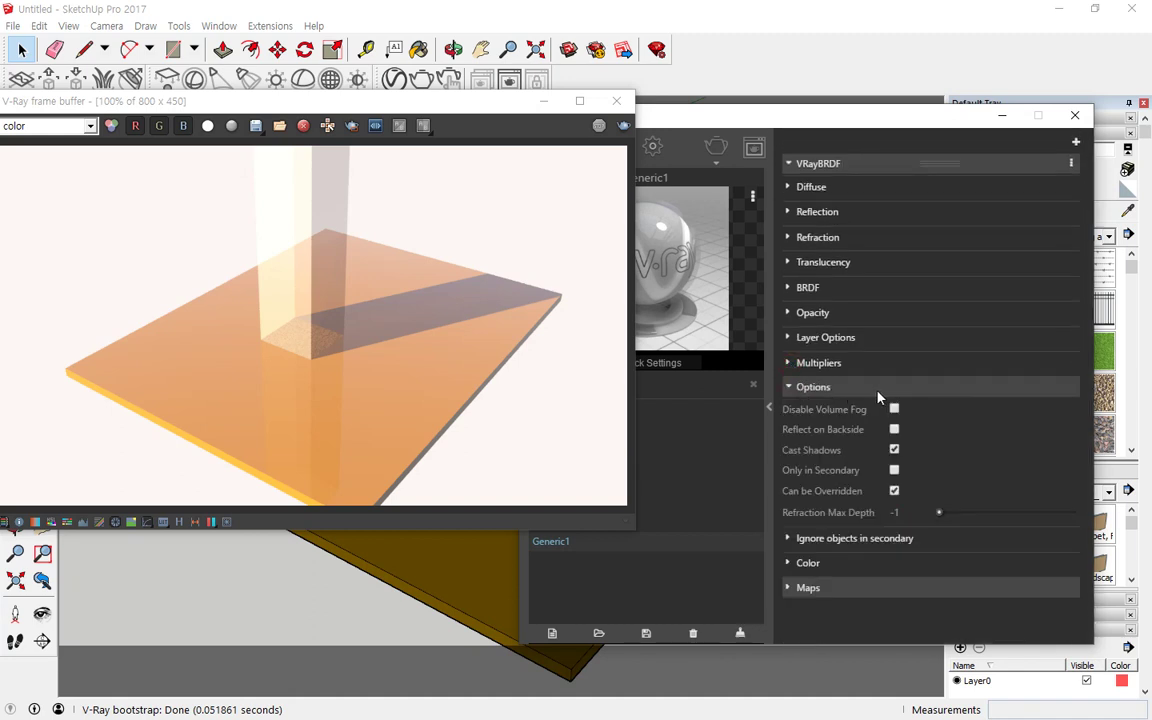
{"action": "left_click", "coordinate": [792, 387]}
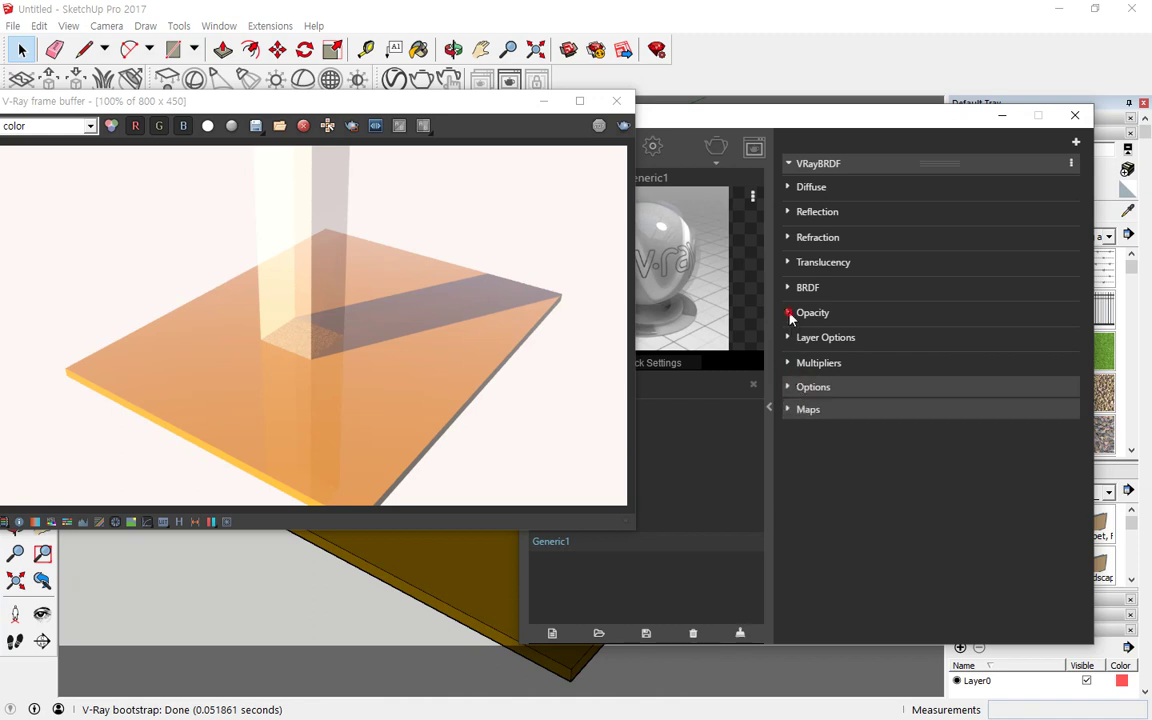
- Expand the Opacity settings again and close the V-Ray frame buffer to reveal the column and slab model
{"action": "left_click", "coordinate": [789, 314]}
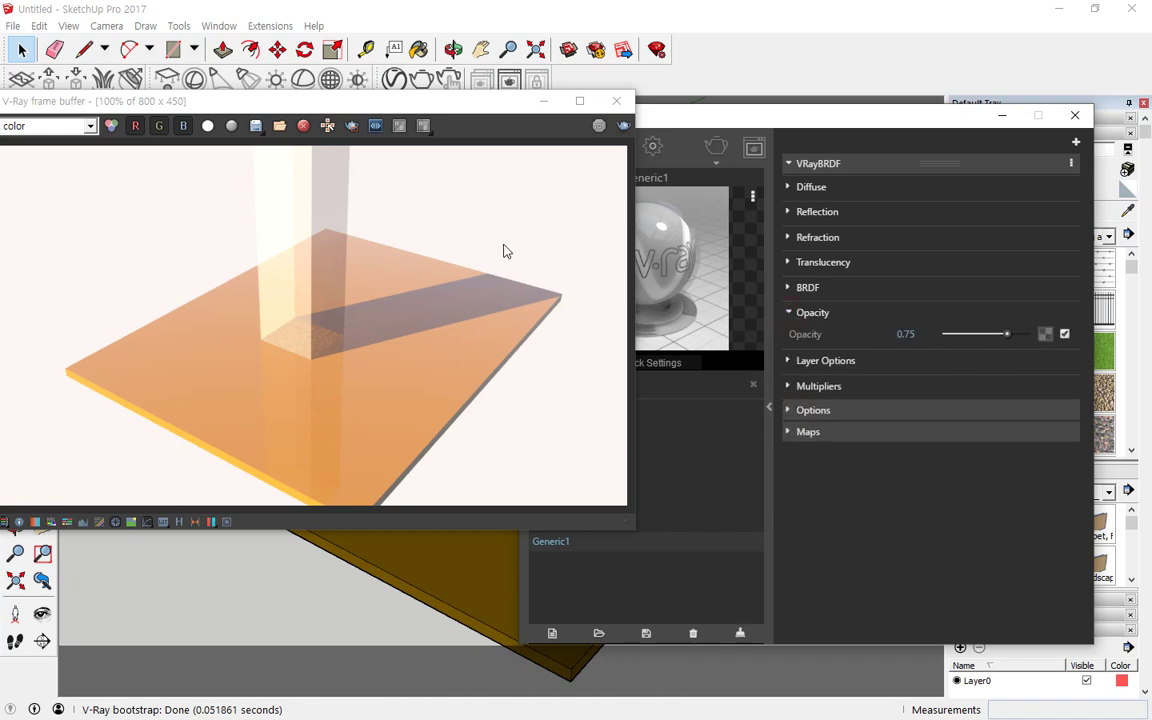
{"action": "left_click", "coordinate": [615, 101]}
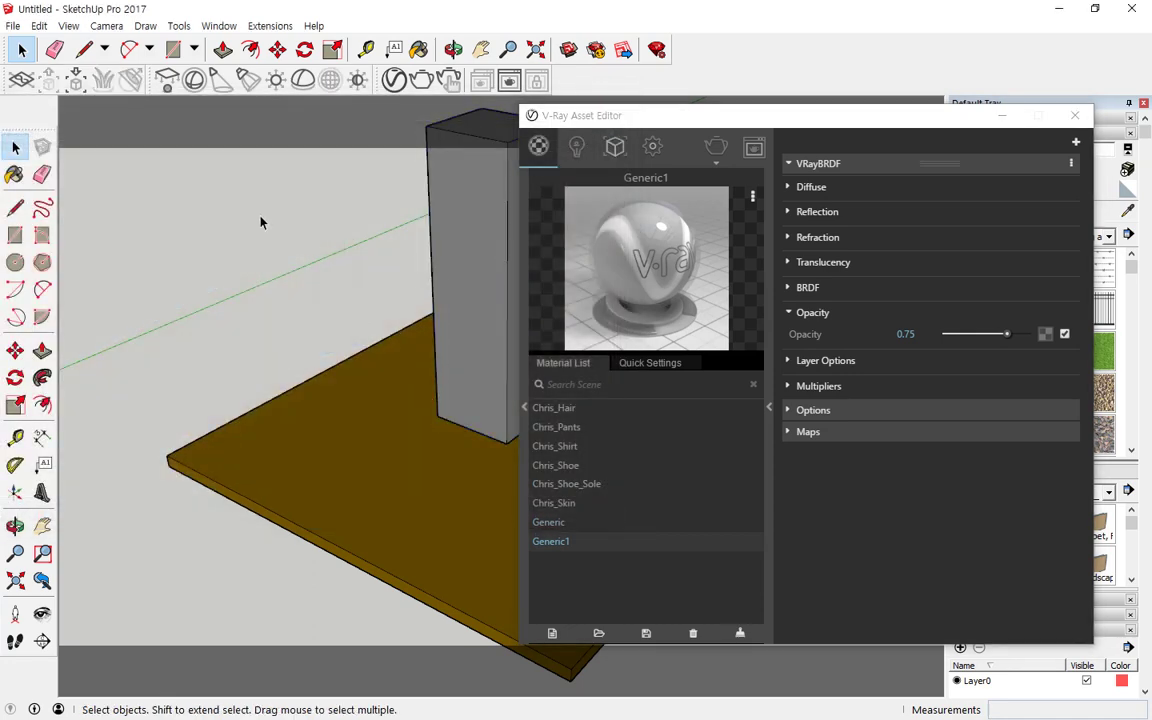
{"action": "middle_click_drag", "start_coordinate": [419, 342], "coordinate": [280, 275]}
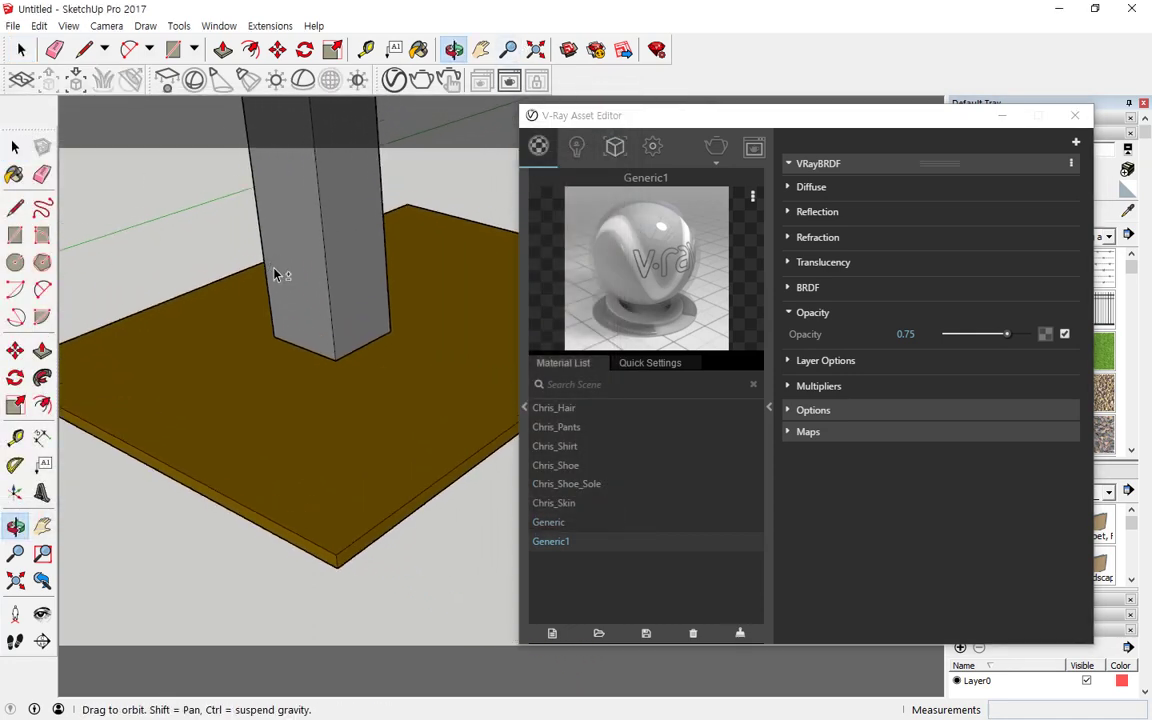
{"action": "left_click_drag", "start_coordinate": [455, 479], "coordinate": [245, 500]}
{"action": "left_click_drag", "start_coordinate": [447, 450], "coordinate": [258, 450]}
{"action": "left_click_drag", "start_coordinate": [458, 418], "coordinate": [242, 418]}
{"action": "left_click_drag", "start_coordinate": [447, 376], "coordinate": [172, 377]}
{"action": "mouse_move", "coordinate": [207, 305]}
{"action": "left_mouse_down"}
{"action": "mouse_move", "coordinate": [213, 286]}
{"action": "mouse_move", "coordinate": [168, 382]}
{"action": "left_mouse_up"}
{"action": "left_click_drag", "start_coordinate": [255, 275], "coordinate": [232, 414]}
{"action": "left_click_drag", "start_coordinate": [445, 225], "coordinate": [420, 376]}
{"action": "left_click_drag", "start_coordinate": [520, 255], "coordinate": [512, 398]}
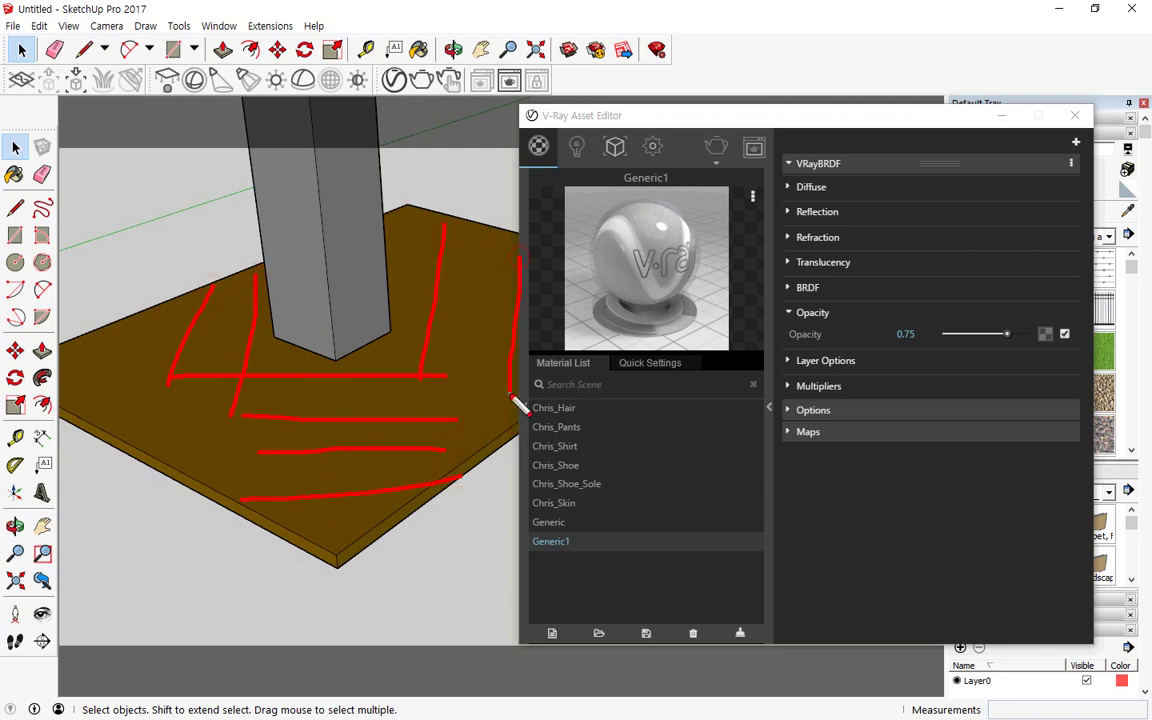
{"action": "mouse_move", "coordinate": [544, 125]}
{"action": "left_mouse_down"}
{"action": "mouse_move", "coordinate": [461, 232]}
{"action": "mouse_move", "coordinate": [478, 252]}
{"action": "mouse_move", "coordinate": [444, 222]}
{"action": "left_mouse_up"}
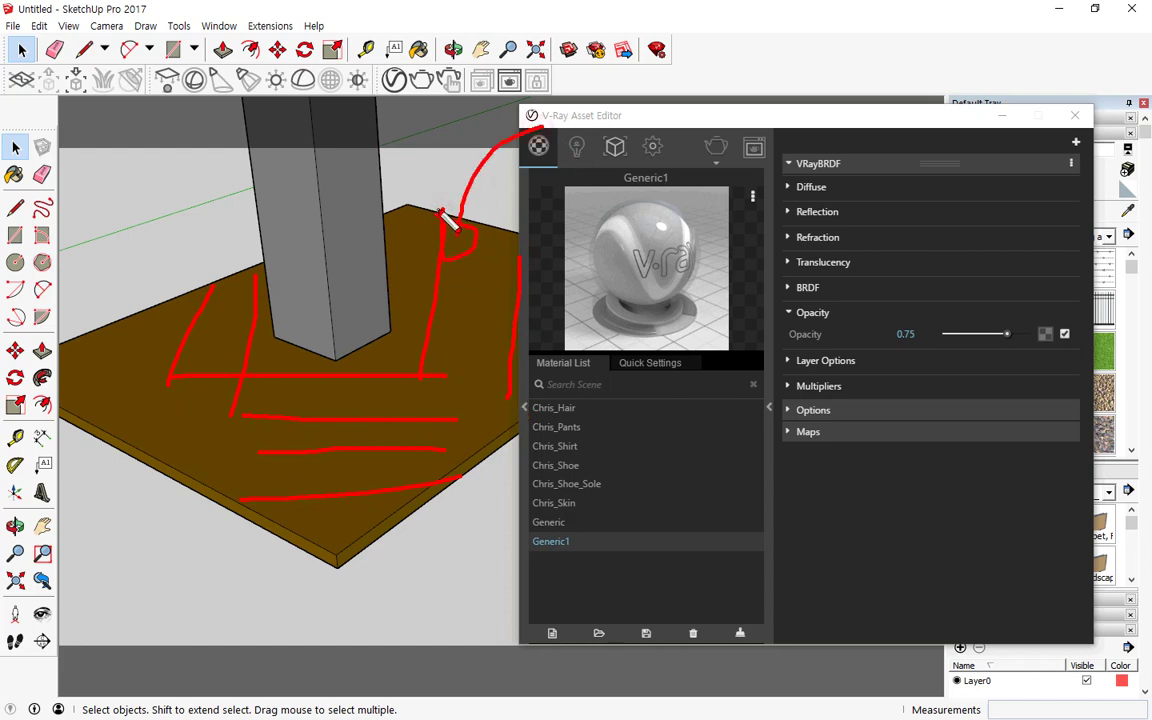
{"action": "key", "text": "e"}
{"action": "mouse_move", "coordinate": [437, 266]}
{"action": "left_mouse_down"}
{"action": "mouse_move", "coordinate": [476, 240]}
{"action": "mouse_move", "coordinate": [556, 258]}
{"action": "mouse_move", "coordinate": [578, 345]}
{"action": "left_mouse_up"}
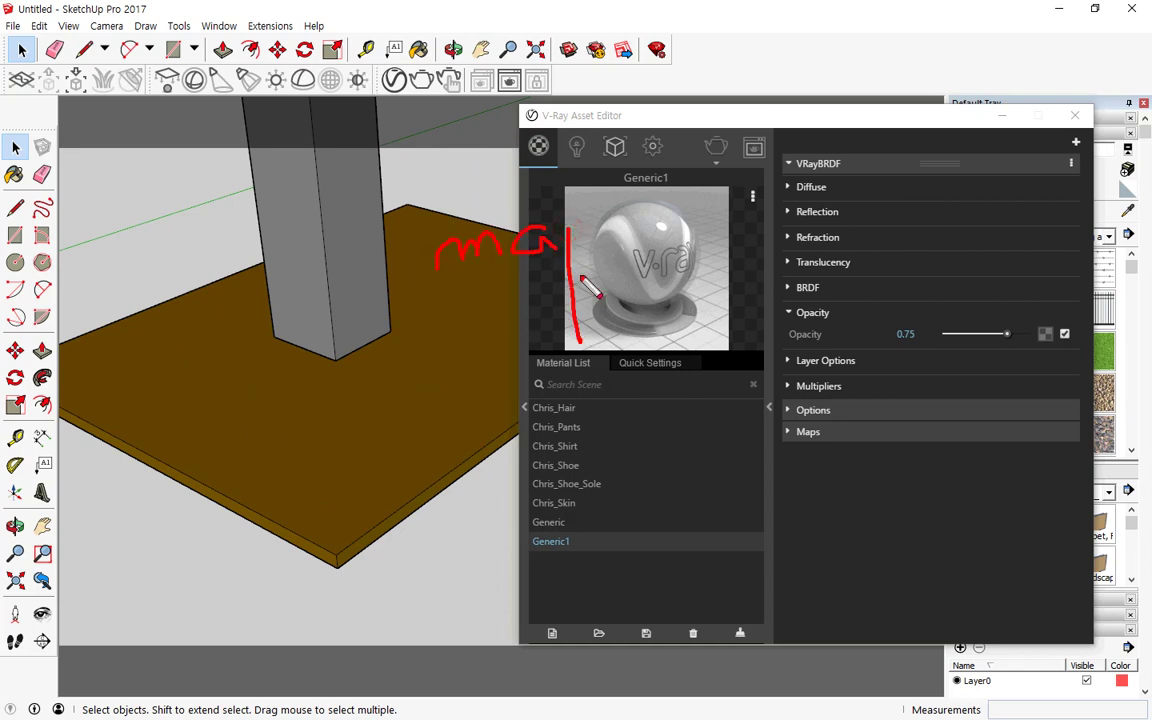
{"action": "left_click_drag", "start_coordinate": [571, 236], "coordinate": [578, 270]}
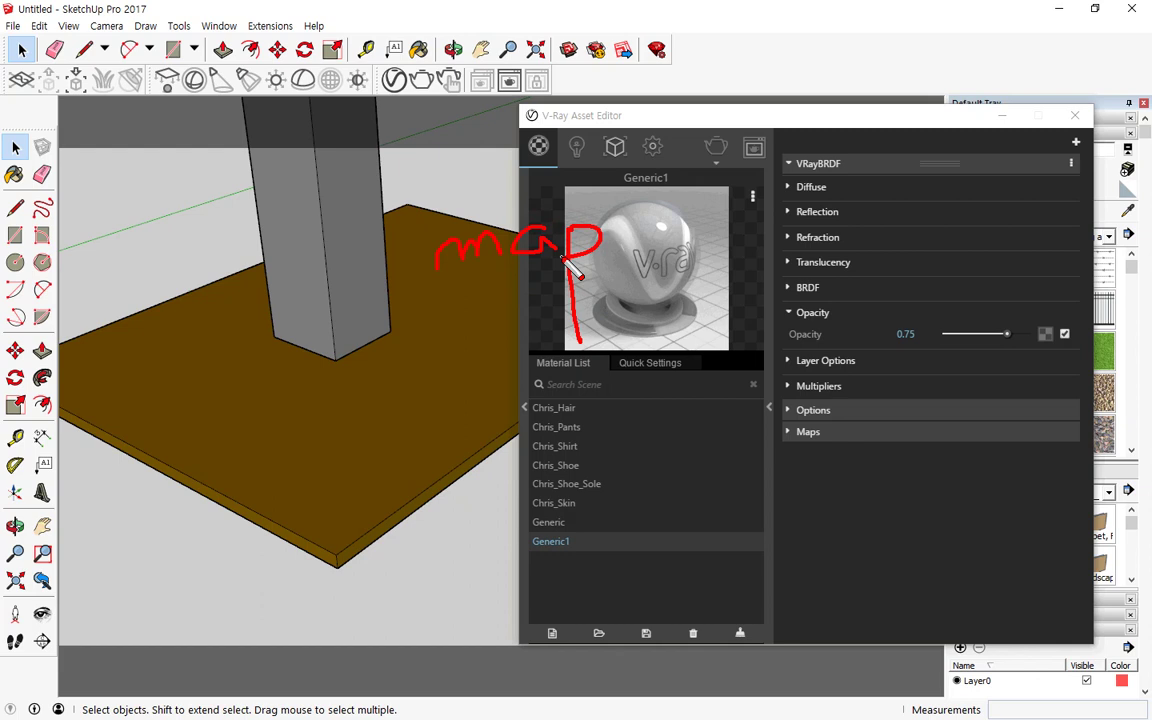
{"action": "key", "text": "e"}
{"action": "left_click_drag", "start_coordinate": [400, 464], "coordinate": [307, 474]}
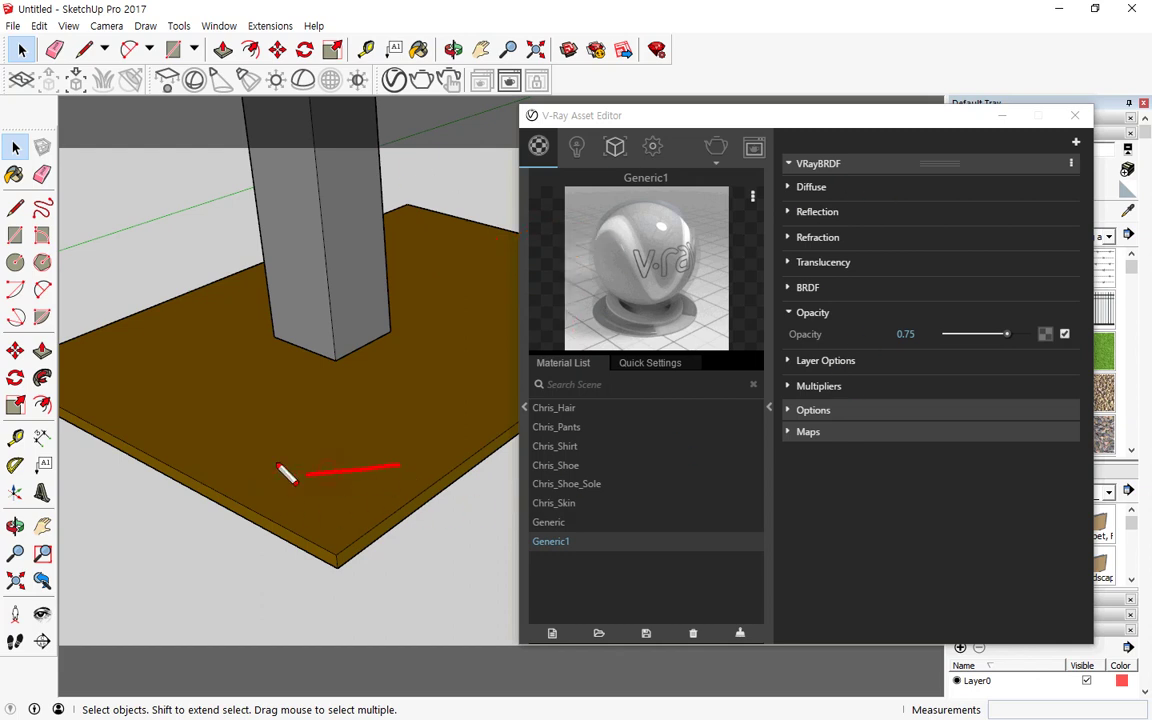
{"action": "left_click_drag", "start_coordinate": [448, 431], "coordinate": [225, 458]}
{"action": "left_click_drag", "start_coordinate": [130, 413], "coordinate": [399, 379]}
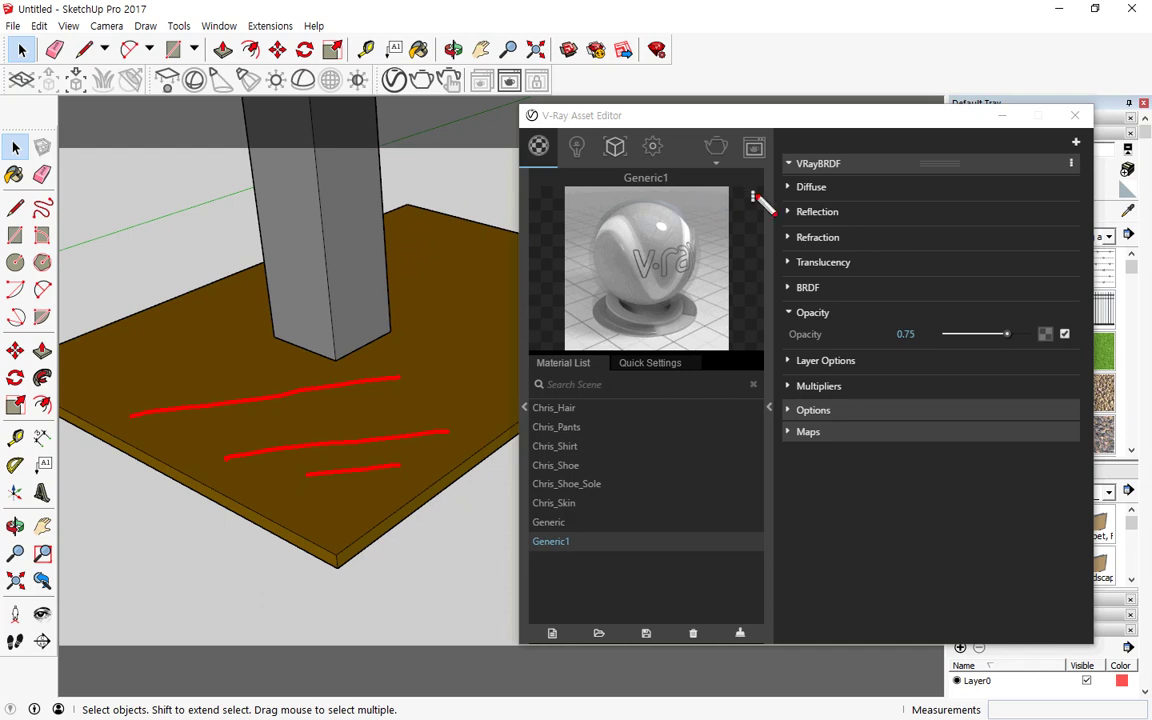
{"action": "key", "text": "Escape"}
- Expand the Generic1 material's Diffuse settings, open the diffuse colour's texture map selection and examine the available map types
{"action": "left_click", "coordinate": [789, 187]}
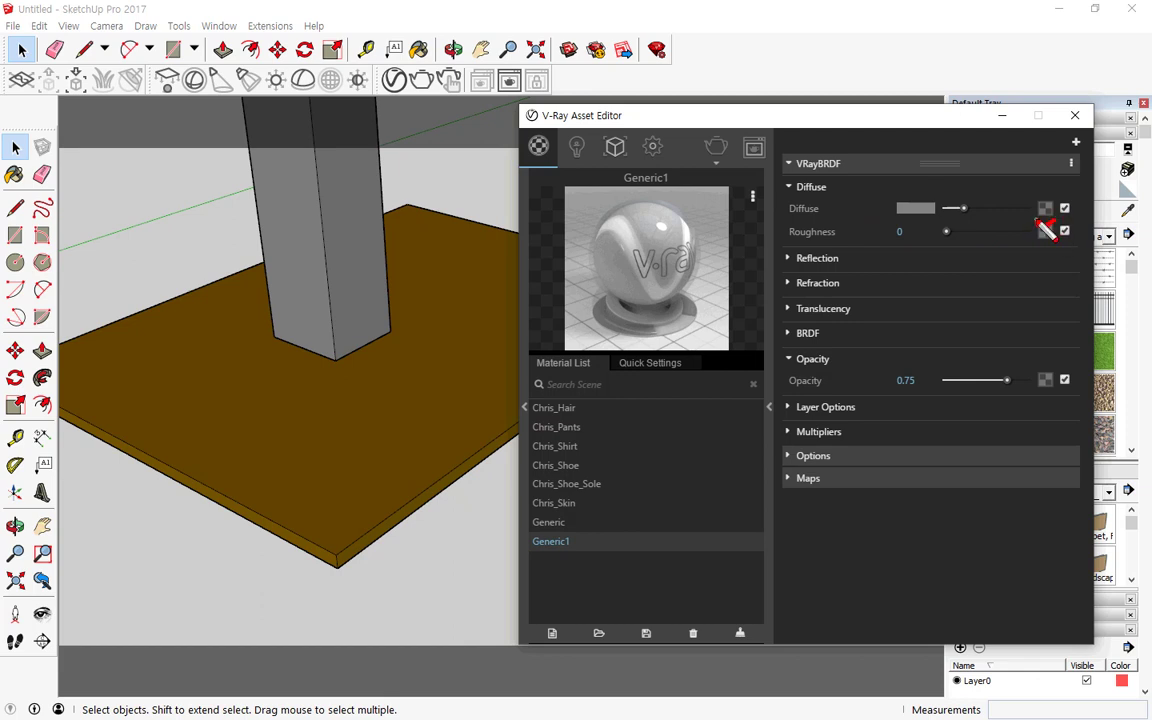
{"action": "mouse_move", "coordinate": [1046, 224]}
{"action": "left_mouse_down"}
{"action": "mouse_move", "coordinate": [1052, 197]}
{"action": "mouse_move", "coordinate": [1057, 225]}
{"action": "left_mouse_up"}
{"action": "key", "text": "Escape"}
{"action": "left_click", "coordinate": [1045, 208]}
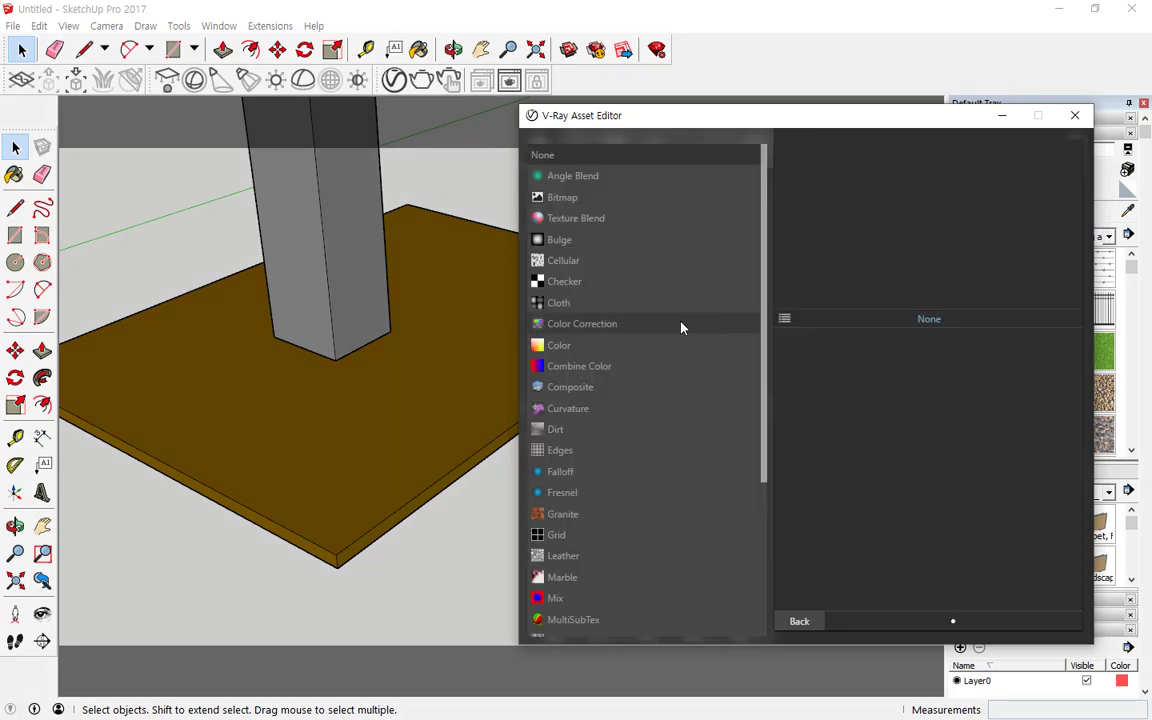
{"action": "left_click_drag", "start_coordinate": [766, 224], "coordinate": [768, 157]}
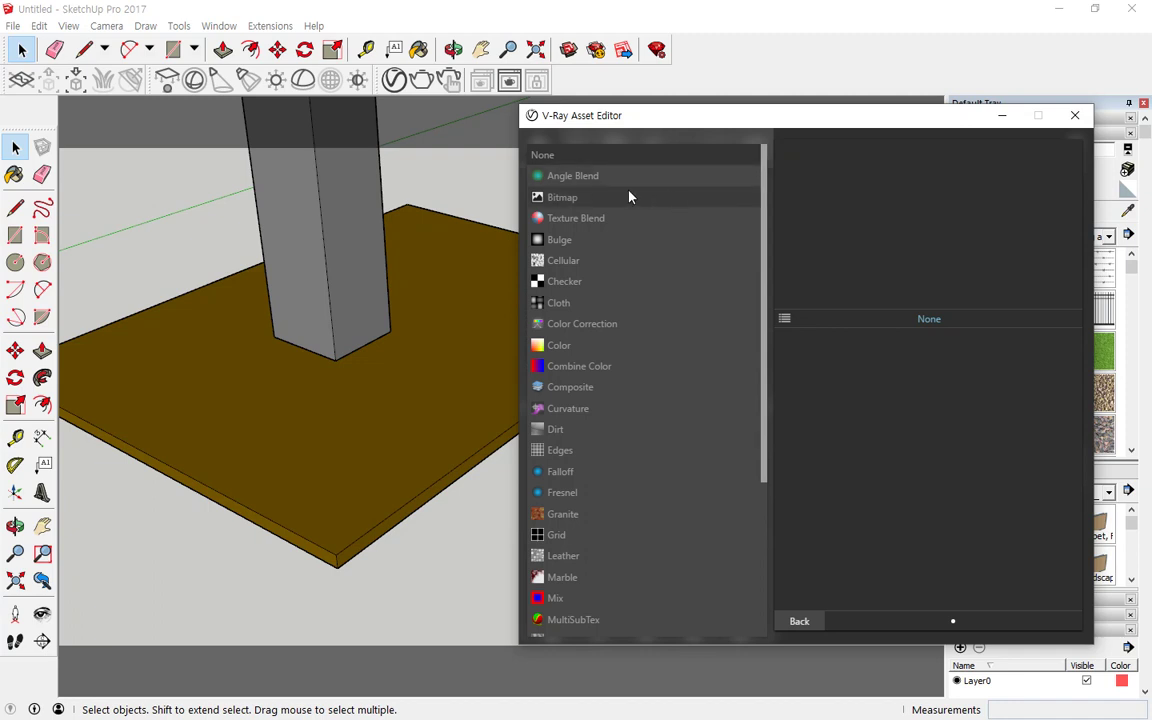
{"action": "scroll", "coordinate": [682, 504], "scroll_direction": "down", "scroll_amount": 5}
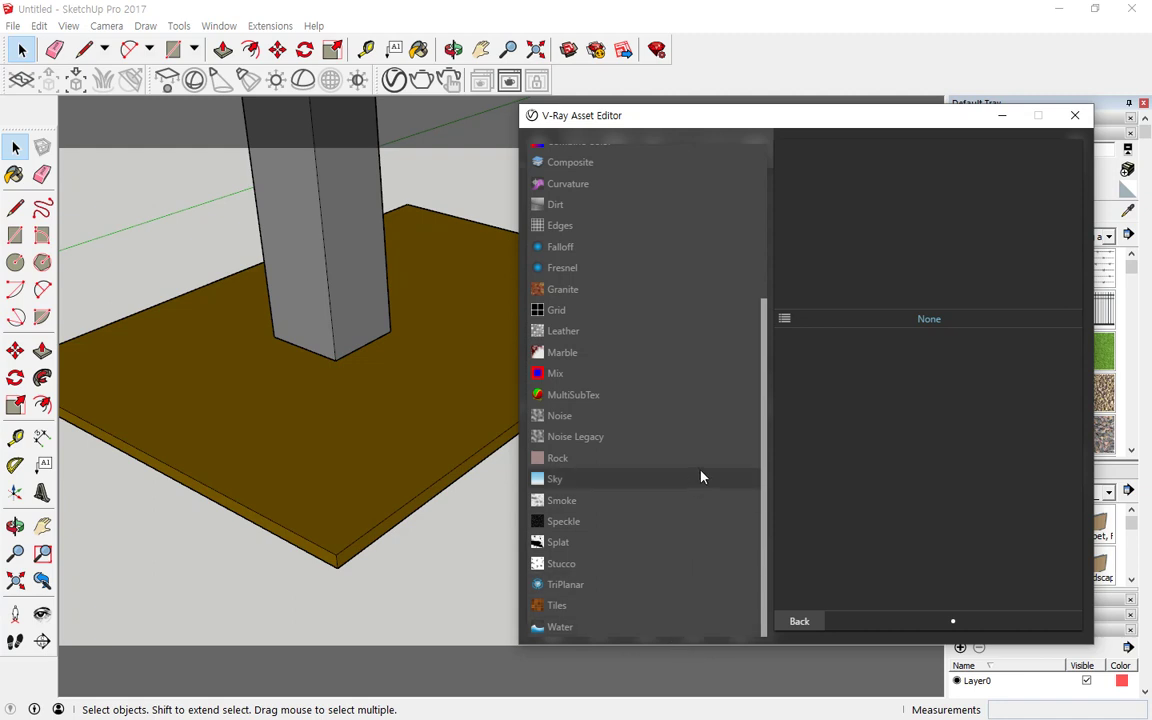
{"action": "scroll", "coordinate": [701, 477], "scroll_direction": "up", "scroll_amount": 3}
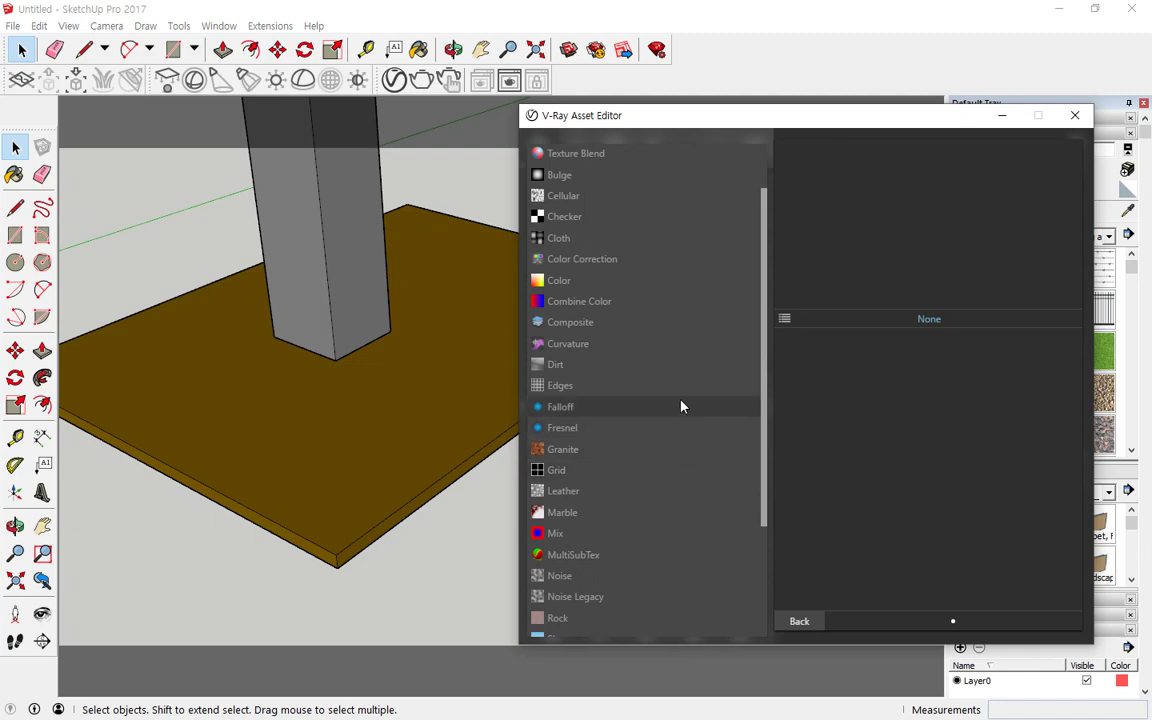
{"action": "scroll", "coordinate": [681, 402], "scroll_direction": "up", "scroll_amount": 1}
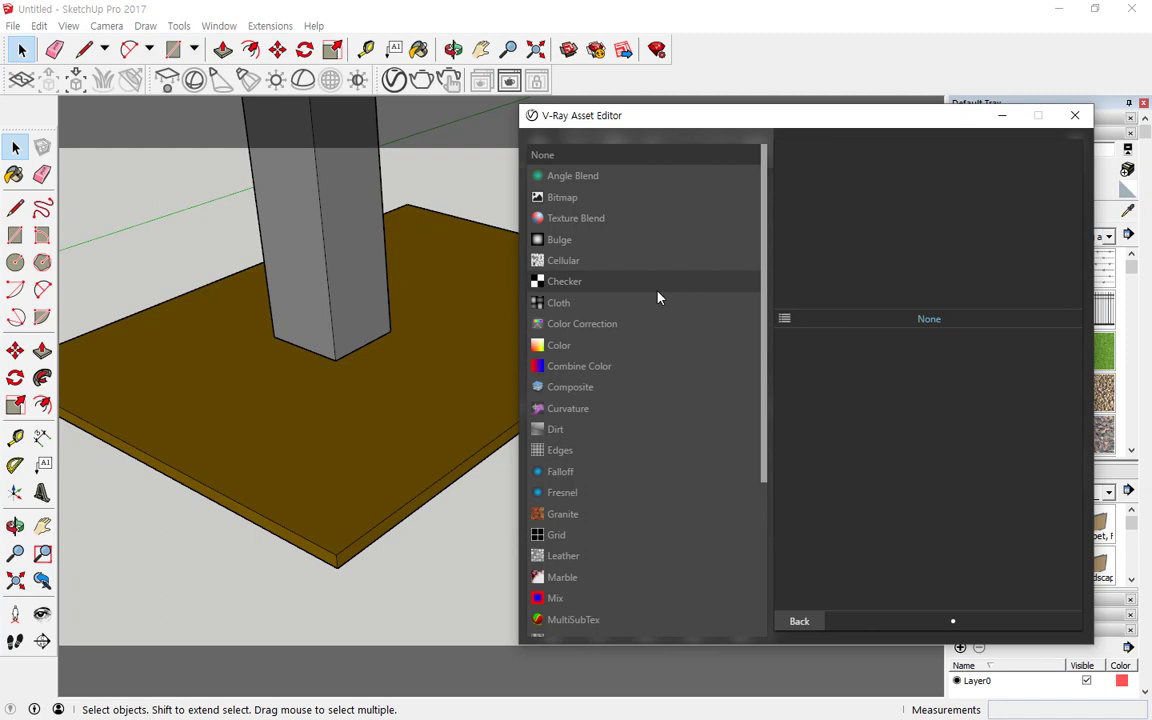
- Choose a Bitmap for the Generic1 diffuse texture, close the V-Ray progress window and open the 502호공유 folder on drive D
{"action": "left_click", "coordinate": [607, 202]}
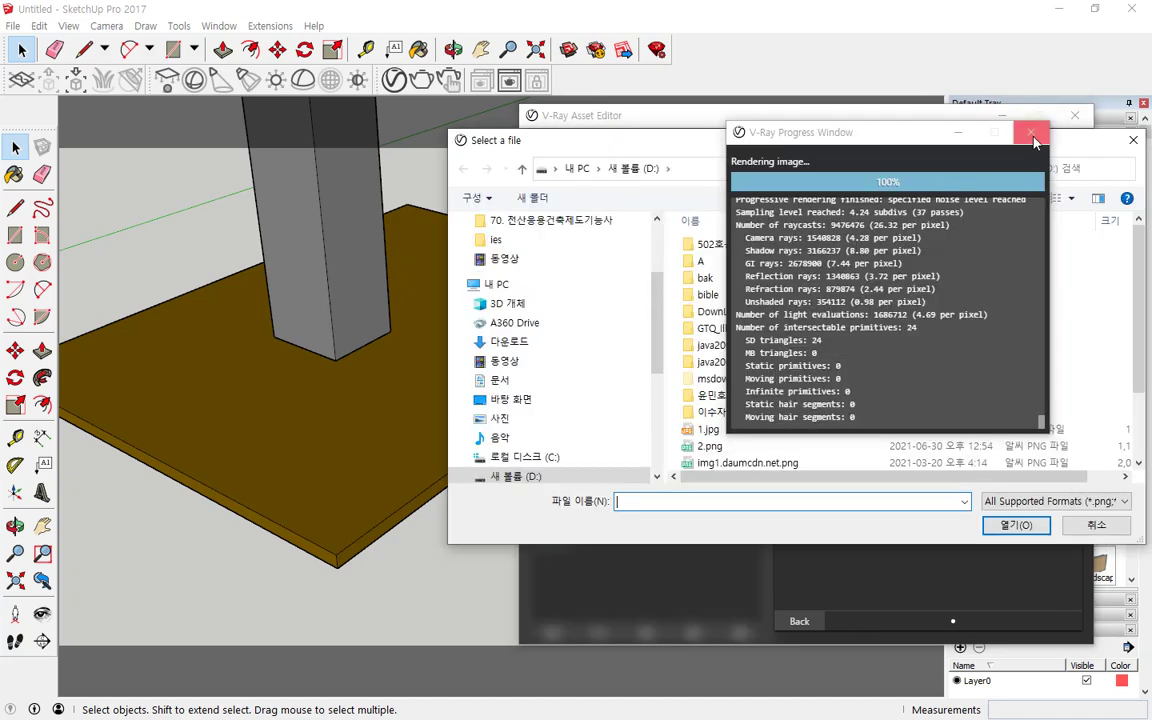
{"action": "left_click", "coordinate": [1033, 138]}
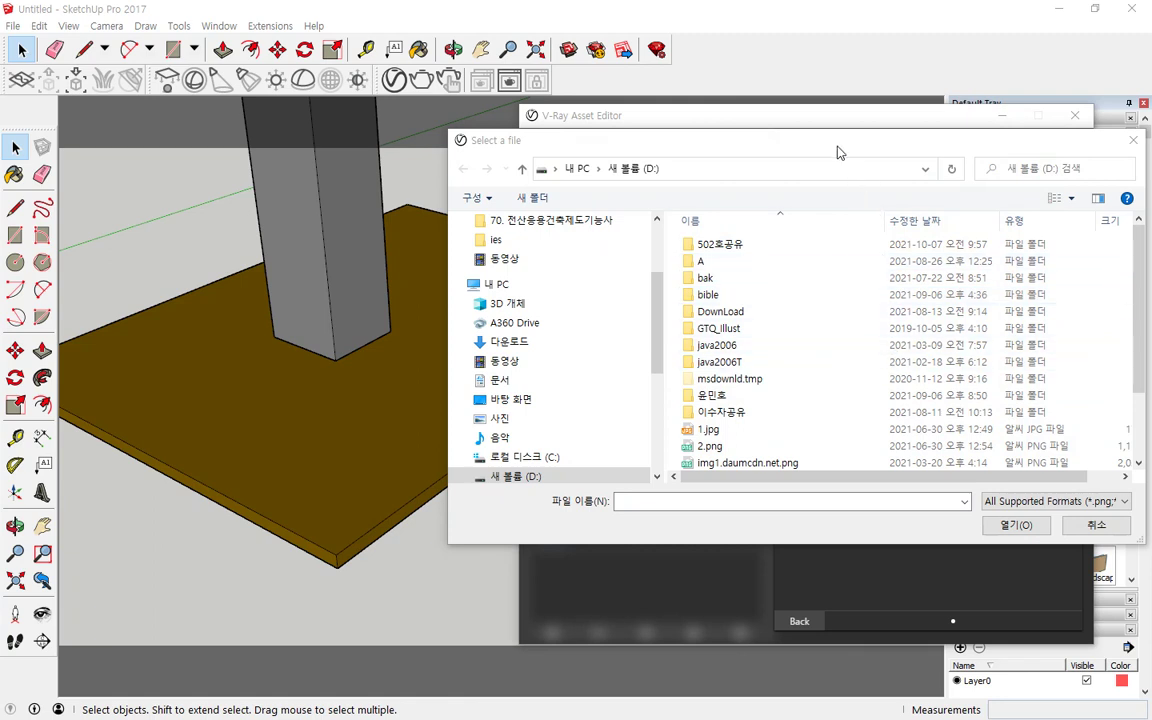
{"action": "left_click_drag", "start_coordinate": [836, 150], "coordinate": [741, 142]}
{"action": "left_click", "coordinate": [682, 233]}
{"action": "double_click", "coordinate": [682, 233]}
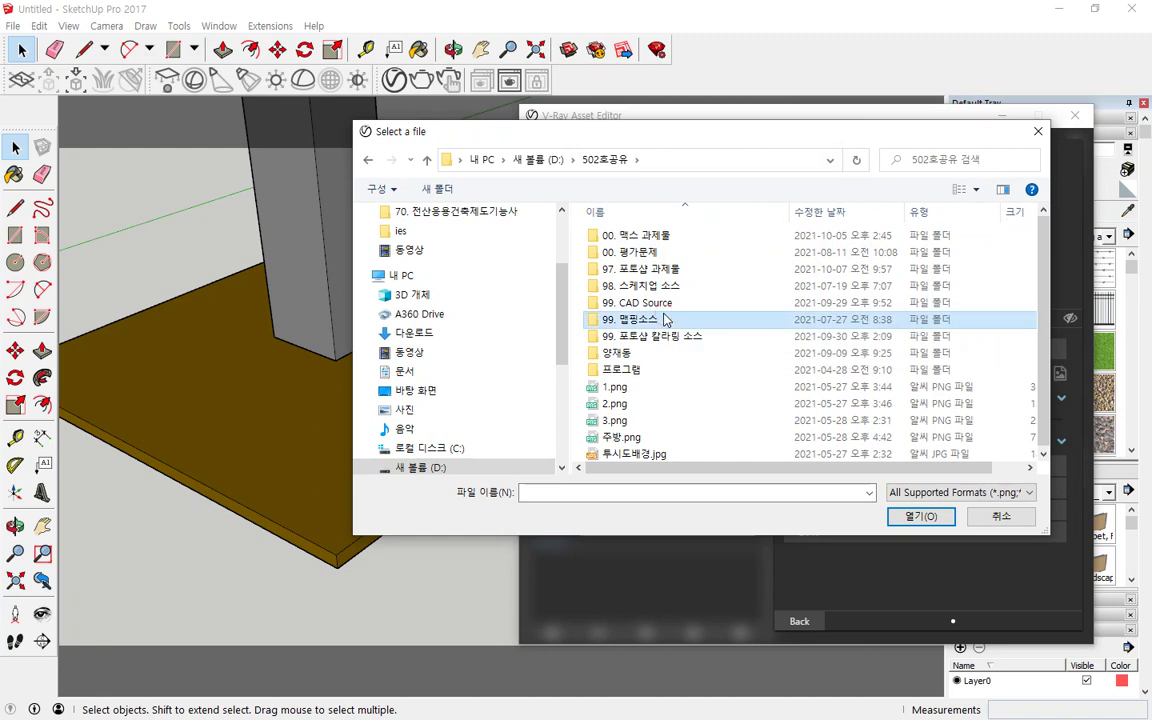
- Browse the wood floor textures in the 99. 맵핑소스 > 두번째 > 001 Wood floor > maps folder
{"action": "double_click", "coordinate": [665, 319]}
{"action": "double_click", "coordinate": [654, 262]}
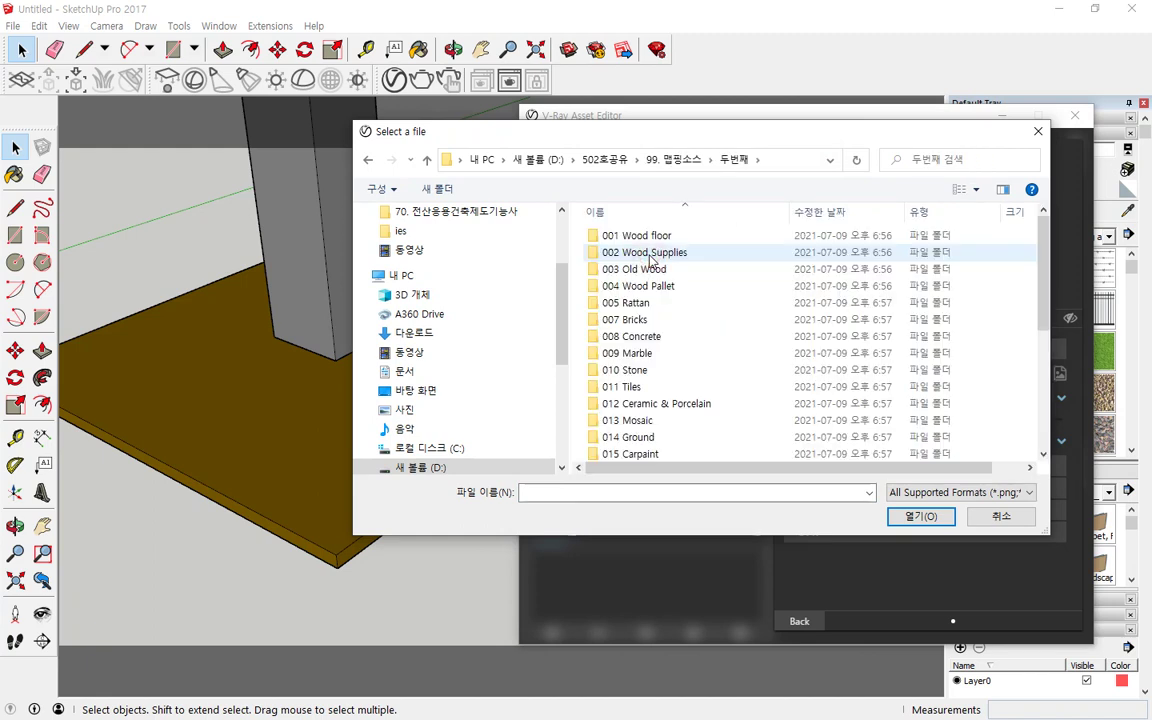
{"action": "double_click", "coordinate": [676, 235]}
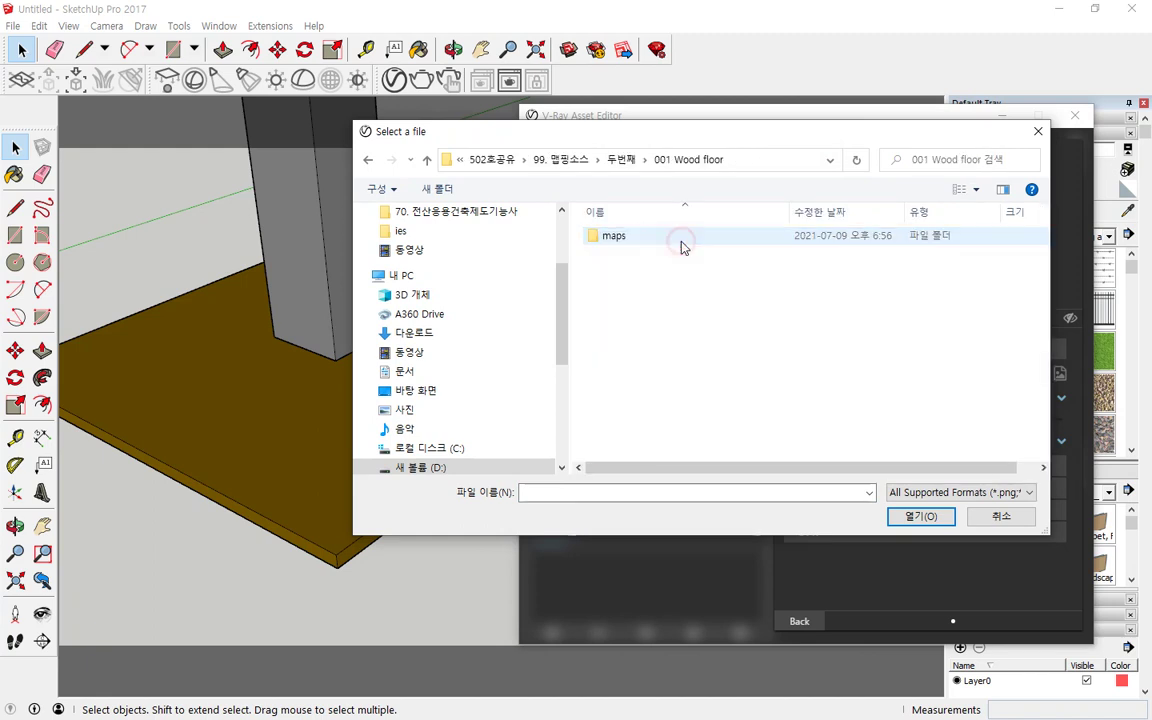
{"action": "left_click", "coordinate": [680, 243]}
{"action": "double_click", "coordinate": [680, 240]}
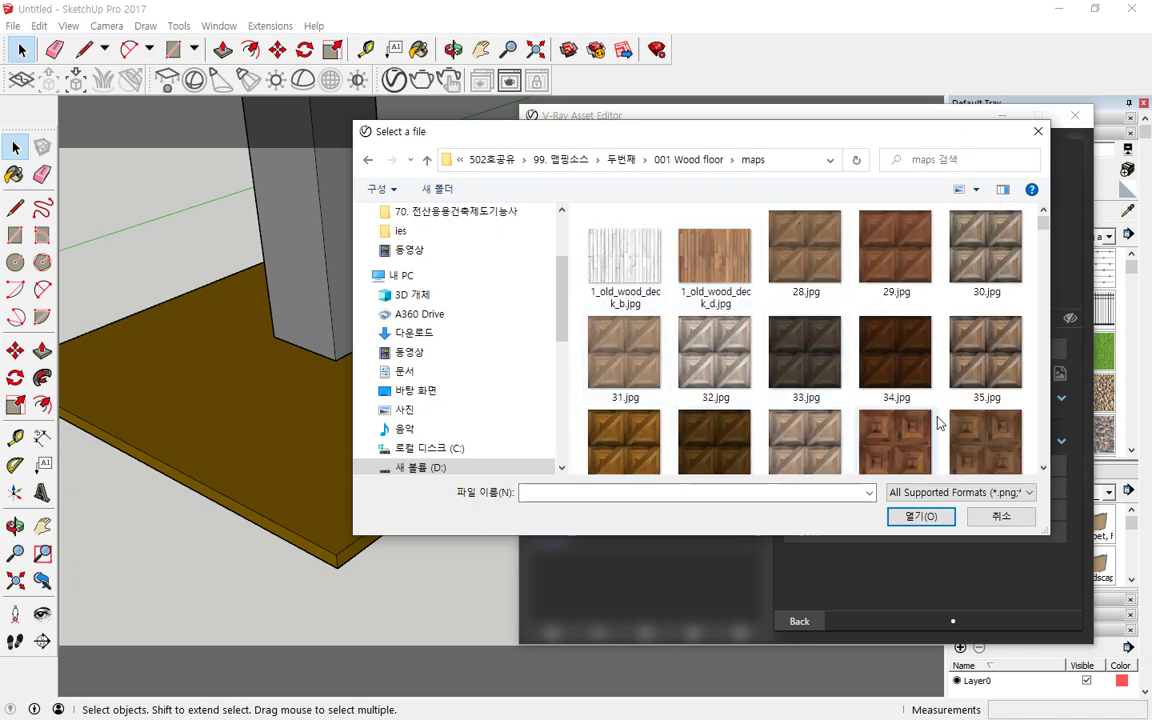
{"action": "scroll", "coordinate": [924, 358], "scroll_direction": "down", "scroll_amount": 8}
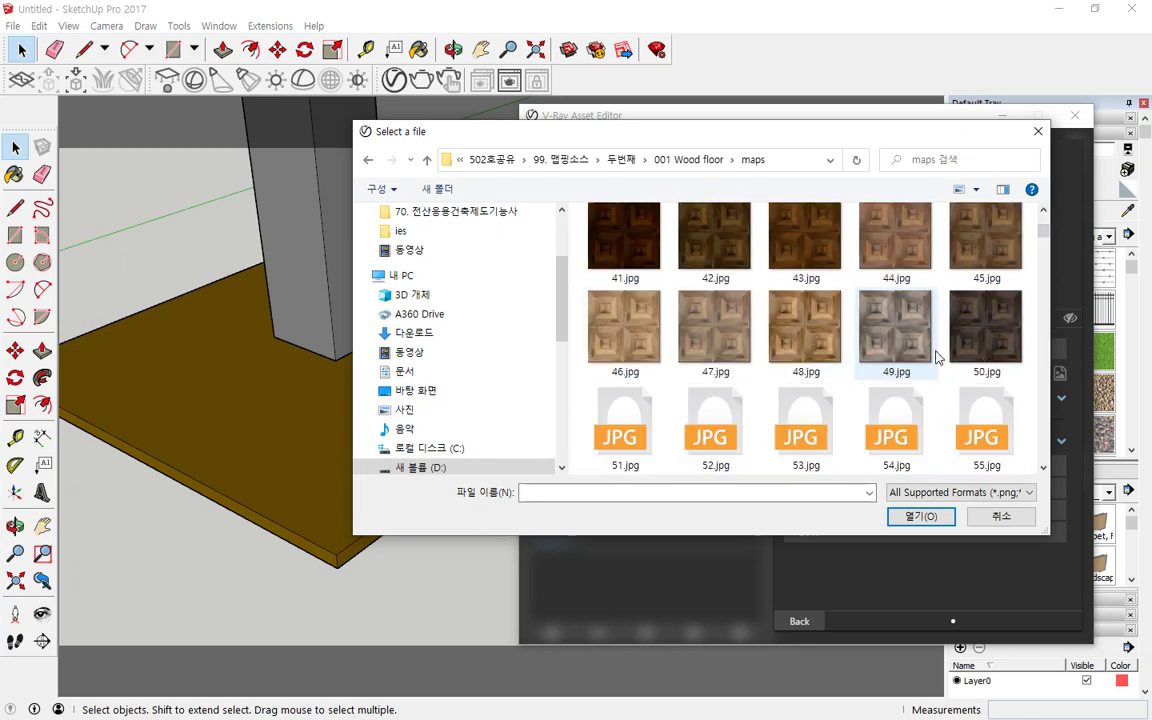
{"action": "scroll", "coordinate": [935, 358], "scroll_direction": "down", "scroll_amount": 4}
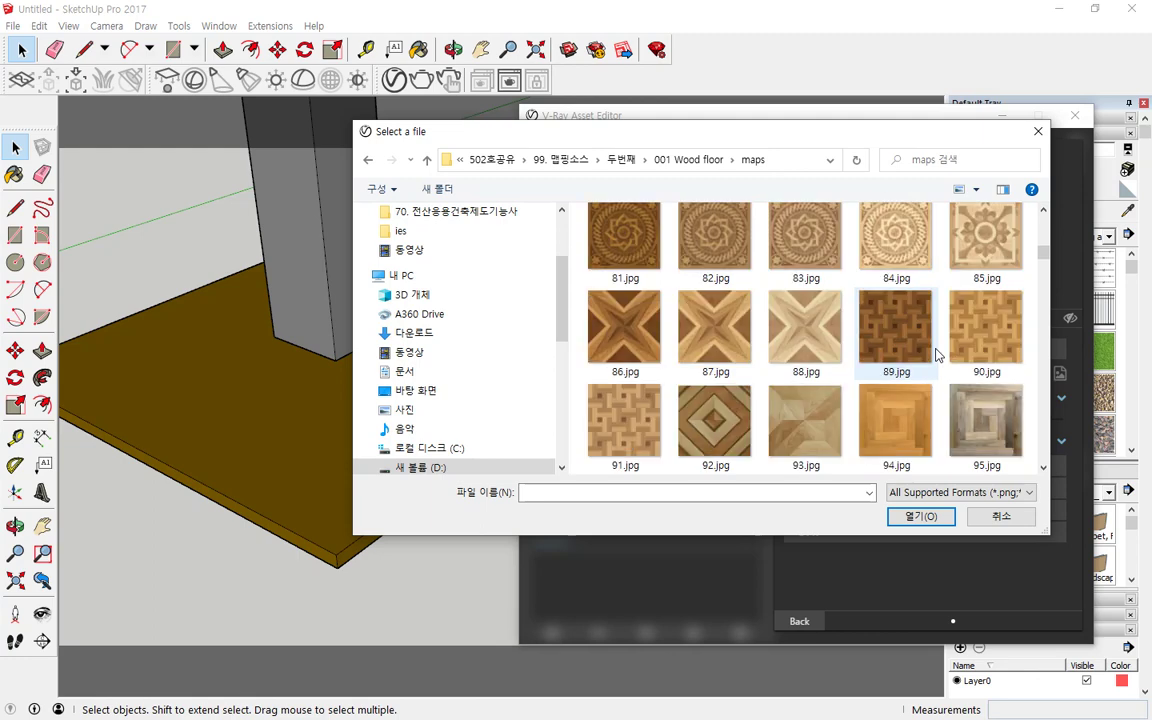
{"action": "scroll", "coordinate": [935, 357], "scroll_direction": "up", "scroll_amount": 3}
{"action": "scroll", "coordinate": [935, 358], "scroll_direction": "up", "scroll_amount": 1}
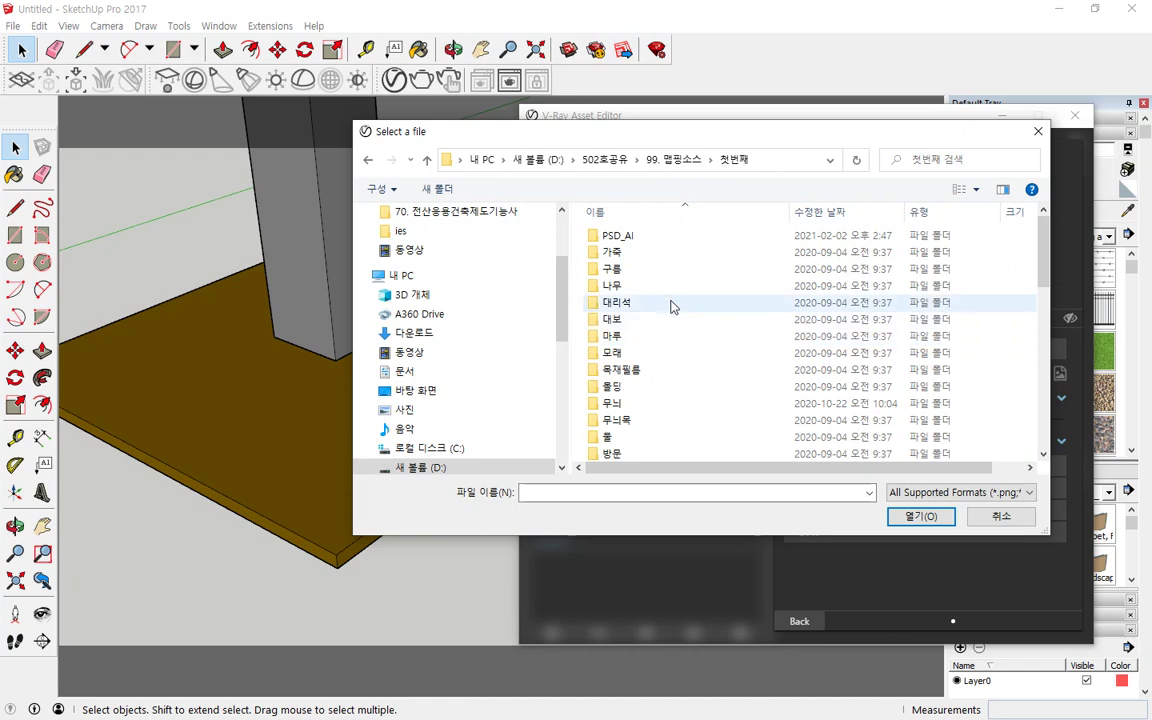
- Load the marble image 14042005599919.jpg from the 99. 맵핑소스 > 첫번째 > 대리석 folder as the diffuse bitmap
{"action": "double_click", "coordinate": [643, 304]}
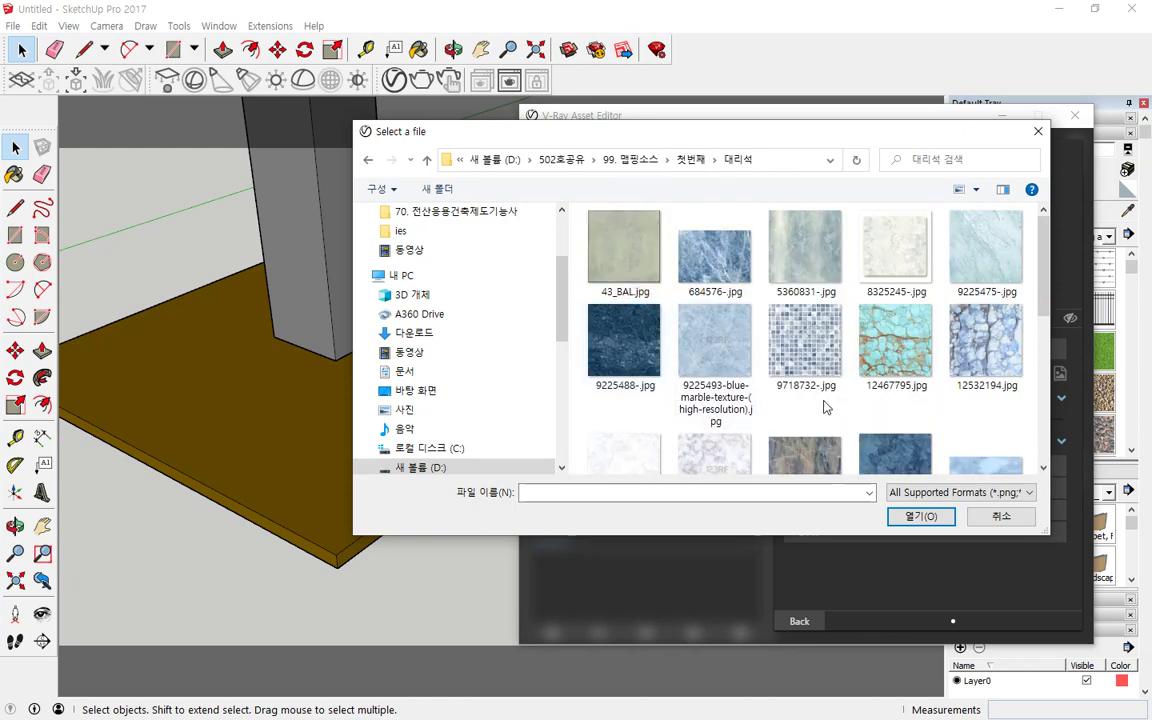
{"action": "scroll", "coordinate": [724, 370], "scroll_direction": "down", "scroll_amount": 1}
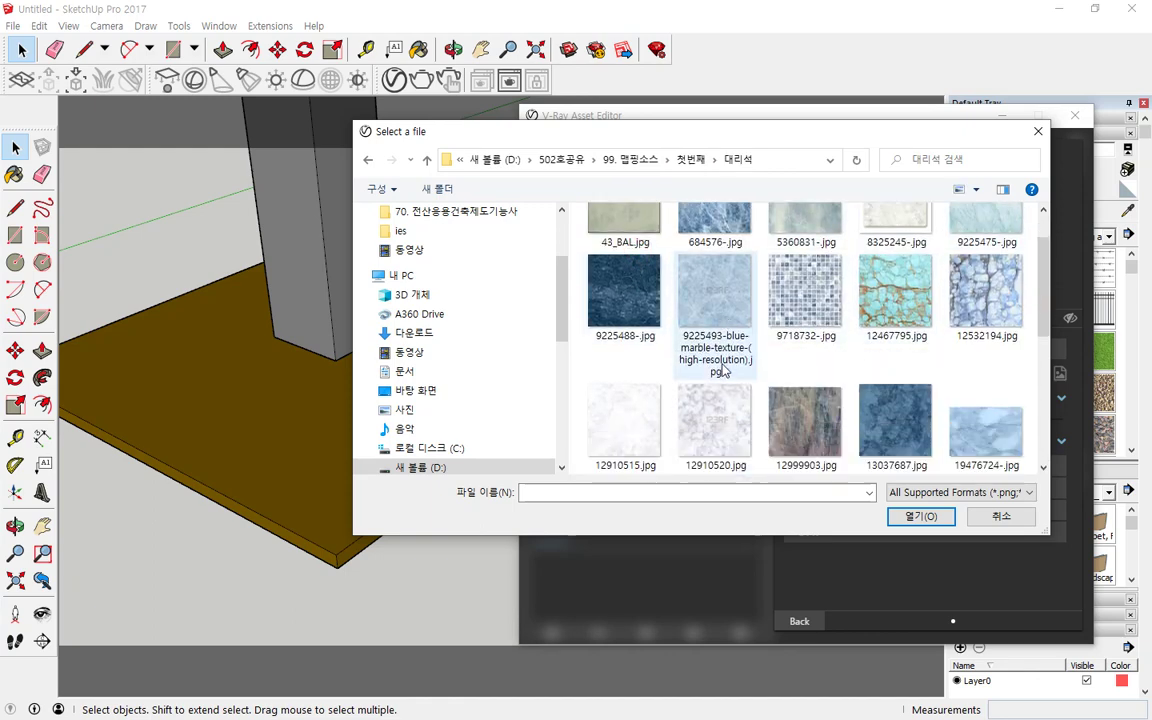
{"action": "scroll", "coordinate": [722, 370], "scroll_direction": "down", "scroll_amount": 4}
{"action": "left_click", "coordinate": [702, 405]}
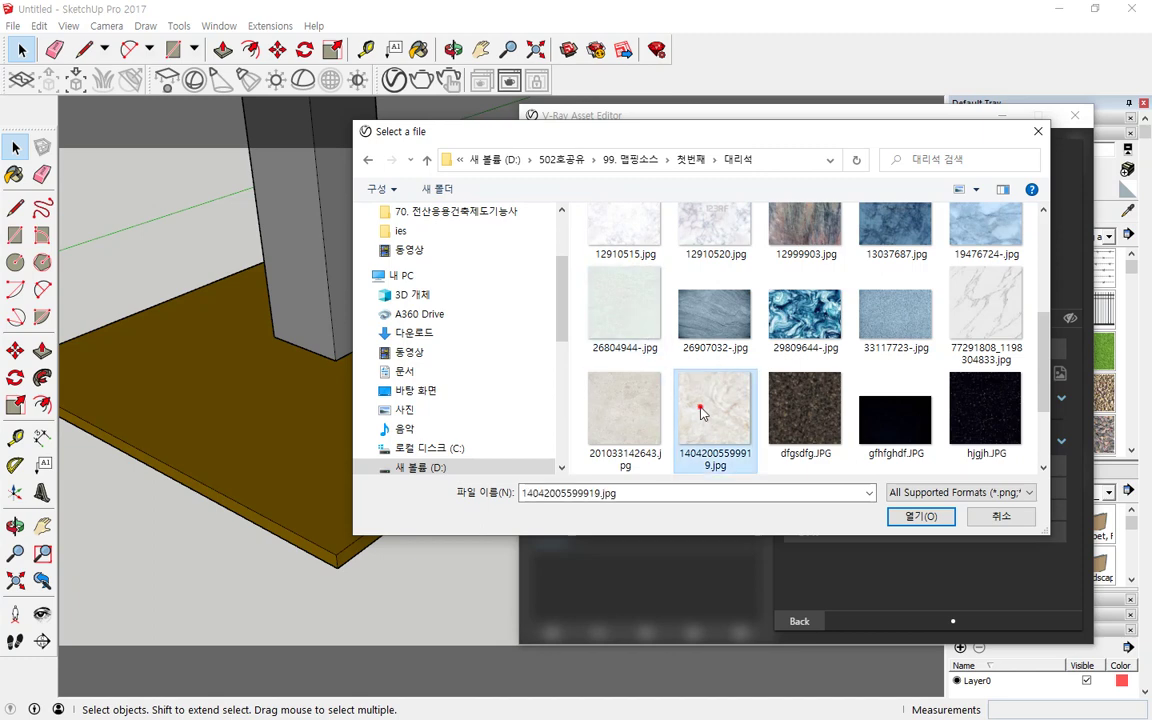
{"action": "left_click", "coordinate": [918, 518]}
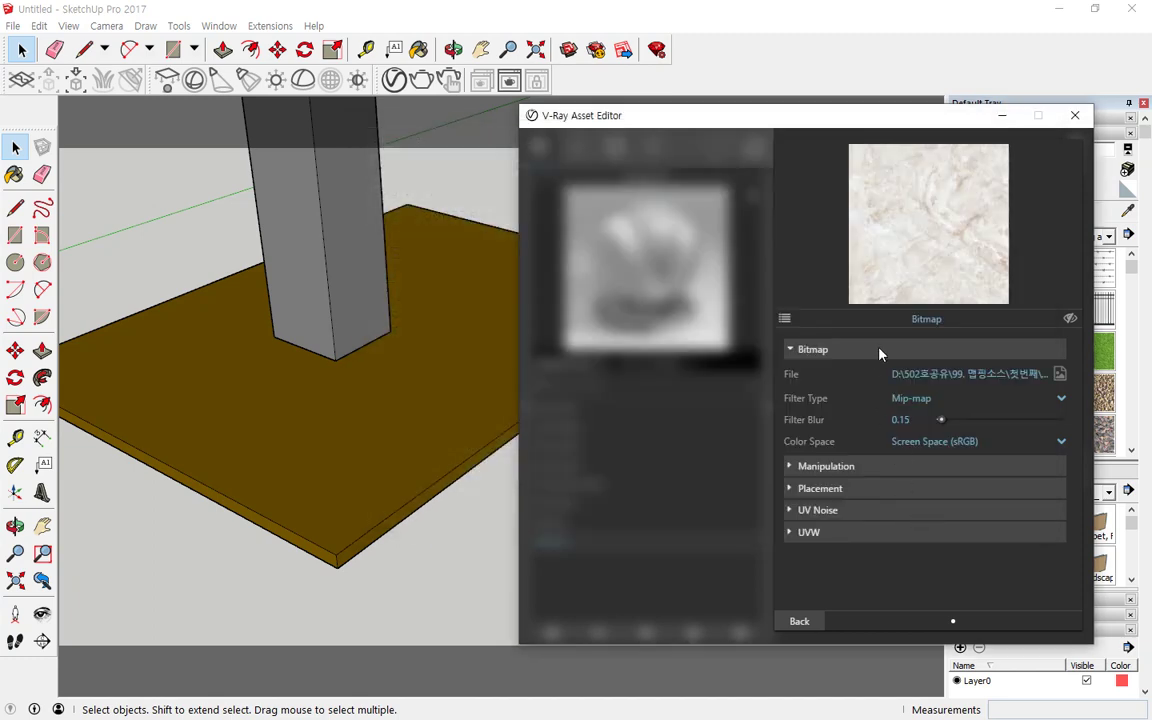
{"action": "mouse_move", "coordinate": [940, 316]}
{"action": "left_mouse_down"}
{"action": "mouse_move", "coordinate": [836, 190]}
{"action": "mouse_move", "coordinate": [972, 213]}
{"action": "mouse_move", "coordinate": [953, 280]}
{"action": "left_mouse_up"}
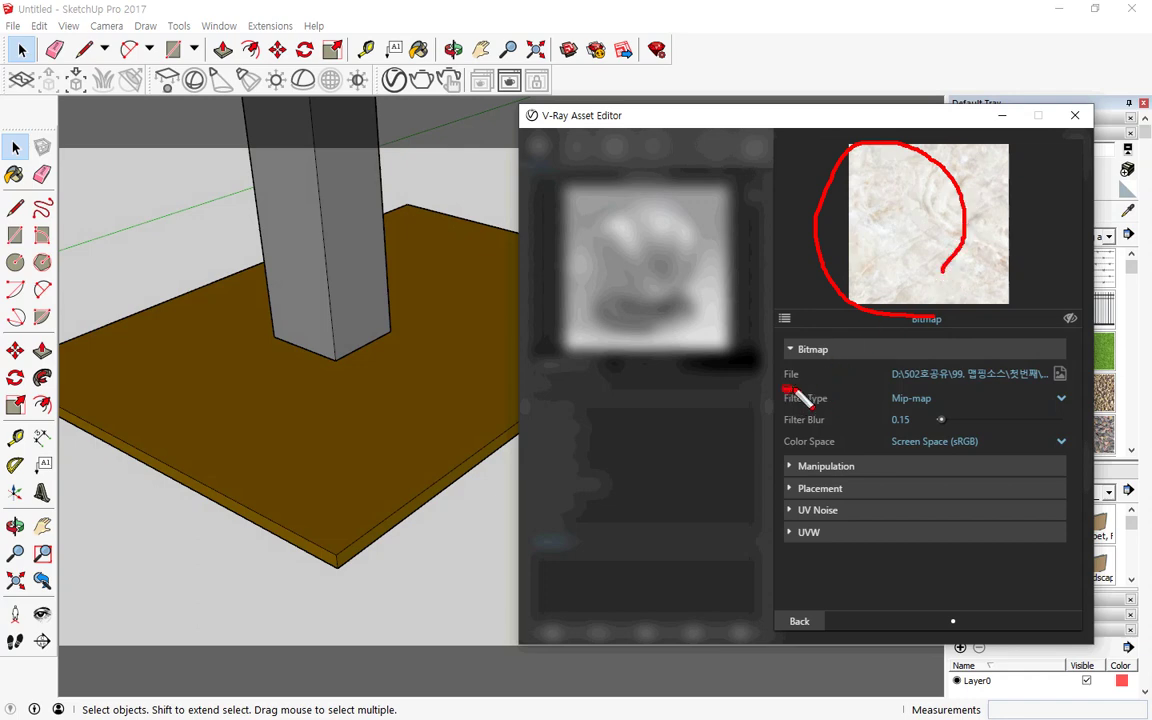
{"action": "left_click_drag", "start_coordinate": [790, 390], "coordinate": [1060, 391]}
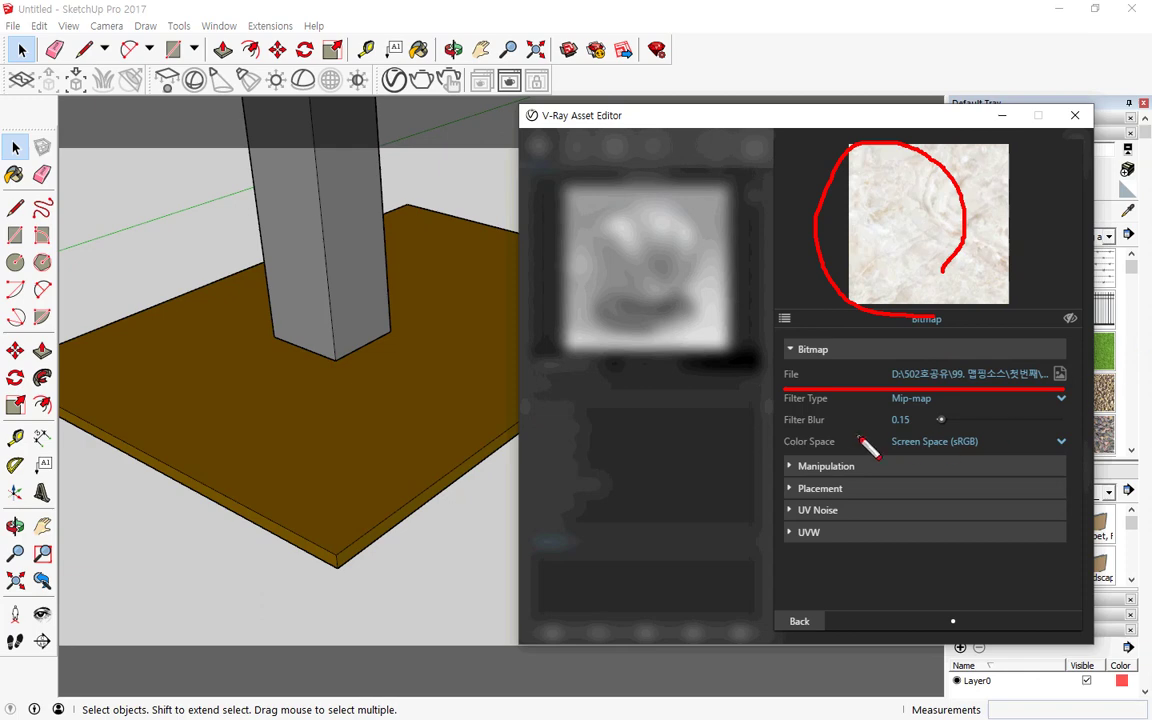
{"action": "left_click_drag", "start_coordinate": [847, 461], "coordinate": [920, 528]}
{"action": "mouse_move", "coordinate": [906, 477]}
{"action": "left_mouse_down"}
{"action": "mouse_move", "coordinate": [851, 548]}
{"action": "mouse_move", "coordinate": [887, 524]}
{"action": "mouse_move", "coordinate": [848, 540]}
{"action": "mouse_move", "coordinate": [887, 522]}
{"action": "mouse_move", "coordinate": [912, 483]}
{"action": "left_mouse_up"}
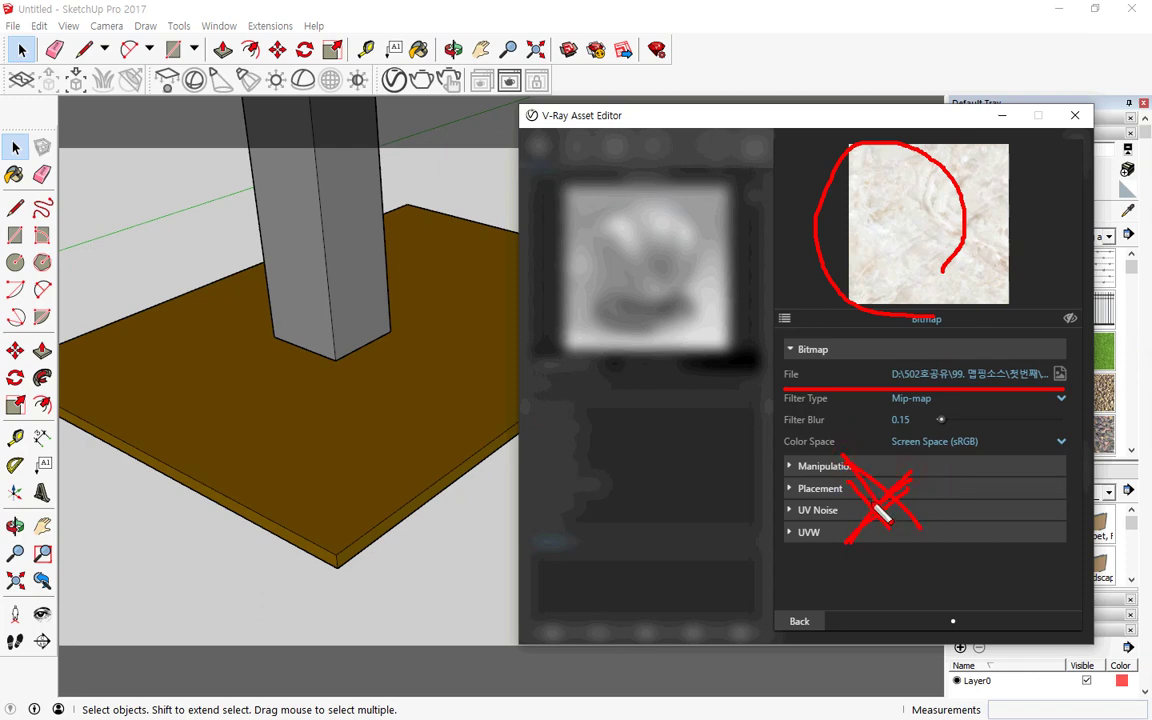
{"action": "key", "text": "Escape"}
{"action": "key", "text": "ctrl+2"}
{"action": "left_click_drag", "start_coordinate": [784, 435], "coordinate": [1088, 435]}
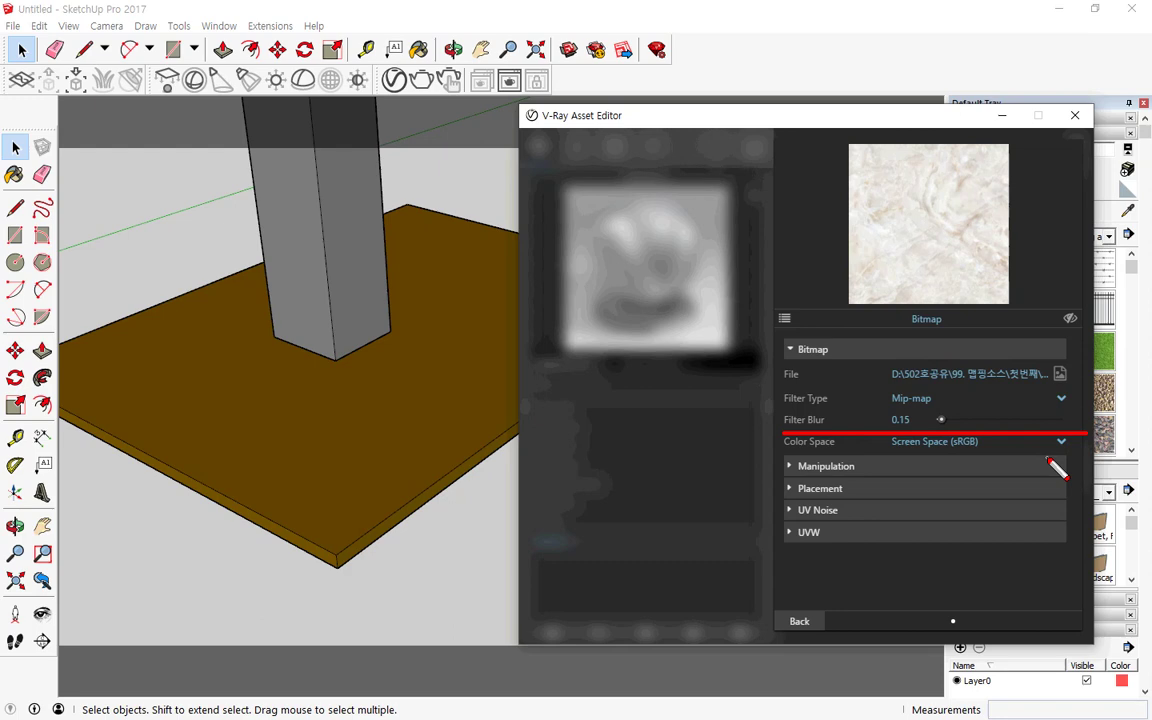
{"action": "mouse_move", "coordinate": [932, 250]}
{"action": "left_mouse_down"}
{"action": "mouse_move", "coordinate": [882, 256]}
{"action": "mouse_move", "coordinate": [996, 256]}
{"action": "mouse_move", "coordinate": [968, 262]}
{"action": "left_mouse_up"}
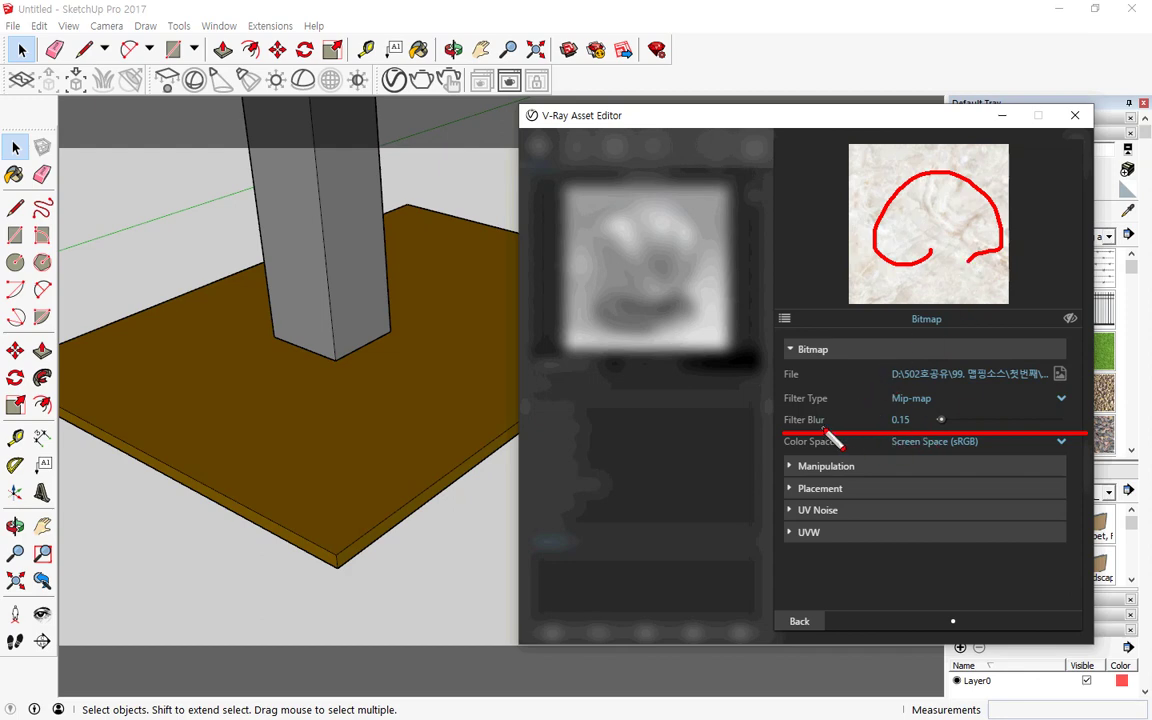
{"action": "mouse_move", "coordinate": [829, 433]}
{"action": "left_mouse_down"}
{"action": "mouse_move", "coordinate": [785, 431]}
{"action": "mouse_move", "coordinate": [893, 403]}
{"action": "mouse_move", "coordinate": [1060, 410]}
{"action": "mouse_move", "coordinate": [1052, 437]}
{"action": "left_mouse_up"}
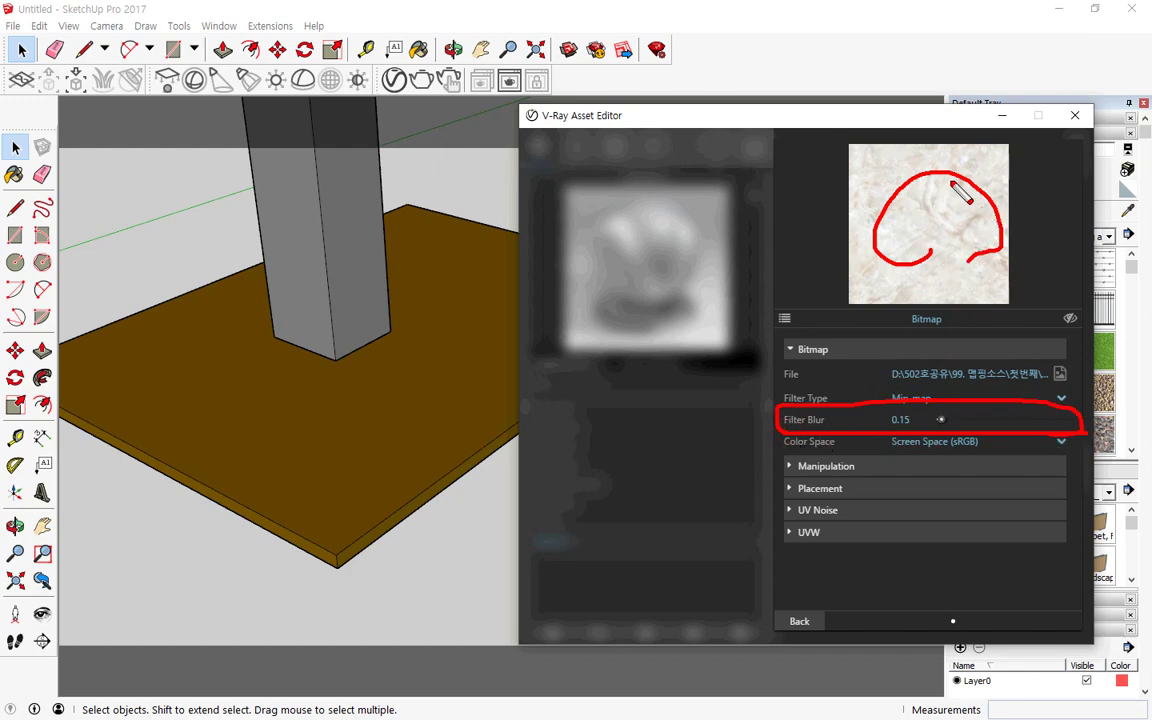
{"action": "mouse_move", "coordinate": [632, 346]}
{"action": "left_mouse_down"}
{"action": "mouse_move", "coordinate": [710, 193]}
{"action": "mouse_move", "coordinate": [690, 320]}
{"action": "left_mouse_up"}
{"action": "mouse_move", "coordinate": [617, 326]}
{"action": "left_mouse_down"}
{"action": "mouse_move", "coordinate": [513, 276]}
{"action": "mouse_move", "coordinate": [718, 286]}
{"action": "mouse_move", "coordinate": [702, 314]}
{"action": "left_mouse_up"}
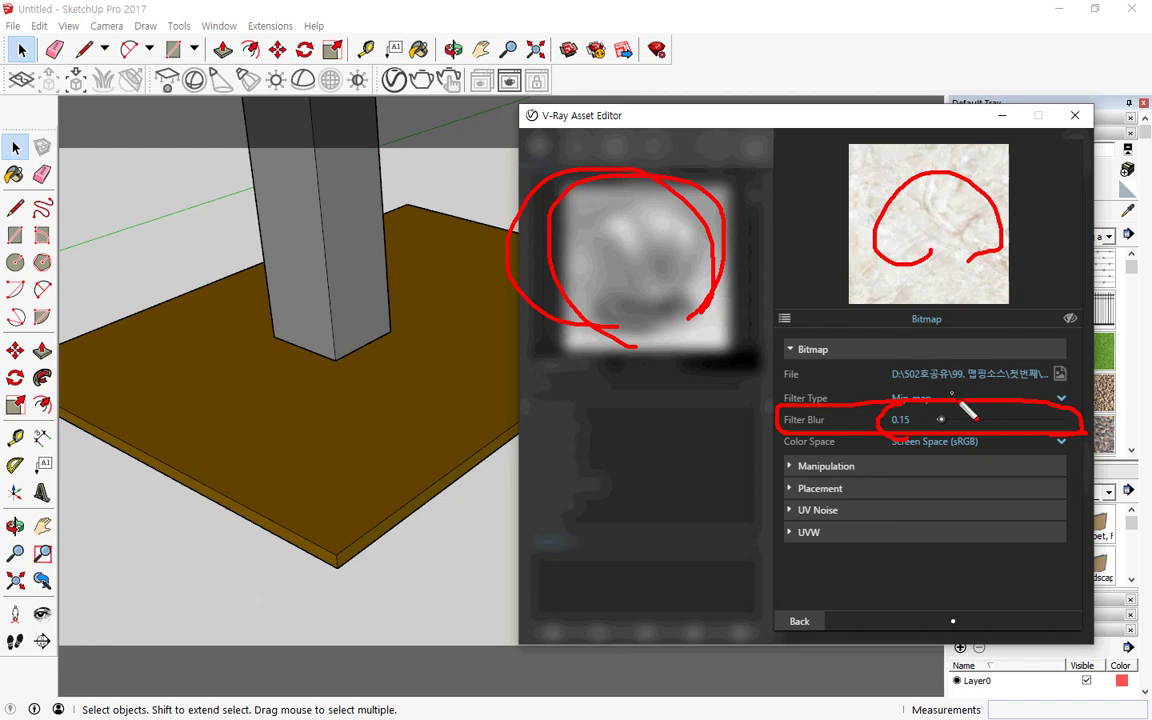
{"action": "left_click_drag", "start_coordinate": [941, 424], "coordinate": [897, 436]}
{"action": "key", "text": "Escape"}
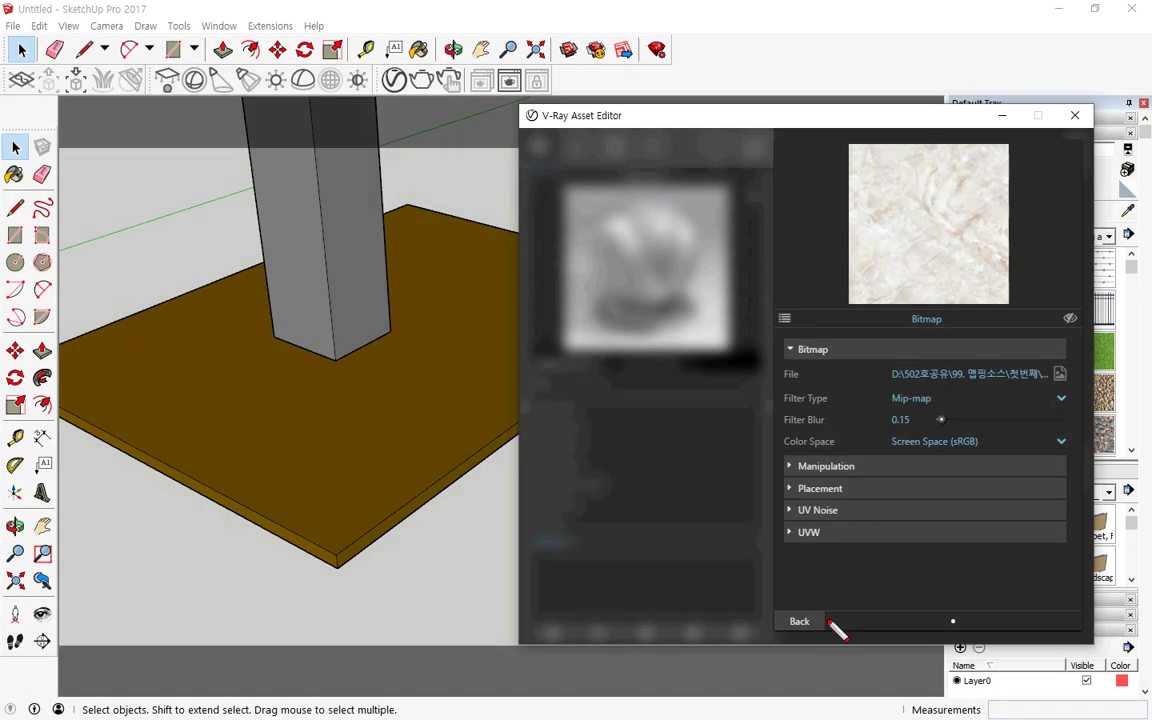
{"action": "mouse_move", "coordinate": [808, 644]}
{"action": "left_mouse_down"}
{"action": "mouse_move", "coordinate": [776, 640]}
{"action": "mouse_move", "coordinate": [818, 598]}
{"action": "mouse_move", "coordinate": [825, 638]}
{"action": "left_mouse_up"}
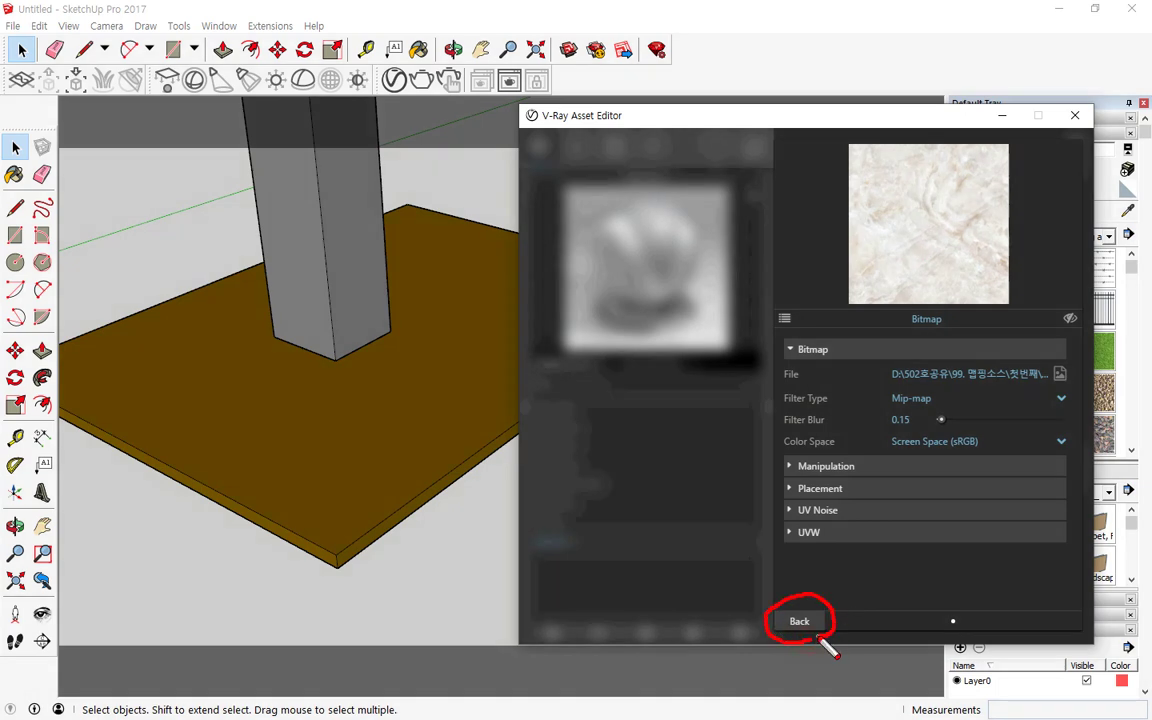
{"action": "key", "text": "Escape"}
- Return from the bitmap settings to the Generic1 material's settings to check the marble texture on the column
{"action": "left_click", "coordinate": [800, 622]}
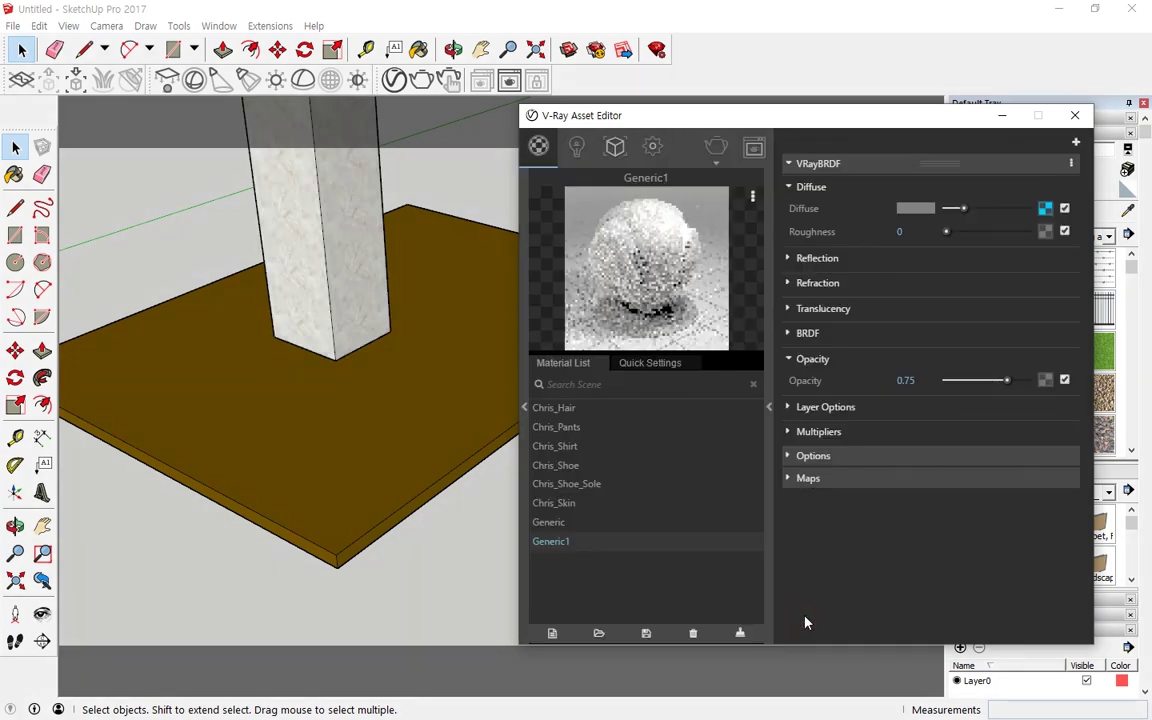
{"action": "mouse_move", "coordinate": [365, 330]}
{"action": "left_mouse_down"}
{"action": "mouse_move", "coordinate": [278, 168]}
{"action": "mouse_move", "coordinate": [333, 323]}
{"action": "left_mouse_up"}
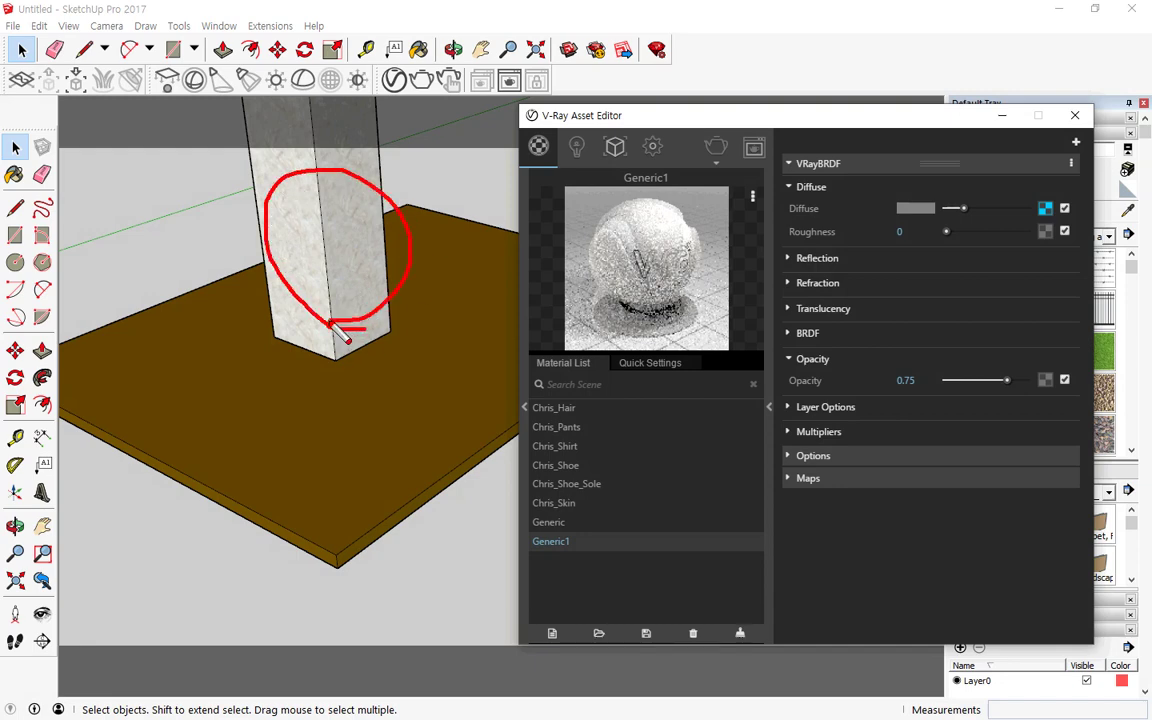
{"action": "key", "text": "Escape"}
- Select the Generic material and open the texture map selection for its diffuse colour
{"action": "left_click", "coordinate": [548, 522]}
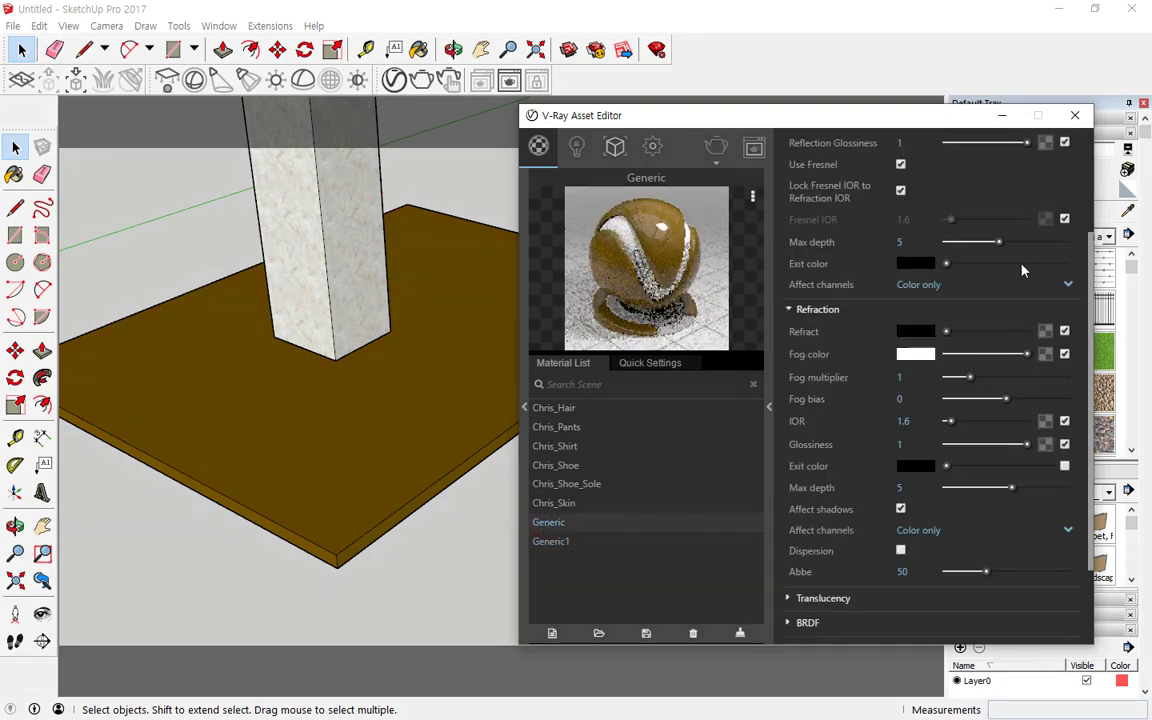
{"action": "scroll", "coordinate": [1041, 170], "scroll_direction": "up", "scroll_amount": 5}
{"action": "left_click", "coordinate": [1048, 211]}
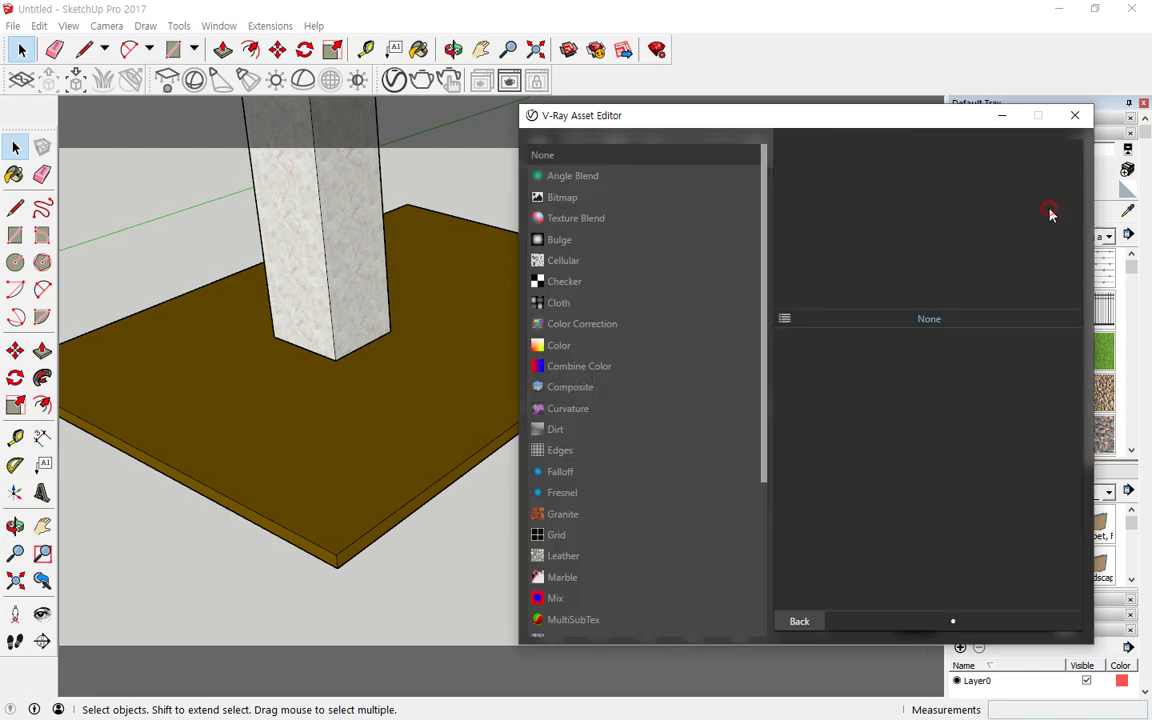
- Choose Bitmap for the Generic material's Diffuse texture and look through the 대리석, 가죽 and 나무 image folders
{"action": "left_click", "coordinate": [557, 197]}
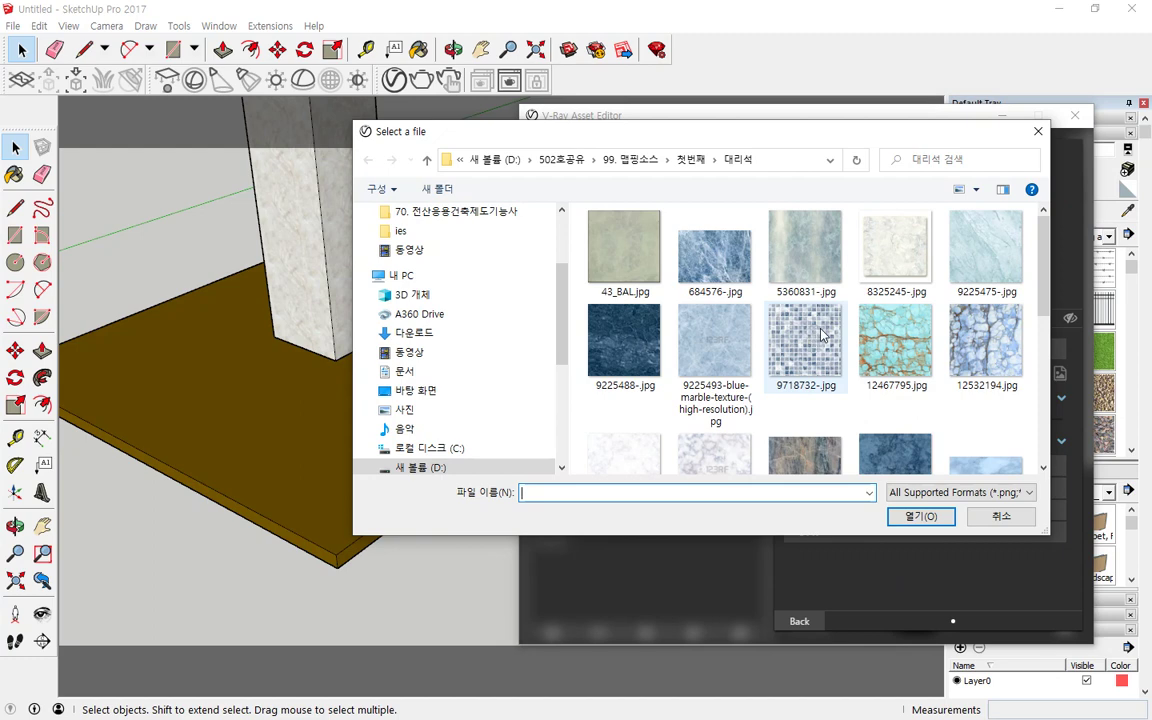
{"action": "scroll", "coordinate": [828, 328], "scroll_direction": "down", "scroll_amount": 1}
{"action": "scroll", "coordinate": [951, 380], "scroll_direction": "down", "scroll_amount": 5}
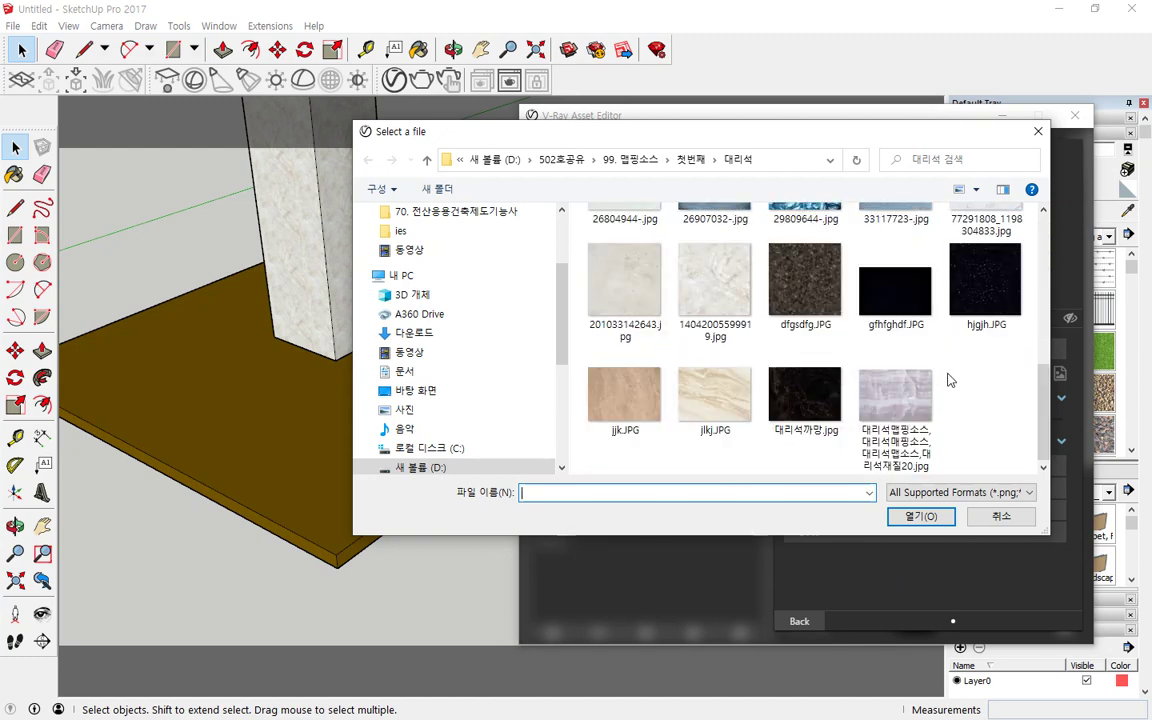
{"action": "scroll", "coordinate": [951, 380], "scroll_direction": "up", "scroll_amount": 6}
{"action": "scroll", "coordinate": [951, 380], "scroll_direction": "down", "scroll_amount": 6}
{"action": "scroll", "coordinate": [951, 380], "scroll_direction": "up", "scroll_amount": 6}
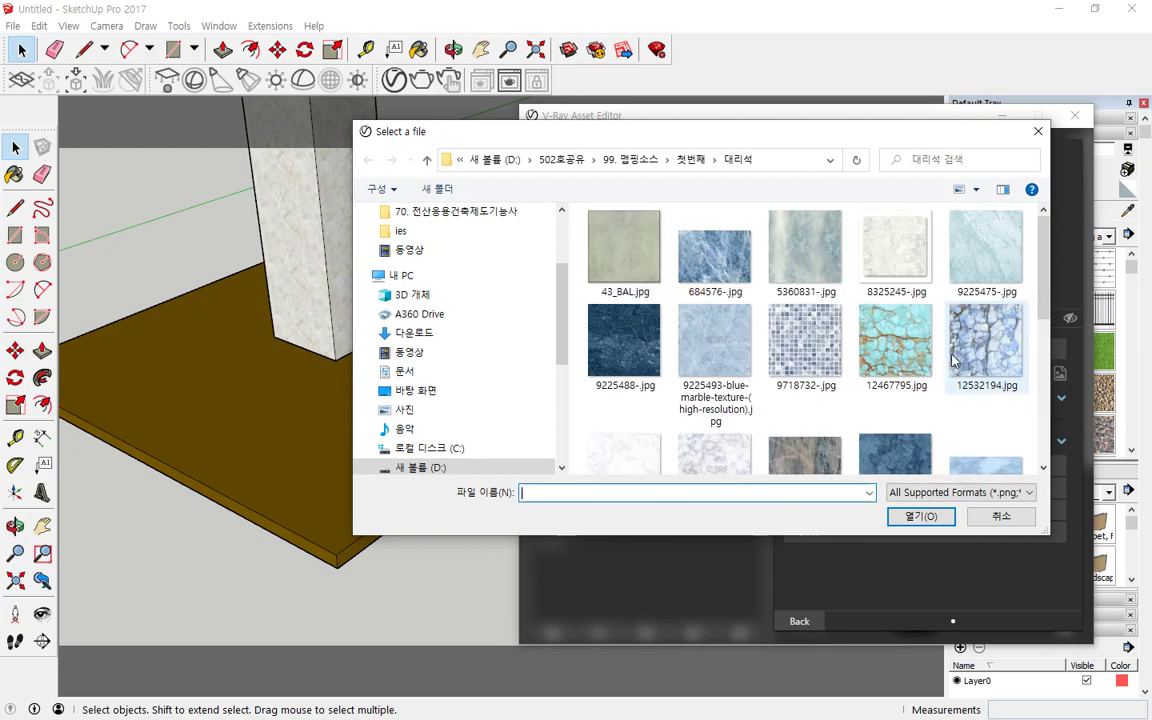
{"action": "left_click", "coordinate": [686, 158]}
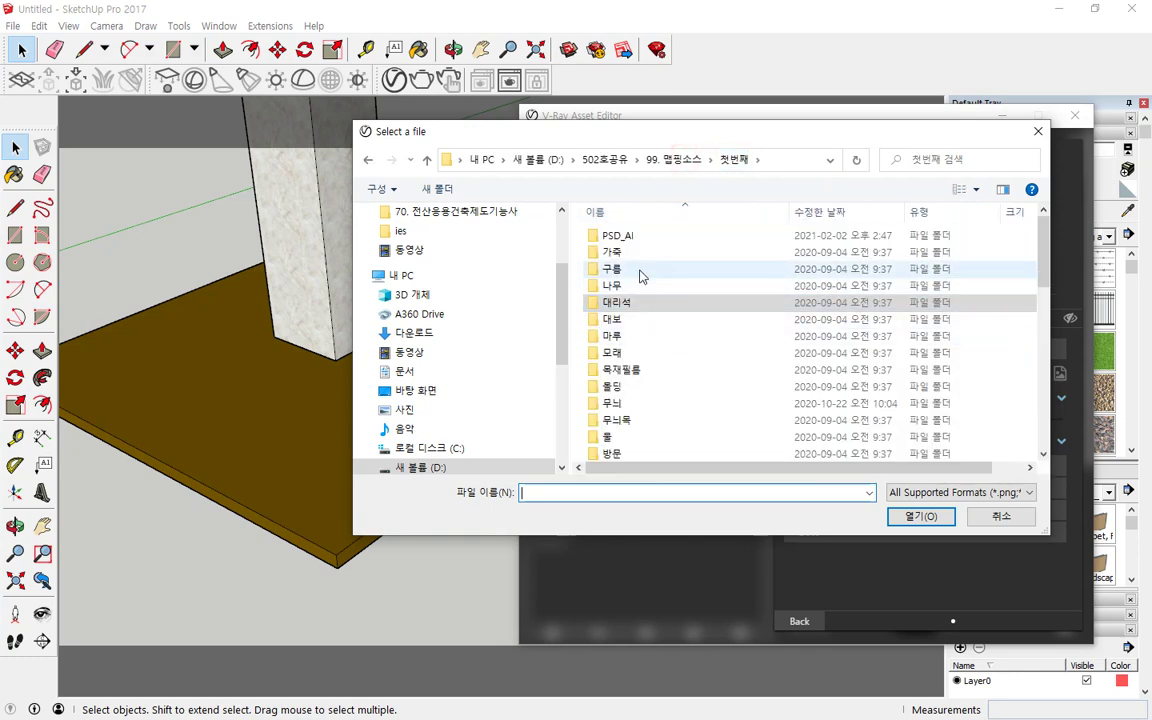
{"action": "double_click", "coordinate": [636, 252]}
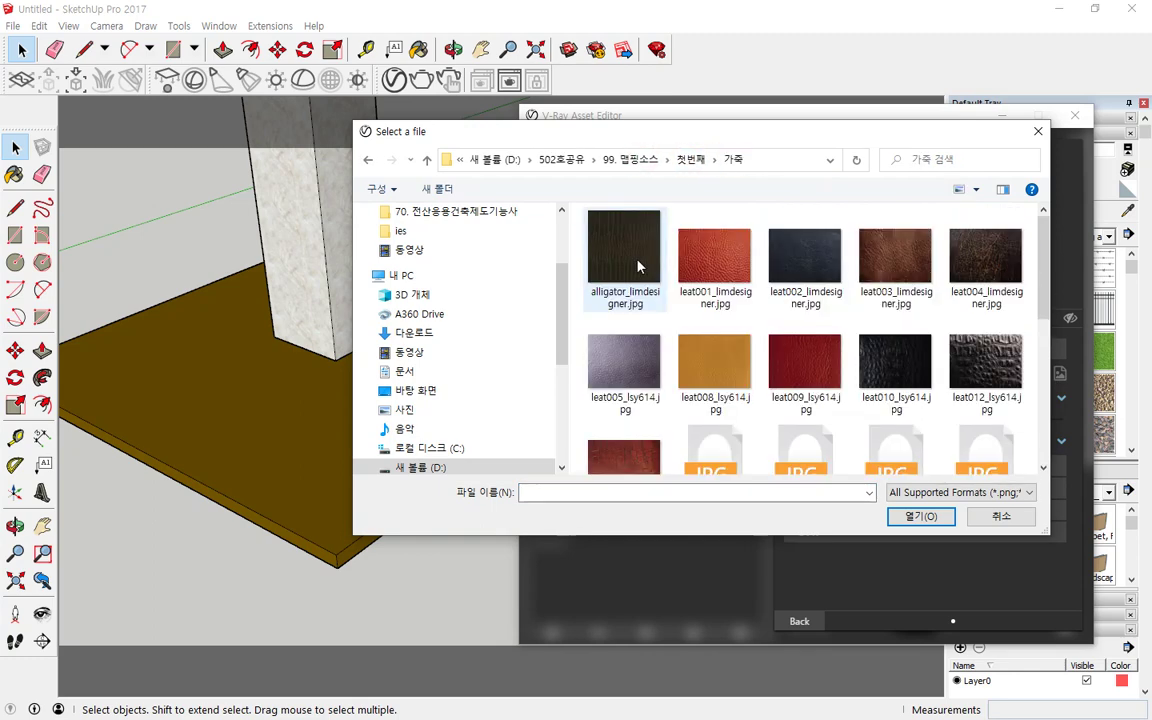
{"action": "scroll", "coordinate": [818, 211], "scroll_direction": "down", "scroll_amount": 3}
{"action": "scroll", "coordinate": [818, 211], "scroll_direction": "up", "scroll_amount": 3}
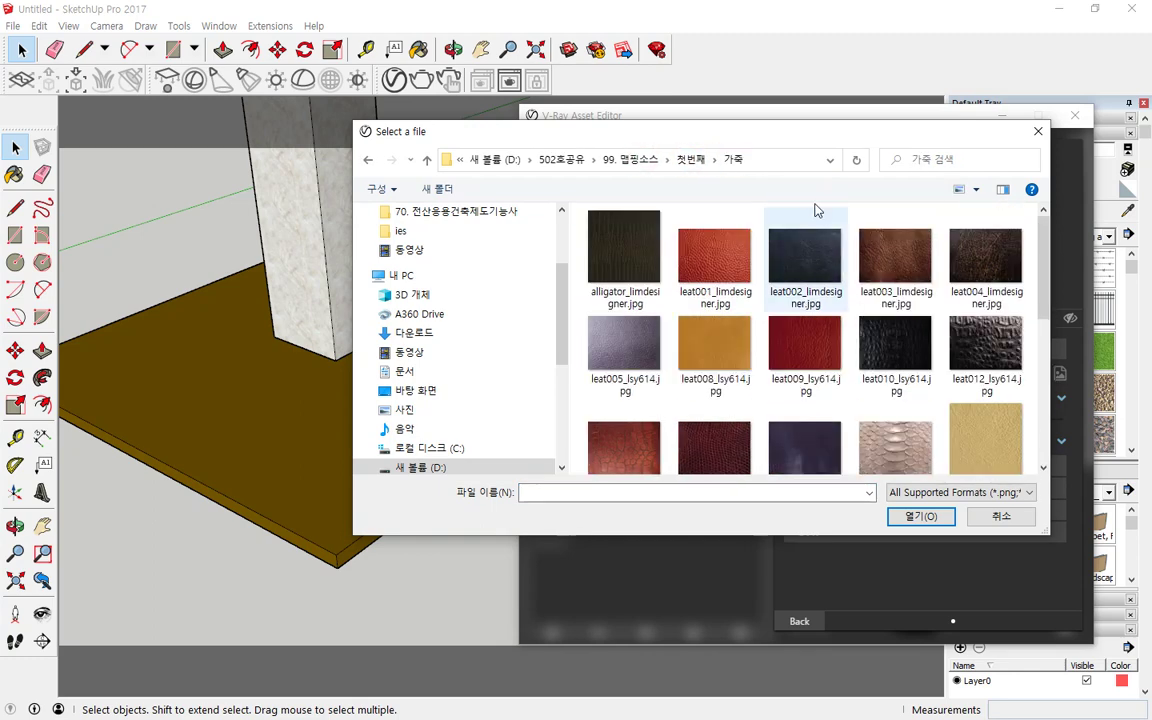
{"action": "left_click", "coordinate": [695, 162]}
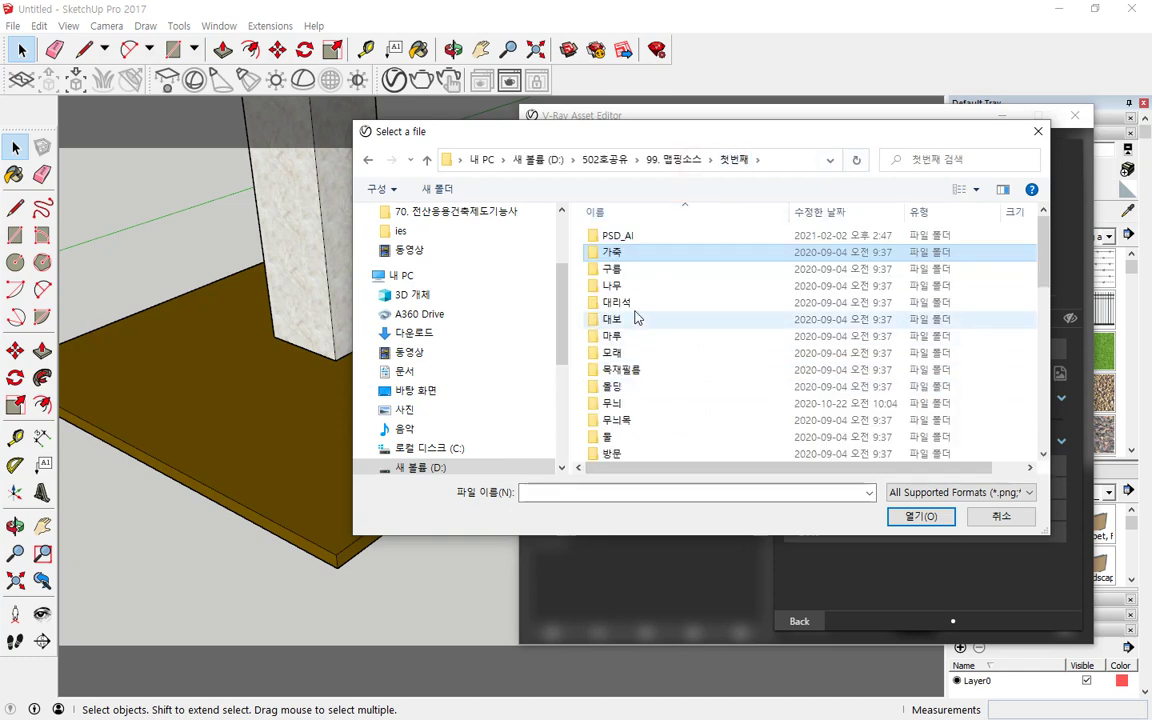
{"action": "double_click", "coordinate": [570, 257]}
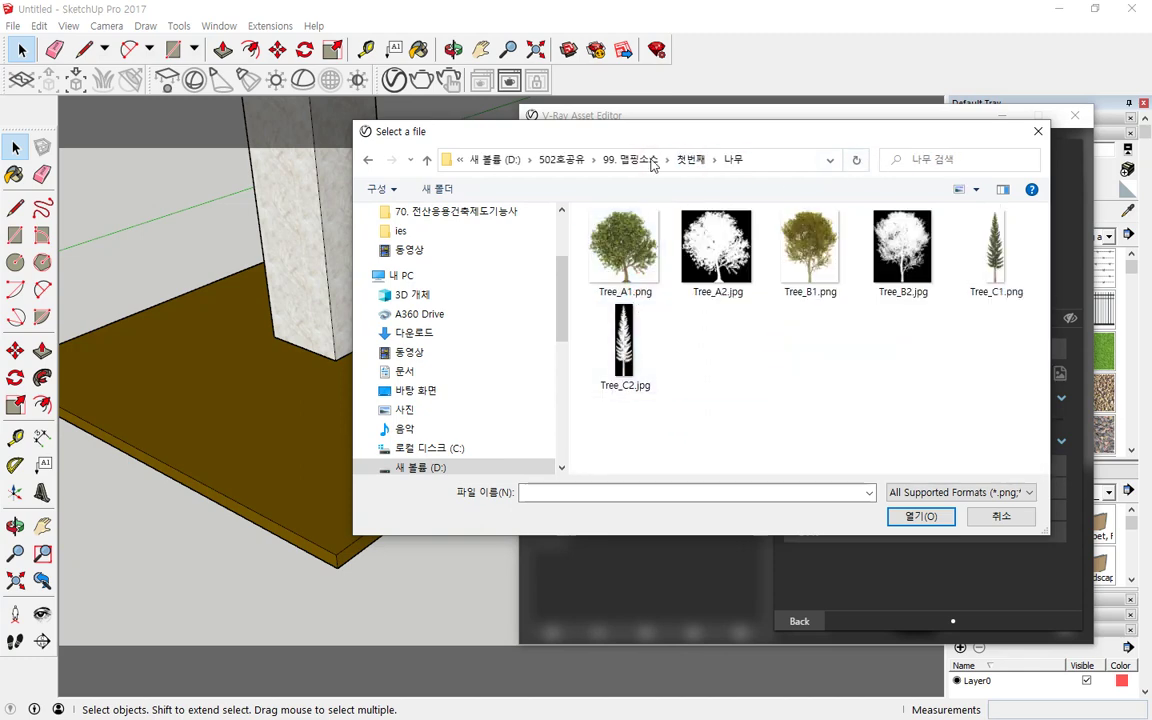
- Load the grey-brown wood-grain image from the 목재필름 folder as the Generic material's Diffuse bitmap
{"action": "left_click", "coordinate": [690, 159]}
{"action": "scroll", "coordinate": [710, 382], "scroll_direction": "down", "scroll_amount": 2}
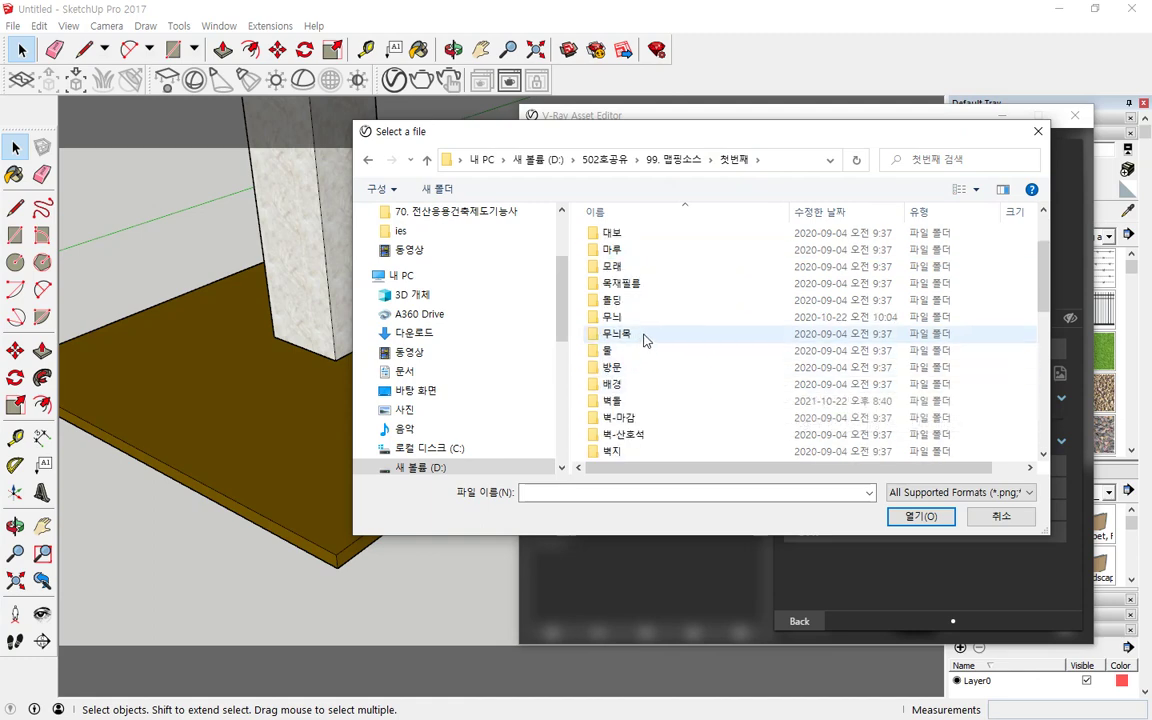
{"action": "double_click", "coordinate": [637, 286]}
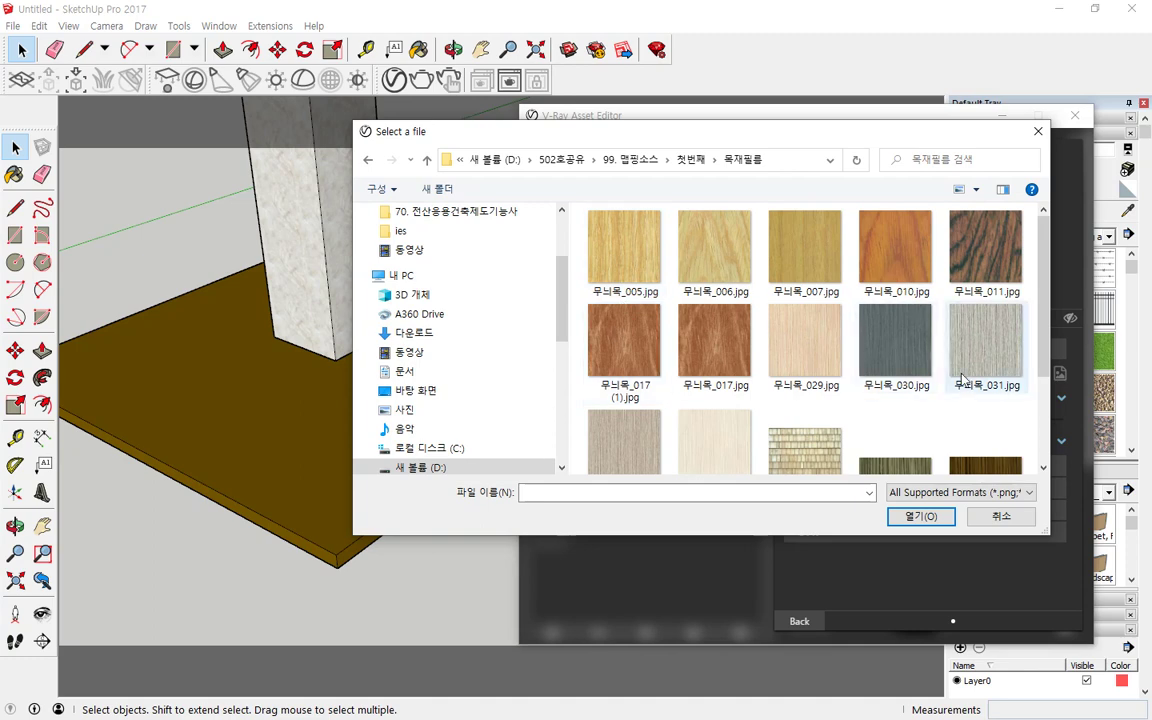
{"action": "scroll", "coordinate": [969, 386], "scroll_direction": "down", "scroll_amount": 3}
{"action": "scroll", "coordinate": [969, 386], "scroll_direction": "up", "scroll_amount": 3}
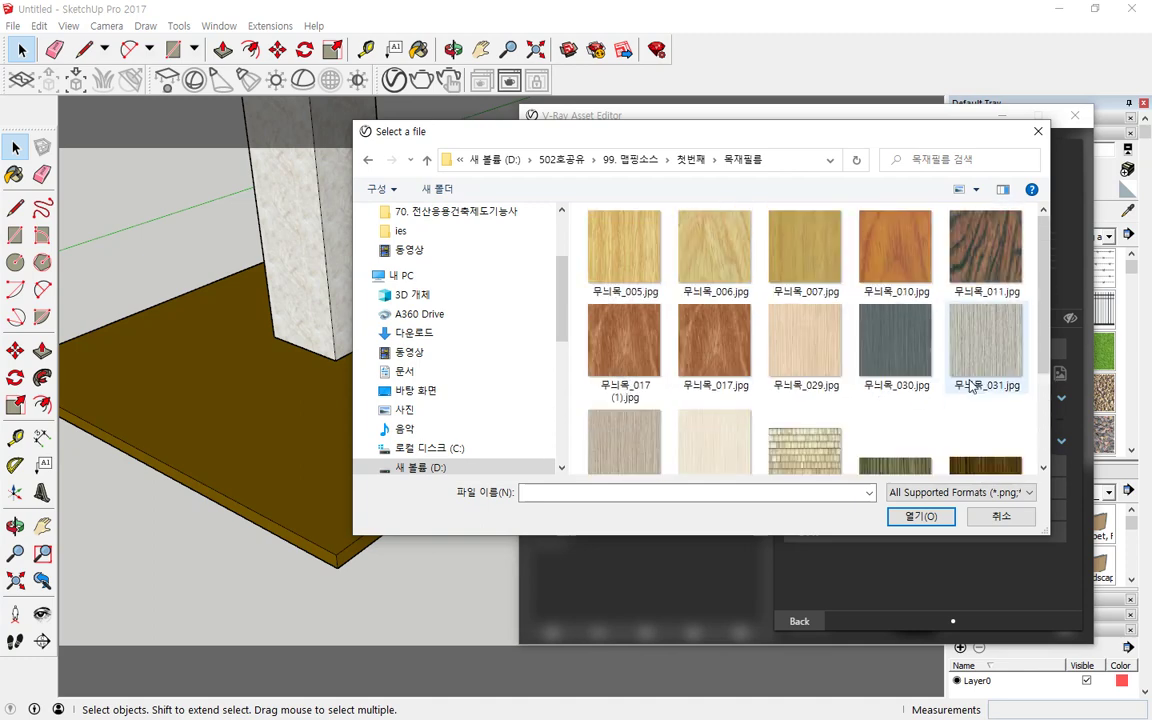
{"action": "left_click", "coordinate": [603, 441]}
{"action": "left_click", "coordinate": [915, 516]}
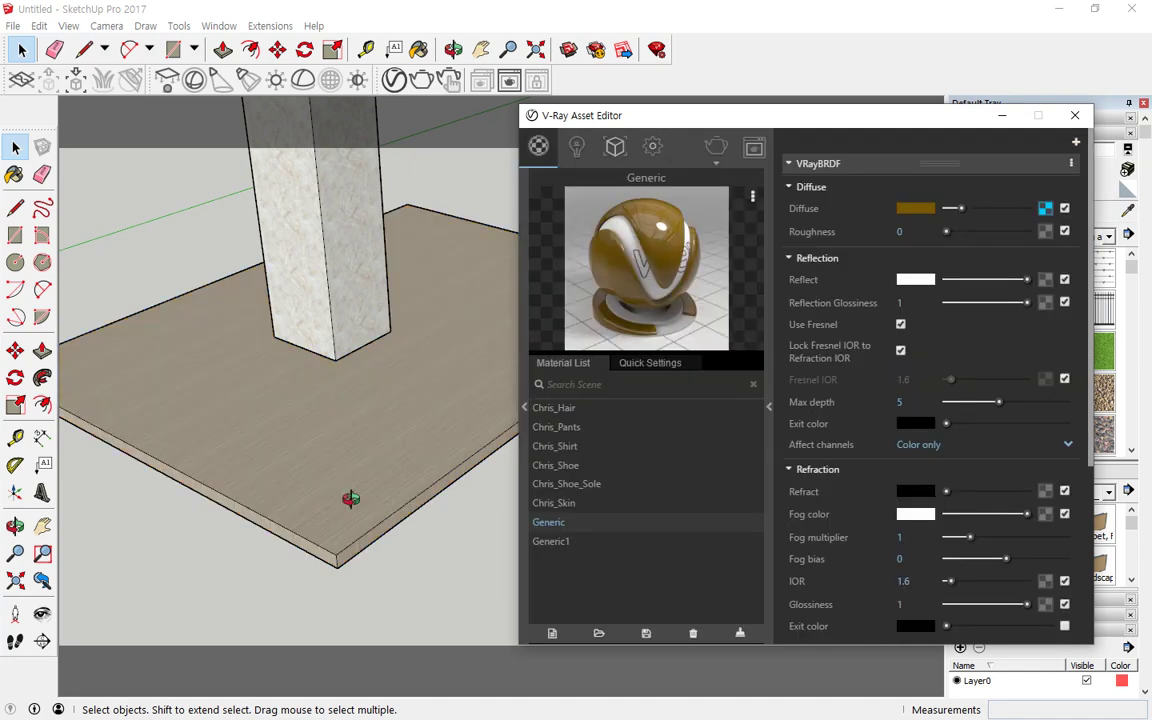
- Render the column and floor slab with V-Ray to check the wood-grain floor material
{"action": "mouse_move", "coordinate": [350, 499]}
{"action": "middle_mouse_down"}
{"action": "mouse_move", "coordinate": [244, 501]}
{"action": "mouse_move", "coordinate": [483, 494]}
{"action": "mouse_move", "coordinate": [393, 507]}
{"action": "mouse_move", "coordinate": [370, 427]}
{"action": "mouse_move", "coordinate": [72, 465]}
{"action": "mouse_move", "coordinate": [381, 465]}
{"action": "mouse_move", "coordinate": [417, 485]}
{"action": "middle_mouse_up"}
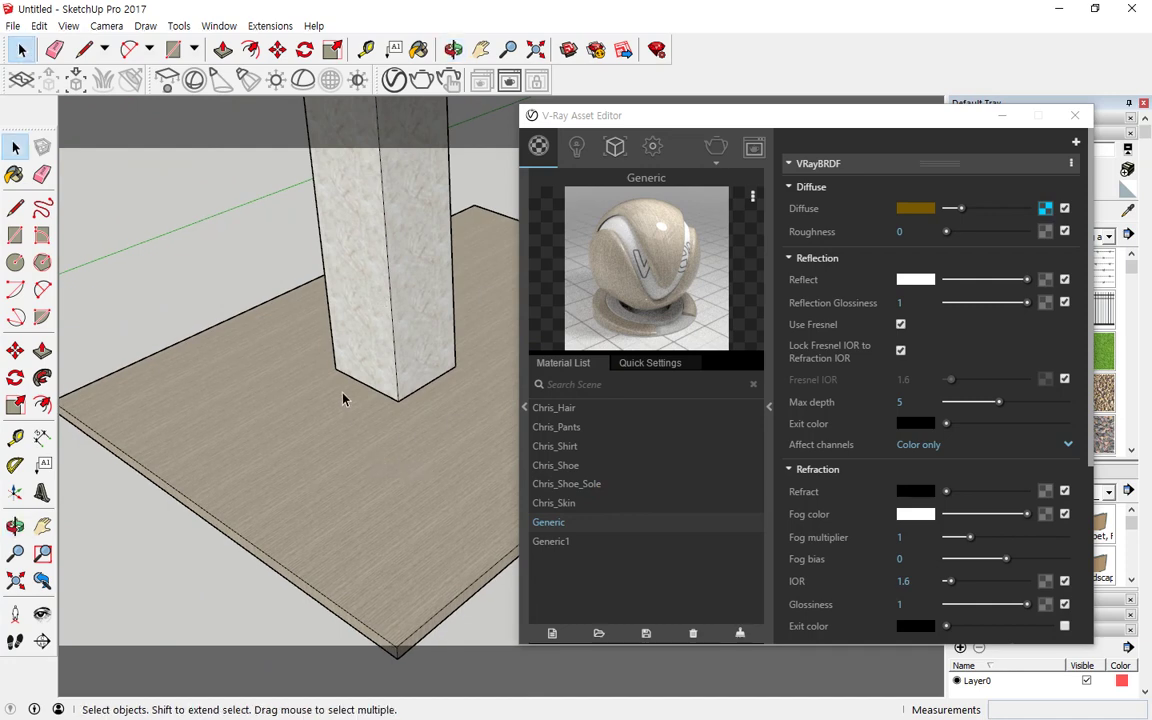
{"action": "left_click", "coordinate": [715, 148]}
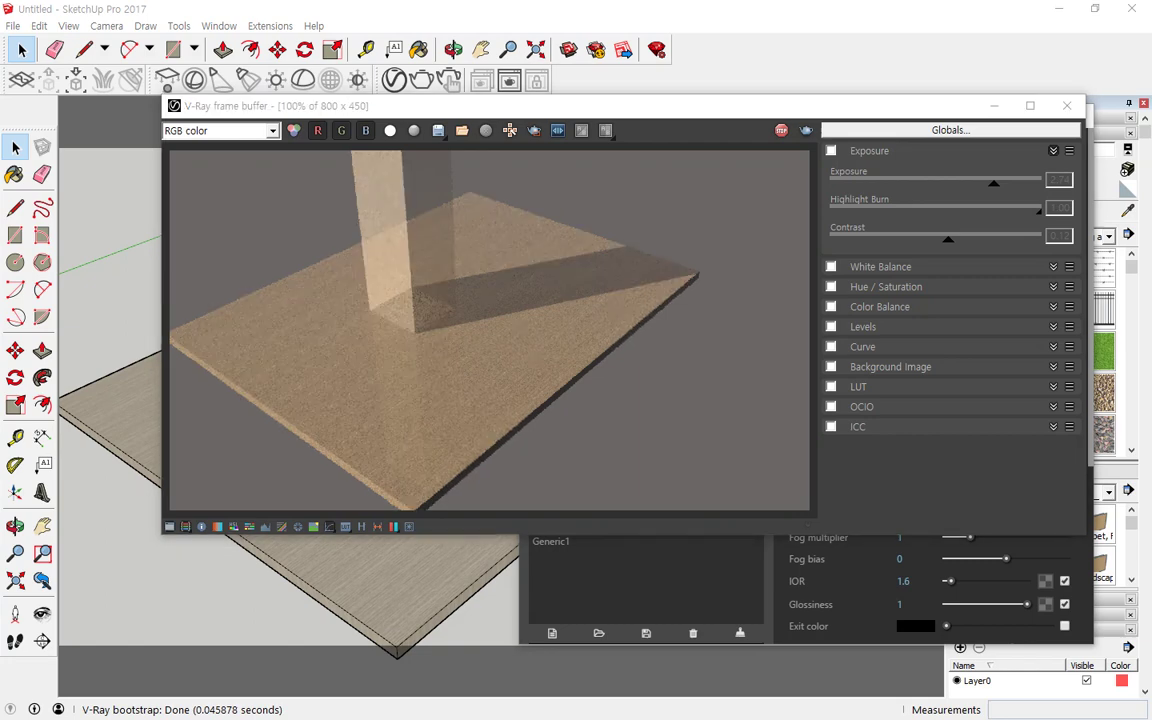
{"action": "left_click", "coordinate": [578, 10]}
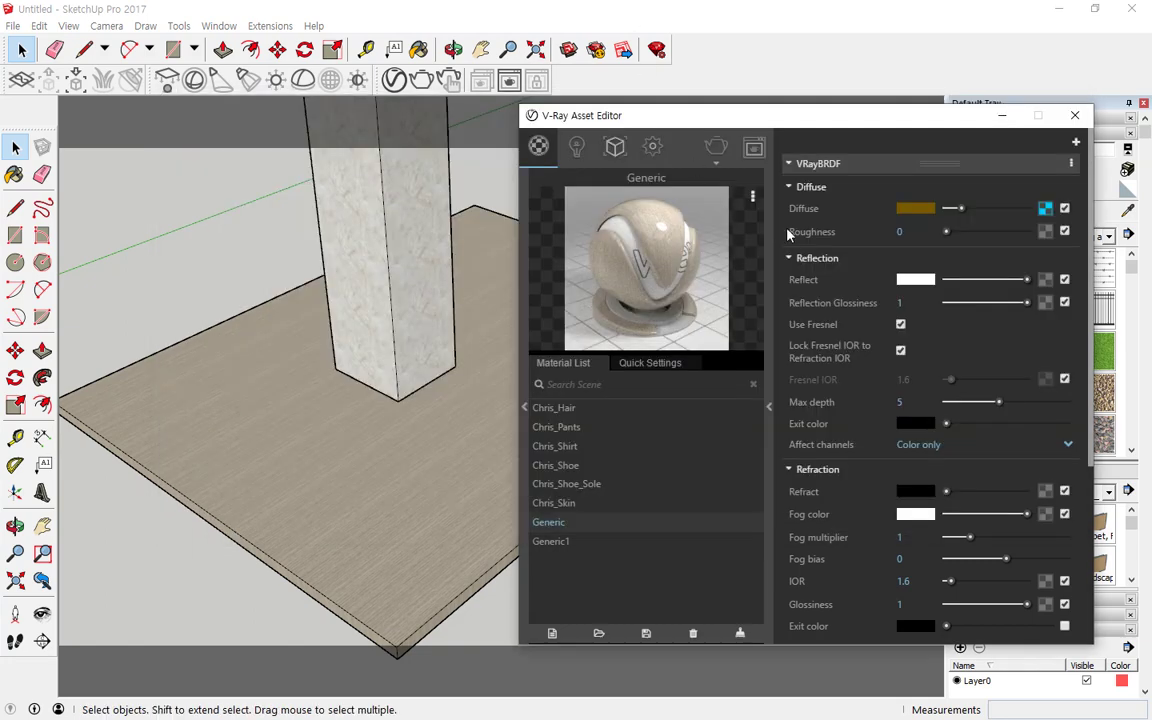
- Load 20190509_133636.jpg from the 배경 folder as the Generic material's Reflect bitmap and render the scene
{"action": "left_click", "coordinate": [1046, 285]}
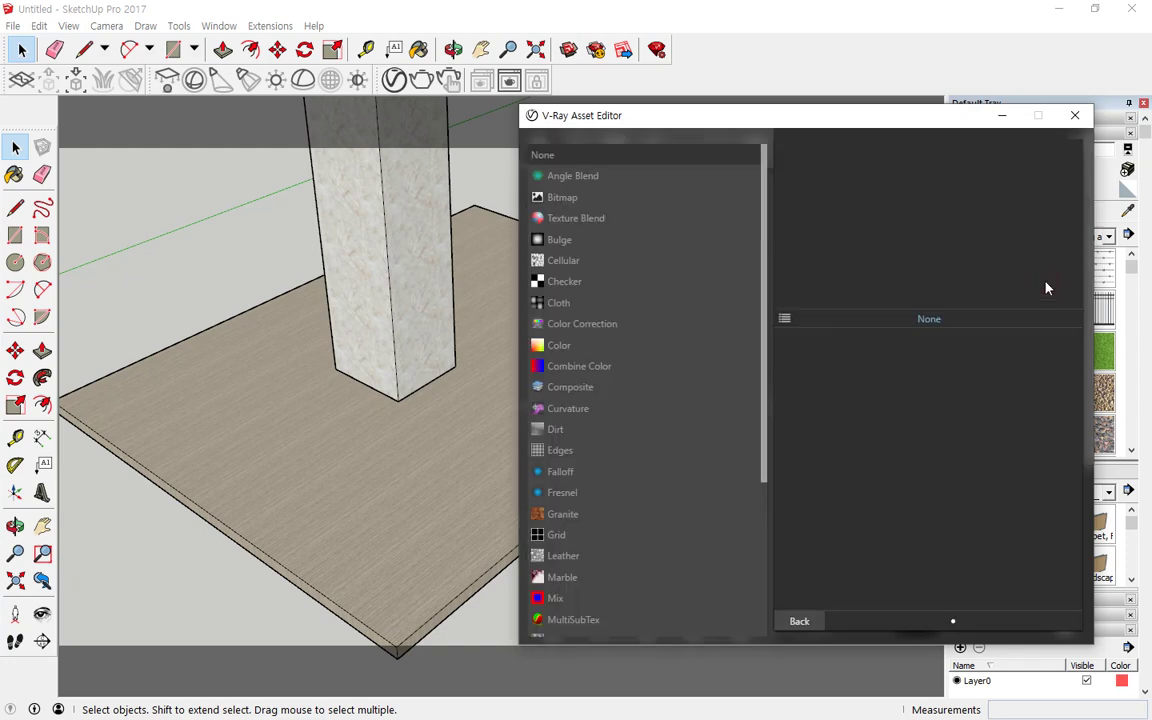
{"action": "left_click", "coordinate": [595, 202]}
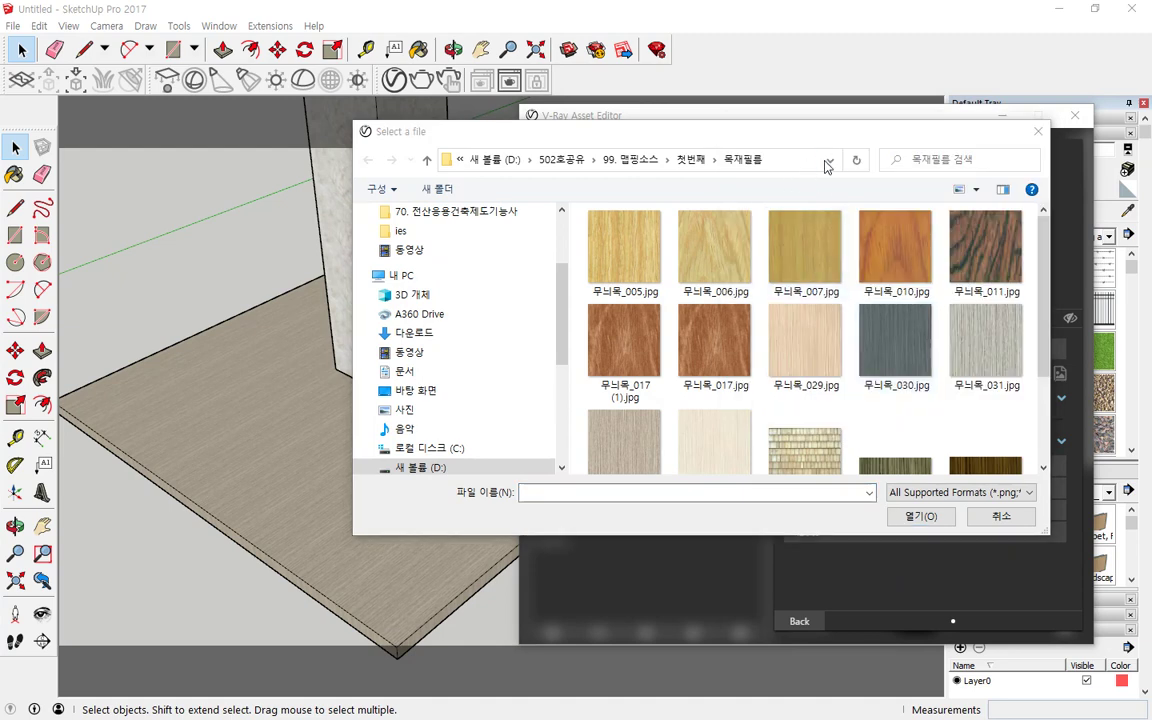
{"action": "left_click", "coordinate": [701, 159]}
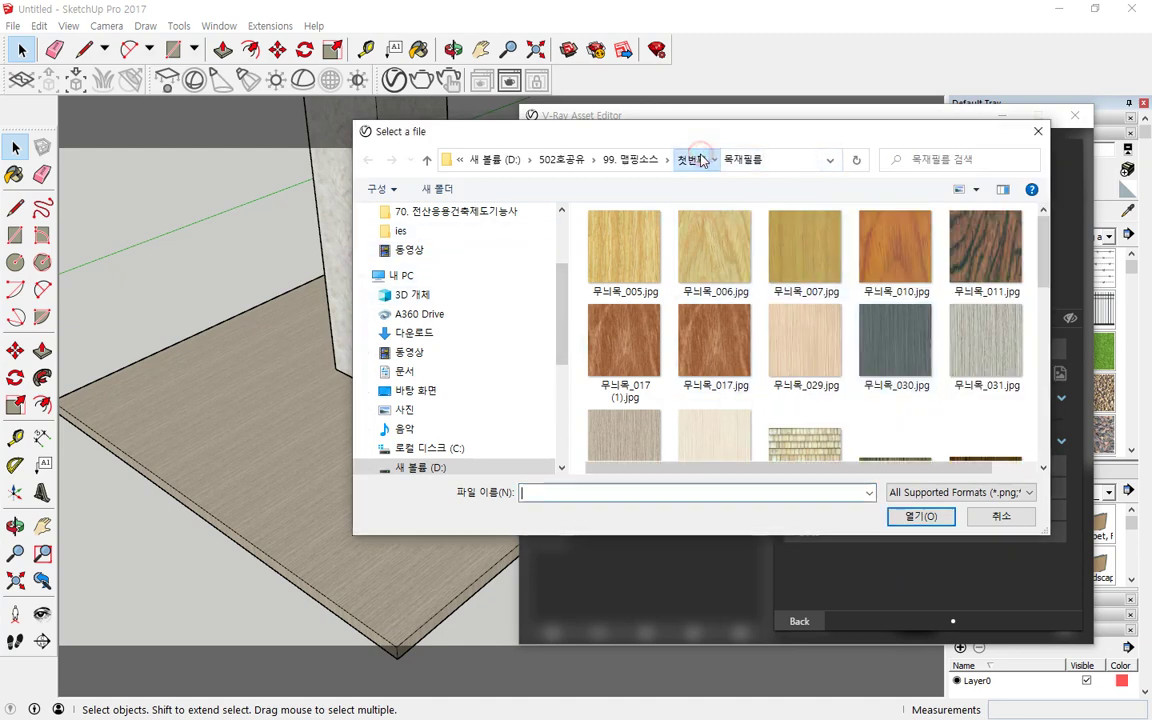
{"action": "scroll", "coordinate": [684, 355], "scroll_direction": "down", "scroll_amount": 1}
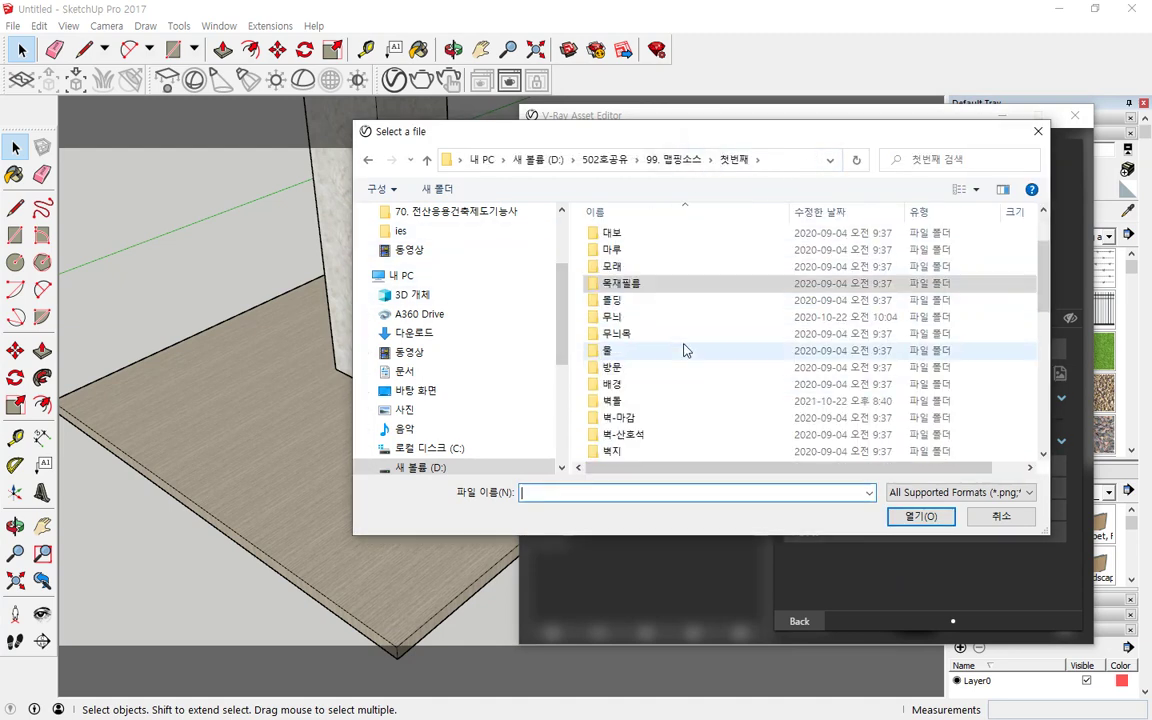
{"action": "double_click", "coordinate": [638, 368]}
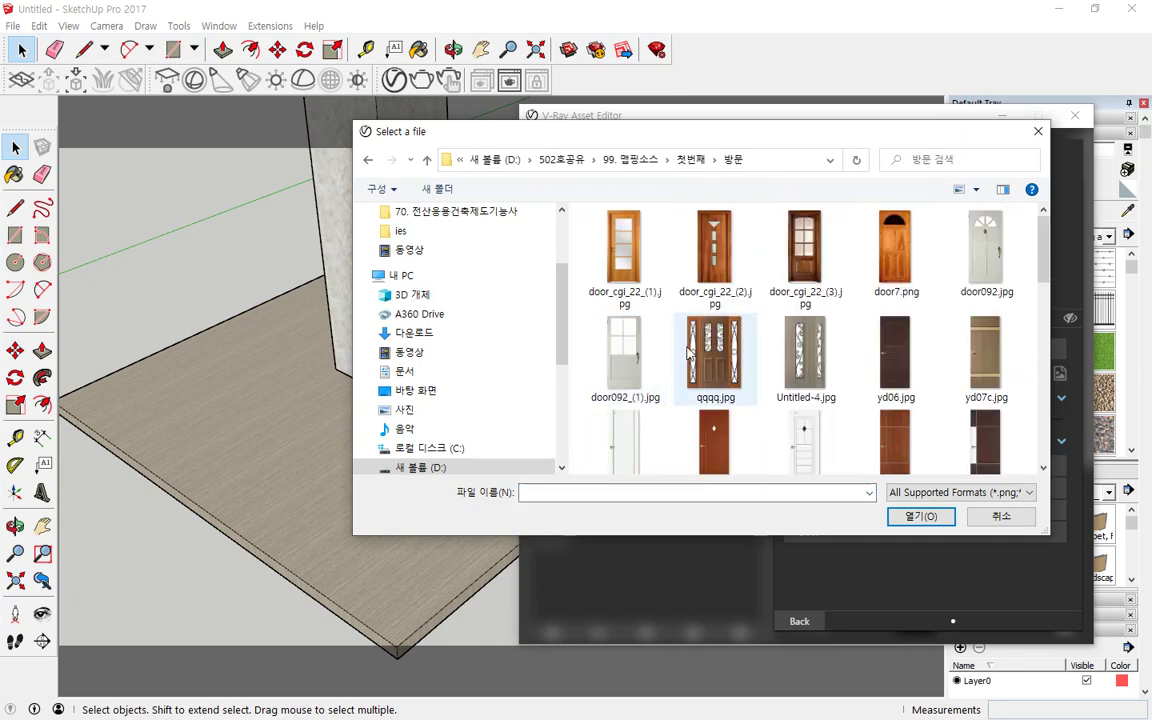
{"action": "left_click", "coordinate": [690, 160]}
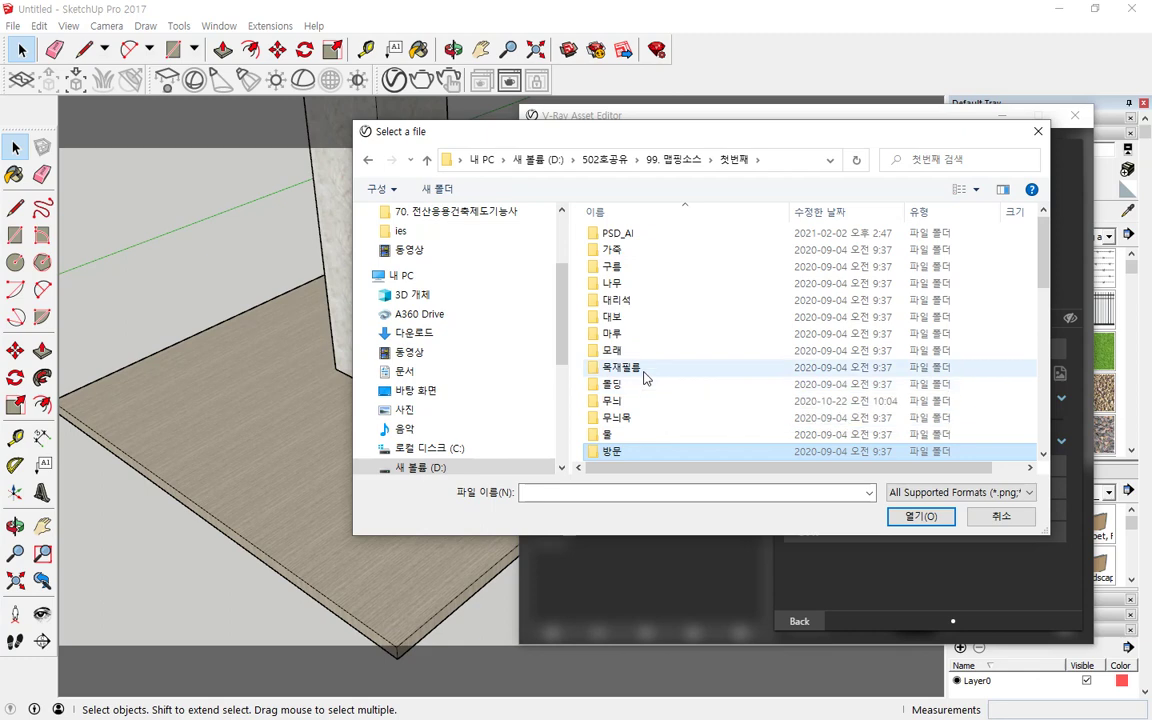
{"action": "scroll", "coordinate": [645, 378], "scroll_direction": "down", "scroll_amount": 1}
{"action": "double_click", "coordinate": [643, 416]}
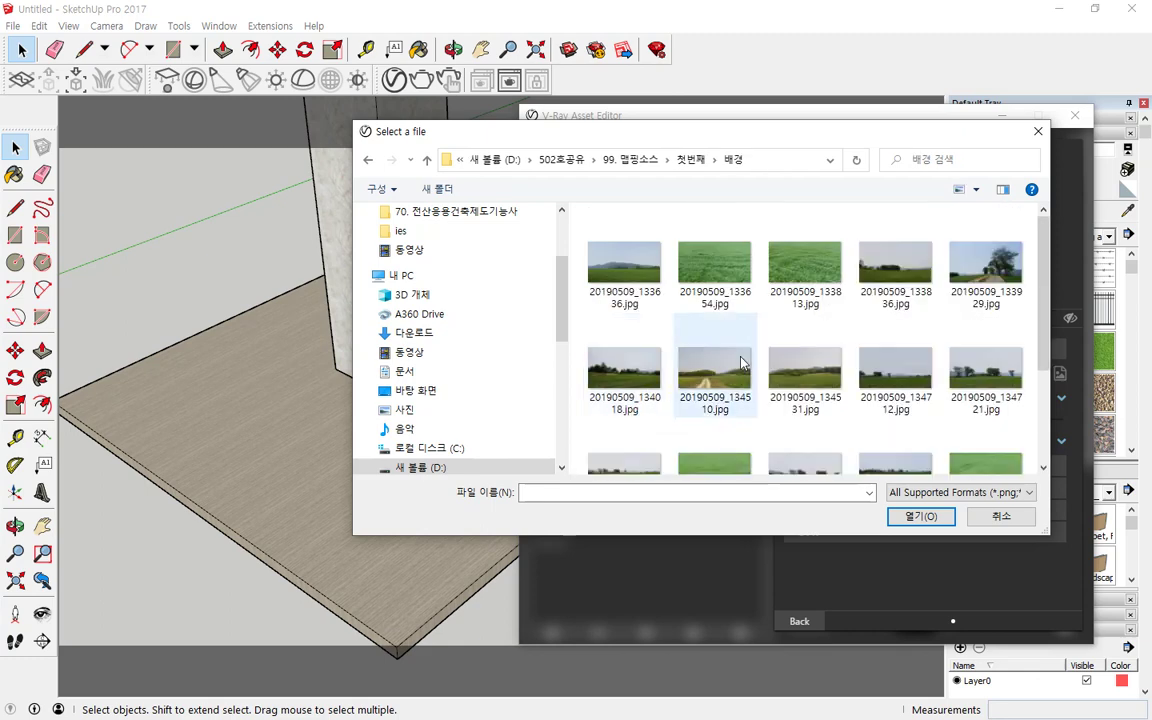
{"action": "left_click", "coordinate": [636, 252]}
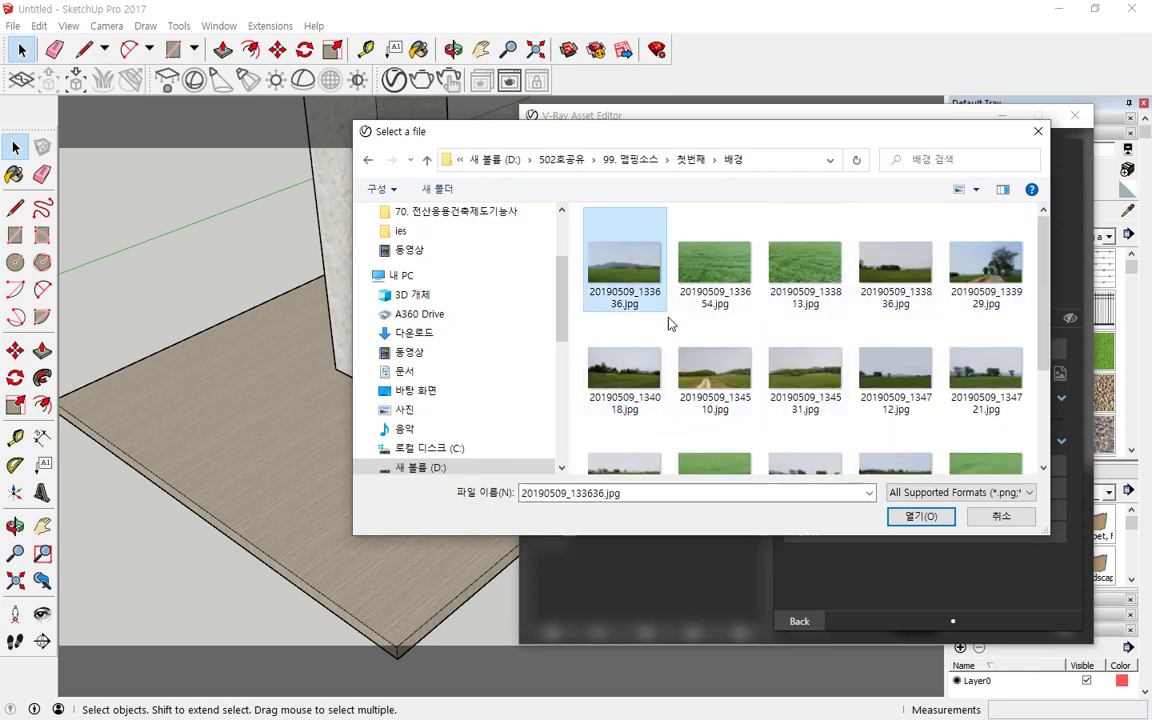
{"action": "left_click", "coordinate": [918, 516]}
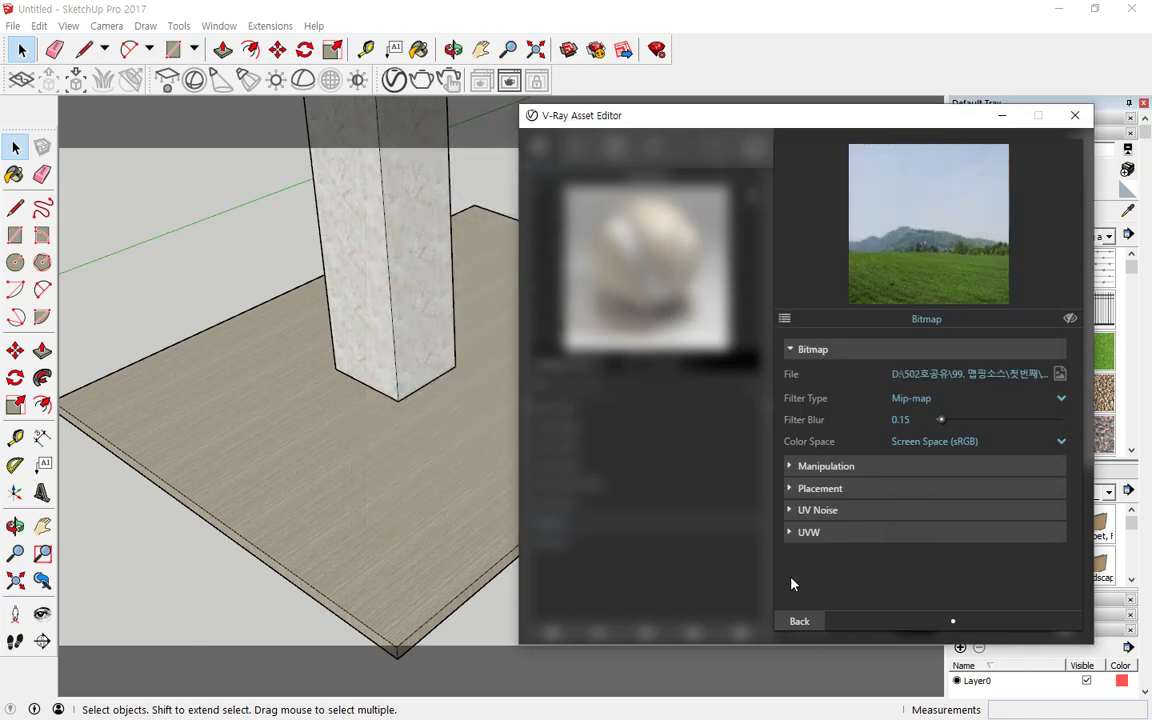
{"action": "left_click", "coordinate": [799, 621]}
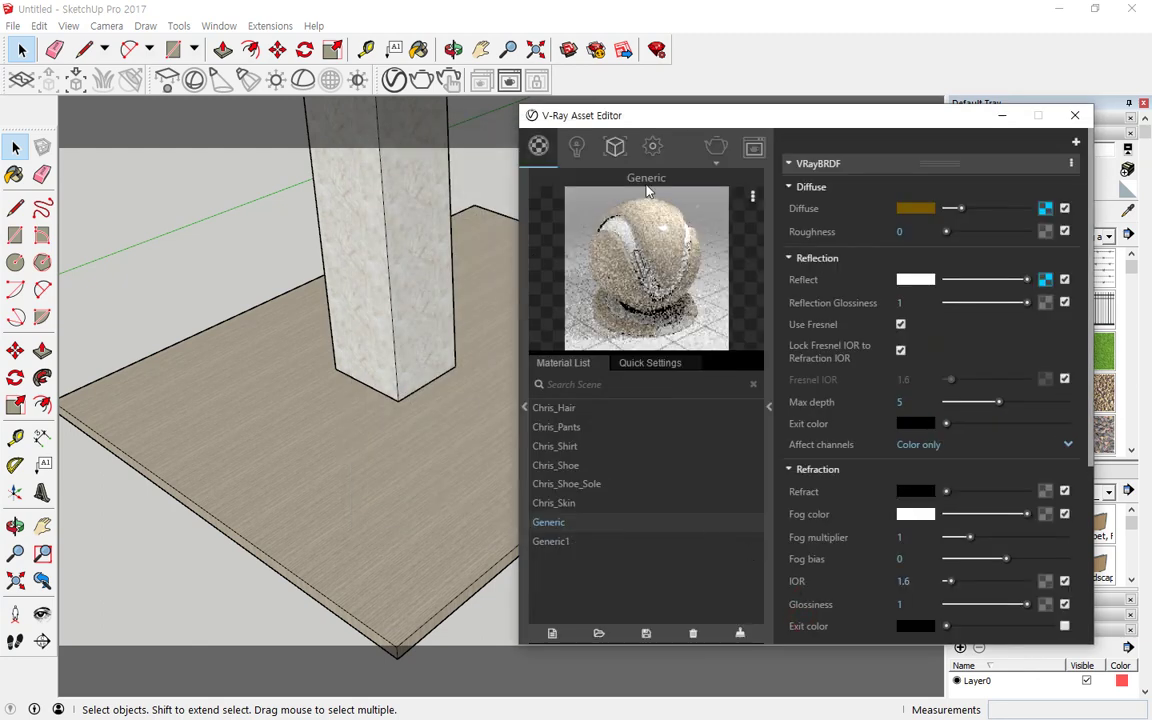
{"action": "left_click", "coordinate": [715, 147]}
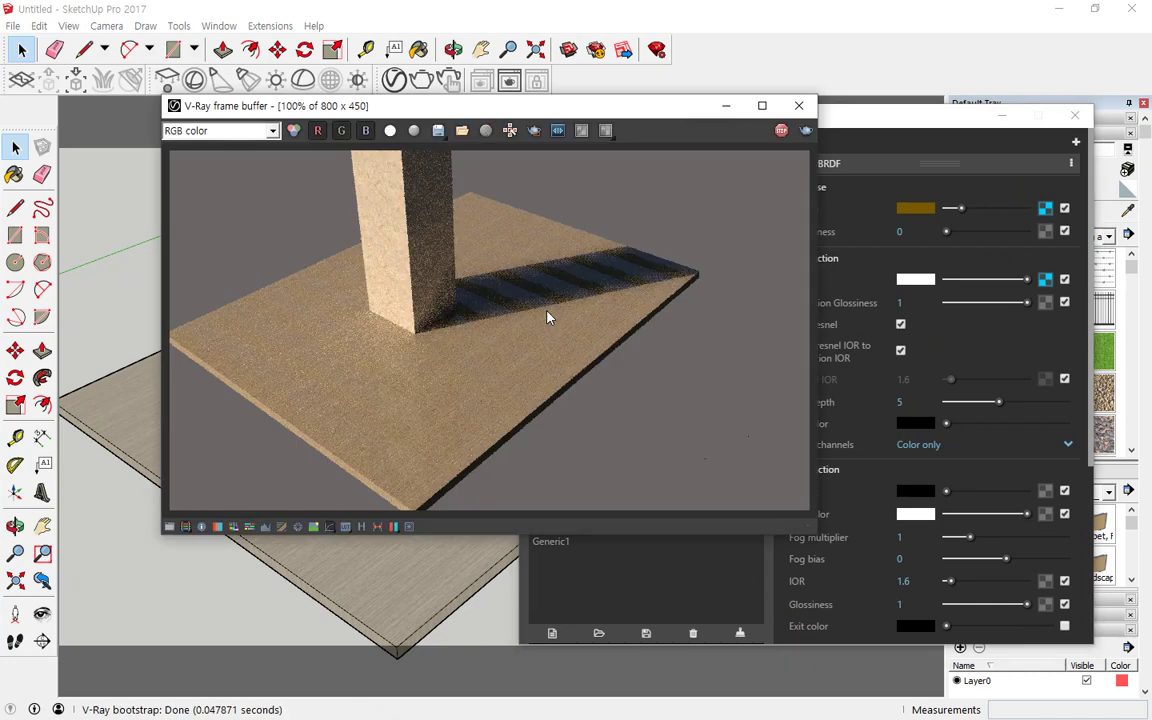
- Disable the Generic material's Diffuse texture and render the scene again
{"action": "left_click", "coordinate": [1065, 206]}
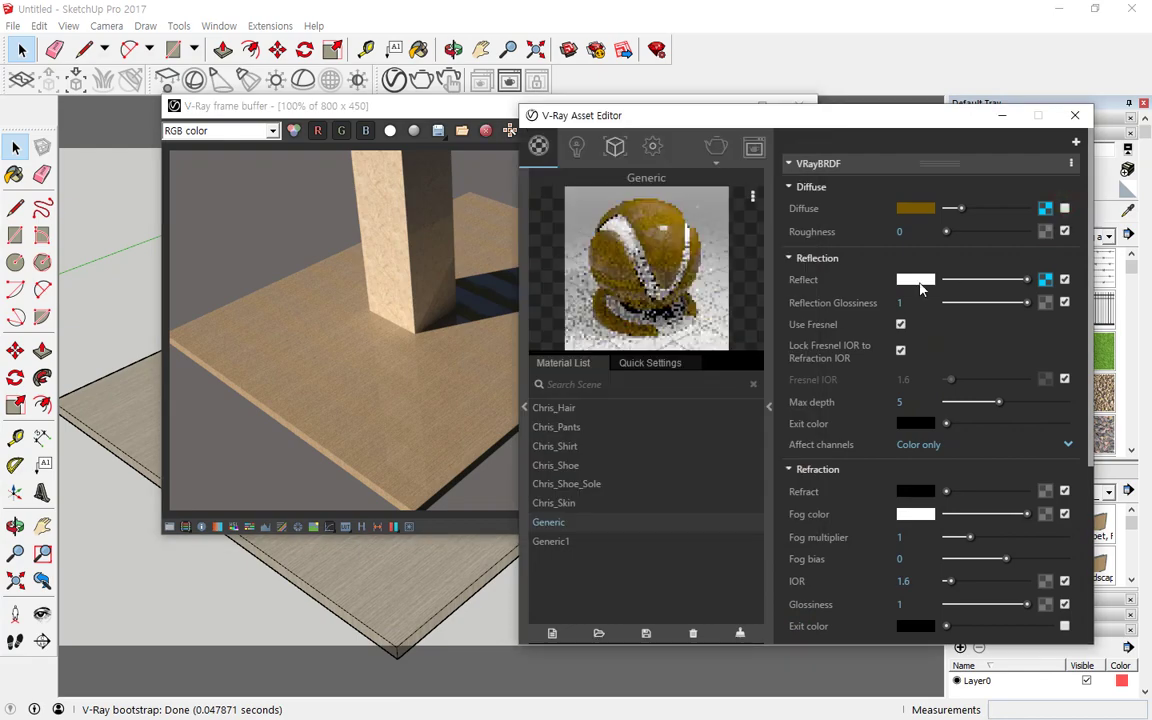
{"action": "left_click", "coordinate": [473, 308]}
{"action": "left_click", "coordinate": [806, 131]}
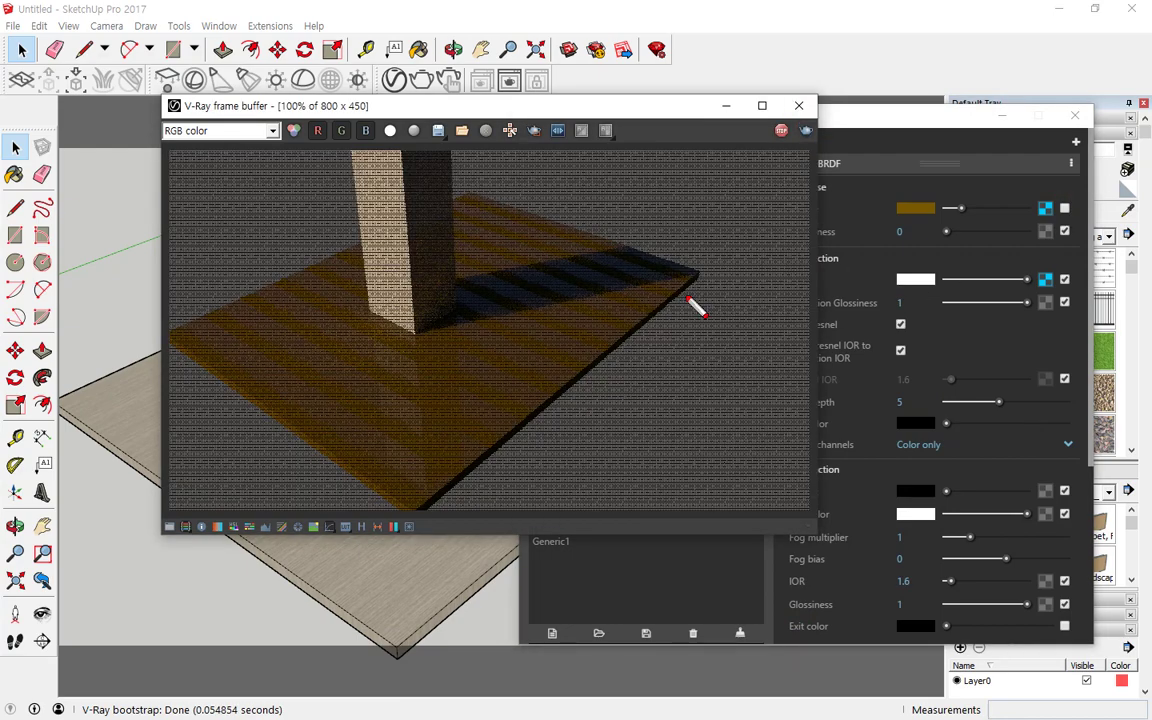
{"action": "left_click_drag", "start_coordinate": [695, 268], "coordinate": [691, 300]}
{"action": "left_click_drag", "start_coordinate": [320, 332], "coordinate": [322, 331]}
{"action": "left_click_drag", "start_coordinate": [318, 368], "coordinate": [320, 370]}
{"action": "left_click_drag", "start_coordinate": [692, 302], "coordinate": [462, 500]}
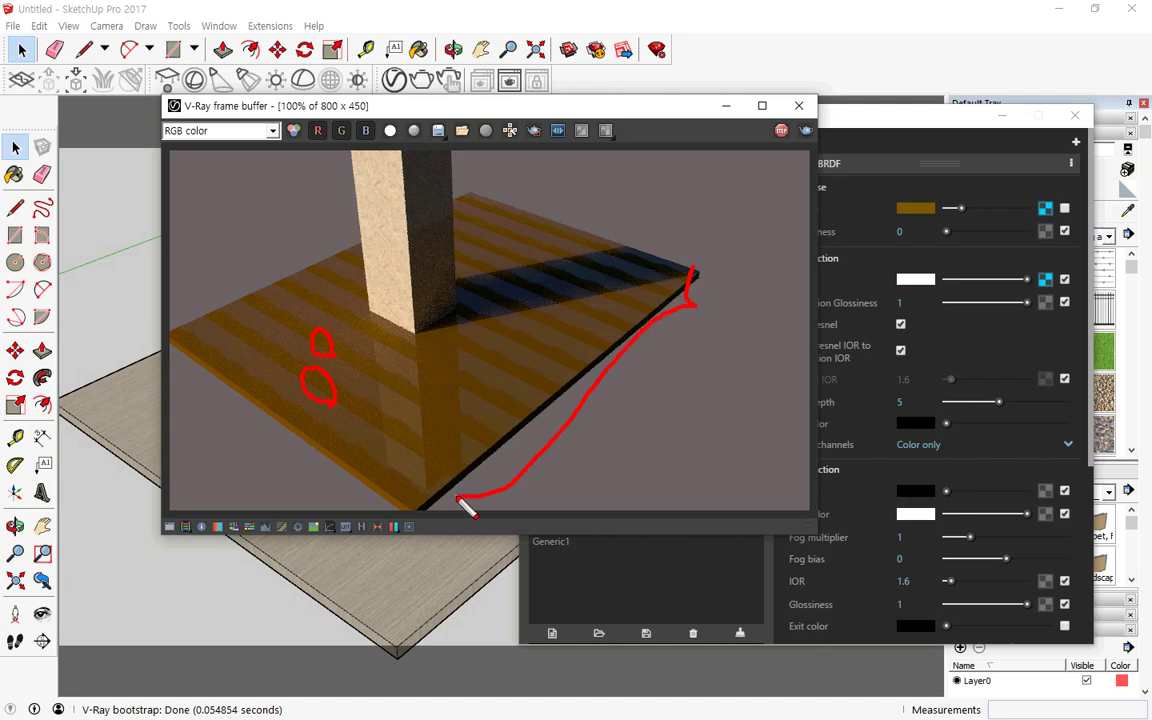
{"action": "key", "text": "Escape"}
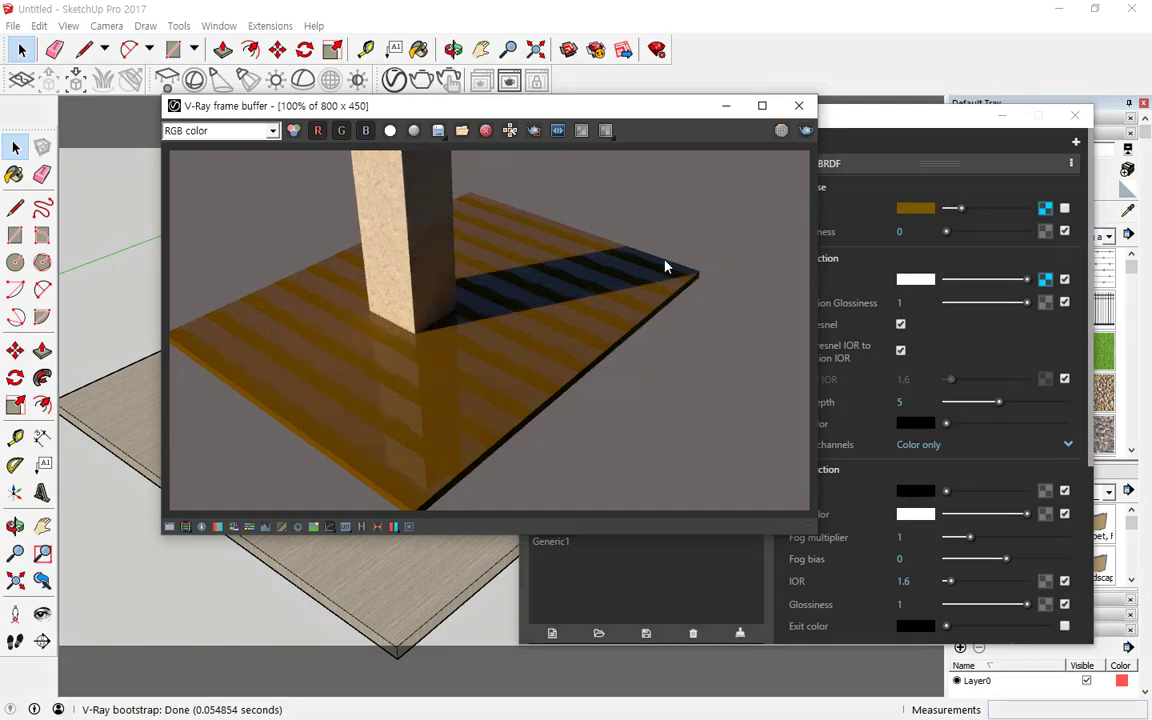
- Close the V-Ray Asset Editor, the render progress window and the frame buffer
{"action": "left_click", "coordinate": [1077, 117]}
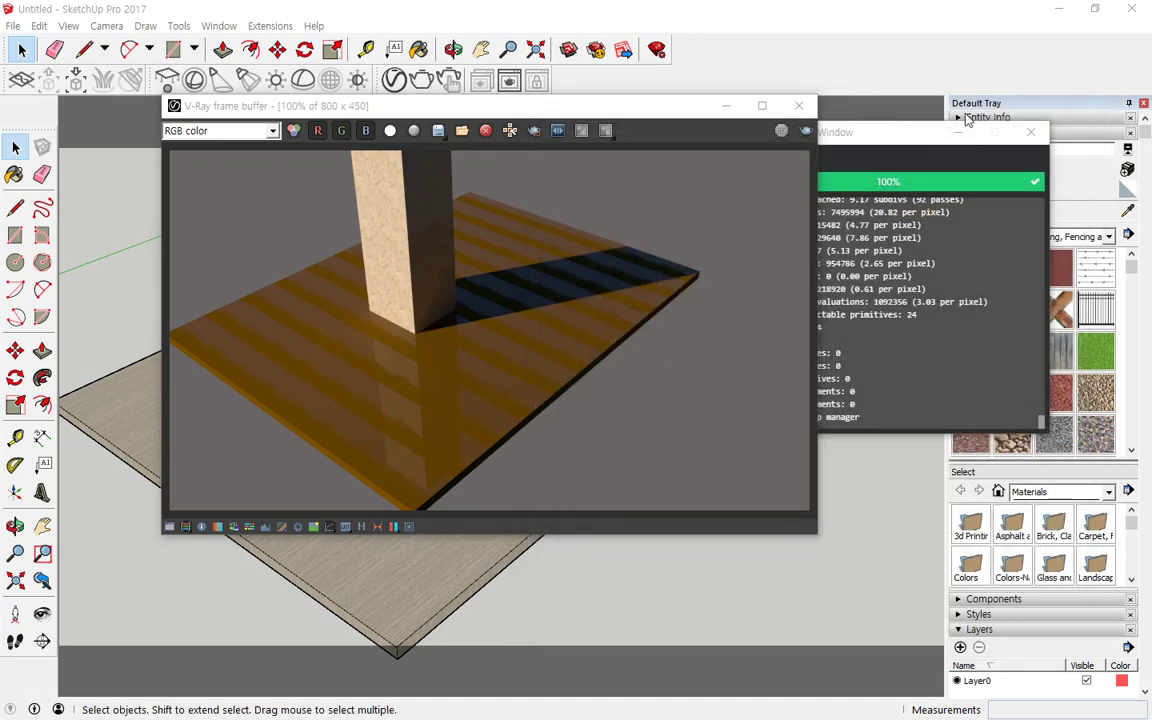
{"action": "left_click", "coordinate": [1031, 132]}
{"action": "left_click", "coordinate": [799, 106]}
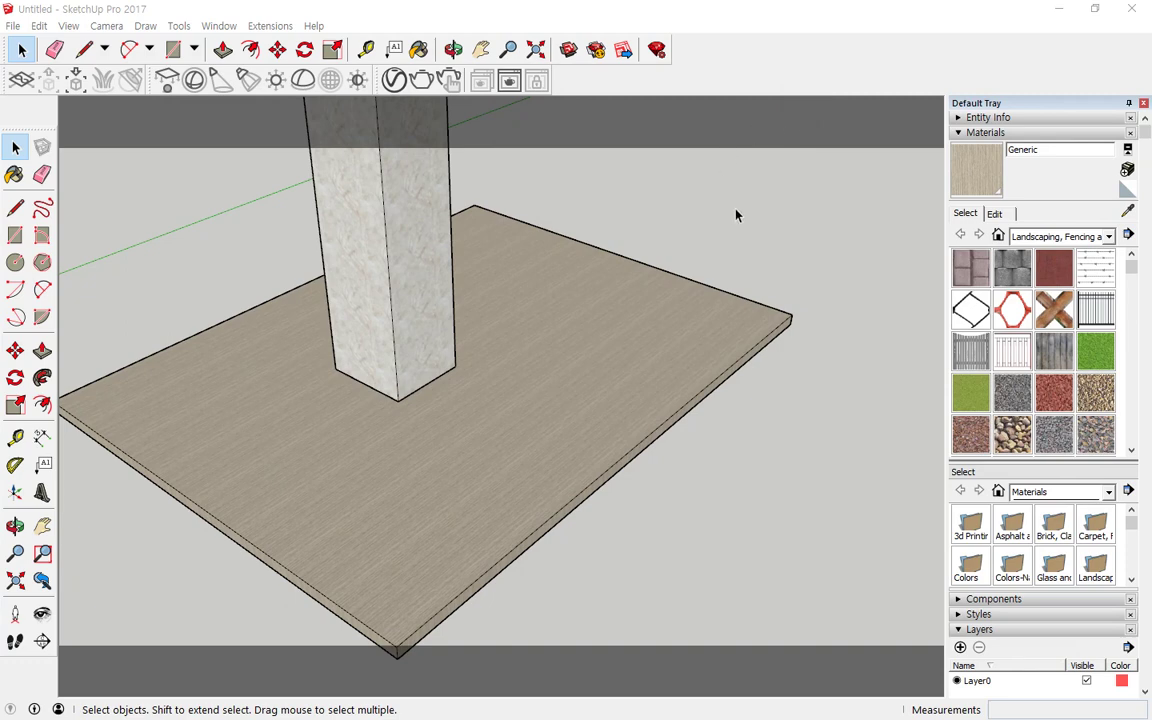
{"action": "left_click", "coordinate": [966, 214]}
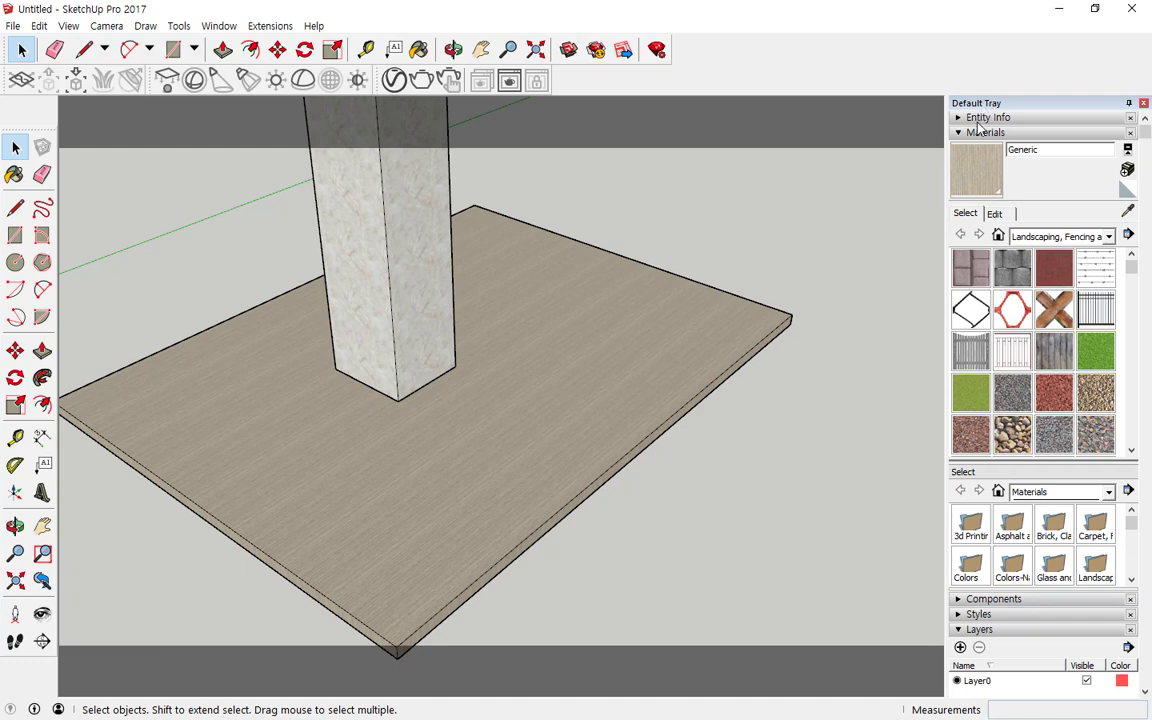
{"action": "mouse_move", "coordinate": [1008, 98]}
{"action": "left_mouse_down"}
{"action": "mouse_move", "coordinate": [952, 108]}
{"action": "mouse_move", "coordinate": [1010, 96]}
{"action": "left_mouse_up"}
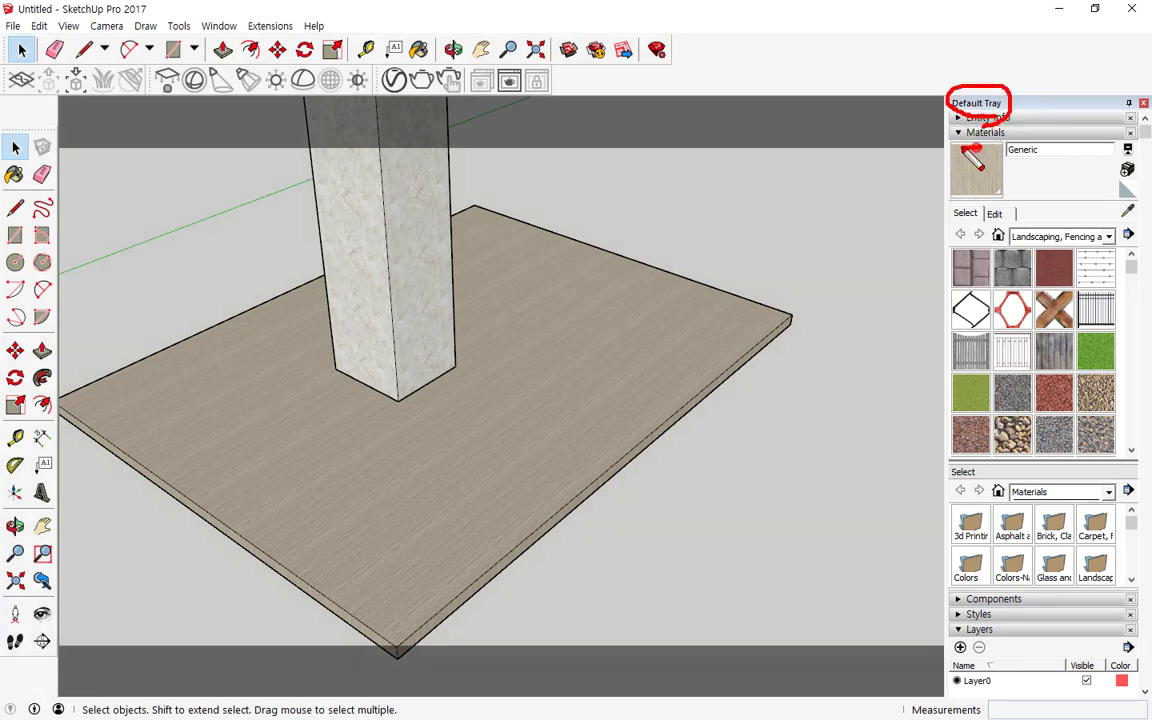
{"action": "key", "text": "Escape"}
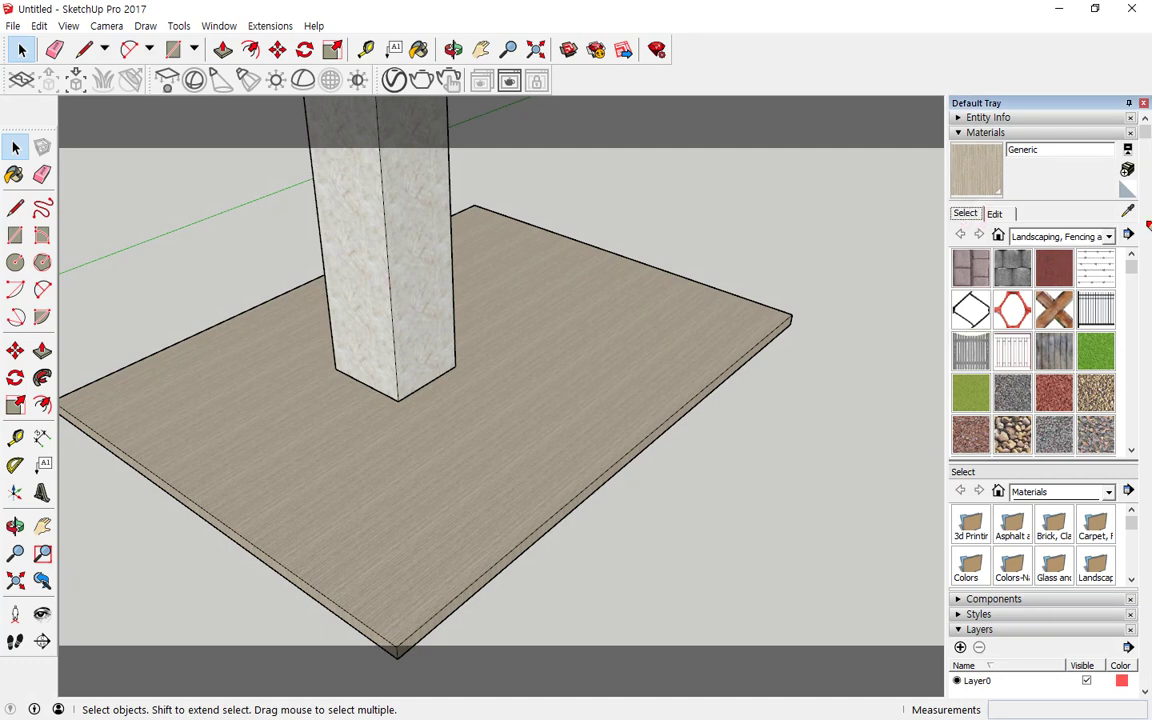
- Sample the floor slab's wood-grain material and open its colour and texture size settings for editing
{"action": "left_click_drag", "start_coordinate": [1125, 190], "coordinate": [1134, 228]}
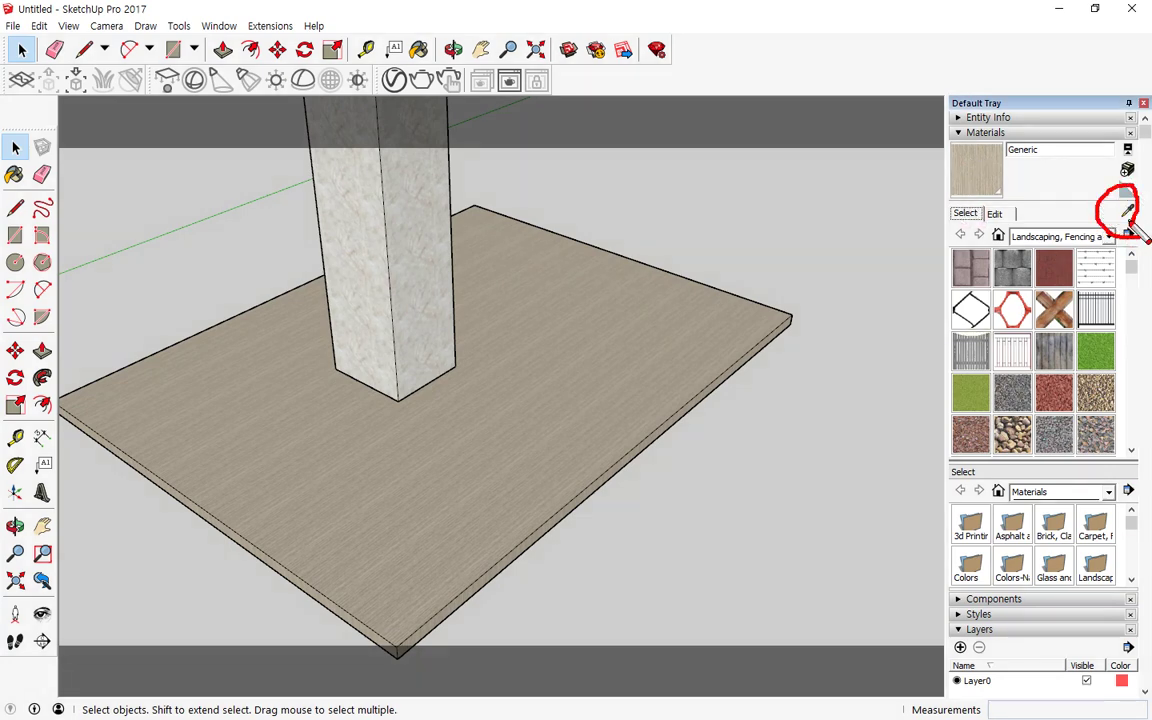
{"action": "key", "text": "Escape"}
{"action": "left_click", "coordinate": [1127, 210]}
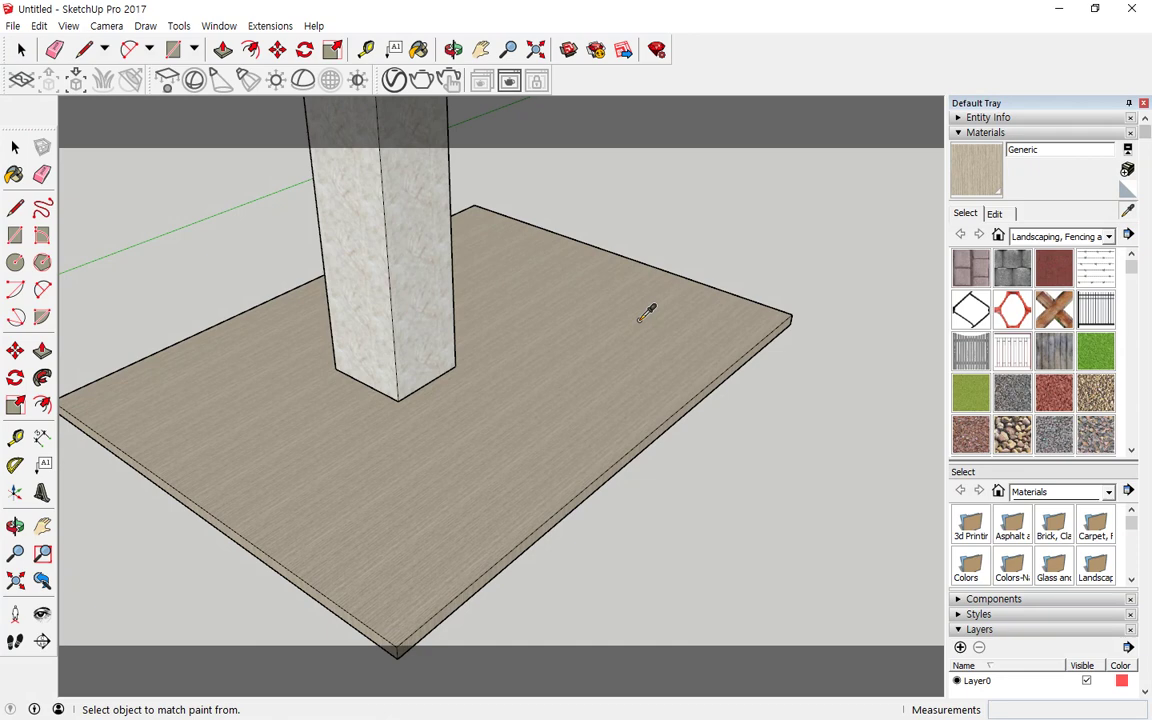
{"action": "left_click", "coordinate": [645, 313]}
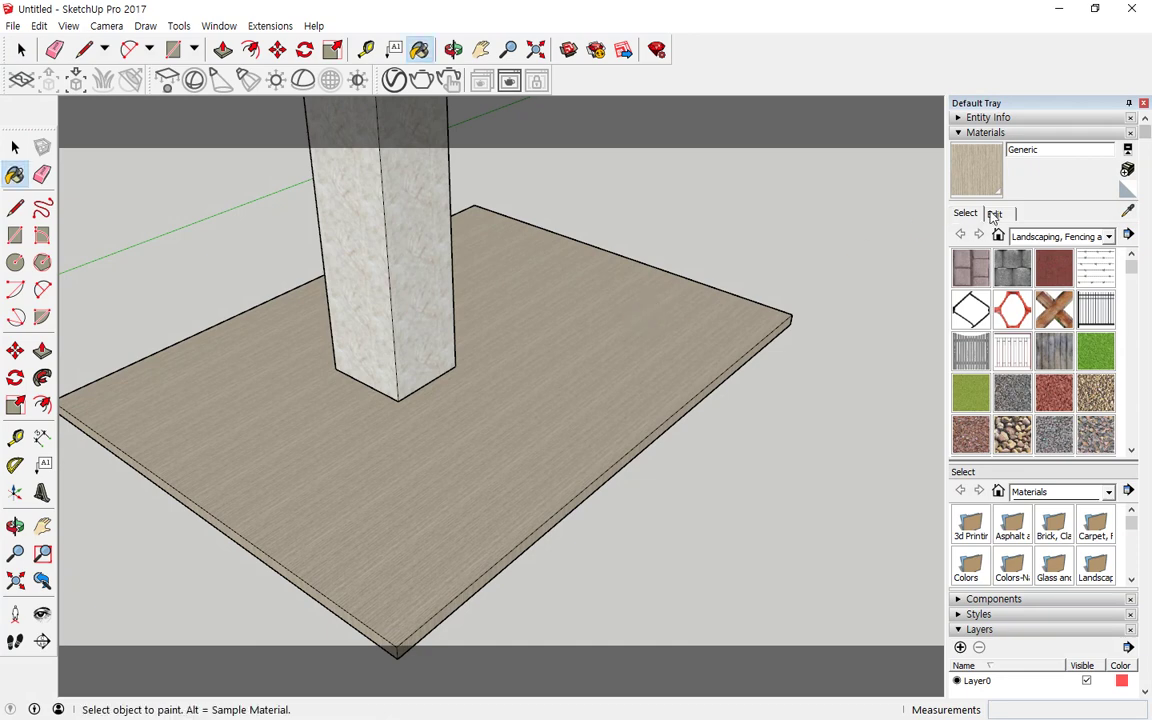
{"action": "left_click", "coordinate": [1127, 212]}
{"action": "left_click", "coordinate": [668, 362]}
{"action": "left_click", "coordinate": [996, 214]}
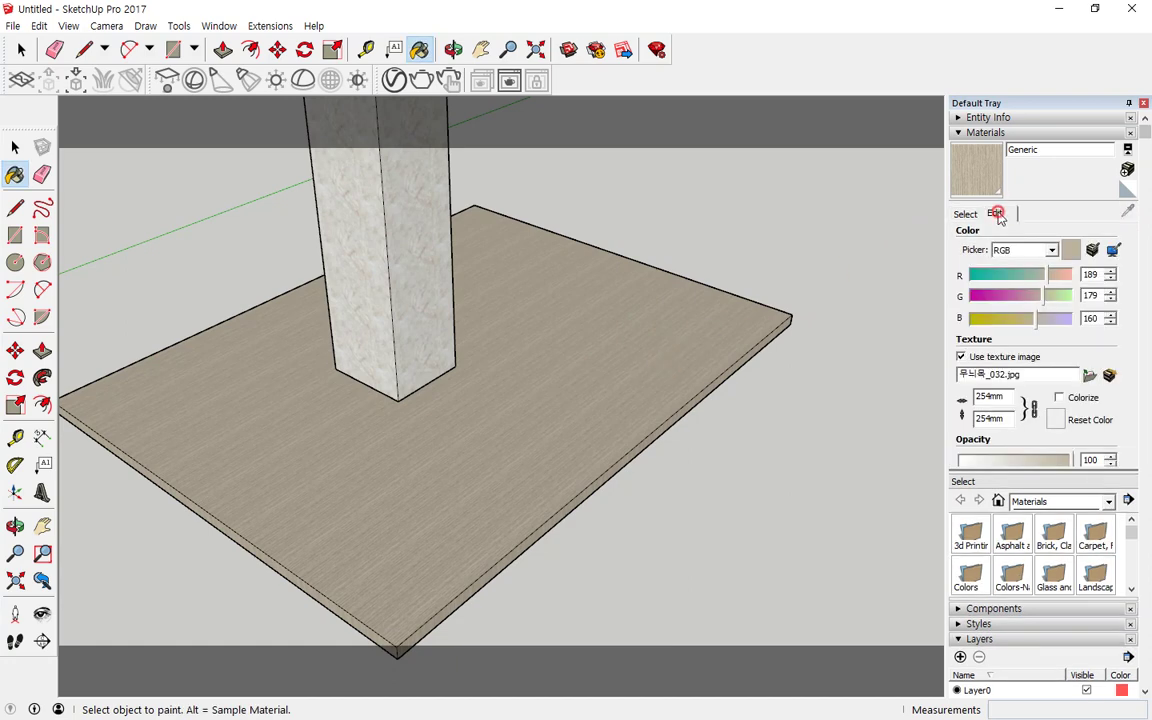
{"action": "key", "text": "ctrl+2"}
{"action": "mouse_move", "coordinate": [1008, 432]}
{"action": "left_mouse_down"}
{"action": "mouse_move", "coordinate": [985, 428]}
{"action": "mouse_move", "coordinate": [1018, 392]}
{"action": "mouse_move", "coordinate": [966, 418]}
{"action": "left_mouse_up"}
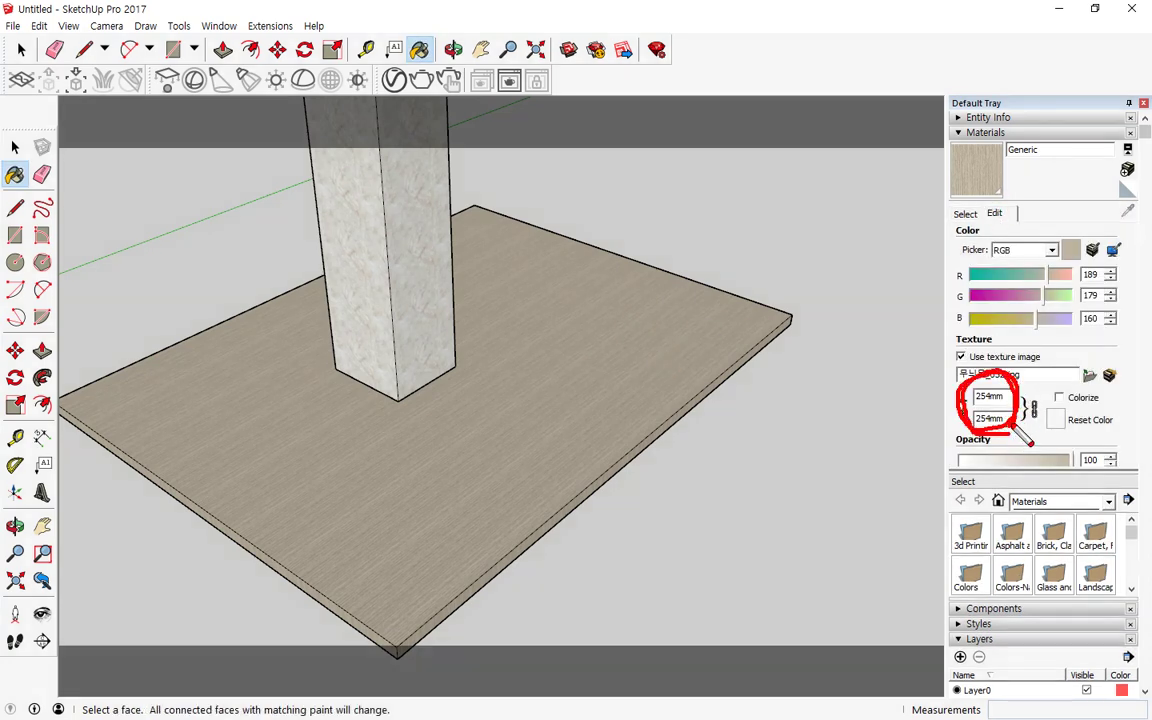
{"action": "key", "text": "Escape"}
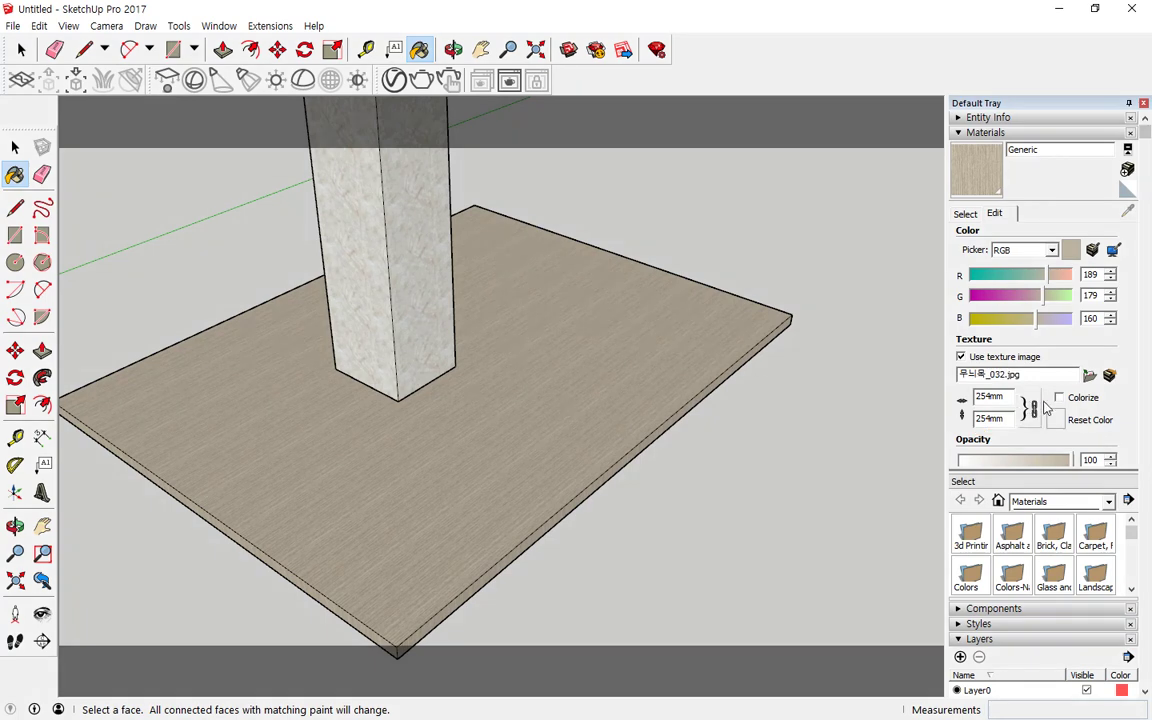
- Set the floor material's texture width to 500 mm and then to 1000 mm, and render the scene with V-Ray
{"action": "double_click", "coordinate": [1007, 400]}
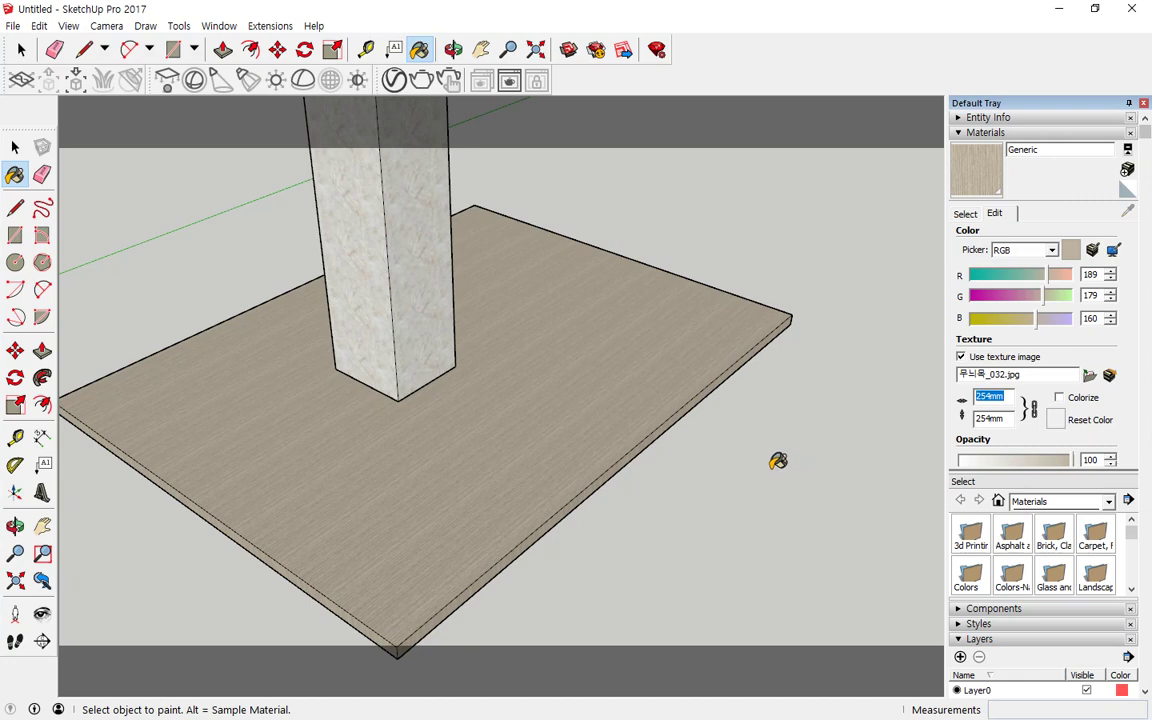
{"action": "type", "text": "500"}
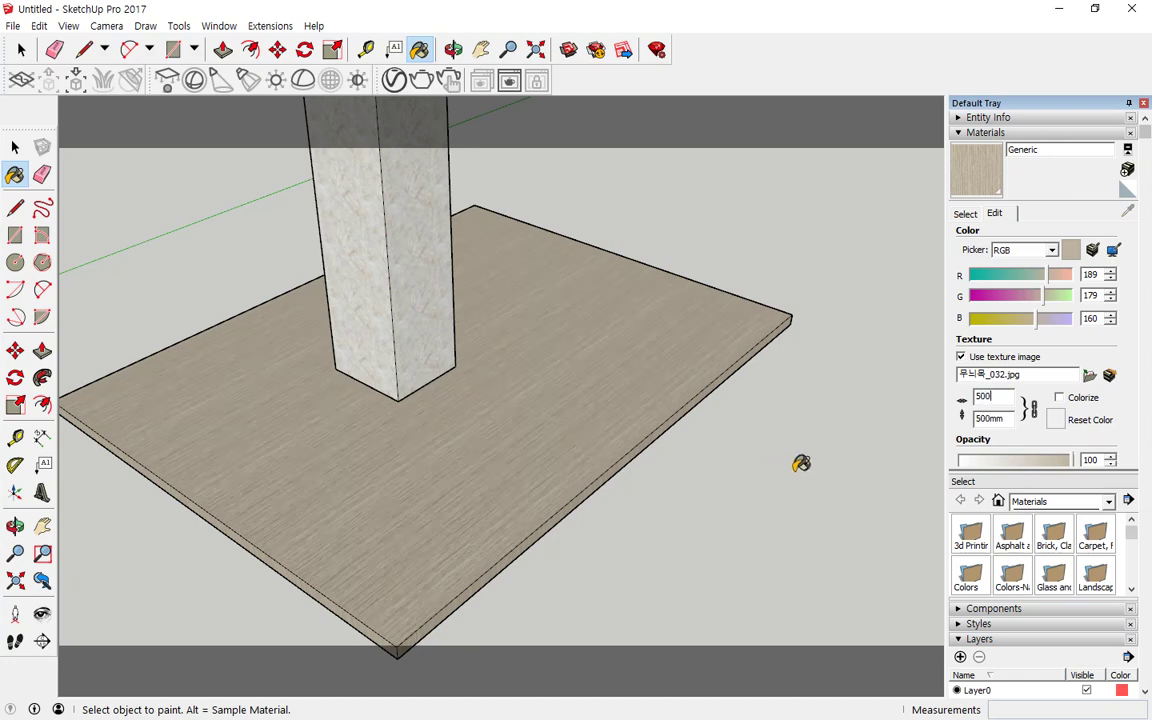
{"action": "double_click", "coordinate": [1006, 395]}
{"action": "type", "text": "1000"}
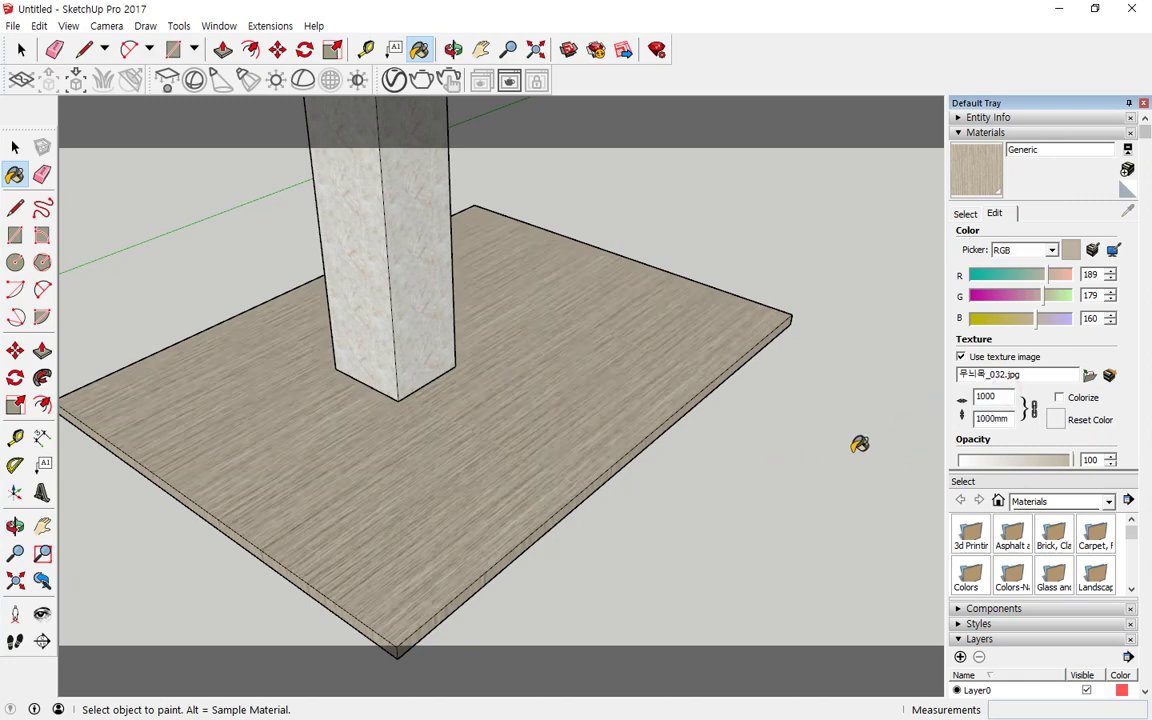
{"action": "left_click", "coordinate": [421, 80]}
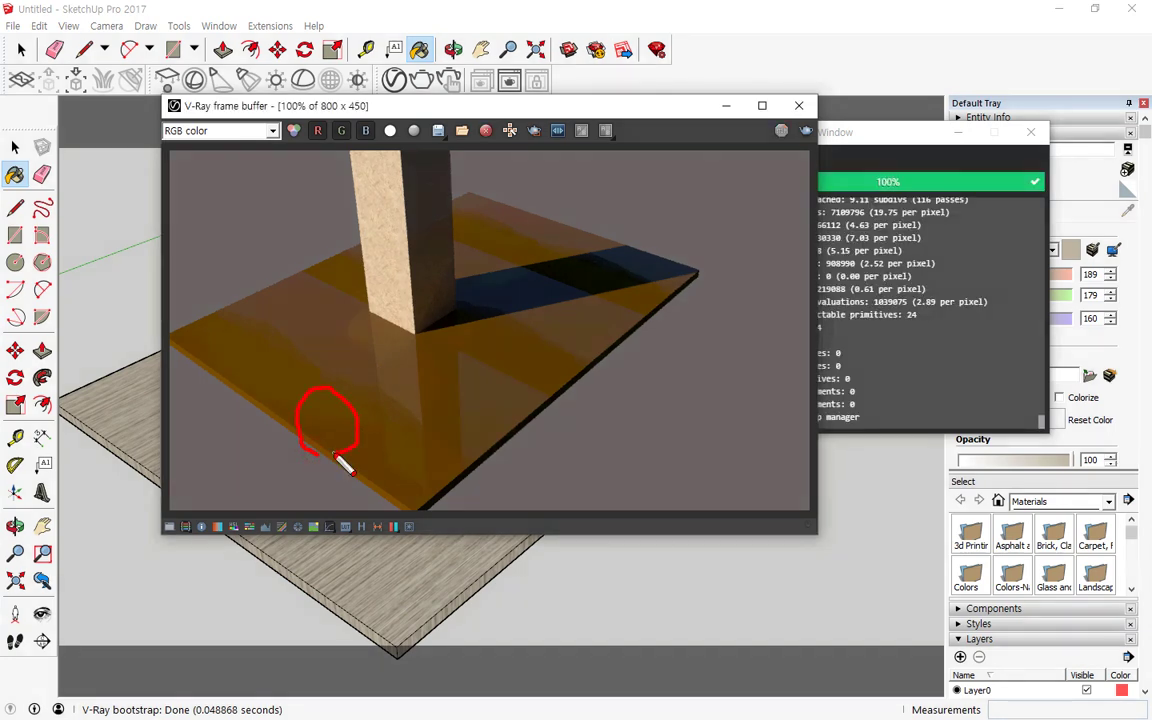
- Open the file selection for the Generic material's Reflect bitmap and move the render windows clear of it
{"action": "left_click", "coordinate": [396, 81]}
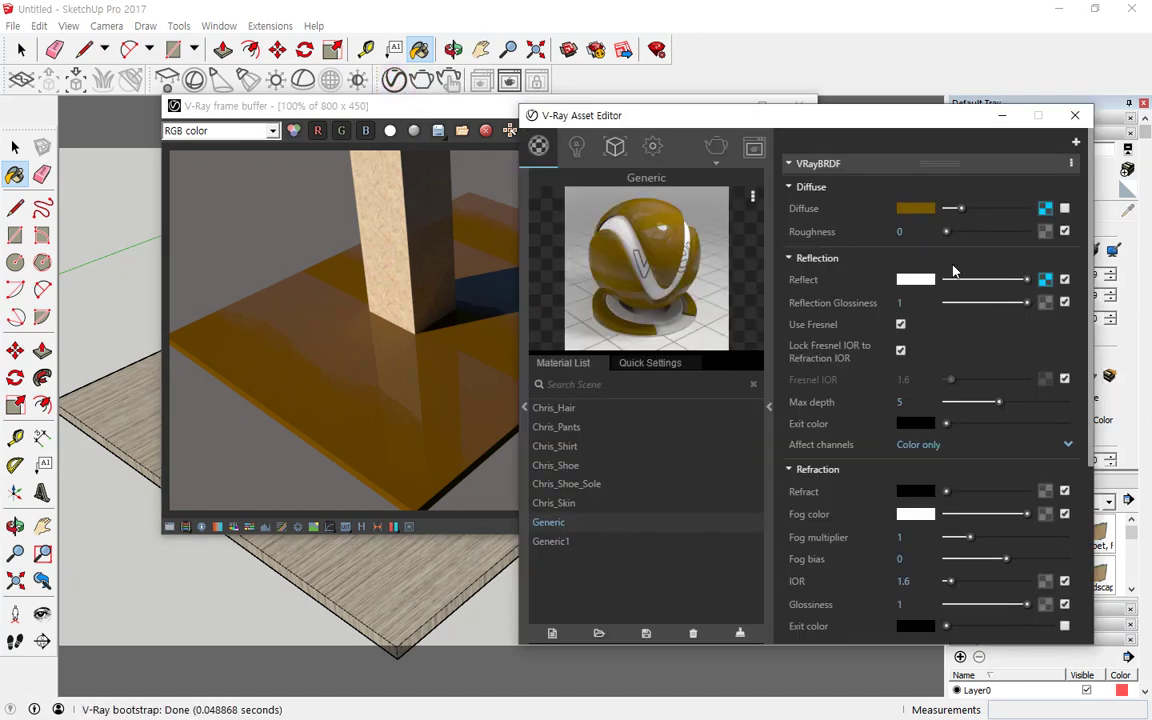
{"action": "left_click", "coordinate": [1045, 279]}
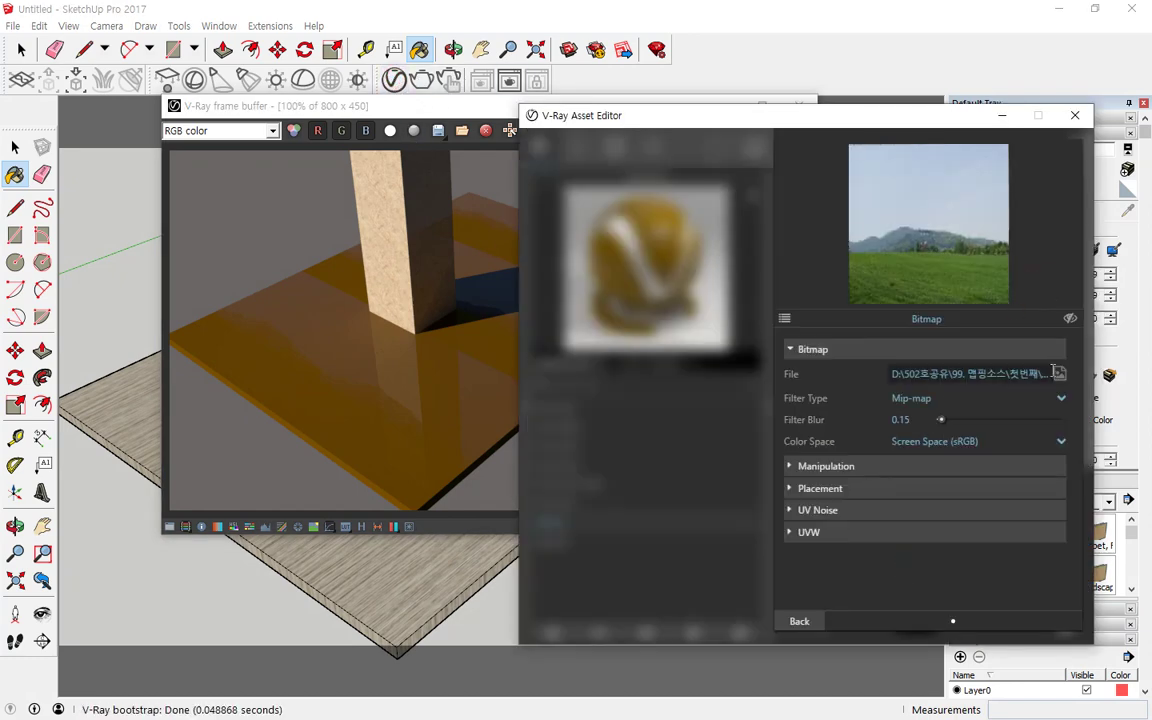
{"action": "left_click", "coordinate": [1058, 373]}
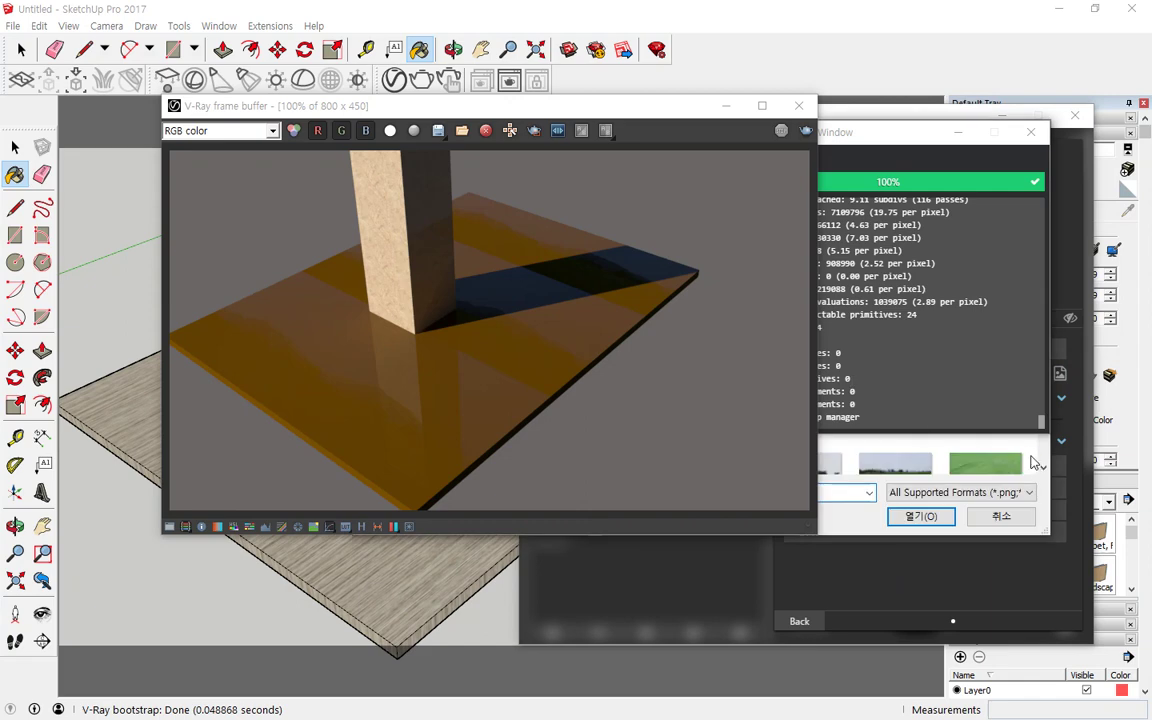
{"action": "left_click_drag", "start_coordinate": [883, 140], "coordinate": [465, 146]}
{"action": "left_click", "coordinate": [613, 136]}
{"action": "left_click_drag", "start_coordinate": [930, 134], "coordinate": [960, 255]}
{"action": "left_click", "coordinate": [643, 112]}
{"action": "left_click_drag", "start_coordinate": [637, 117], "coordinate": [421, 107]}
{"action": "left_click_drag", "start_coordinate": [861, 257], "coordinate": [859, 140]}
- Load 20190509_133929.jpg as the Generic material's Reflect bitmap and render the scene again
{"action": "scroll", "coordinate": [790, 400], "scroll_direction": "down", "scroll_amount": 3}
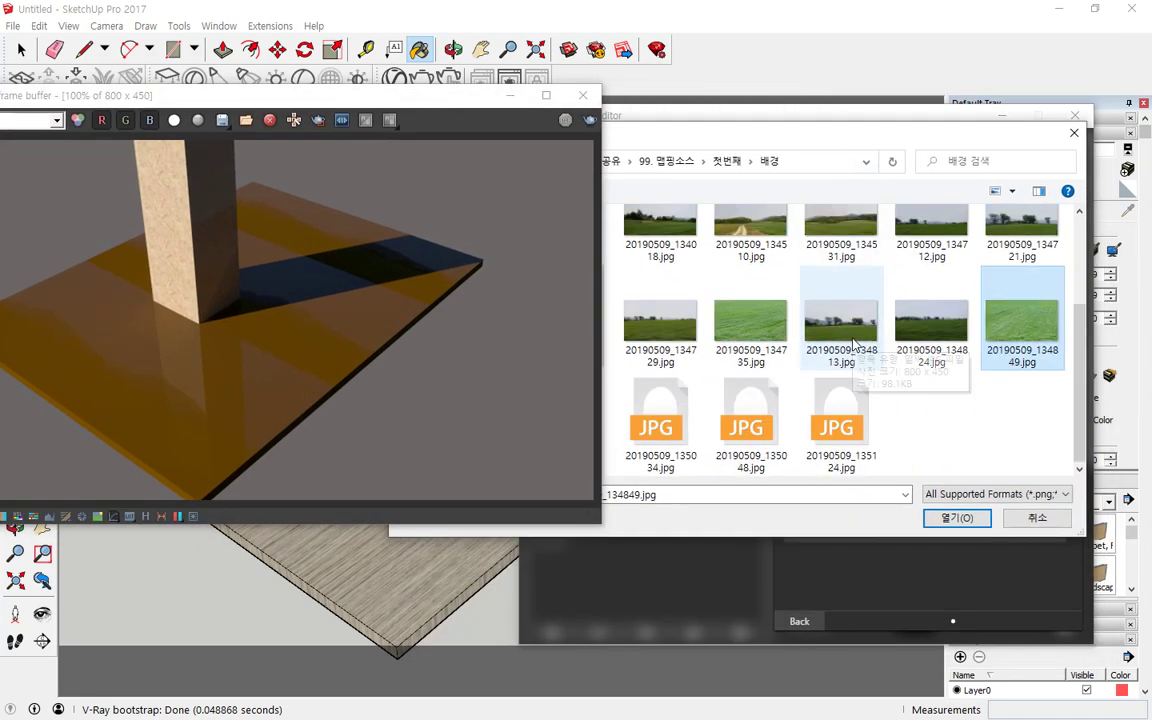
{"action": "scroll", "coordinate": [860, 347], "scroll_direction": "up", "scroll_amount": 3}
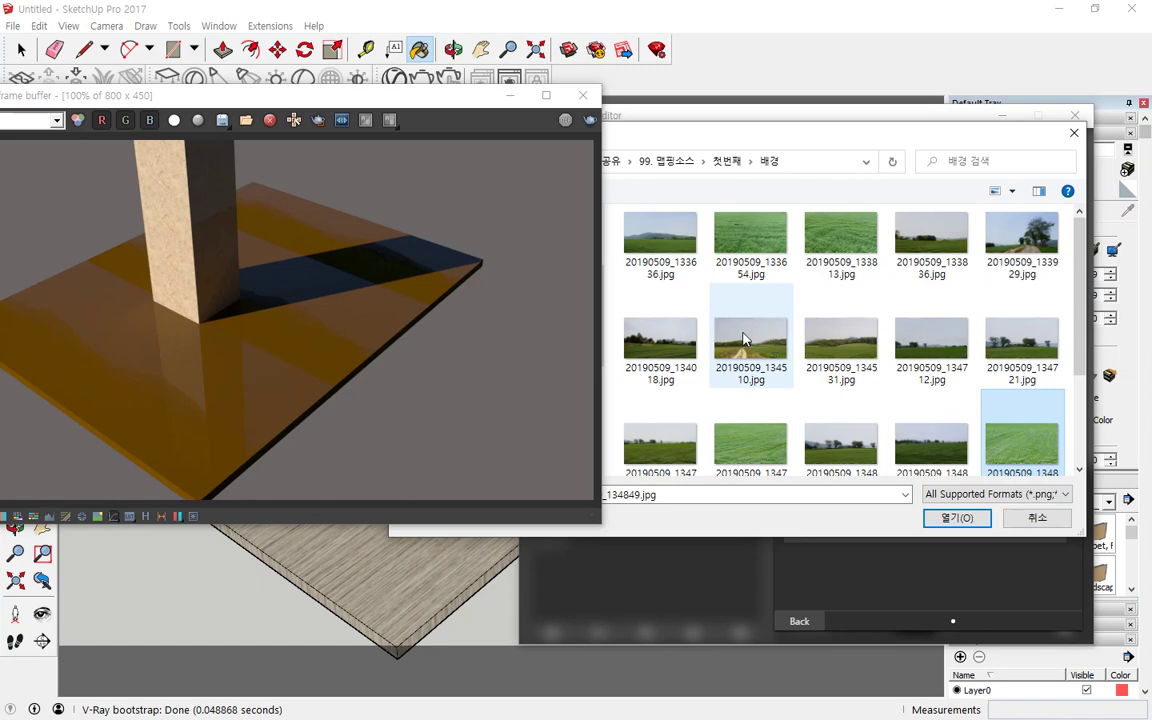
{"action": "double_click", "coordinate": [1021, 236]}
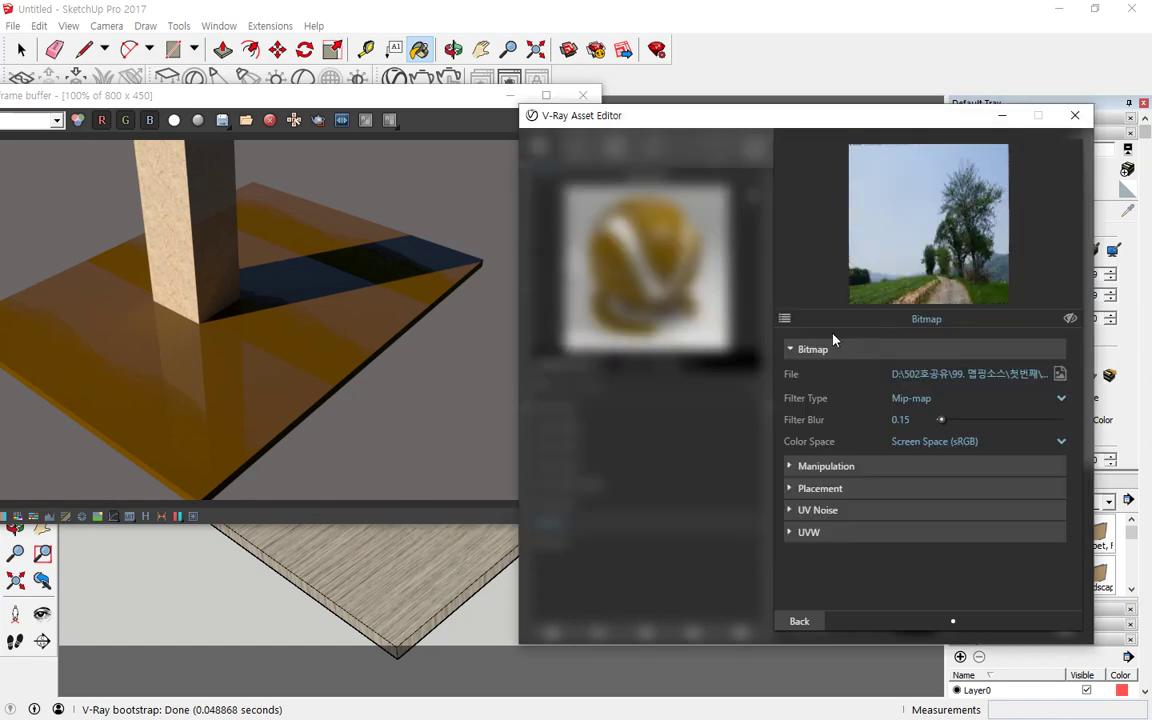
{"action": "left_click", "coordinate": [812, 623]}
{"action": "left_click", "coordinate": [442, 198]}
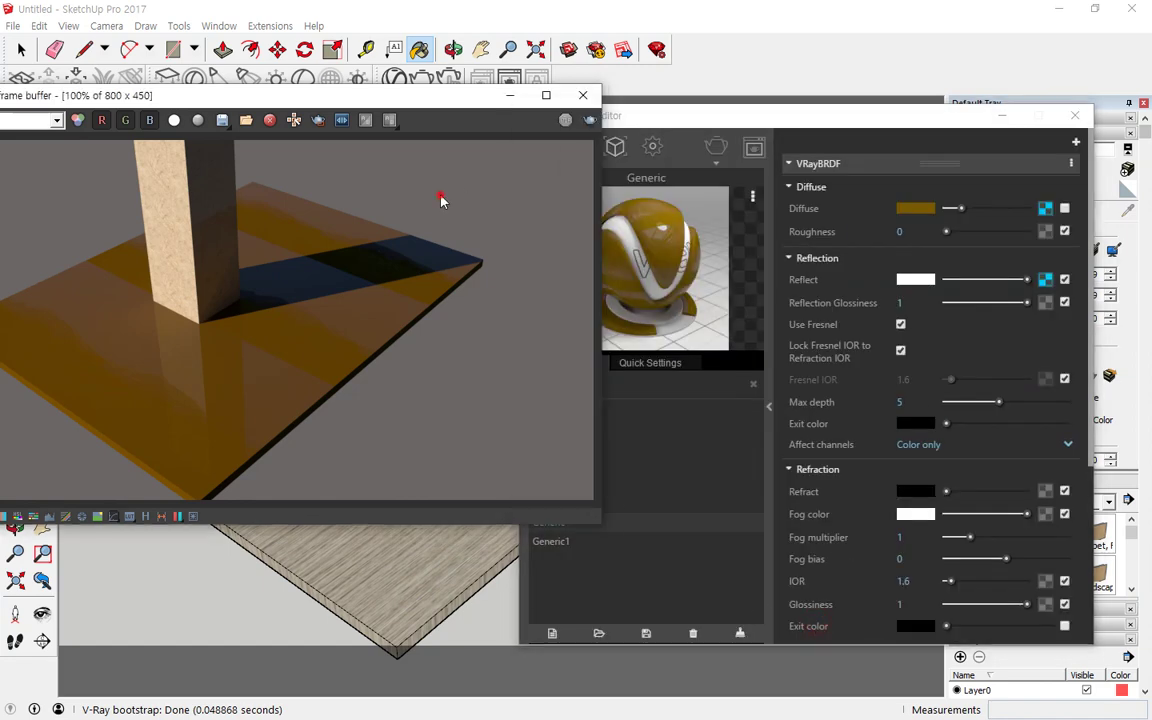
{"action": "left_click", "coordinate": [588, 120]}
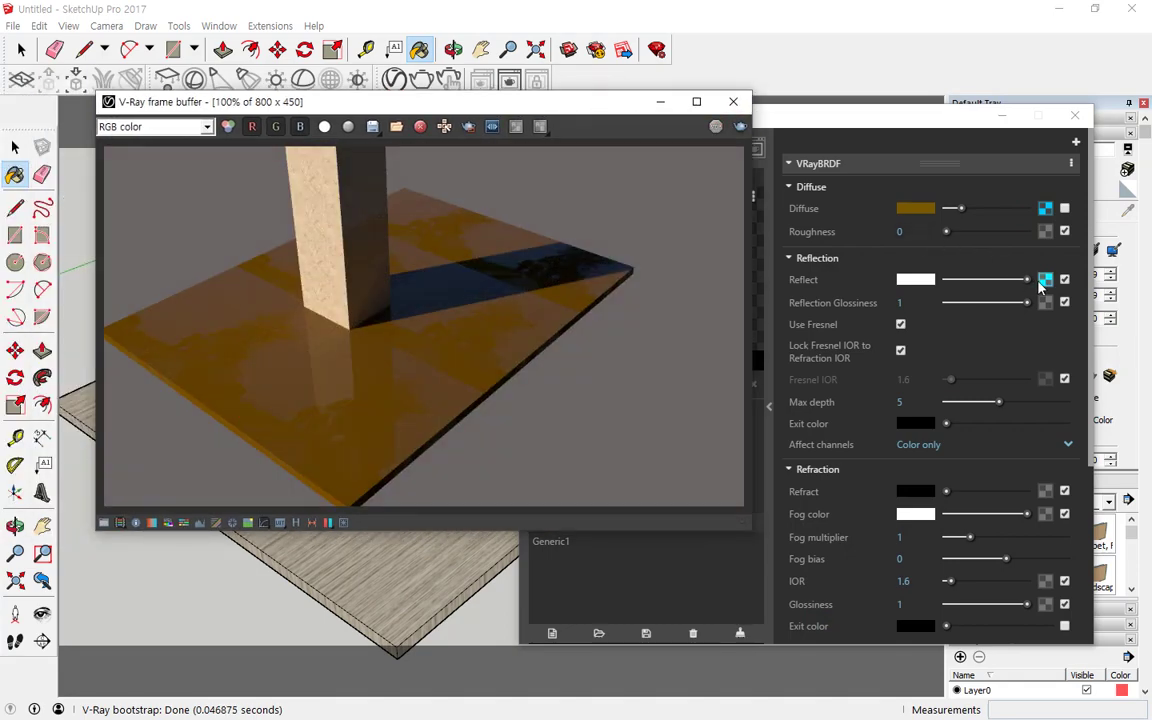
- Examine the texture slots of the Generic material's Diffuse, Reflection and Refraction settings
{"action": "left_click", "coordinate": [1045, 280]}
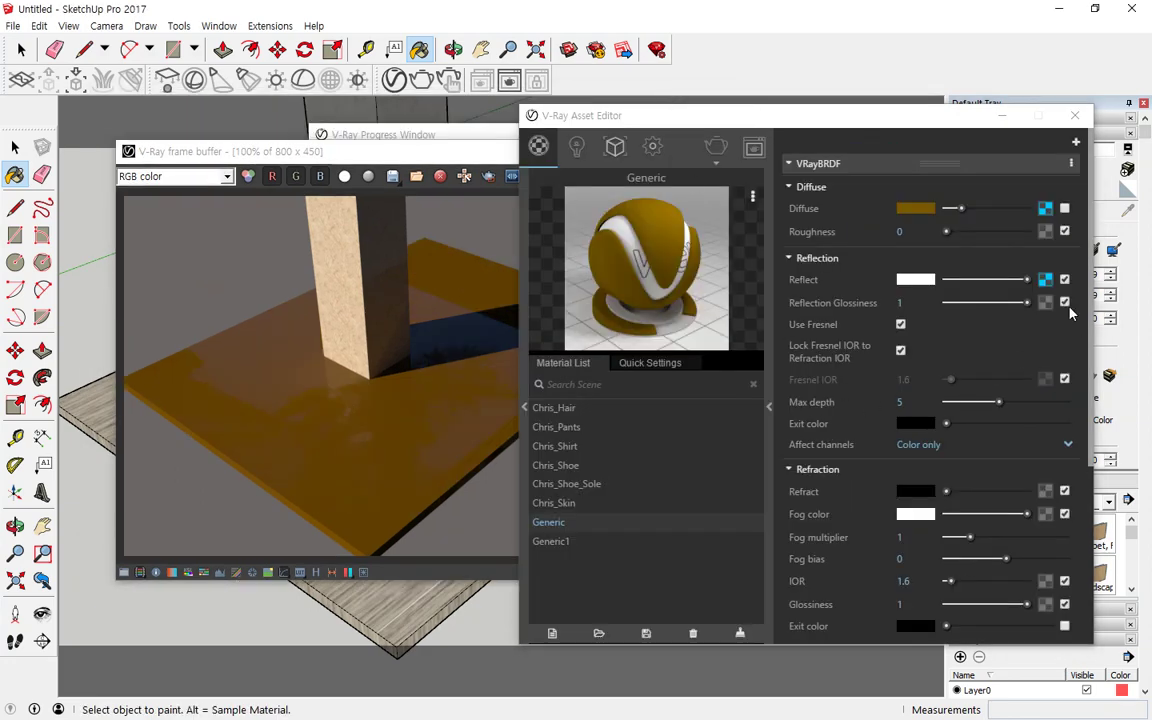
{"action": "key", "text": "ctrl+2"}
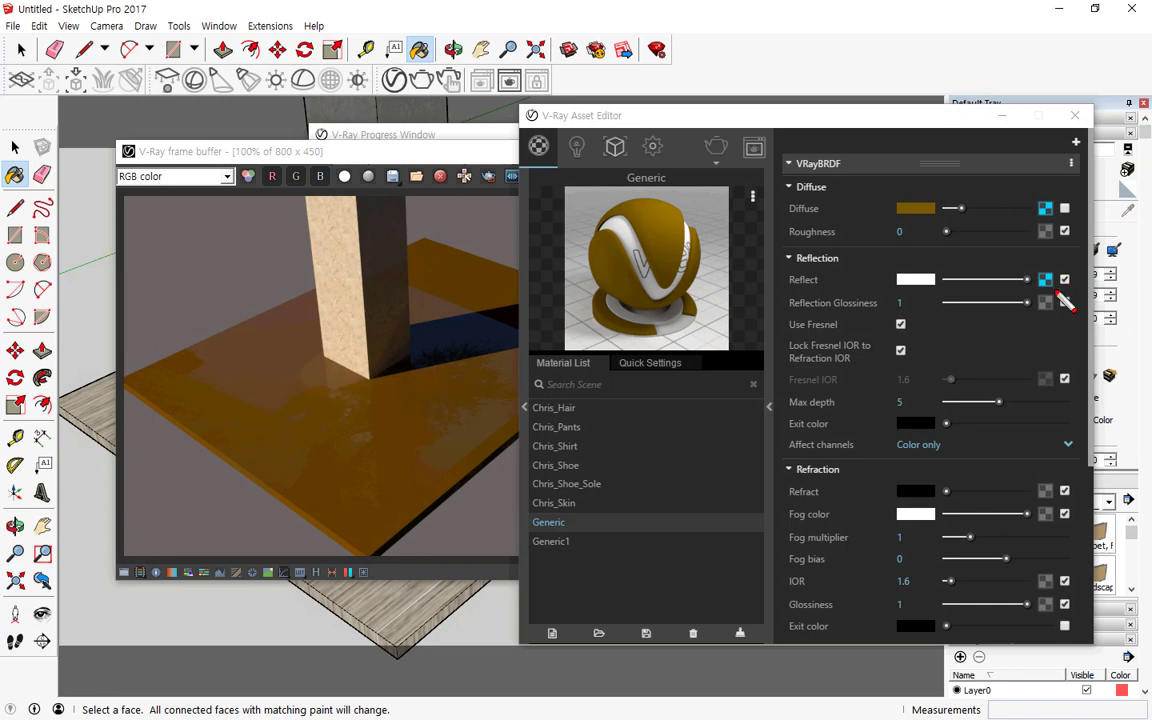
{"action": "mouse_move", "coordinate": [1062, 292]}
{"action": "left_mouse_down"}
{"action": "mouse_move", "coordinate": [1026, 278]}
{"action": "mouse_move", "coordinate": [1051, 265]}
{"action": "mouse_move", "coordinate": [1062, 292]}
{"action": "left_mouse_up"}
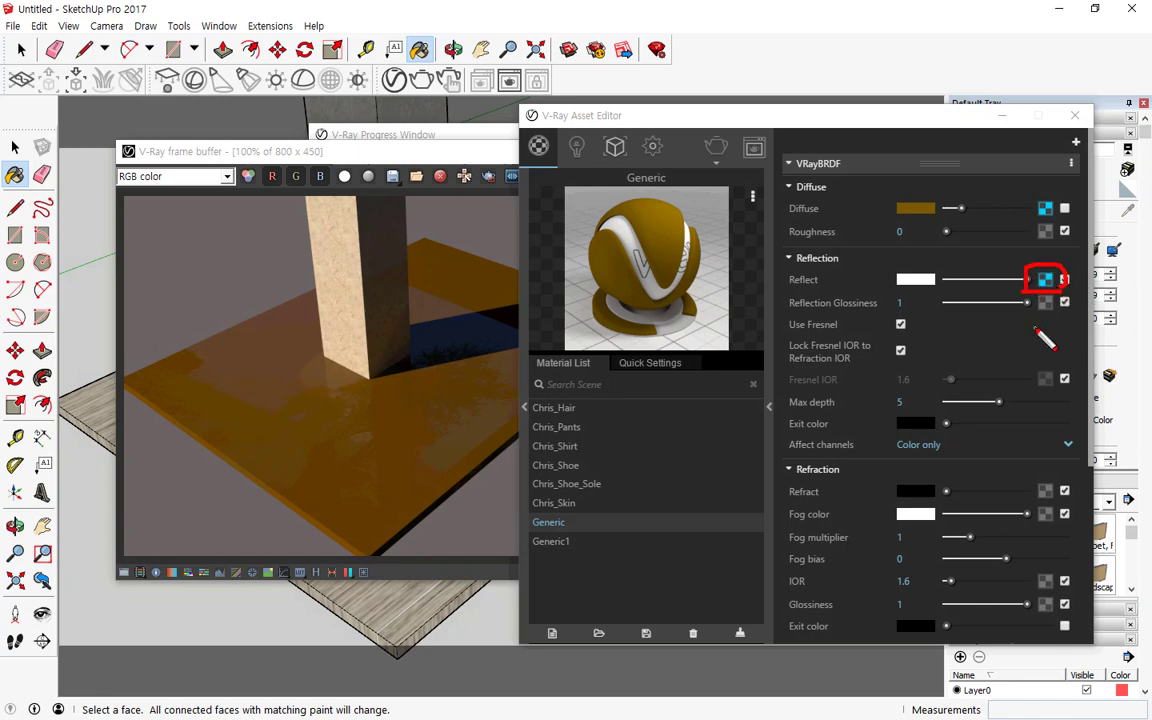
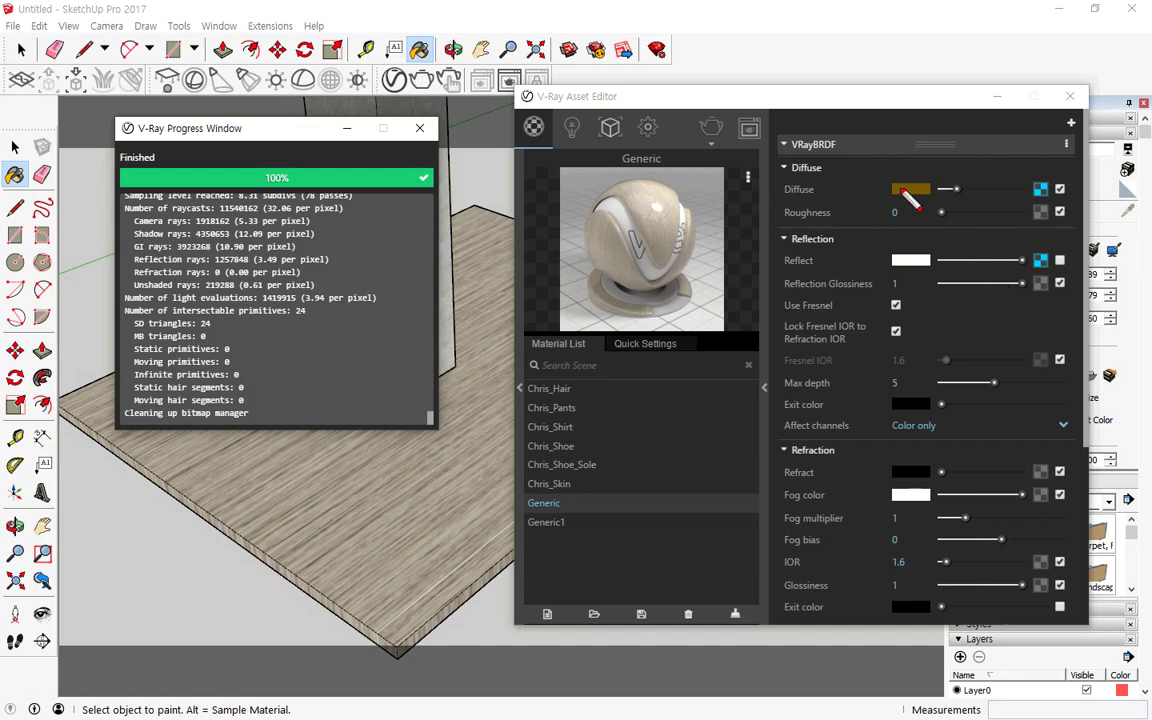
{"action": "mouse_move", "coordinate": [876, 200]}
{"action": "left_mouse_down"}
{"action": "mouse_move", "coordinate": [1068, 199]}
{"action": "mouse_move", "coordinate": [1035, 199]}
{"action": "mouse_move", "coordinate": [1040, 170]}
{"action": "mouse_move", "coordinate": [1064, 182]}
{"action": "left_mouse_up"}
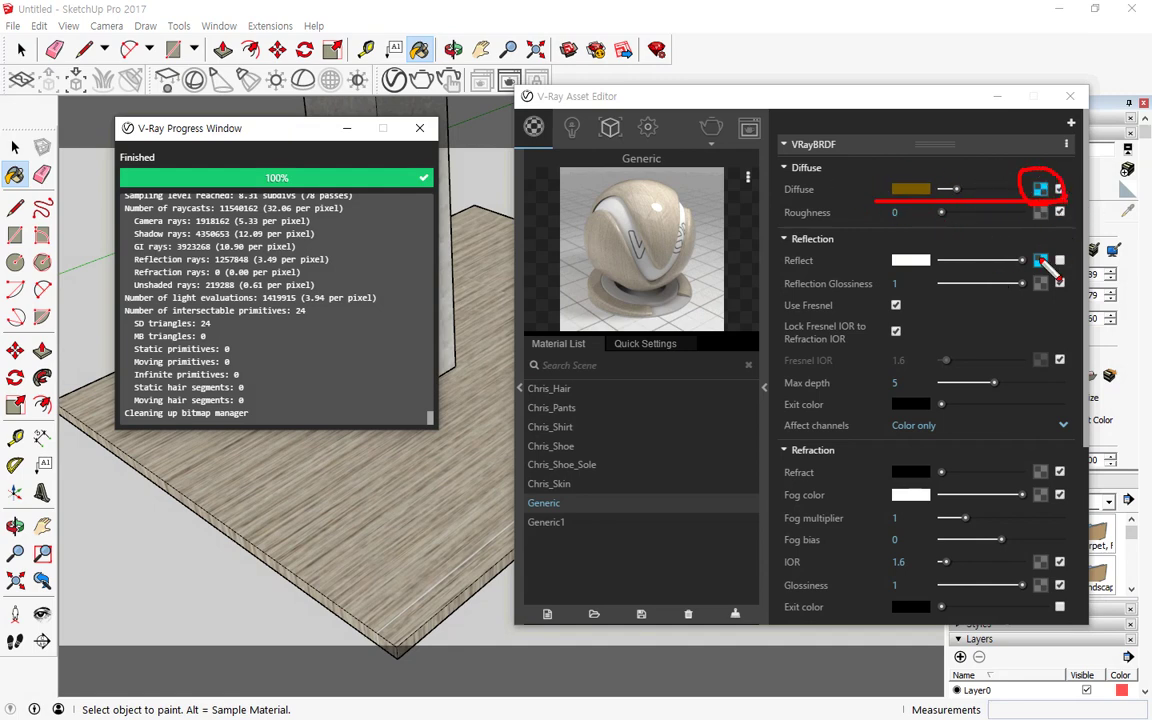
{"action": "left_click_drag", "start_coordinate": [858, 268], "coordinate": [977, 271]}
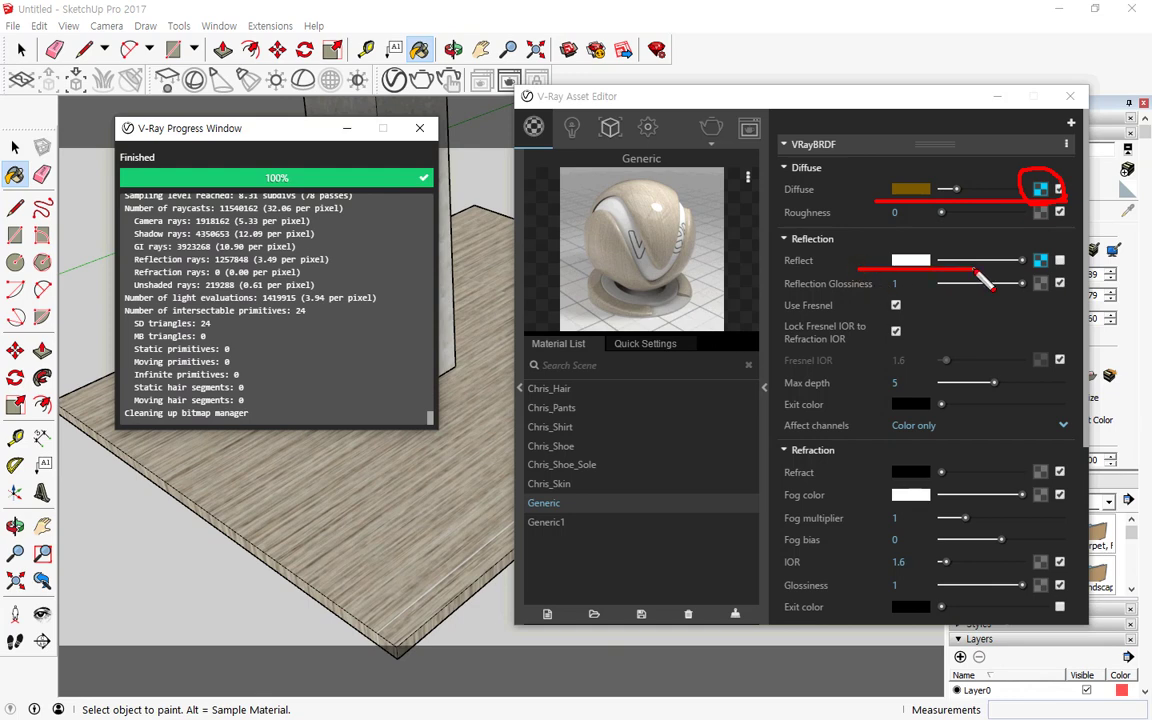
{"action": "left_click_drag", "start_coordinate": [888, 491], "coordinate": [1036, 491]}
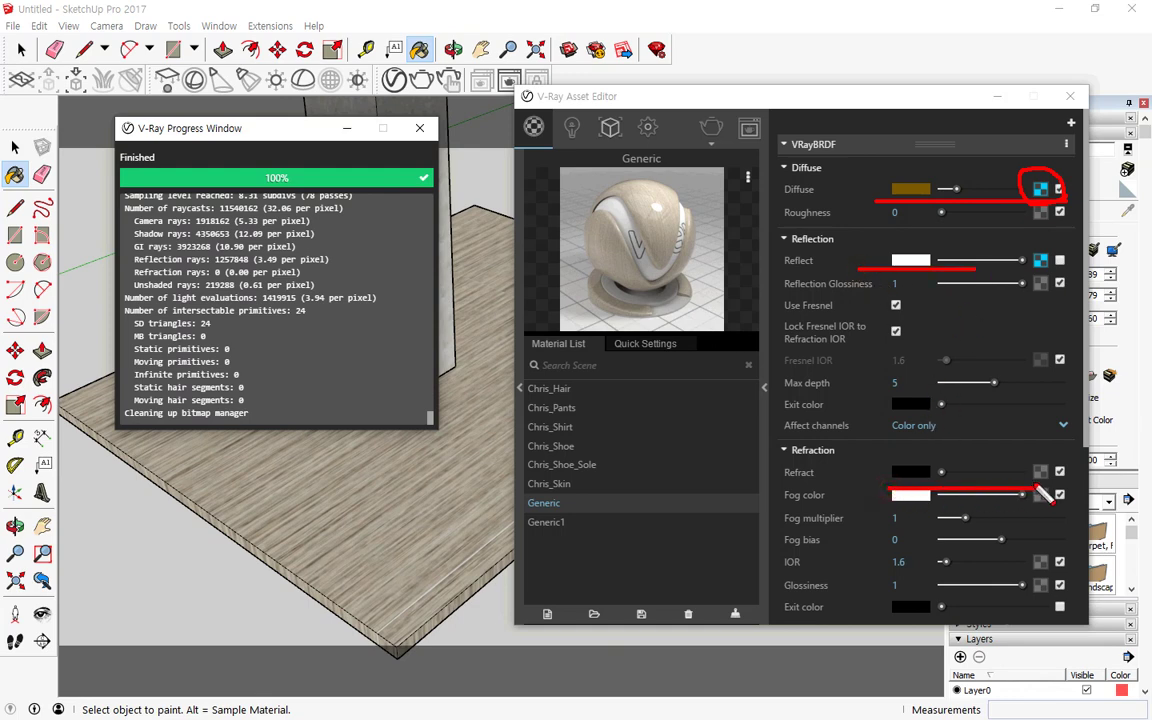
{"action": "key", "text": "Escape"}
- Expand the Generic material's Opacity settings and examine the opacity value and its texture slot
{"action": "scroll", "coordinate": [990, 455], "scroll_direction": "down", "scroll_amount": 5}
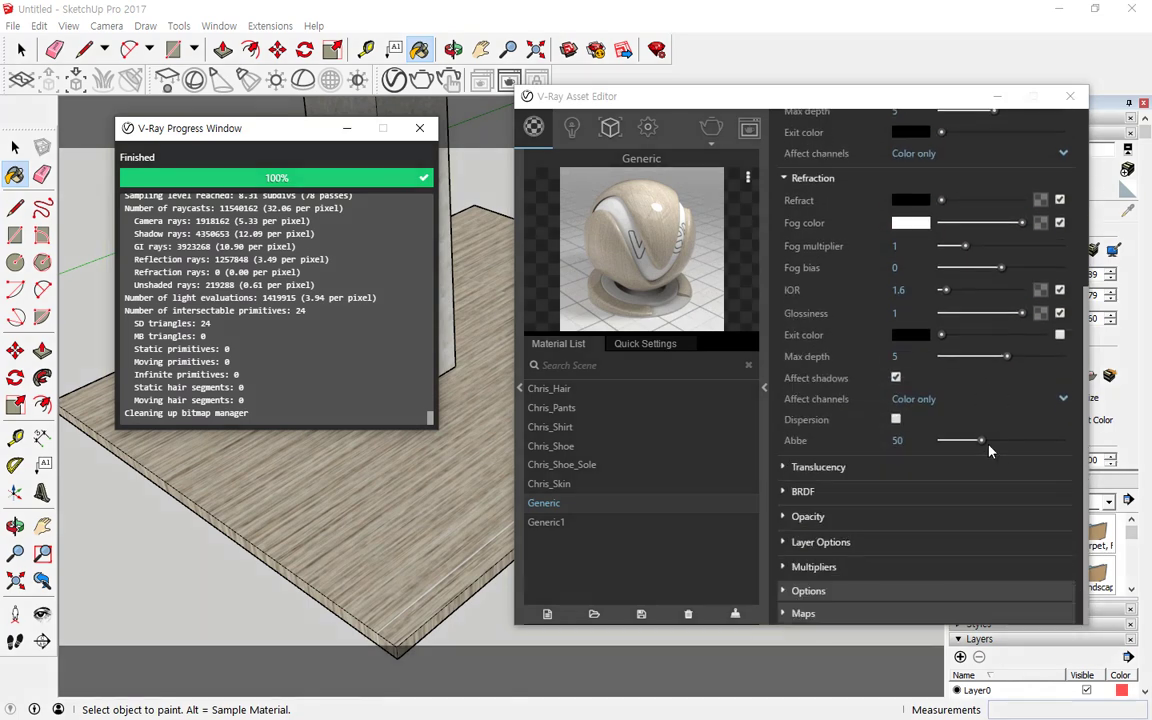
{"action": "left_click", "coordinate": [791, 527]}
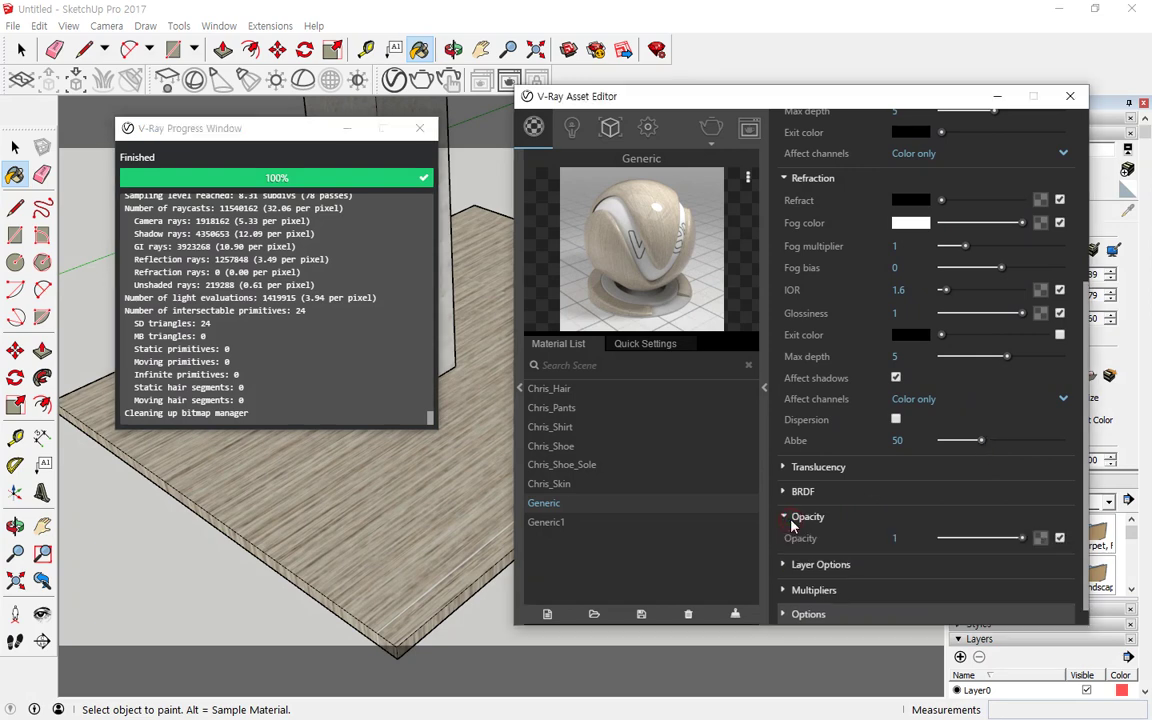
{"action": "scroll", "coordinate": [895, 460], "scroll_direction": "down", "scroll_amount": 1}
{"action": "left_click_drag", "start_coordinate": [780, 530], "coordinate": [1073, 530]}
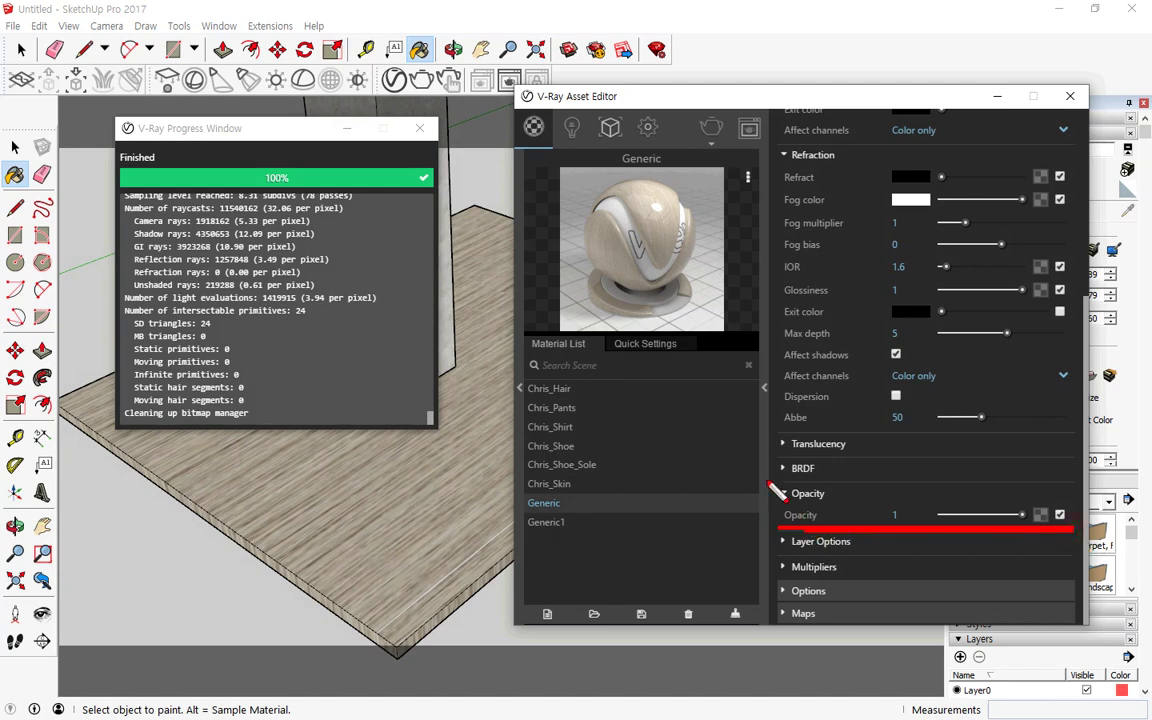
{"action": "key", "text": "Escape"}
- Close the render progress window and delete the column standing on the floor slab
{"action": "left_click", "coordinate": [419, 128]}
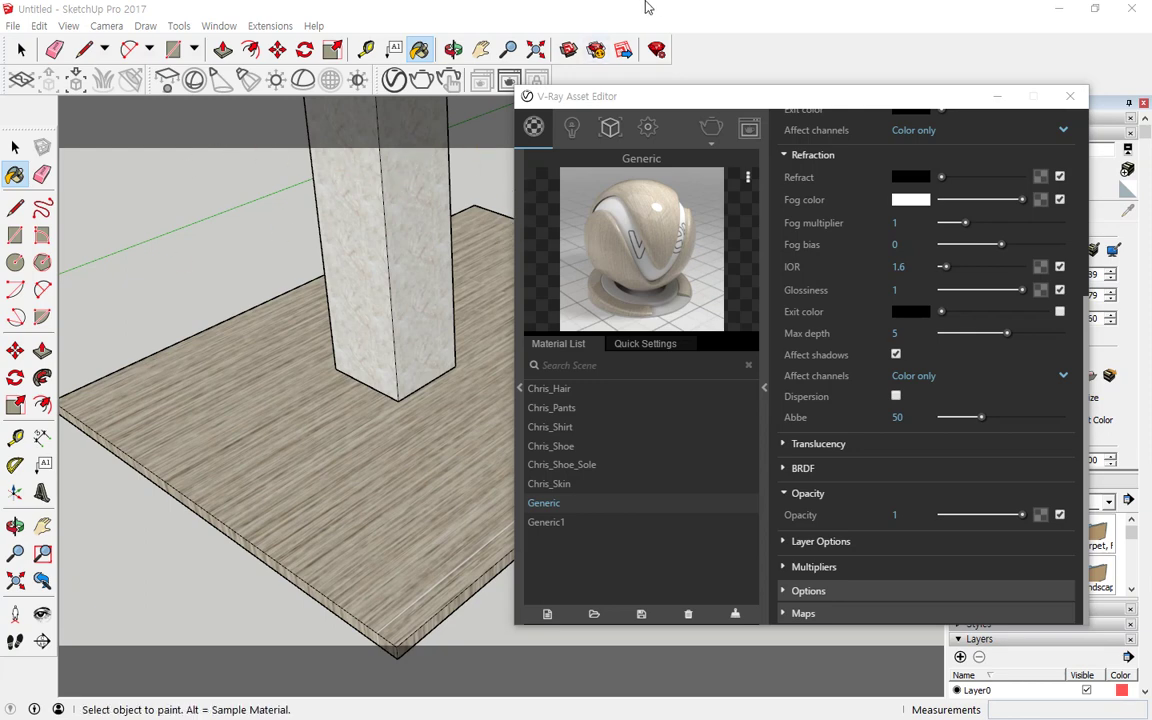
{"action": "left_click", "coordinate": [507, 15]}
{"action": "key", "text": "space"}
{"action": "left_click", "coordinate": [411, 251]}
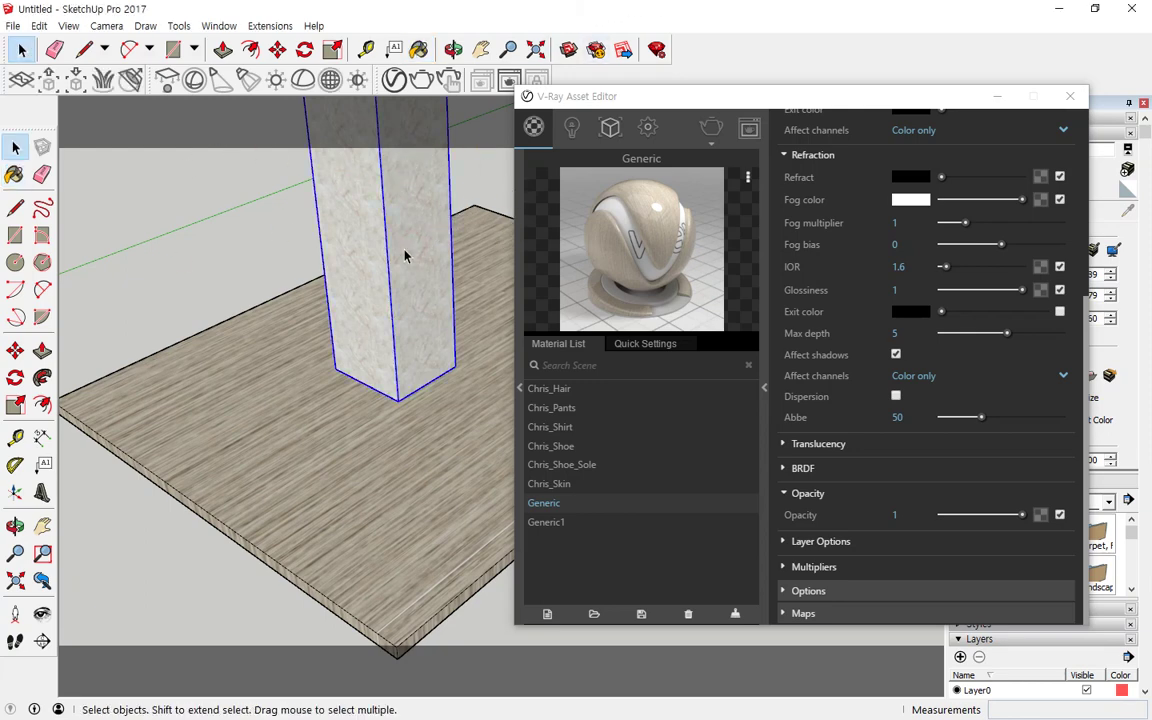
{"action": "key", "text": "Delete"}
{"action": "middle_click_drag", "start_coordinate": [383, 273], "coordinate": [220, 390]}
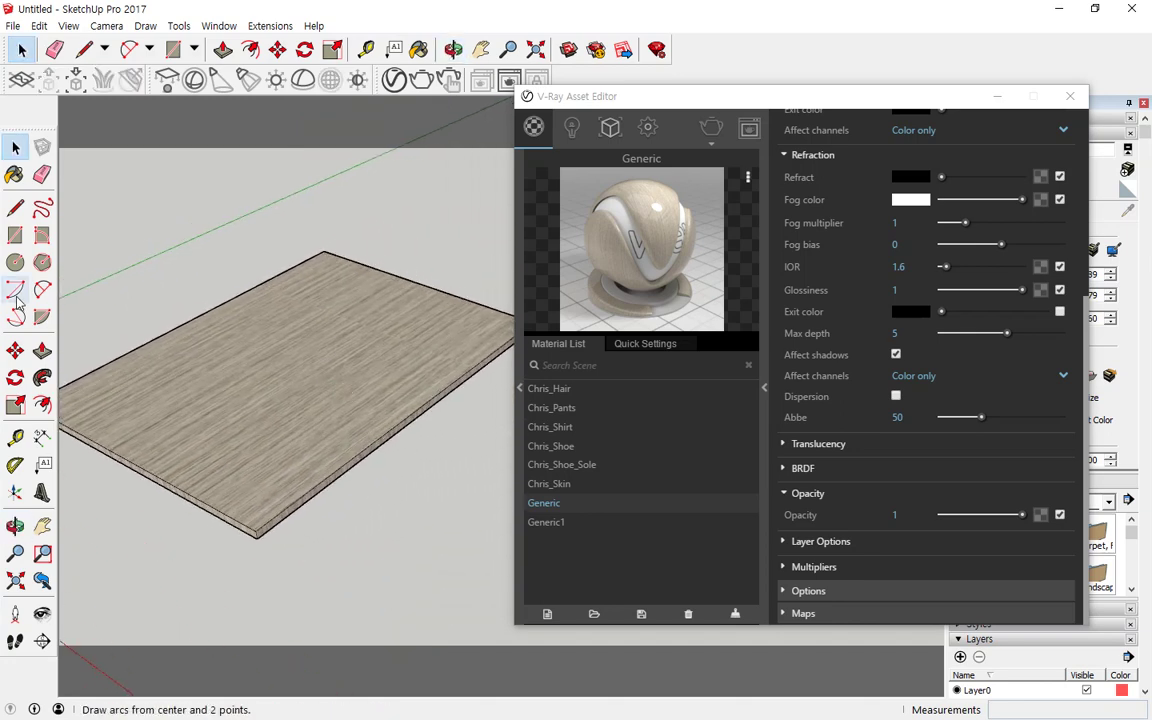
- Draw a vertical rectangle about 1130 by 1500 mm standing on the floor slab
{"action": "left_click", "coordinate": [16, 240]}
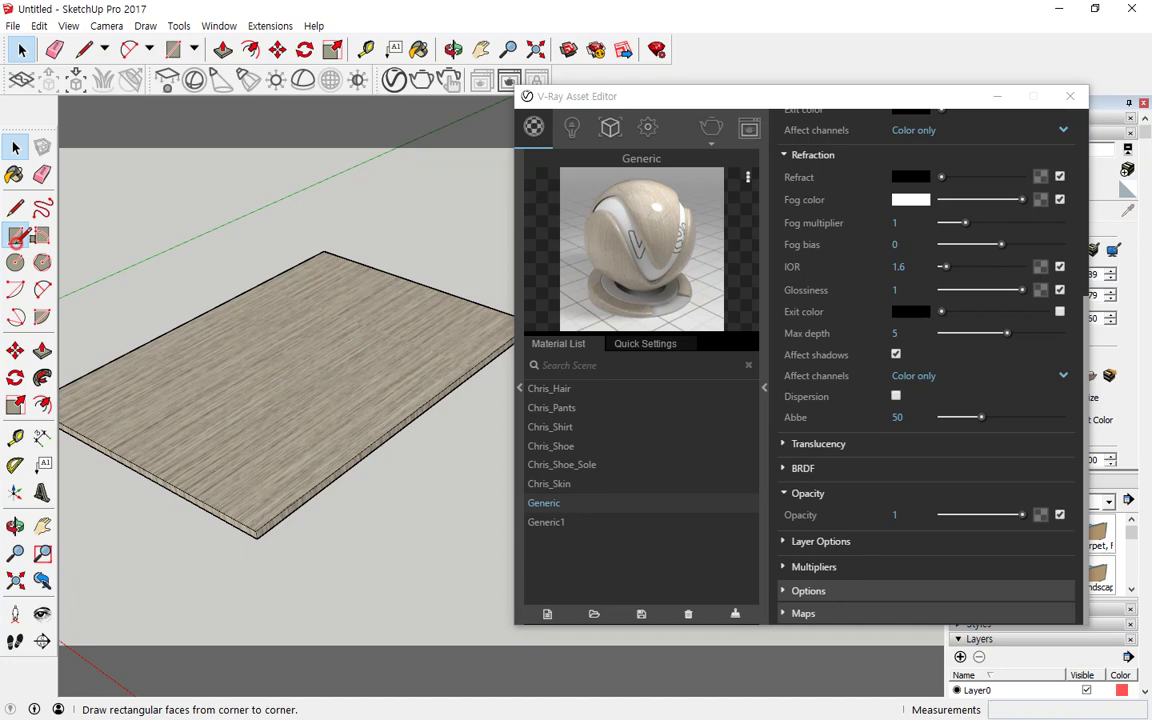
{"action": "left_click", "coordinate": [226, 352]}
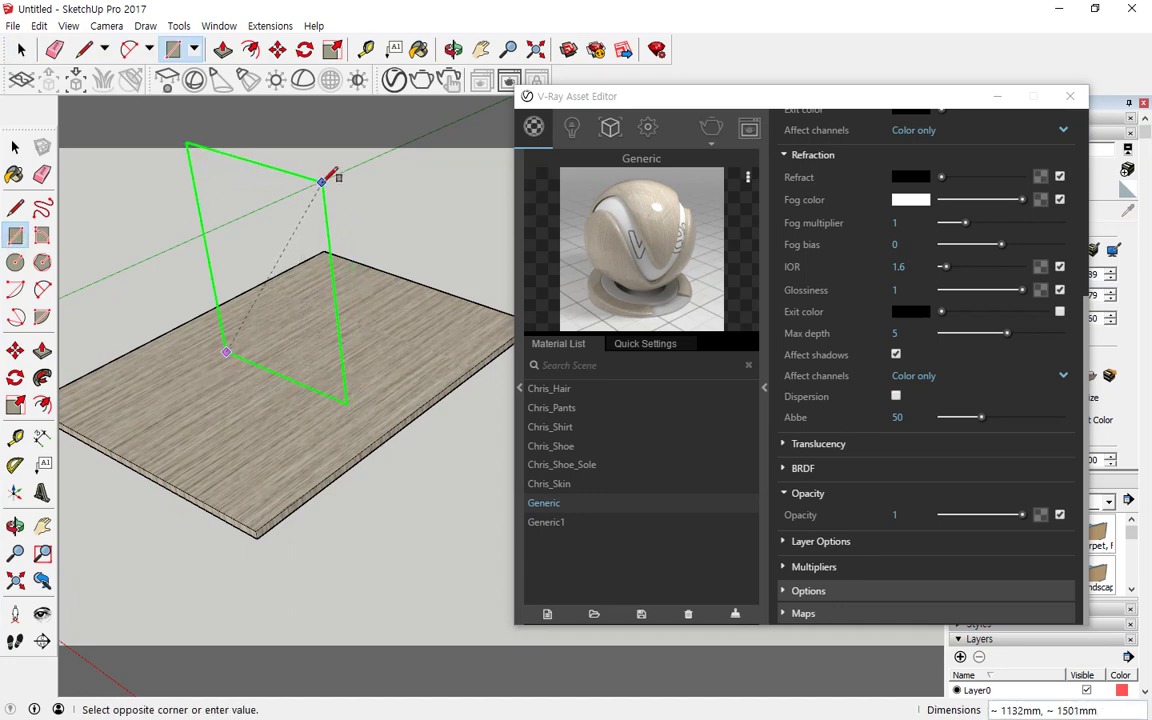
{"action": "left_click", "coordinate": [327, 178]}
{"action": "mouse_move", "coordinate": [334, 329]}
{"action": "middle_mouse_down"}
{"action": "mouse_move", "coordinate": [309, 329]}
{"action": "mouse_move", "coordinate": [330, 330]}
{"action": "middle_mouse_up"}
- Create a new Generic V-Ray material for the upright rectangle
{"action": "left_click", "coordinate": [547, 614]}
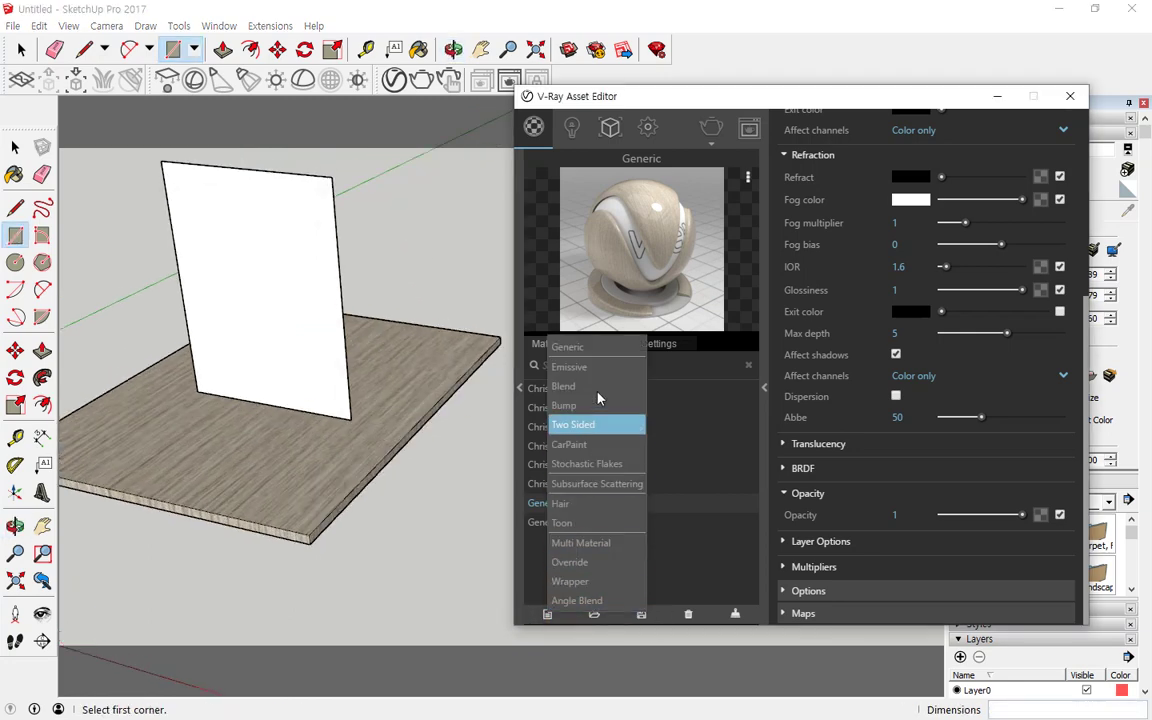
{"action": "left_click", "coordinate": [598, 348]}
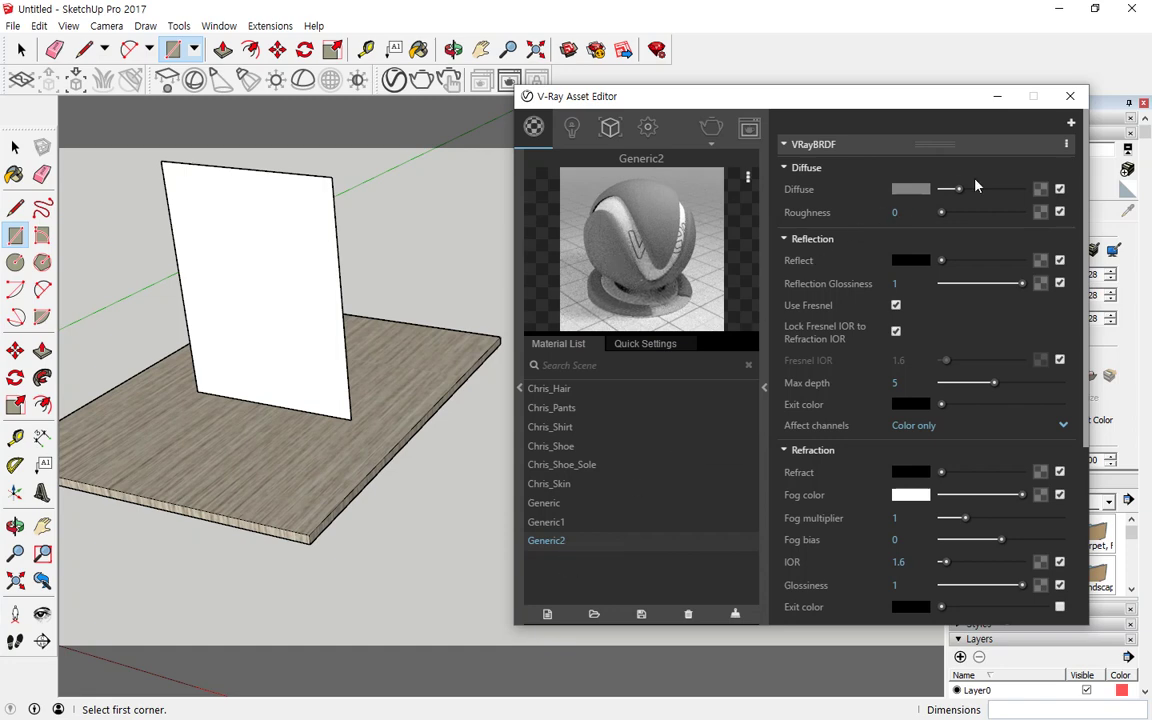
- Load Tree_A1.png from the 나무 folder as the bitmap texture for Generic2's diffuse
{"action": "left_click", "coordinate": [1041, 190]}
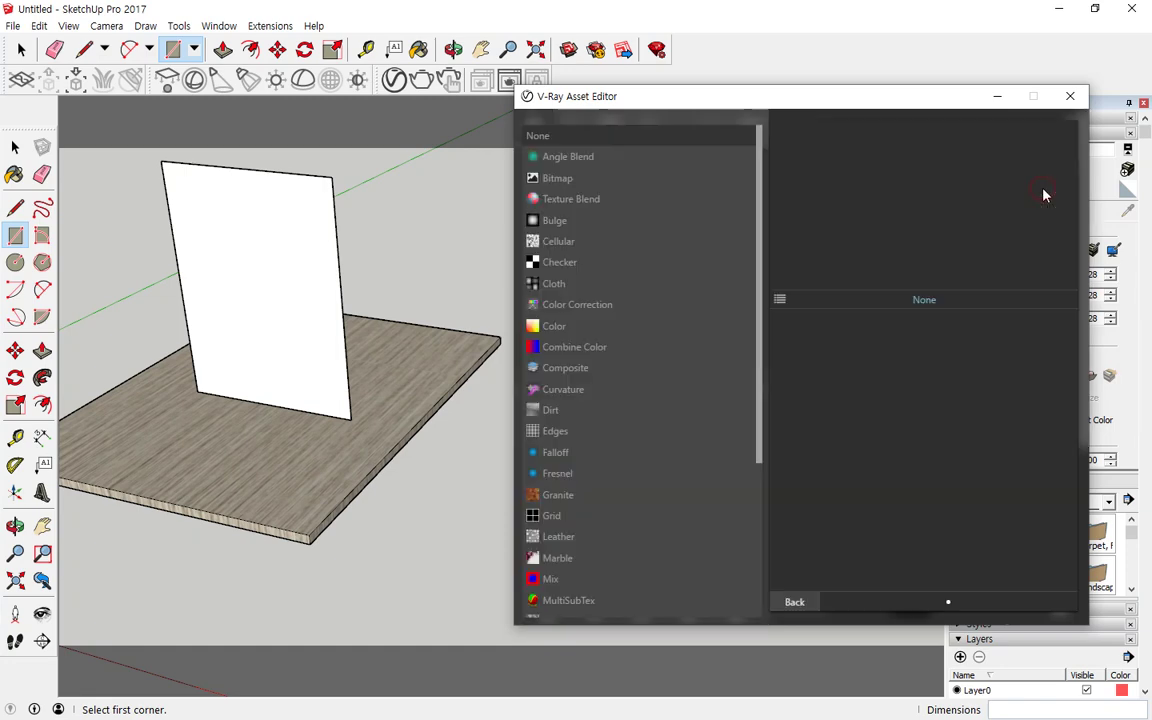
{"action": "left_click", "coordinate": [585, 178]}
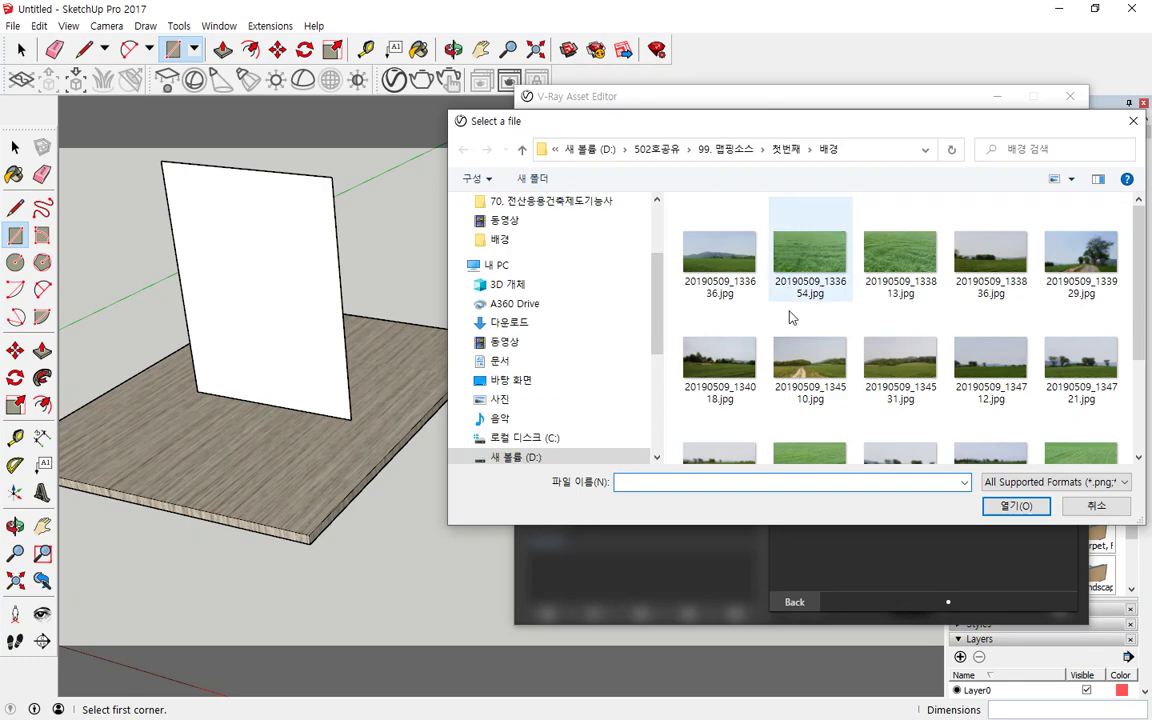
{"action": "left_click", "coordinate": [785, 149]}
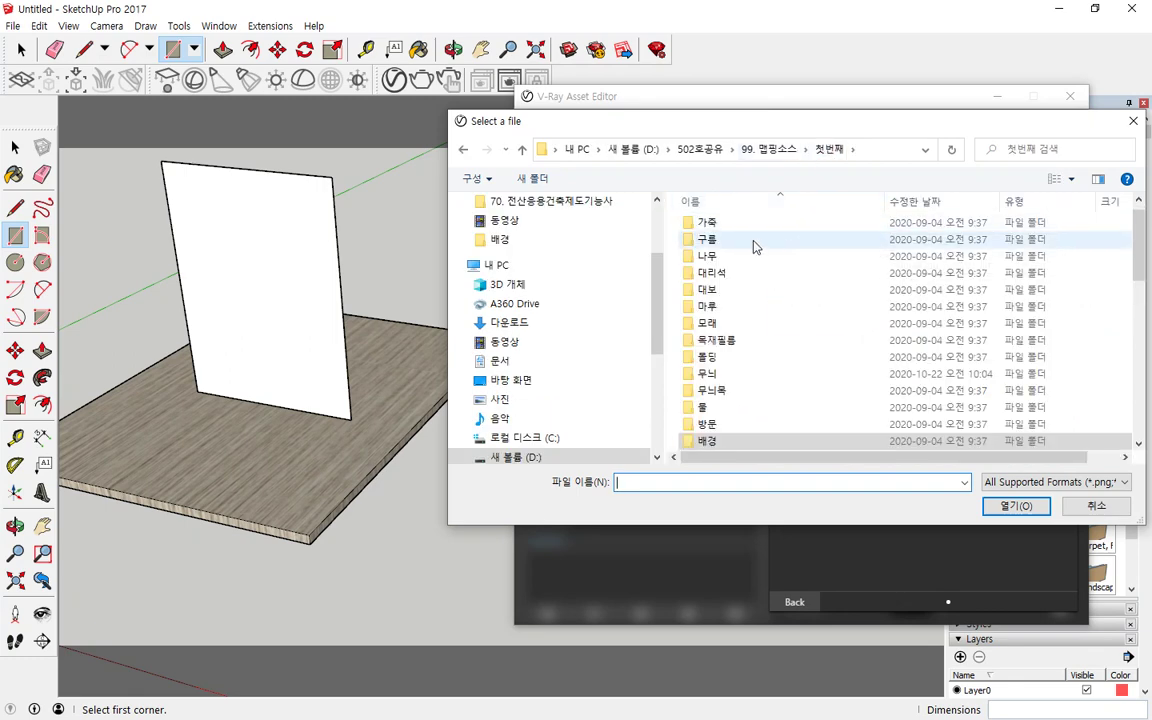
{"action": "double_click", "coordinate": [728, 256]}
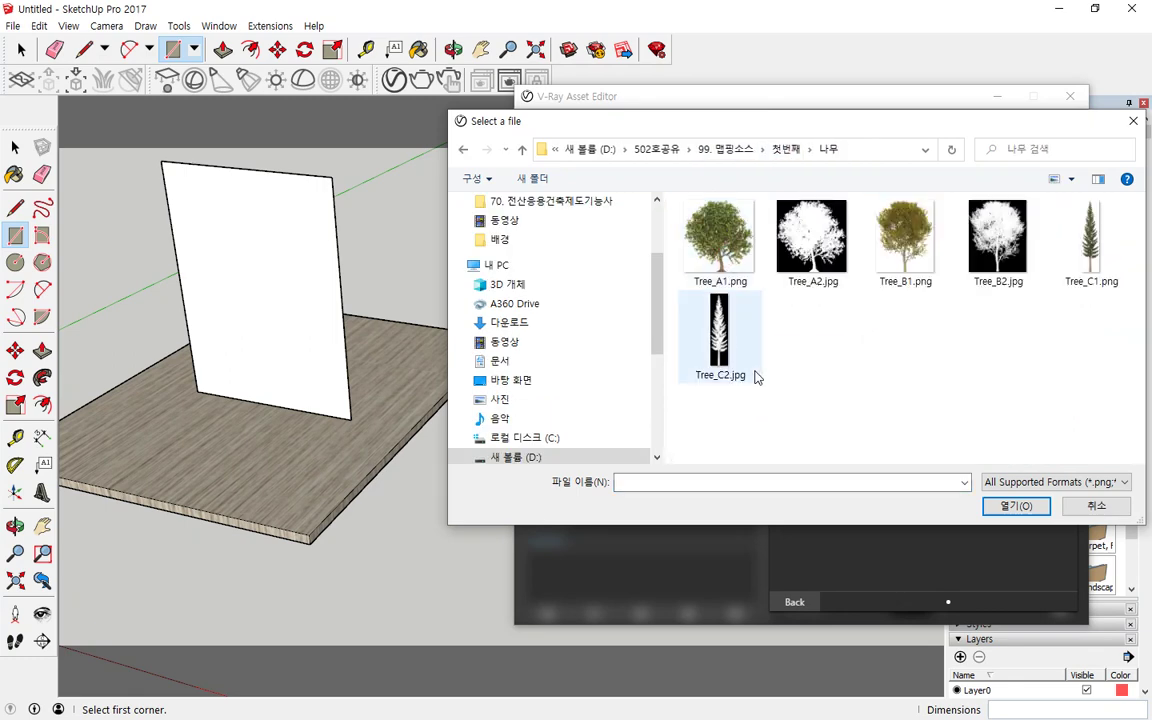
{"action": "mouse_move", "coordinate": [728, 212]}
{"action": "left_mouse_down"}
{"action": "mouse_move", "coordinate": [712, 262]}
{"action": "mouse_move", "coordinate": [730, 214]}
{"action": "left_mouse_up"}
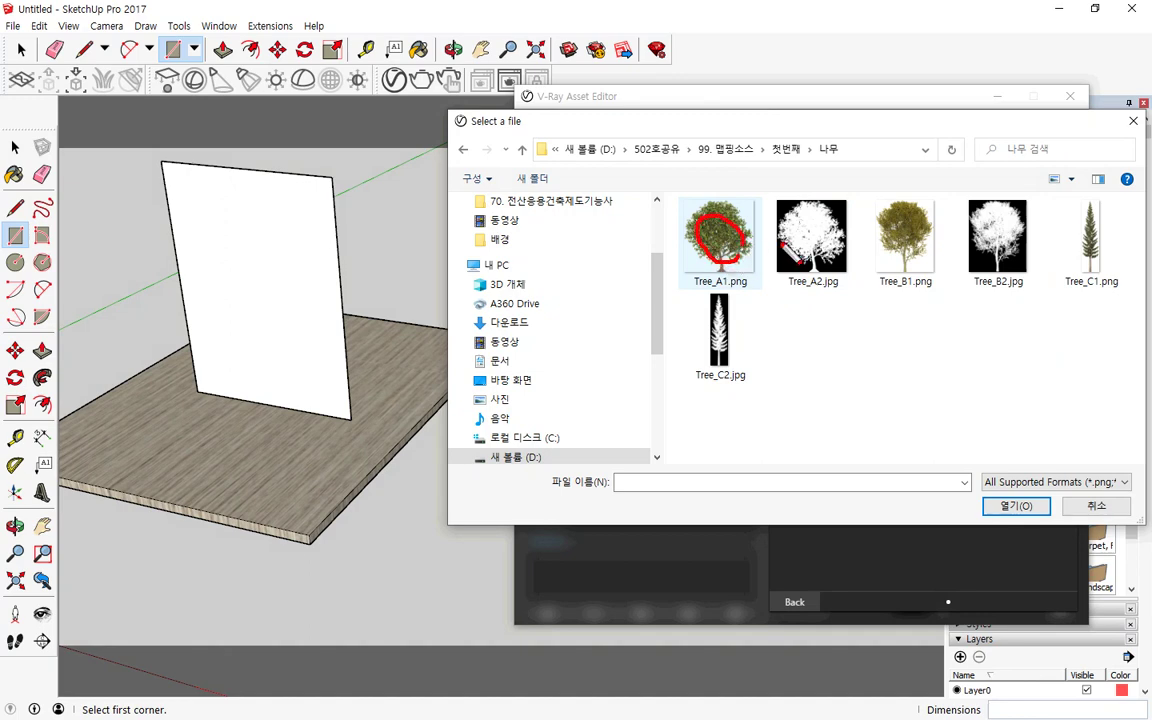
{"action": "mouse_move", "coordinate": [788, 258]}
{"action": "left_mouse_down"}
{"action": "mouse_move", "coordinate": [820, 216]}
{"action": "mouse_move", "coordinate": [839, 238]}
{"action": "left_mouse_up"}
{"action": "mouse_move", "coordinate": [765, 140]}
{"action": "left_mouse_down"}
{"action": "mouse_move", "coordinate": [733, 183]}
{"action": "mouse_move", "coordinate": [728, 171]}
{"action": "mouse_move", "coordinate": [748, 179]}
{"action": "left_mouse_up"}
{"action": "left_click_drag", "start_coordinate": [865, 140], "coordinate": [826, 195]}
{"action": "left_click_drag", "start_coordinate": [822, 177], "coordinate": [842, 190]}
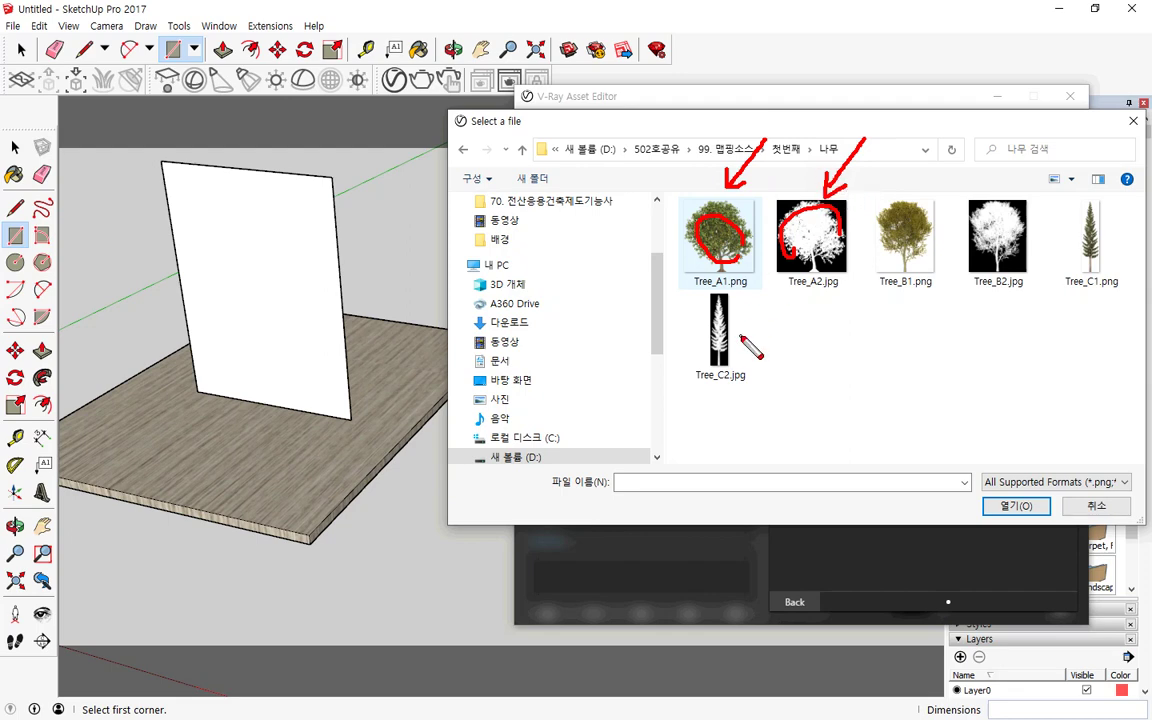
{"action": "key", "text": "Escape"}
{"action": "double_click", "coordinate": [712, 229]}
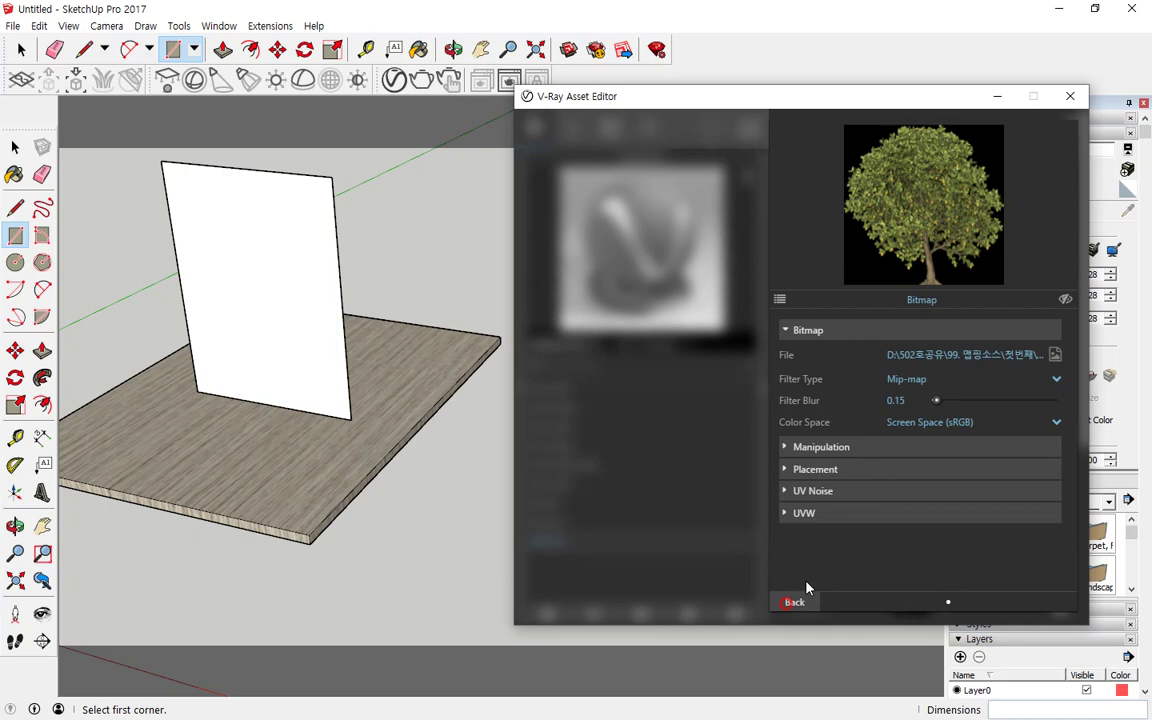
- Load Tree_A2.jpg as the bitmap texture for Generic2's opacity
{"action": "scroll", "coordinate": [809, 586], "scroll_direction": "down", "scroll_amount": 5}
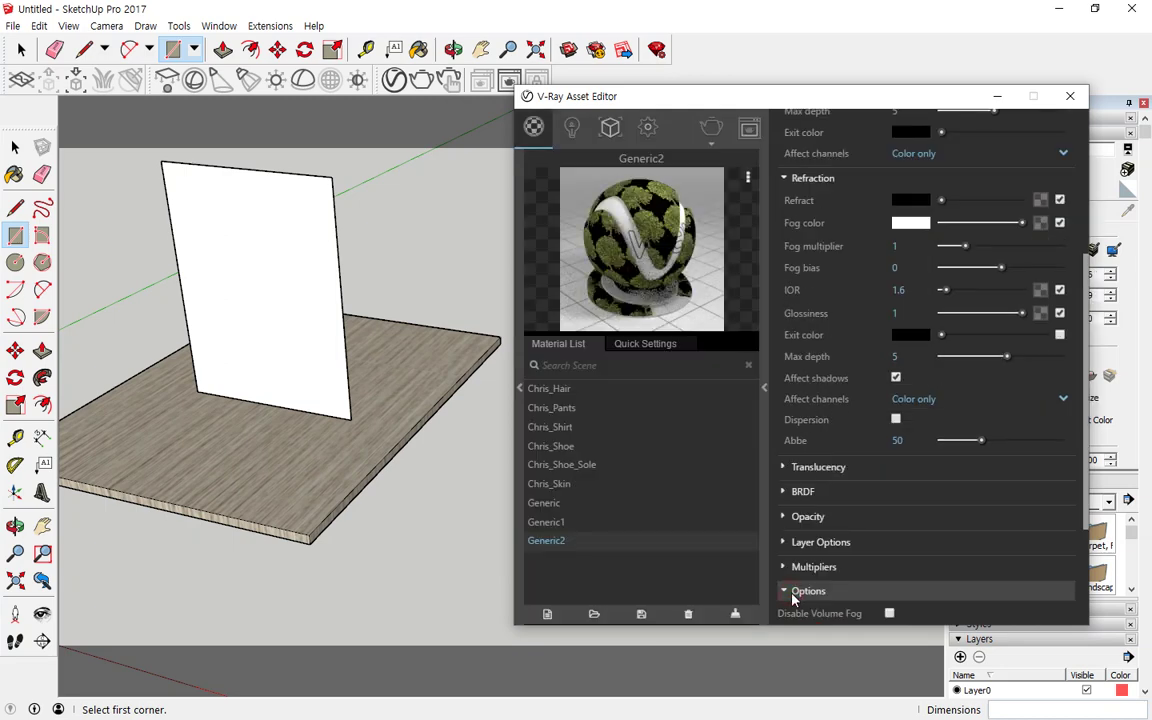
{"action": "left_click", "coordinate": [795, 592]}
{"action": "left_click", "coordinate": [800, 516]}
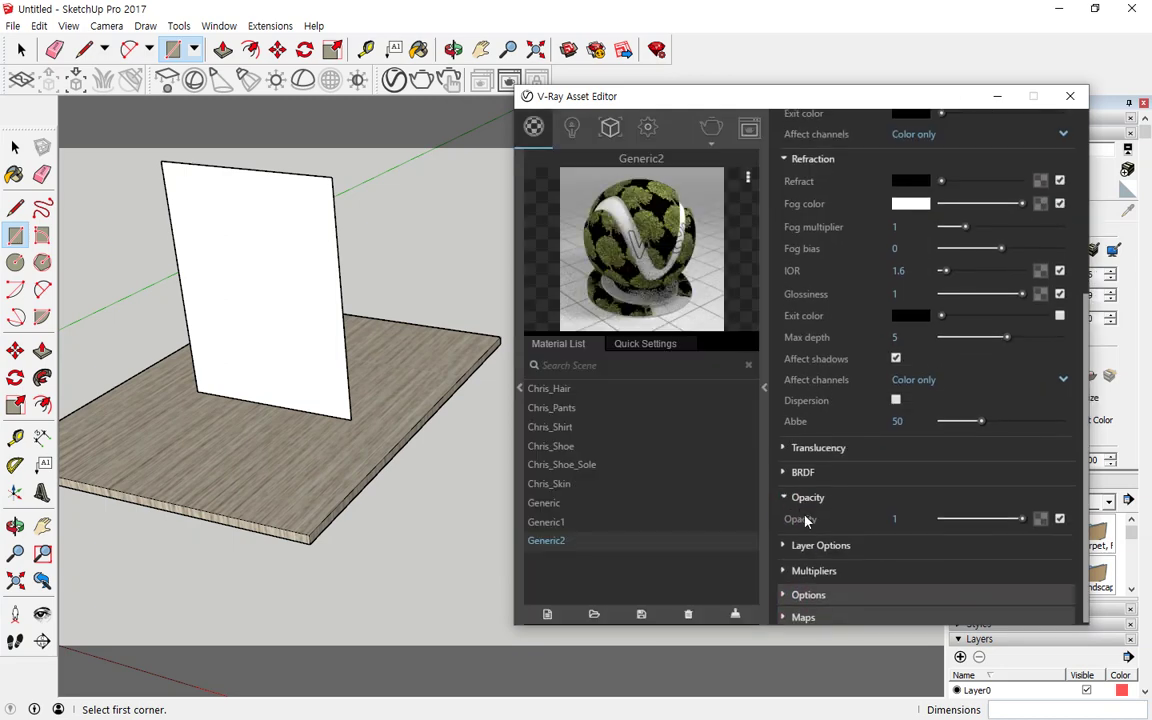
{"action": "mouse_move", "coordinate": [1038, 489]}
{"action": "left_mouse_down"}
{"action": "mouse_move", "coordinate": [1052, 486]}
{"action": "mouse_move", "coordinate": [1072, 516]}
{"action": "left_mouse_up"}
{"action": "left_click", "coordinate": [1040, 515]}
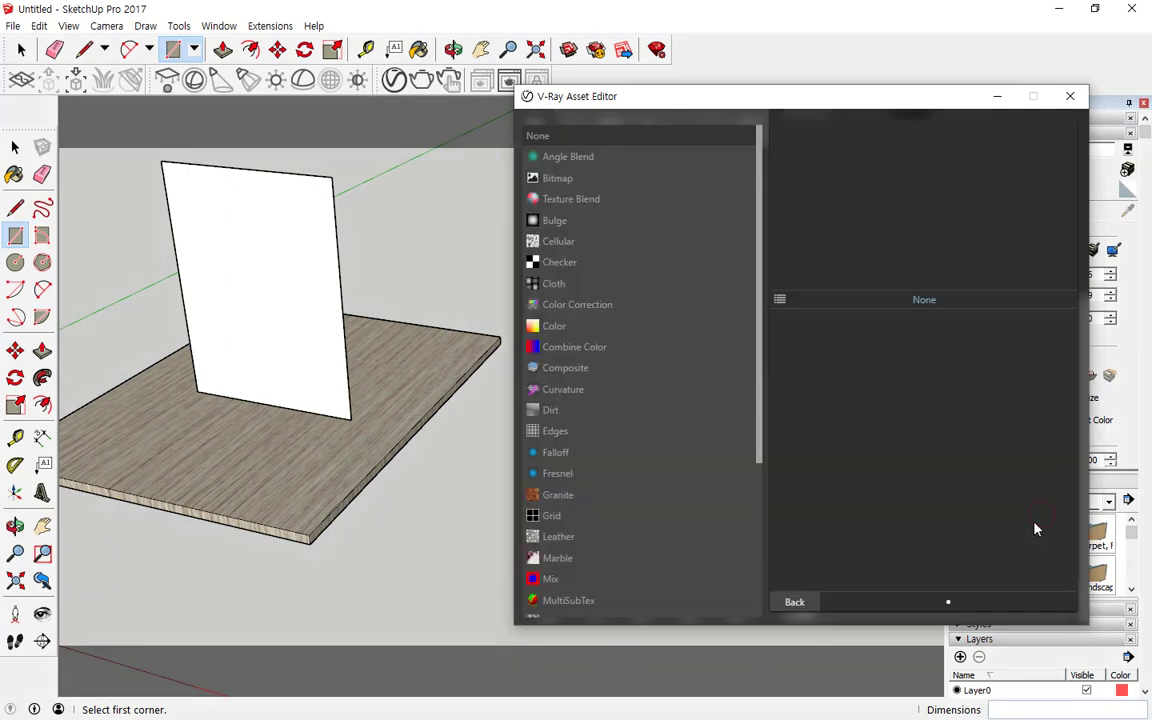
{"action": "left_click", "coordinate": [560, 180]}
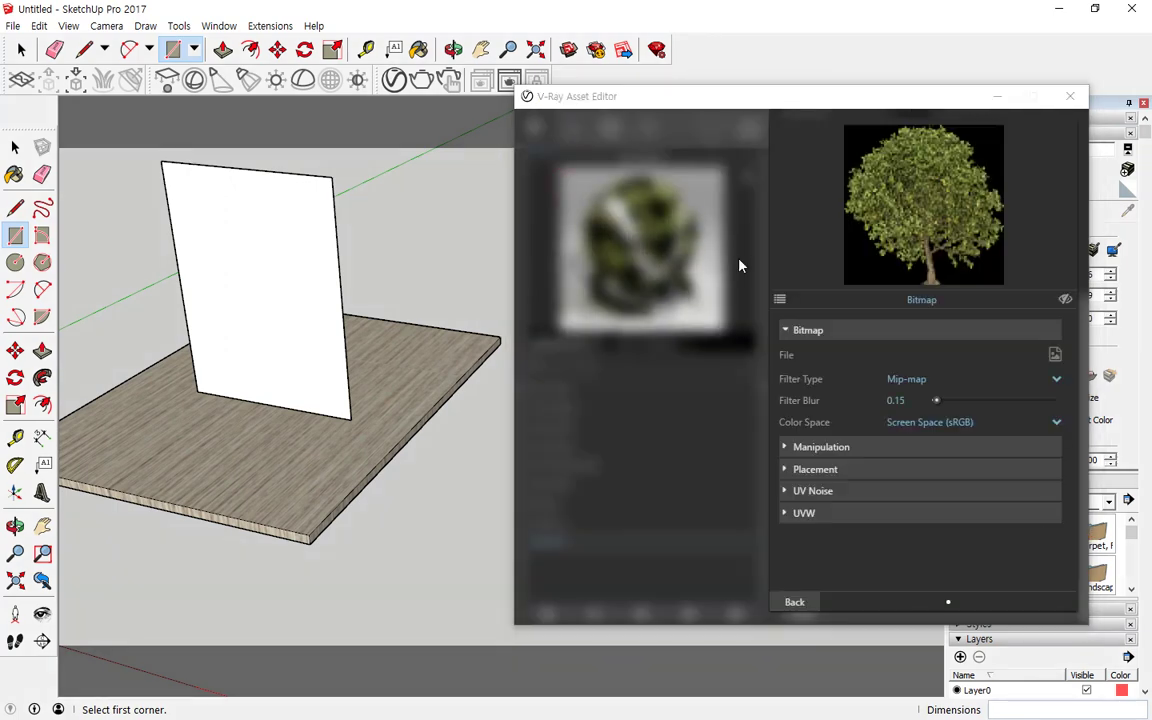
{"action": "left_click", "coordinate": [829, 248]}
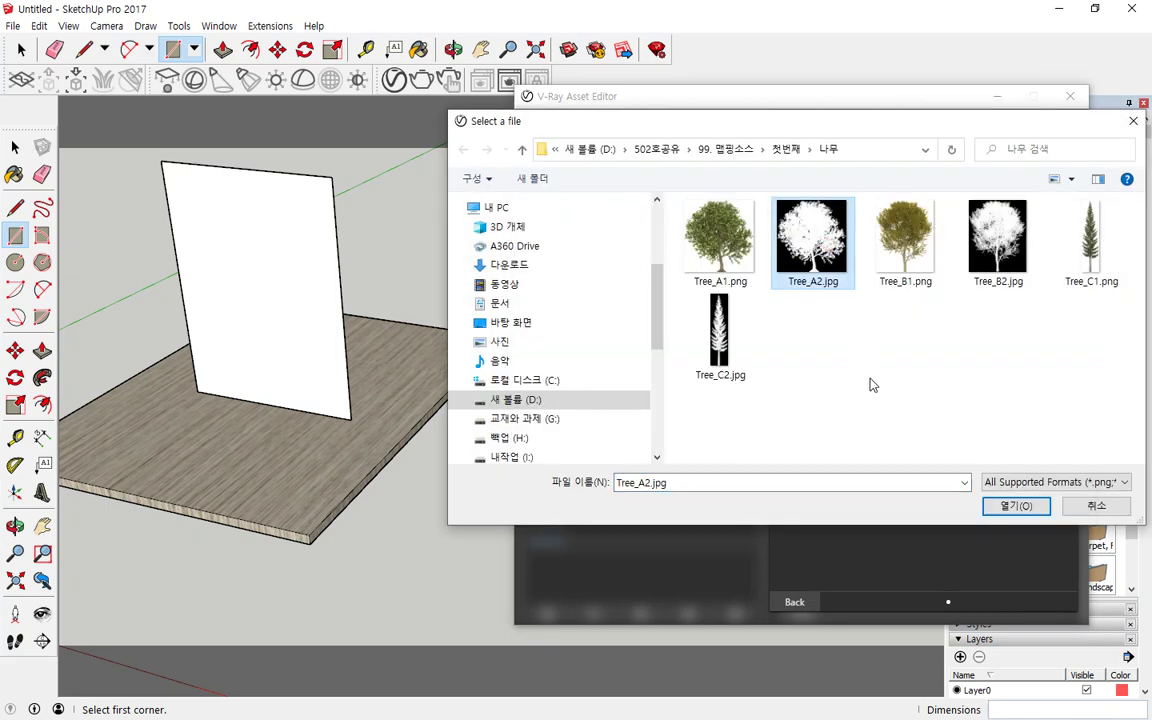
{"action": "left_click", "coordinate": [1045, 510]}
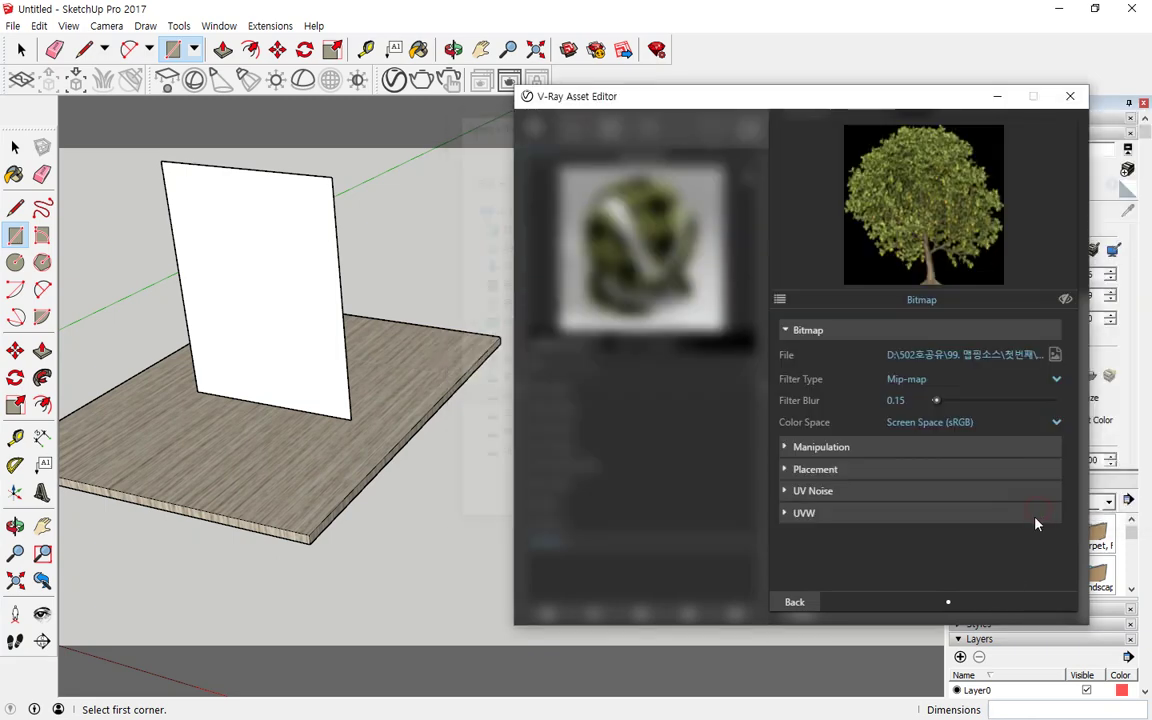
{"action": "left_click", "coordinate": [795, 600]}
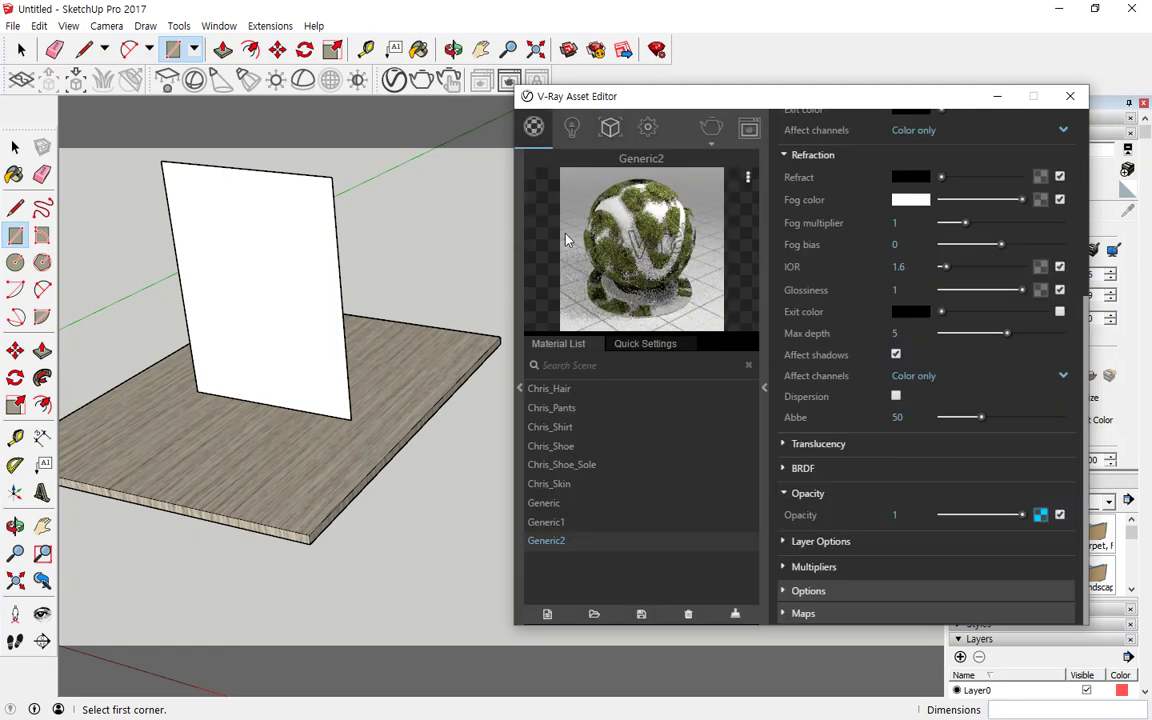
- Select the upright rectangle on the floor slab and apply the Generic2 material to it
{"action": "left_click", "coordinate": [21, 49]}
{"action": "left_click", "coordinate": [238, 223]}
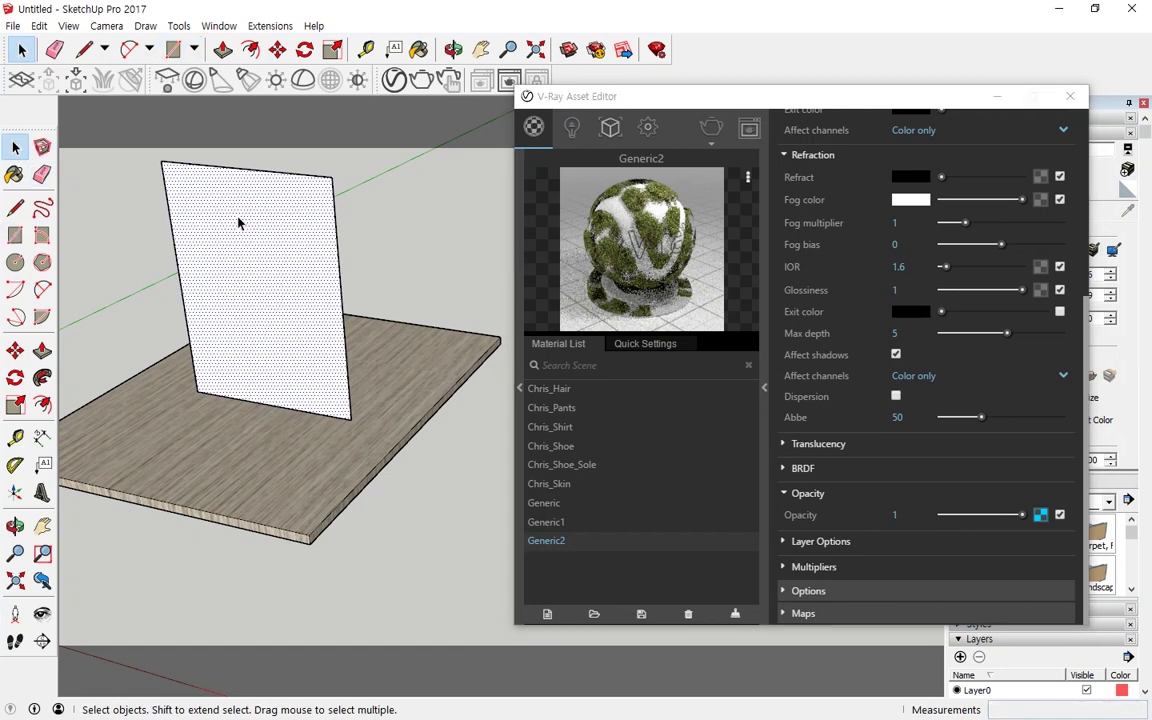
{"action": "left_click", "coordinate": [238, 220]}
{"action": "left_click", "coordinate": [619, 240]}
{"action": "left_click", "coordinate": [634, 268]}
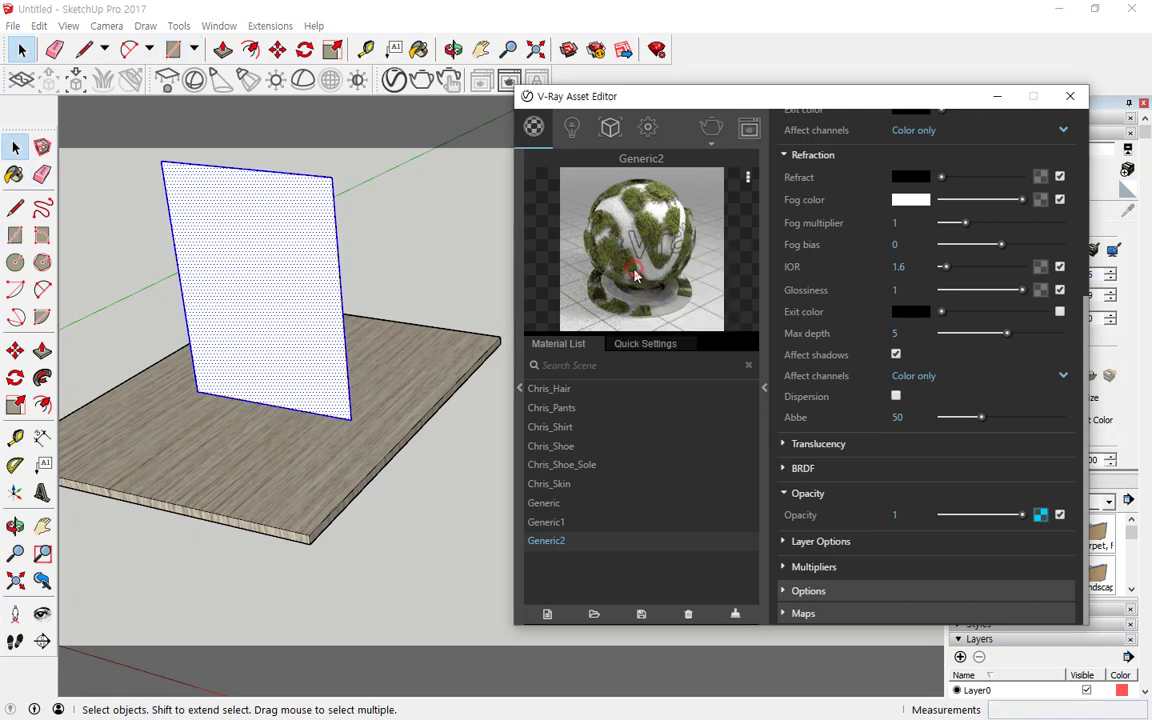
{"action": "mouse_move", "coordinate": [270, 385]}
{"action": "left_mouse_down"}
{"action": "mouse_move", "coordinate": [201, 297]}
{"action": "mouse_move", "coordinate": [208, 383]}
{"action": "mouse_move", "coordinate": [252, 245]}
{"action": "left_mouse_up"}
- Examine the areas around a single tree image on the upright rectangle and the material's opacity texture slot
{"action": "key", "text": "ctrl+shift+d"}
{"action": "key", "text": "Escape"}
{"action": "scroll", "coordinate": [278, 390], "scroll_direction": "up", "scroll_amount": 6}
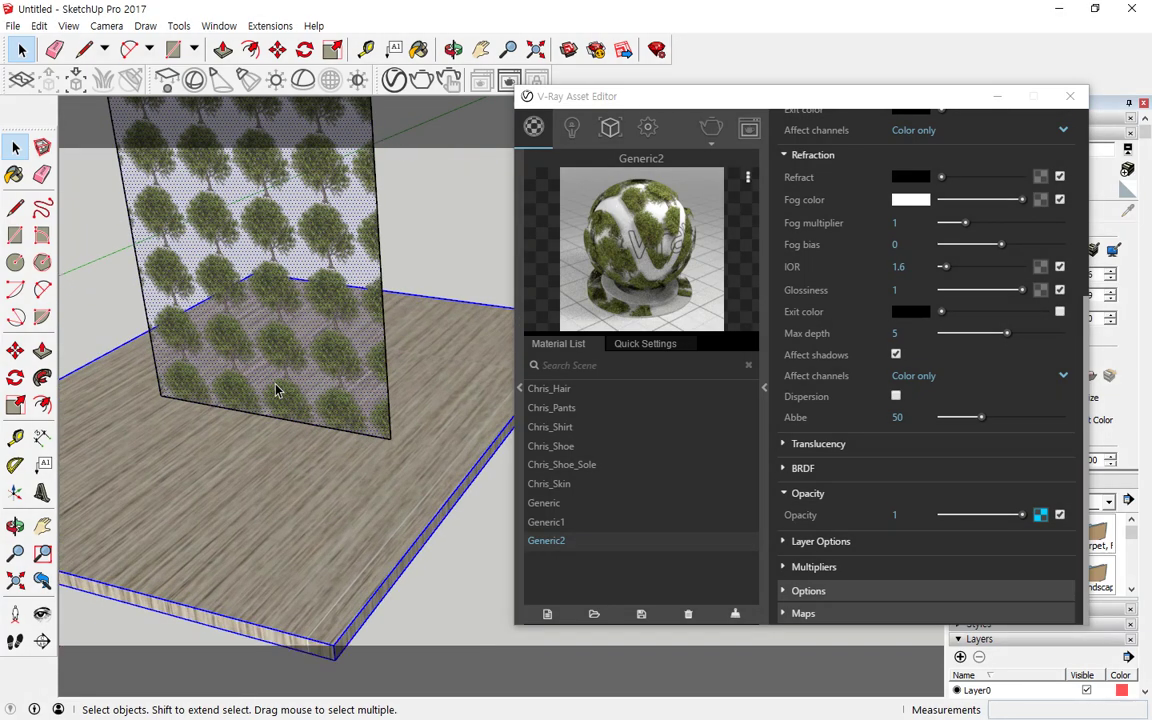
{"action": "key", "text": "ctrl+shift+d"}
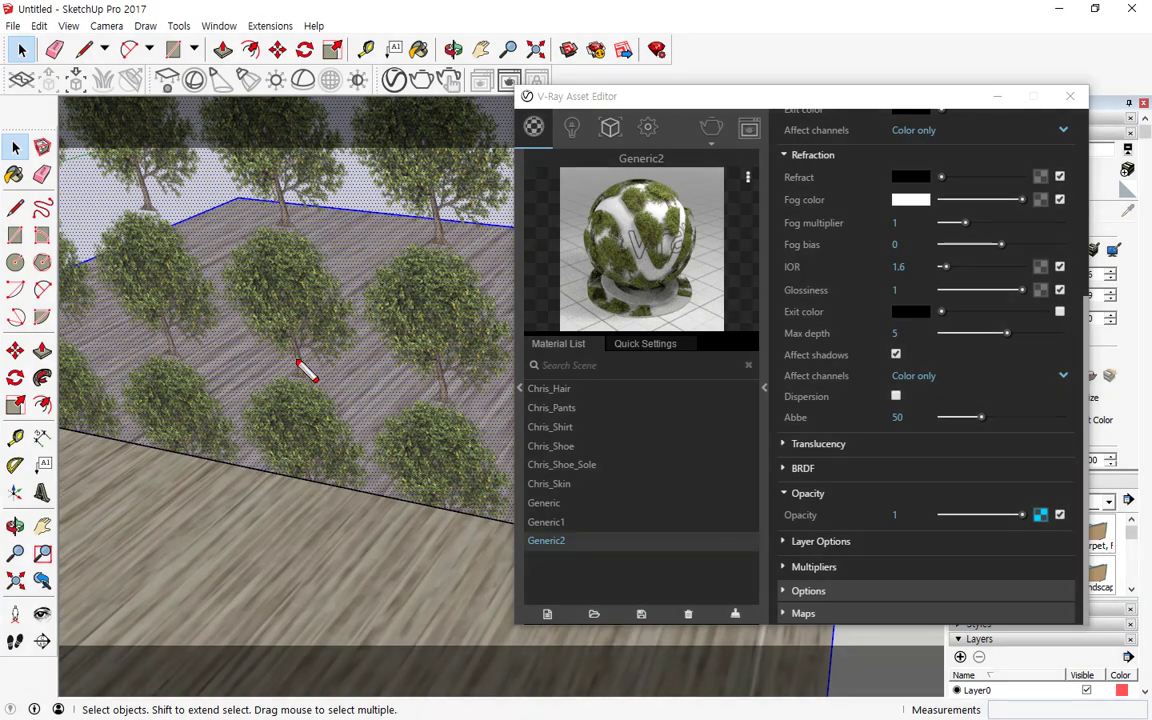
{"action": "mouse_move", "coordinate": [296, 369]}
{"action": "left_mouse_down"}
{"action": "mouse_move", "coordinate": [231, 369]}
{"action": "mouse_move", "coordinate": [222, 240]}
{"action": "mouse_move", "coordinate": [334, 230]}
{"action": "mouse_move", "coordinate": [360, 365]}
{"action": "left_mouse_up"}
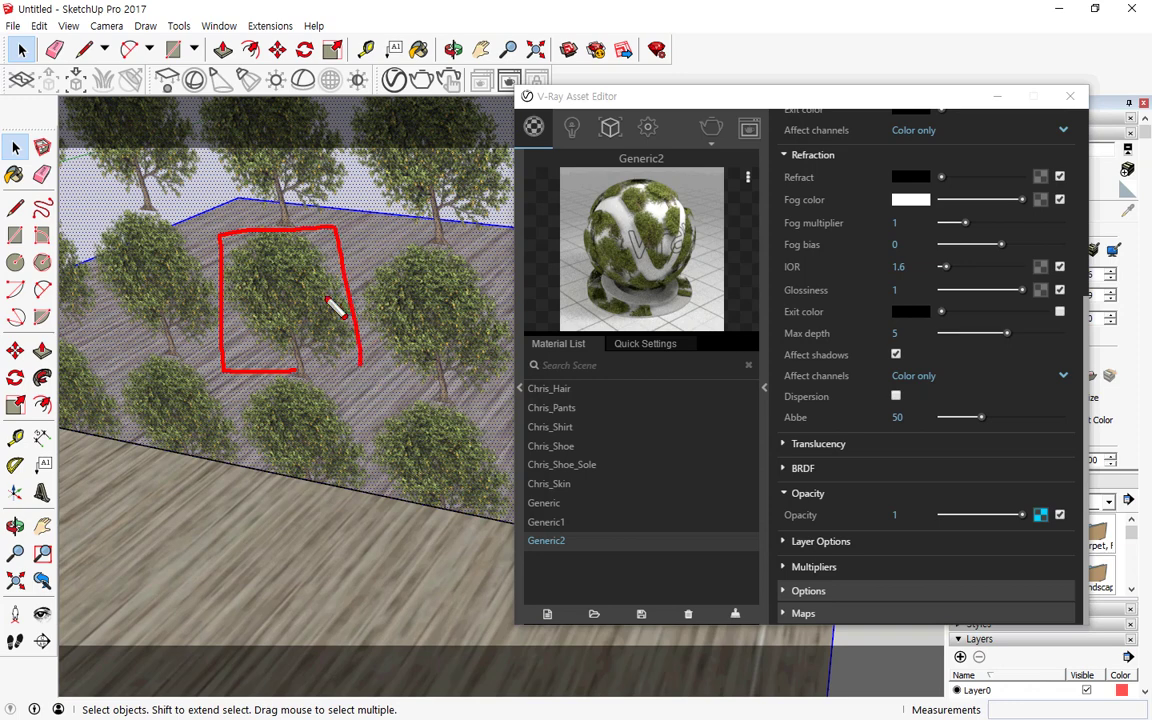
{"action": "left_click_drag", "start_coordinate": [322, 236], "coordinate": [337, 245]}
{"action": "left_click_drag", "start_coordinate": [243, 333], "coordinate": [246, 352]}
{"action": "left_click_drag", "start_coordinate": [318, 355], "coordinate": [320, 373]}
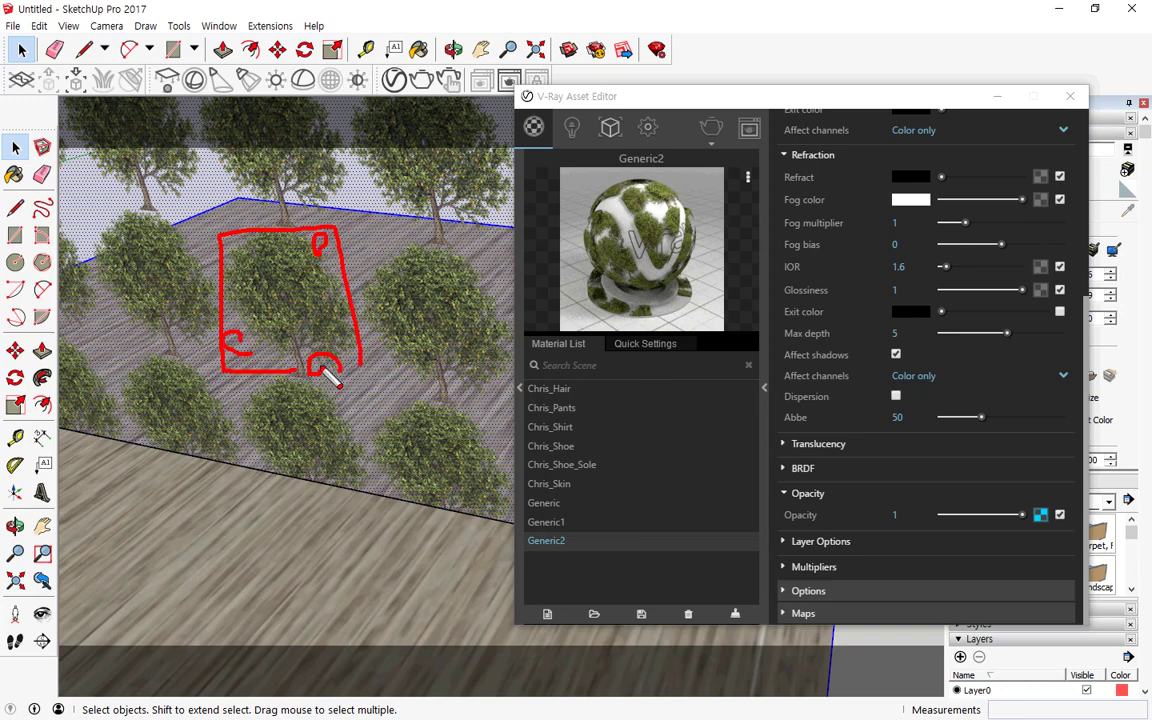
{"action": "left_click_drag", "start_coordinate": [1013, 524], "coordinate": [1058, 520]}
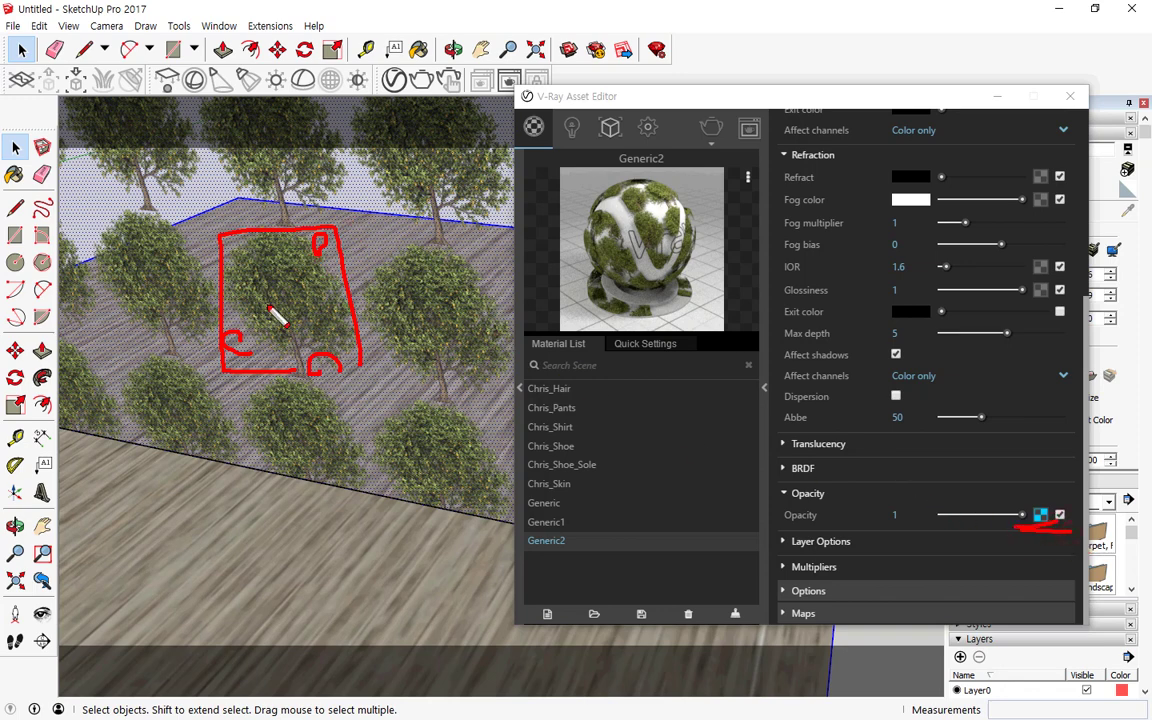
{"action": "left_click_drag", "start_coordinate": [226, 382], "coordinate": [273, 374]}
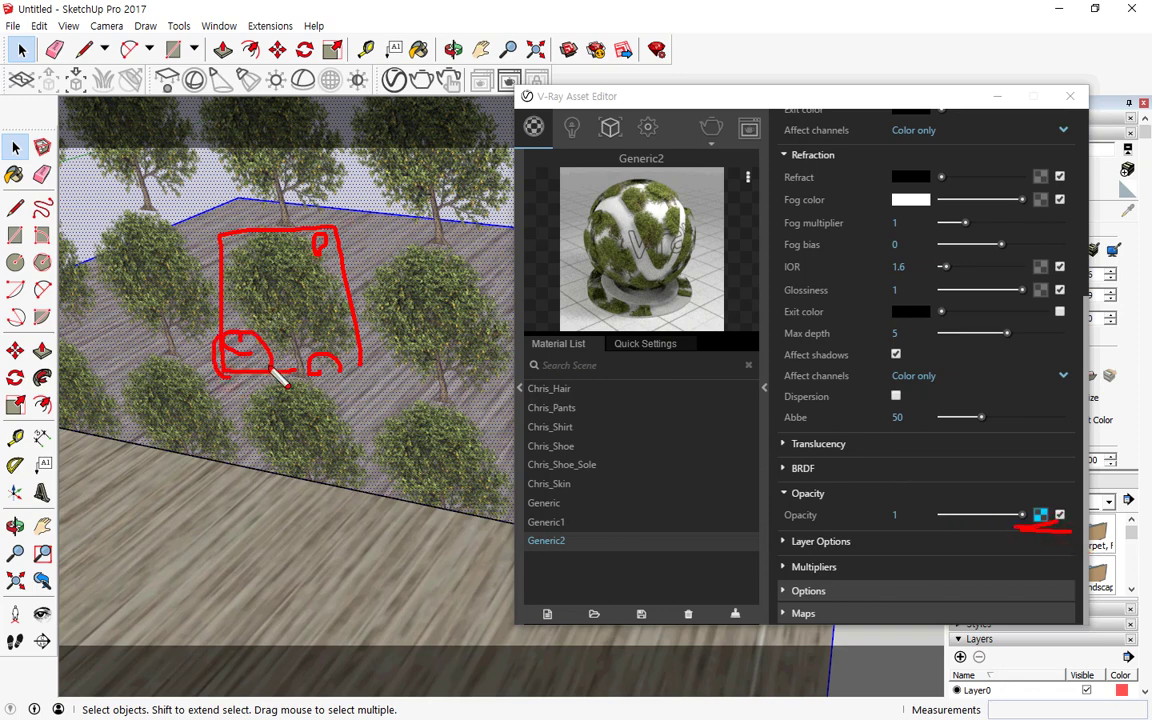
{"action": "left_click_drag", "start_coordinate": [308, 328], "coordinate": [325, 320]}
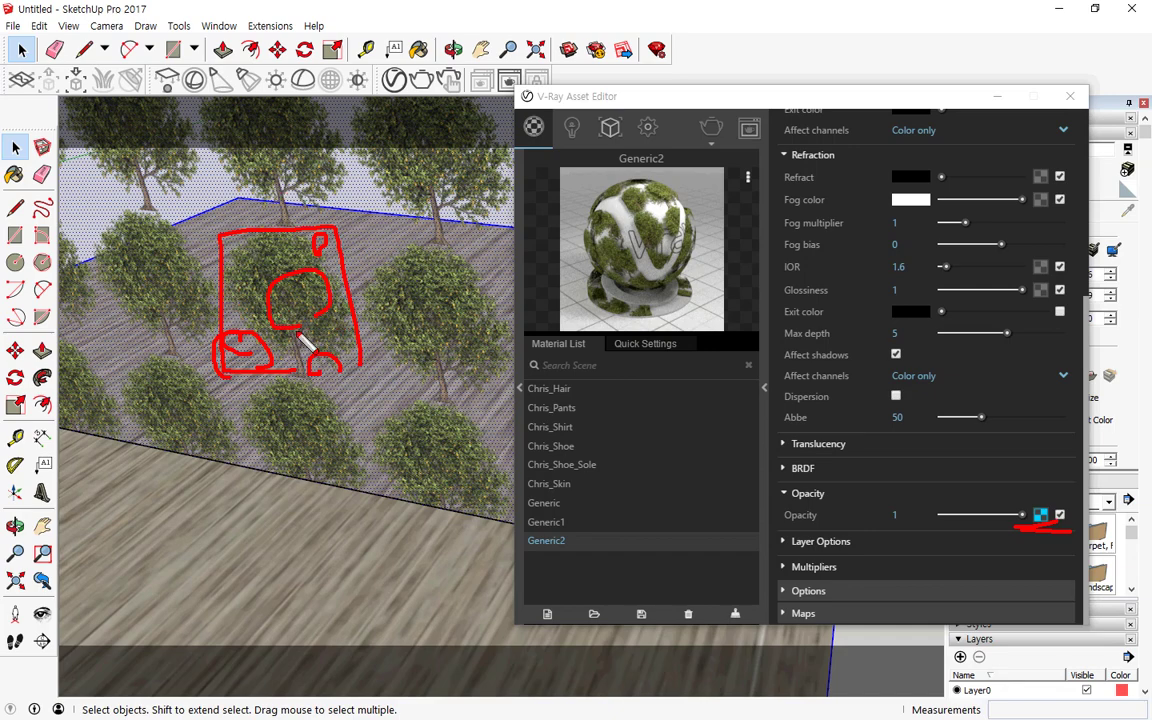
- Close the V-Ray Asset Editor, sample the tree material from the upright rectangle and open it for editing
{"action": "left_click", "coordinate": [1069, 96]}
{"action": "scroll", "coordinate": [362, 320], "scroll_direction": "down", "scroll_amount": 5}
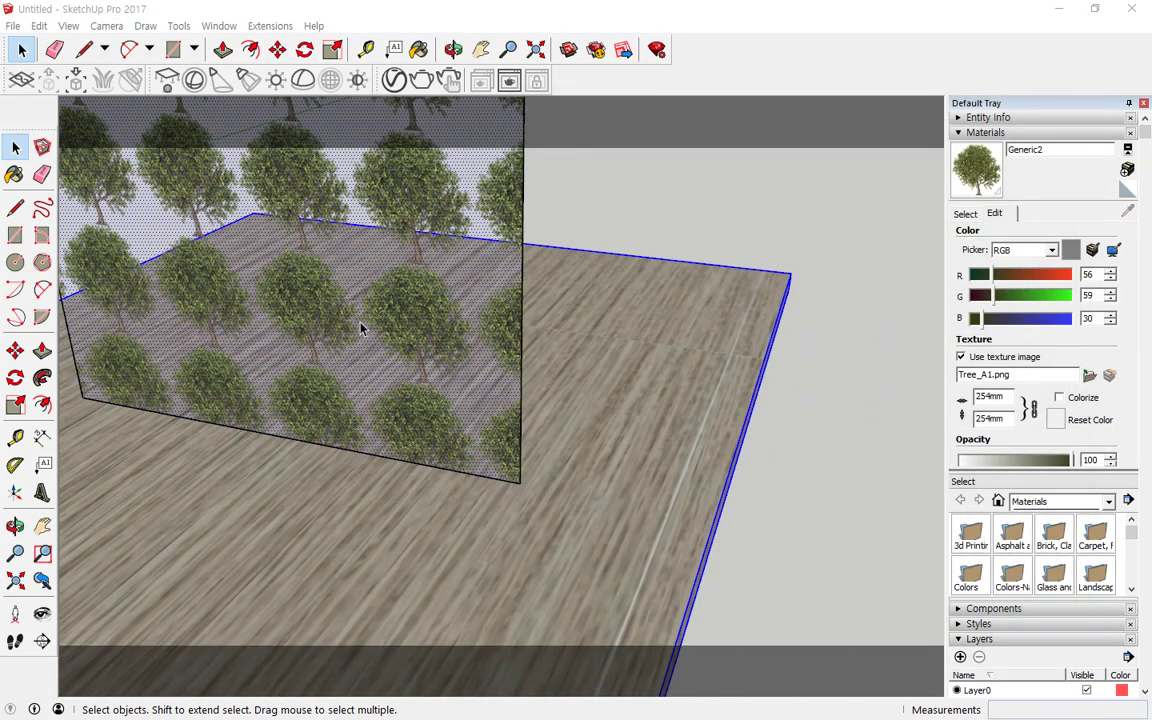
{"action": "scroll", "coordinate": [362, 318], "scroll_direction": "down", "scroll_amount": 3}
{"action": "middle_click_drag", "start_coordinate": [362, 247], "coordinate": [375, 399]}
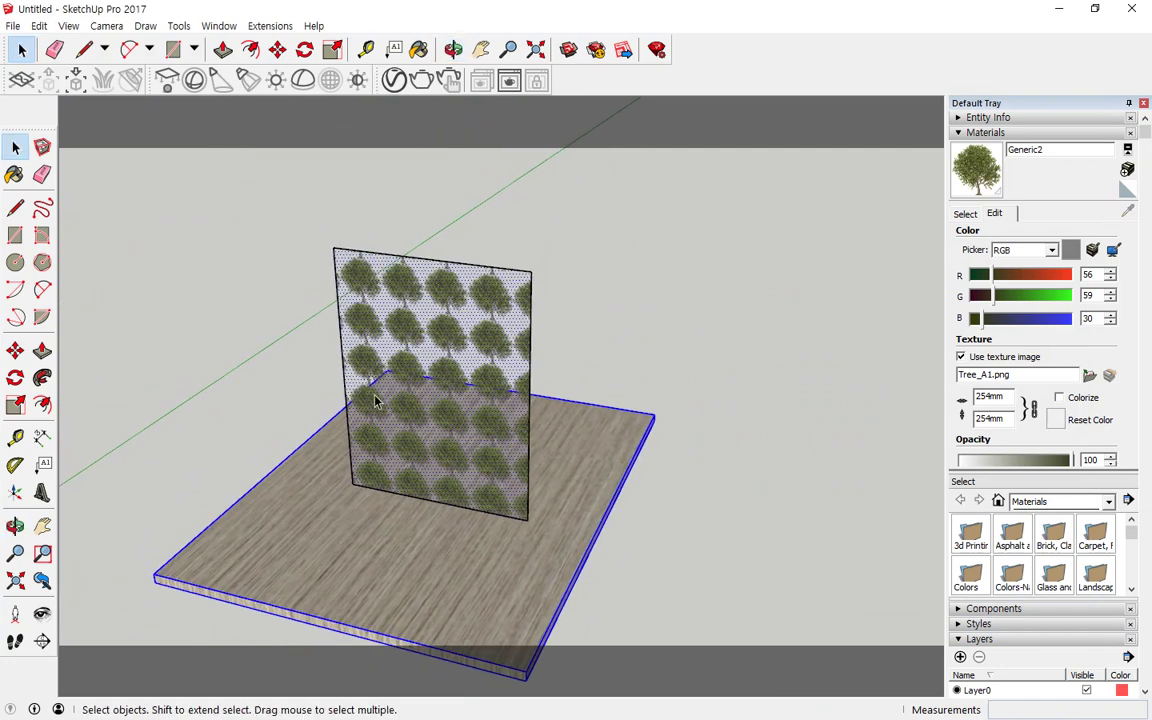
{"action": "scroll", "coordinate": [330, 350], "scroll_direction": "up", "scroll_amount": 2}
{"action": "left_click", "coordinate": [395, 80]}
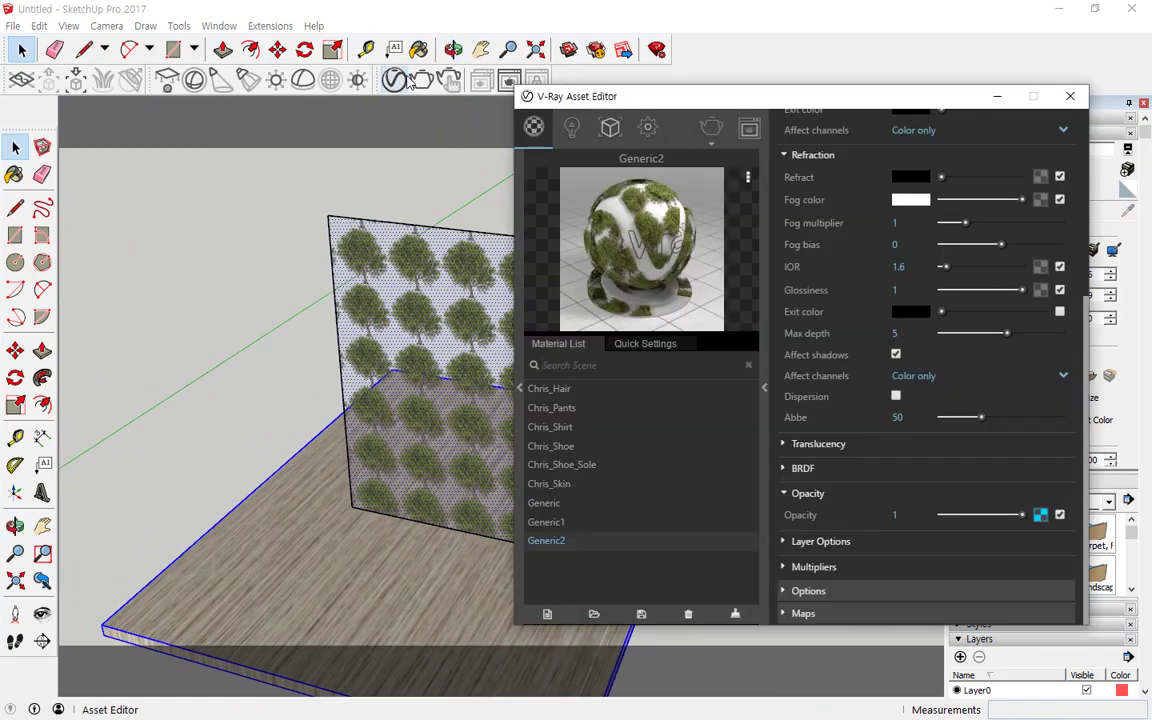
{"action": "left_click", "coordinate": [420, 80]}
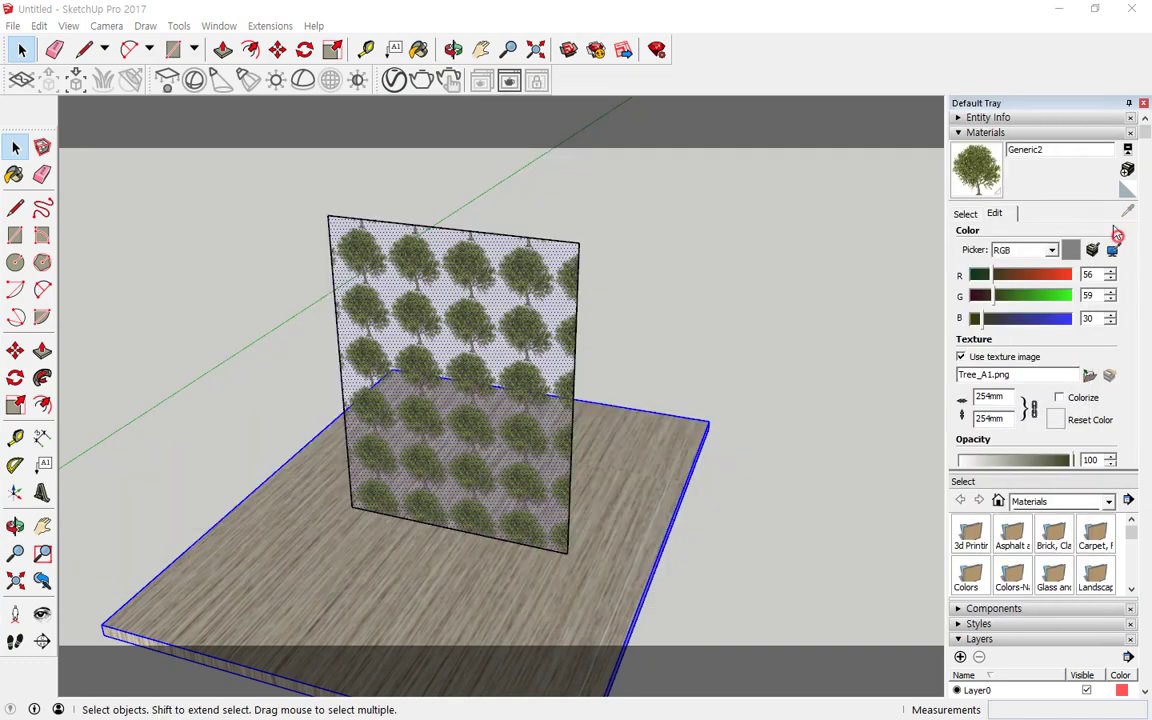
{"action": "left_click", "coordinate": [1127, 211]}
{"action": "left_click", "coordinate": [525, 316]}
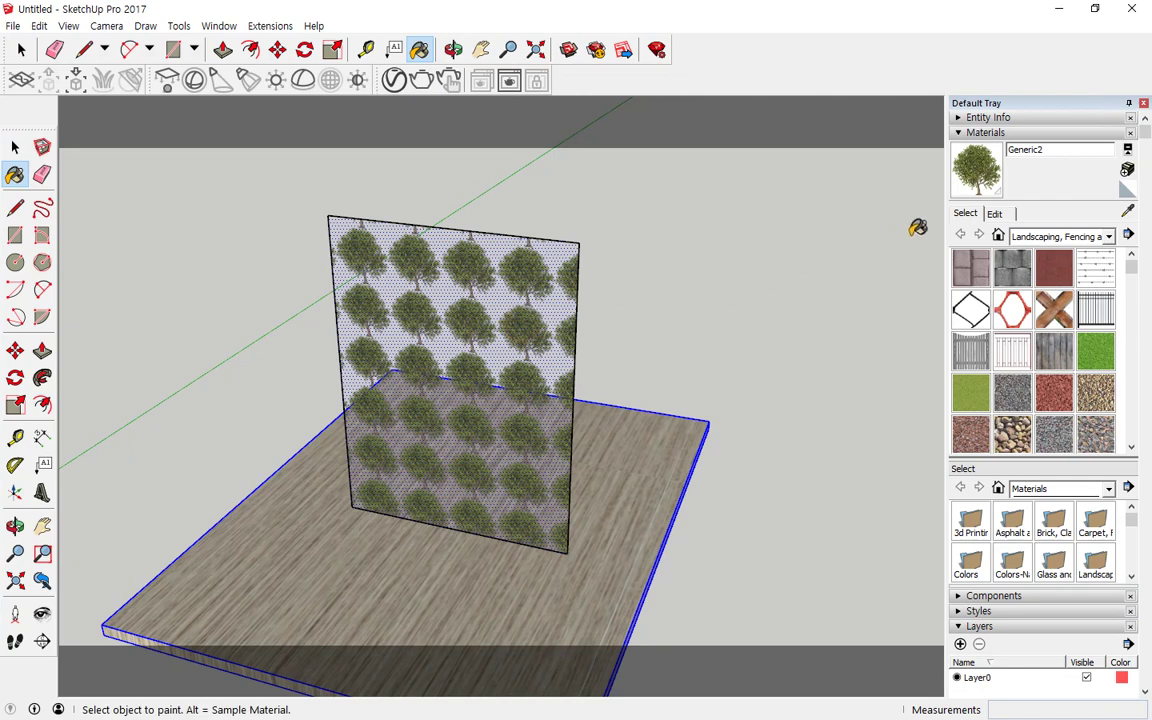
{"action": "left_click", "coordinate": [995, 214]}
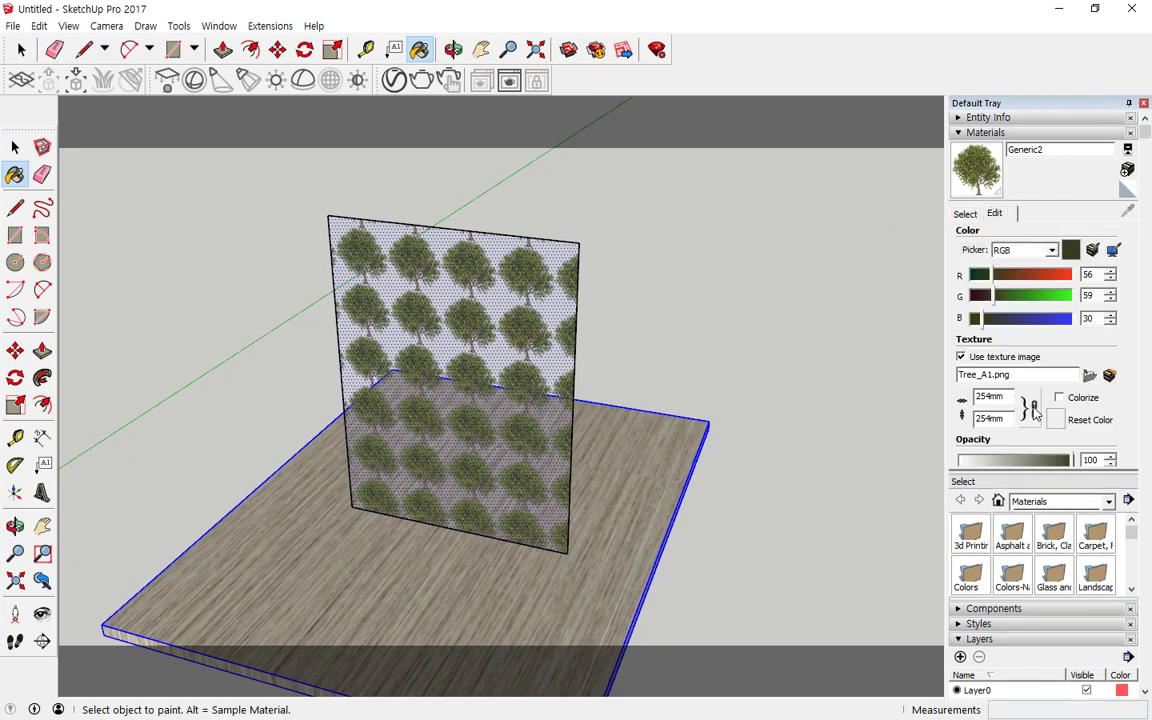
- Try a 1000 mm texture width with the aspect ratio unlocked, and reset the width and relock the ratio
{"action": "left_click", "coordinate": [1034, 409]}
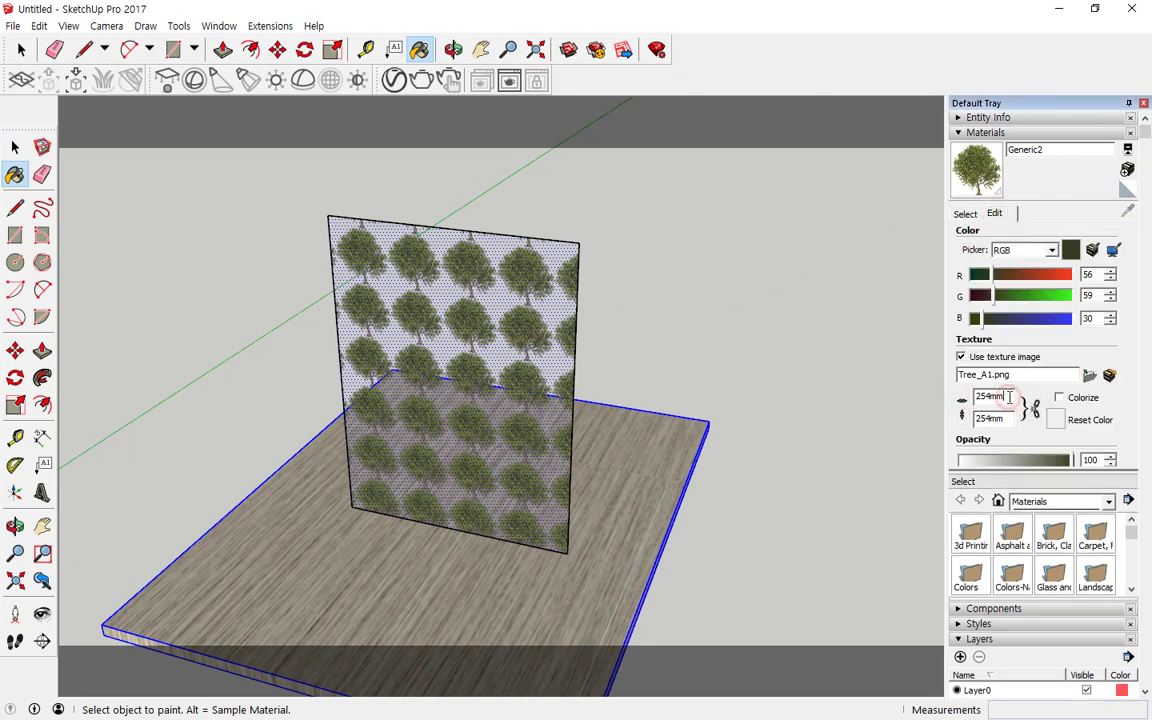
{"action": "type", "text": "1000"}
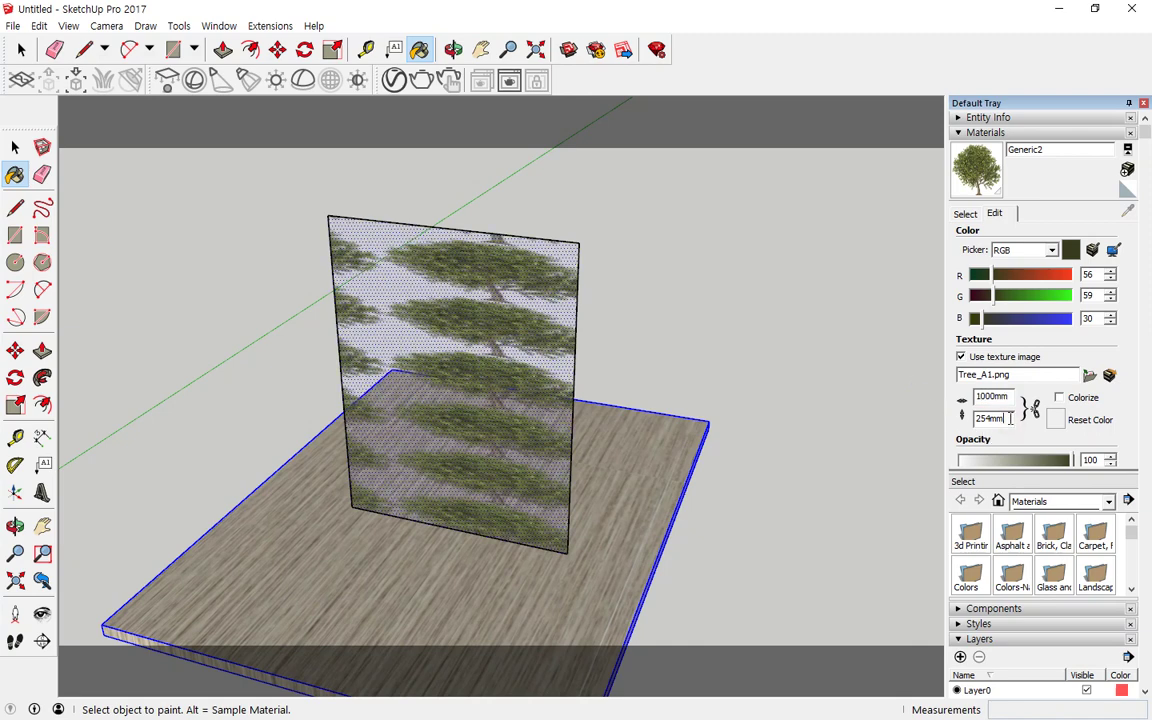
{"action": "left_click", "coordinate": [962, 404]}
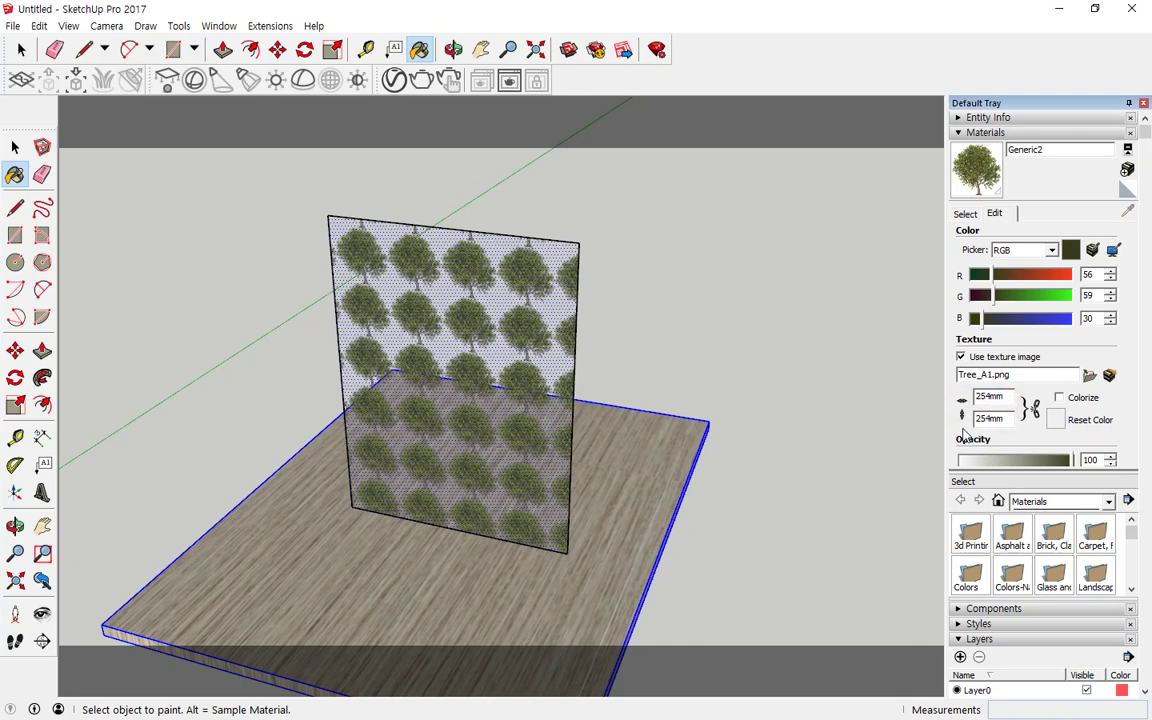
{"action": "left_click_drag", "start_coordinate": [1014, 398], "coordinate": [947, 397]}
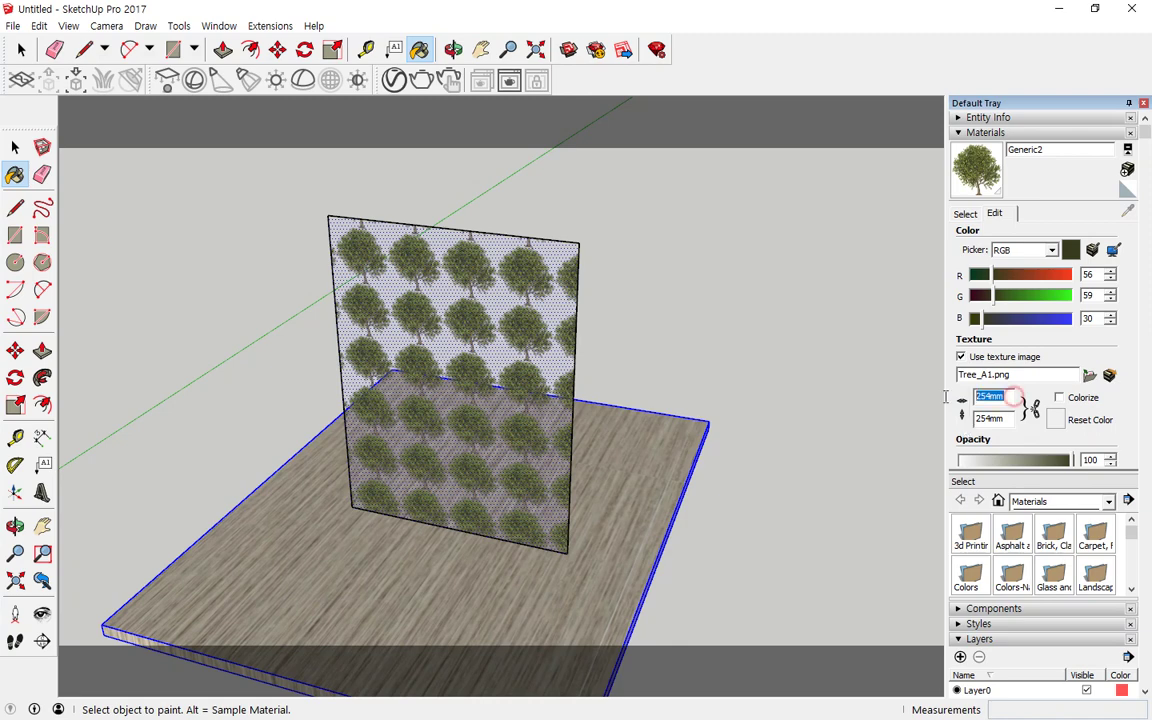
{"action": "left_click", "coordinate": [1032, 409]}
{"action": "left_click", "coordinate": [1032, 409]}
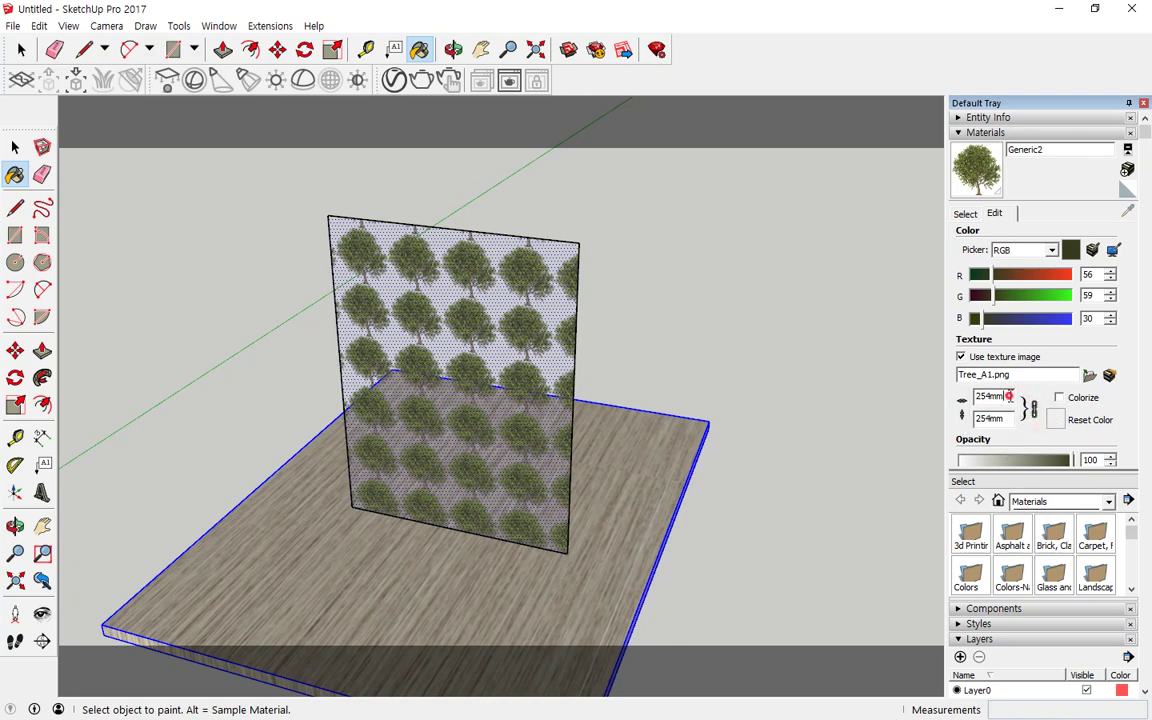
- Set the tree texture's width to 1000 mm with the aspect ratio locked
{"action": "left_click_drag", "start_coordinate": [1008, 396], "coordinate": [910, 386]}
{"action": "type", "text": "1000"}
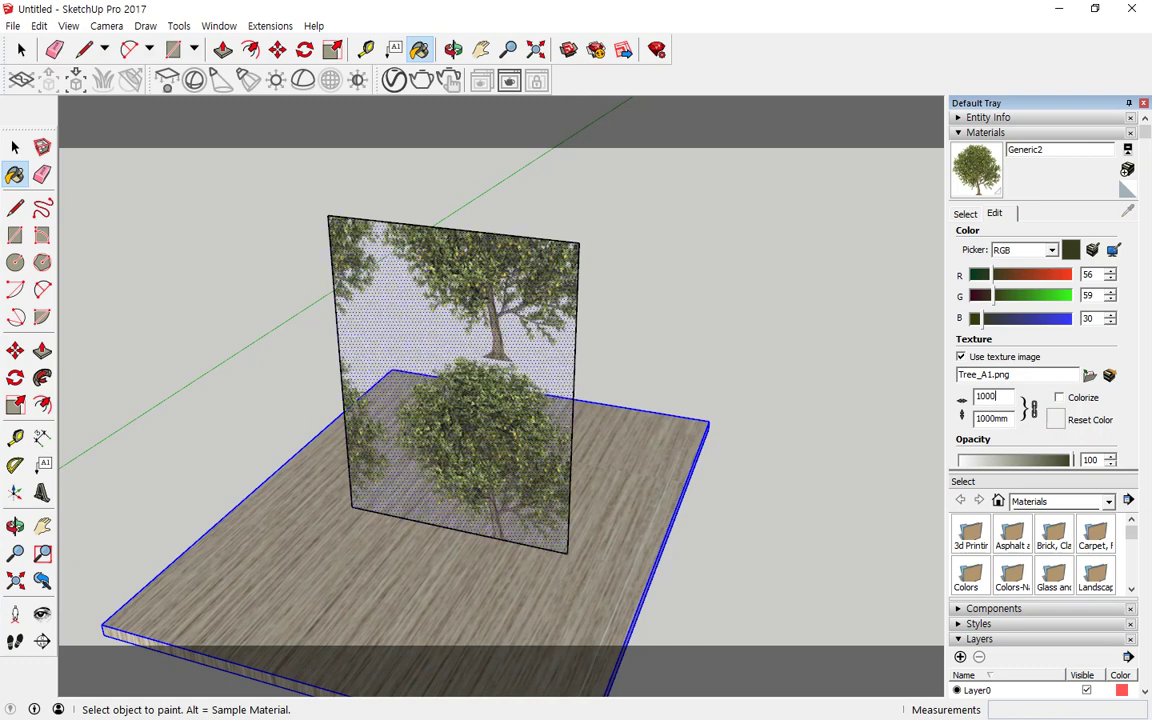
- Select the upright tree rectangle's face and move it straight down about 563 mm through the board
{"action": "key", "text": "Tab"}
{"action": "left_click", "coordinate": [15, 147]}
{"action": "left_click", "coordinate": [497, 318]}
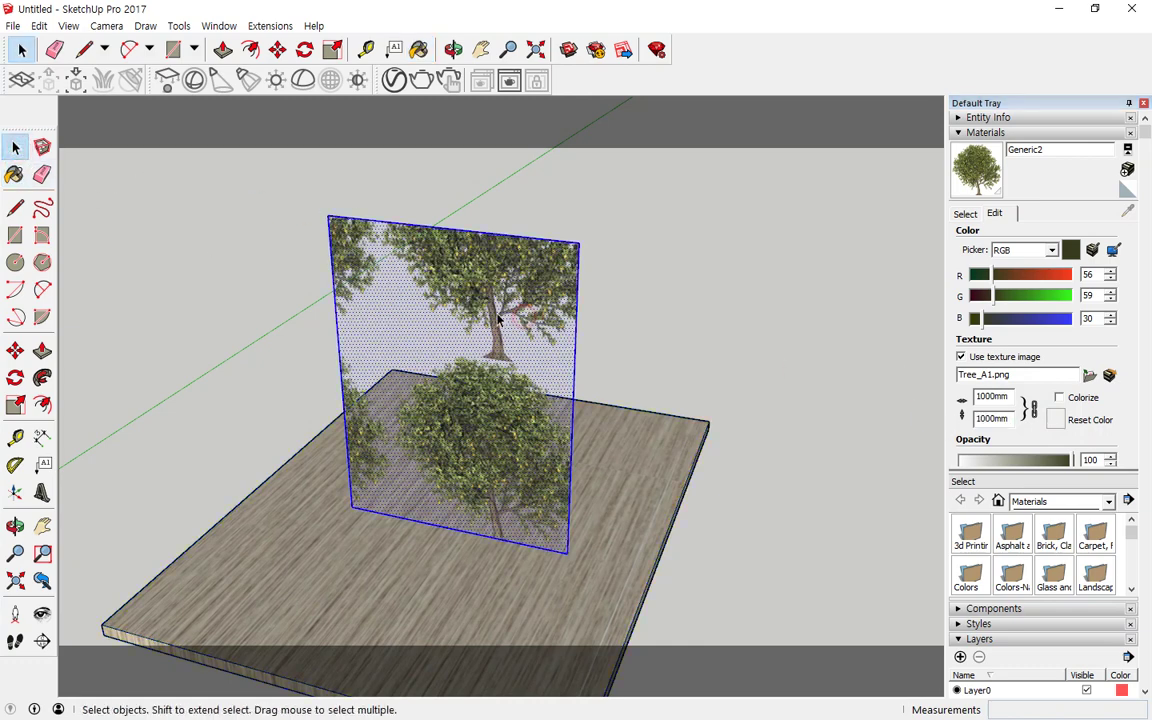
{"action": "left_click", "coordinate": [461, 233]}
{"action": "left_click", "coordinate": [468, 285]}
{"action": "left_click", "coordinate": [518, 290]}
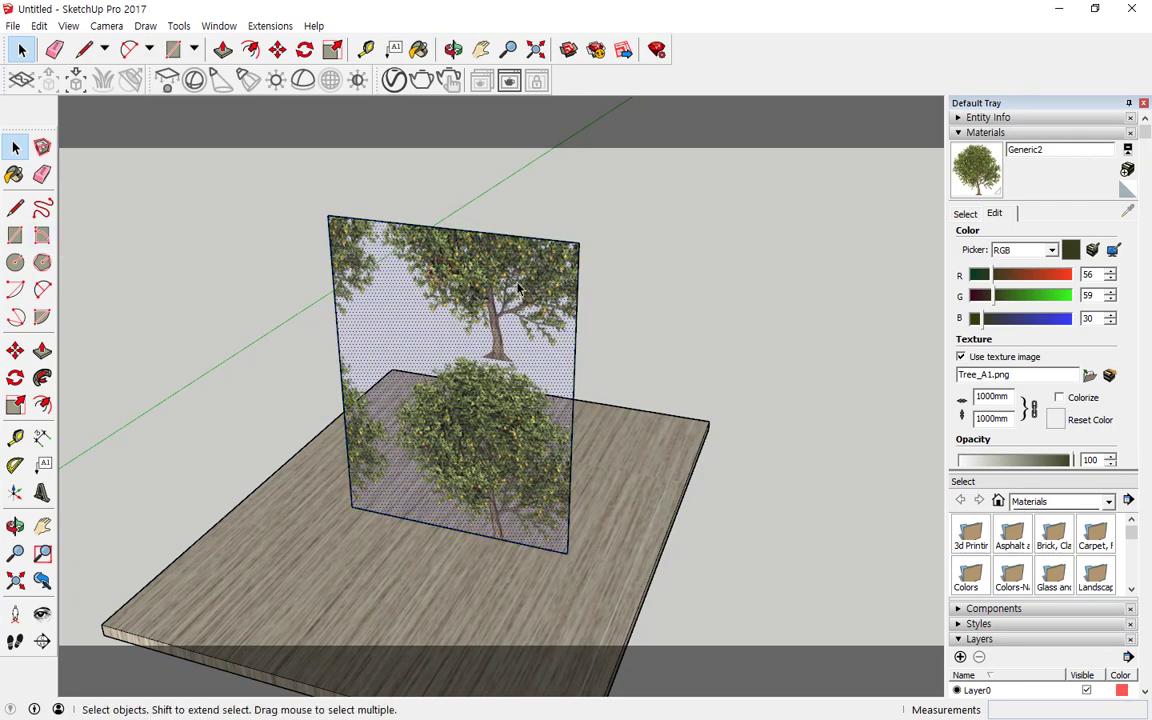
{"action": "left_click", "coordinate": [16, 349]}
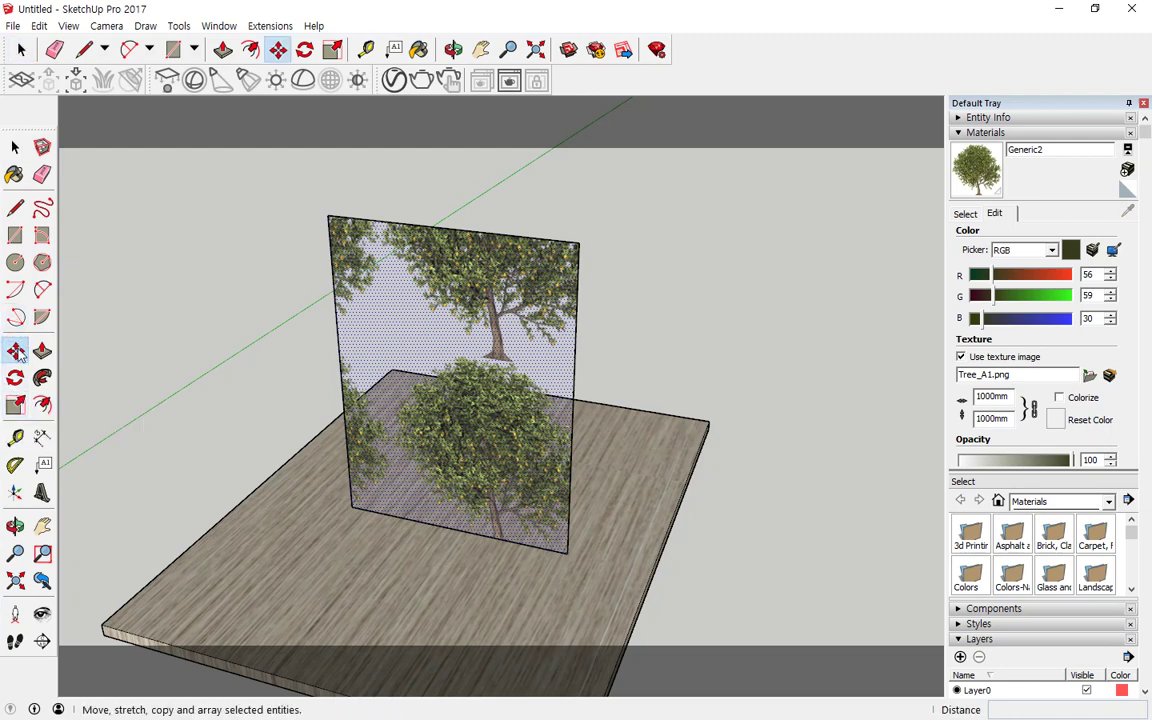
{"action": "left_click_drag", "start_coordinate": [577, 241], "coordinate": [566, 371]}
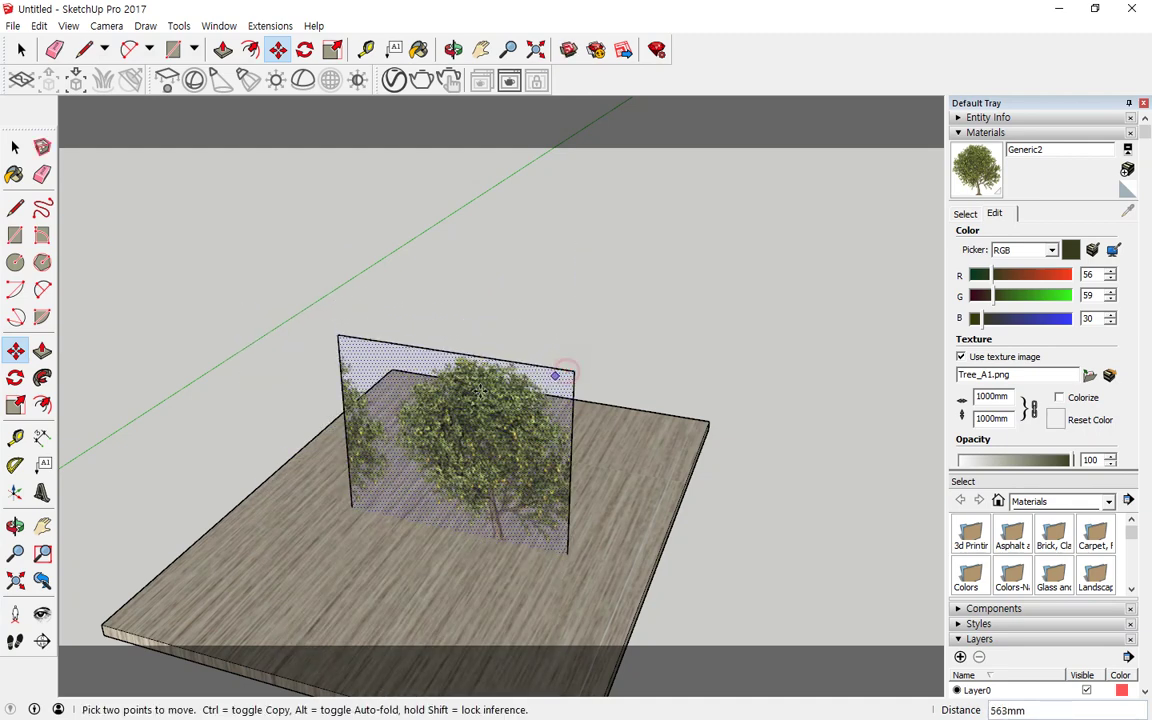
{"action": "left_click", "coordinate": [339, 337]}
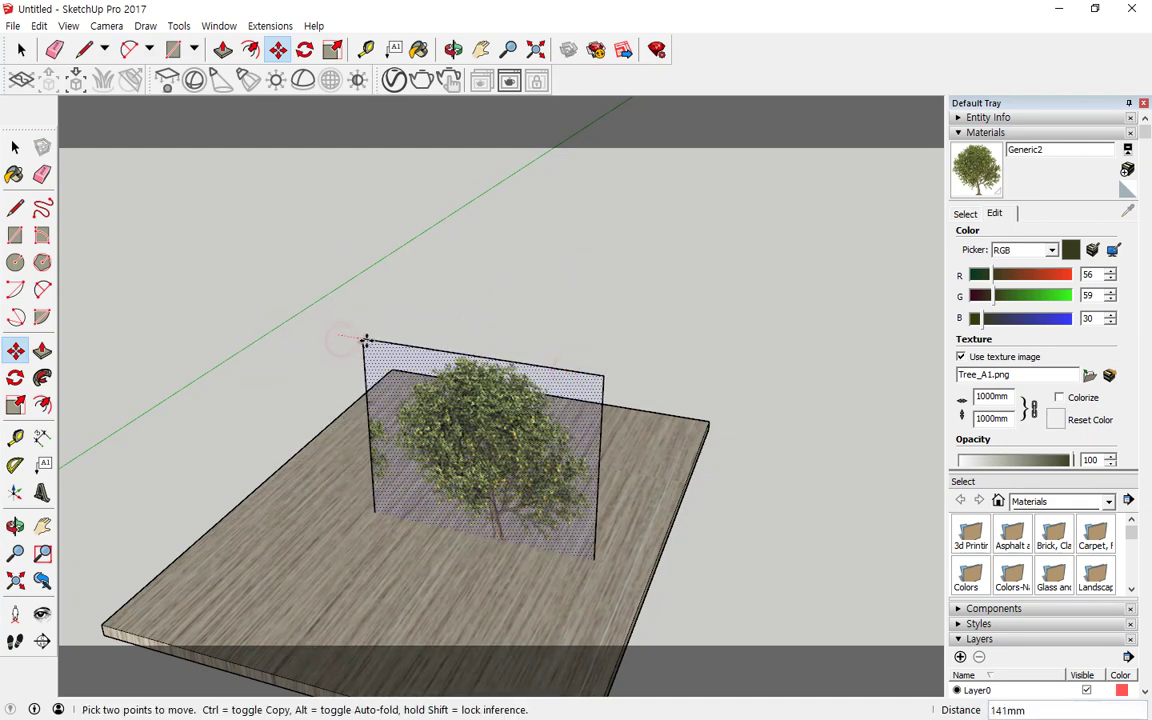
{"action": "key", "text": "Escape"}
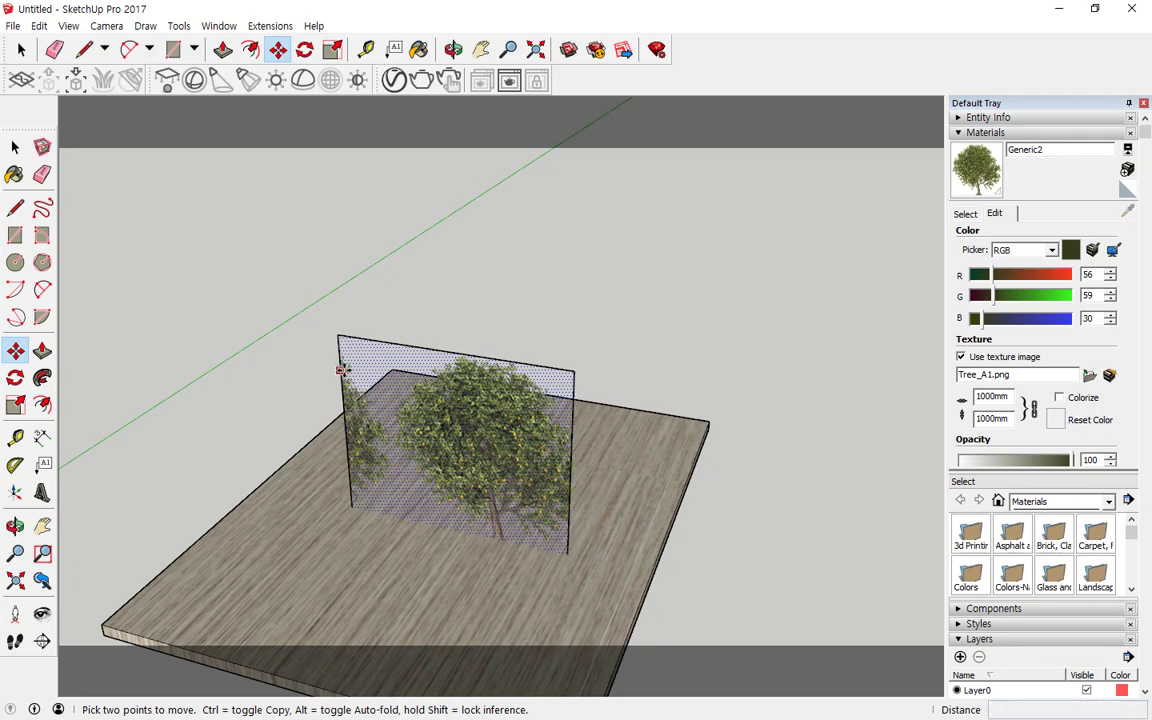
{"action": "left_click", "coordinate": [341, 370]}
{"action": "key", "text": "Escape"}
{"action": "key", "text": "space"}
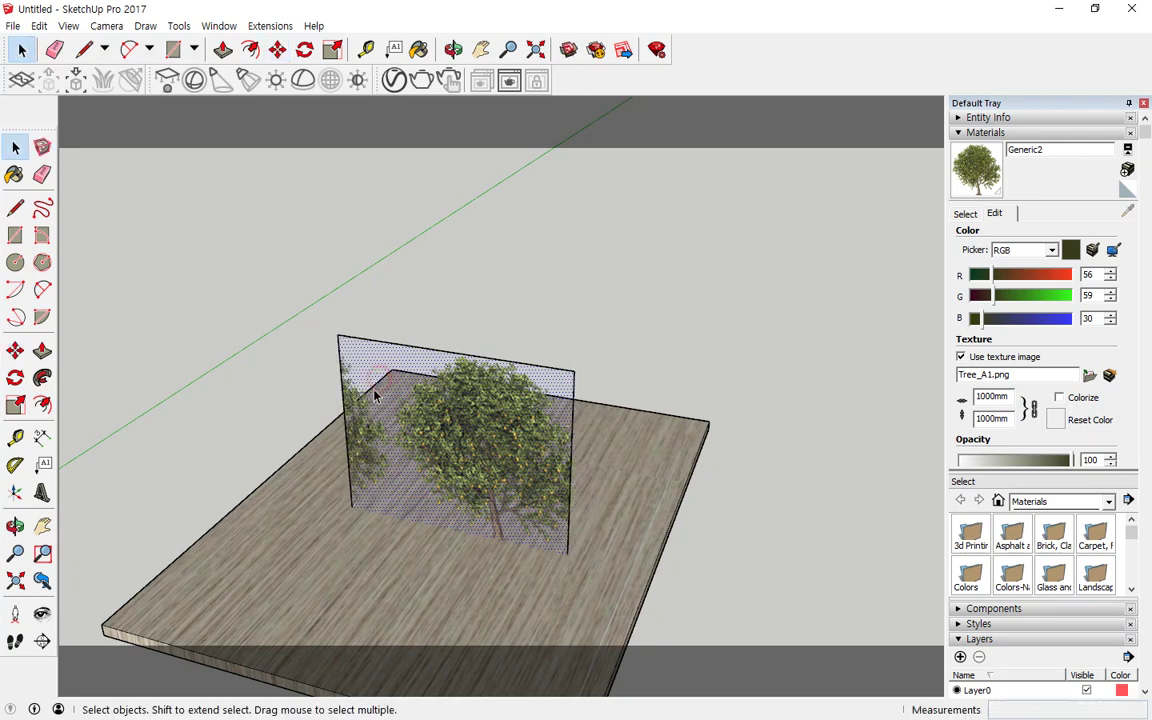
{"action": "left_click", "coordinate": [434, 446]}
{"action": "key", "text": "m"}
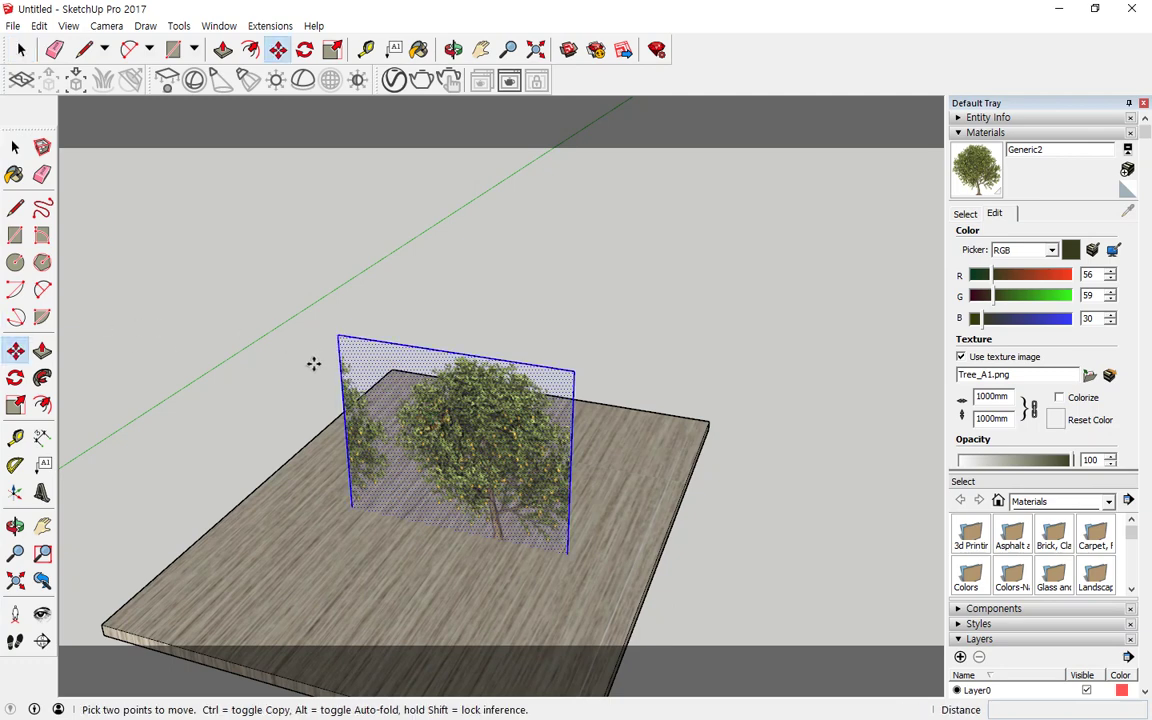
{"action": "left_click", "coordinate": [341, 374]}
{"action": "key", "text": "Escape"}
- Deselect the rectangle, move its left edge inward about 256 mm and its right edge slightly outward to frame the single tree
{"action": "key", "text": "space"}
{"action": "left_click", "coordinate": [316, 380]}
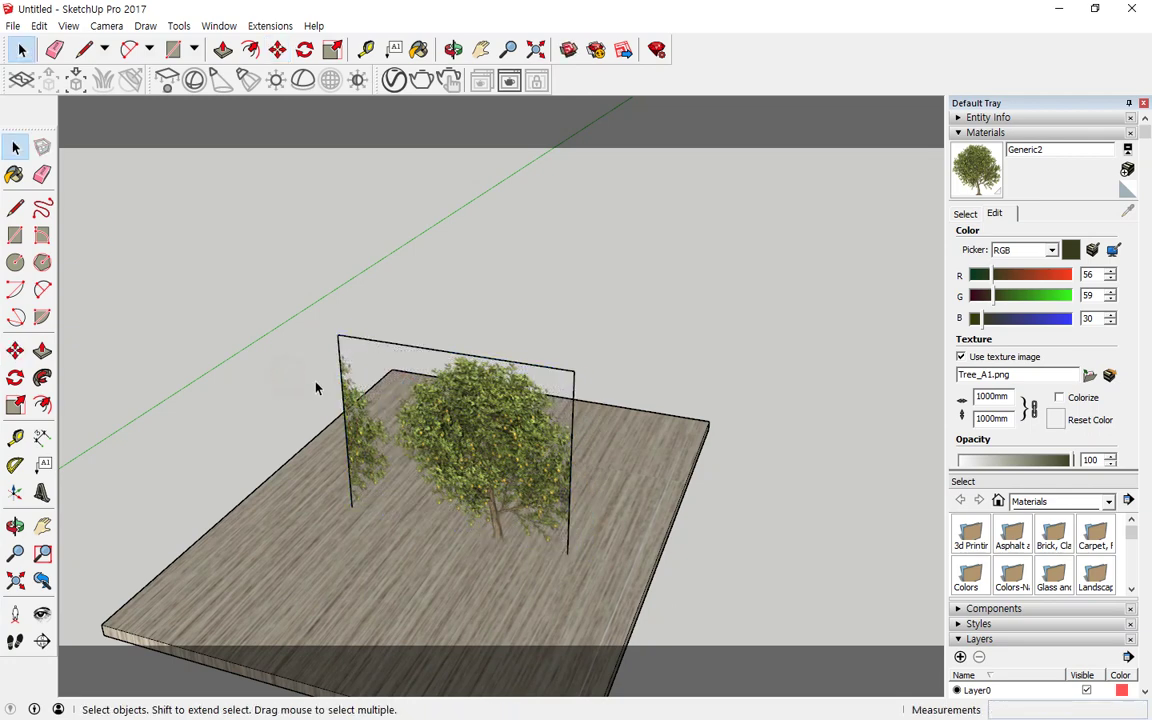
{"action": "key", "text": "m"}
{"action": "left_click", "coordinate": [341, 385]}
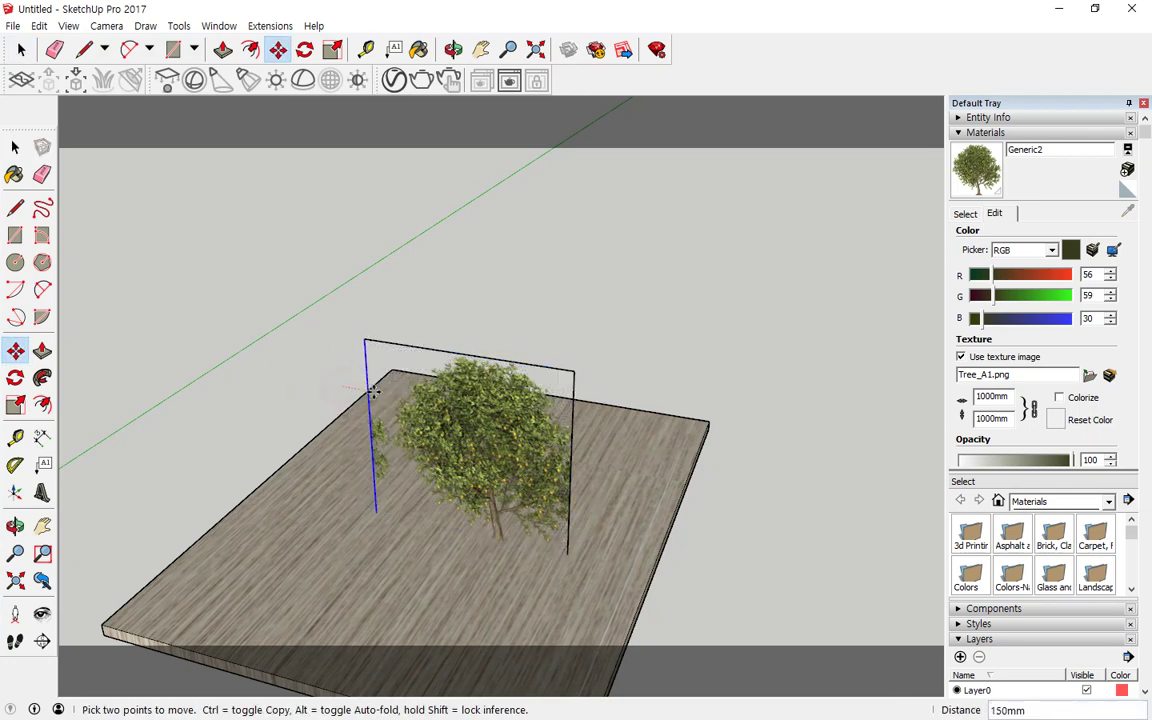
{"action": "left_click", "coordinate": [388, 405]}
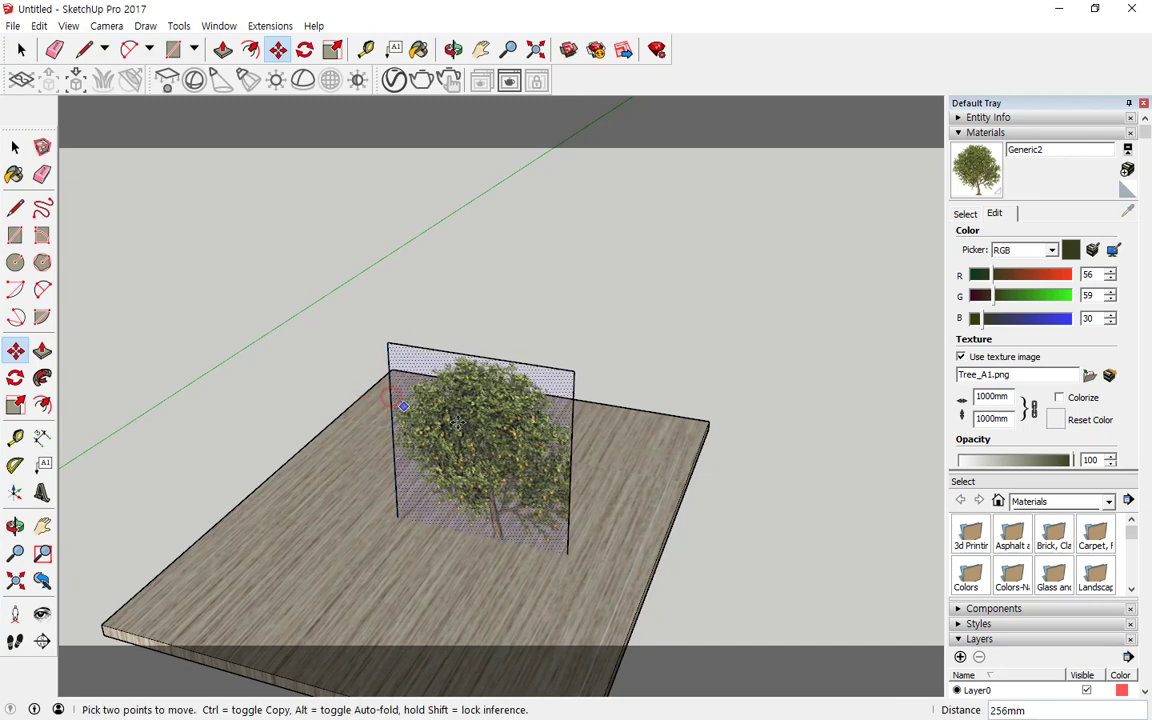
{"action": "left_click", "coordinate": [571, 440]}
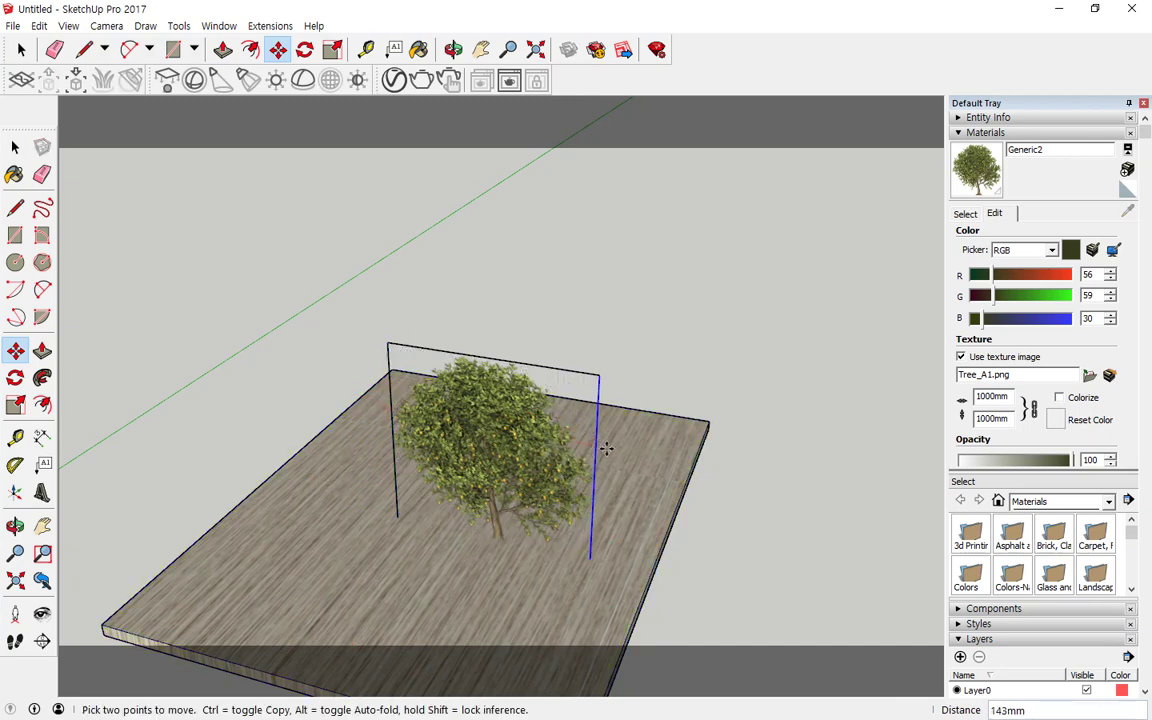
{"action": "left_click", "coordinate": [602, 458]}
{"action": "key", "text": "space"}
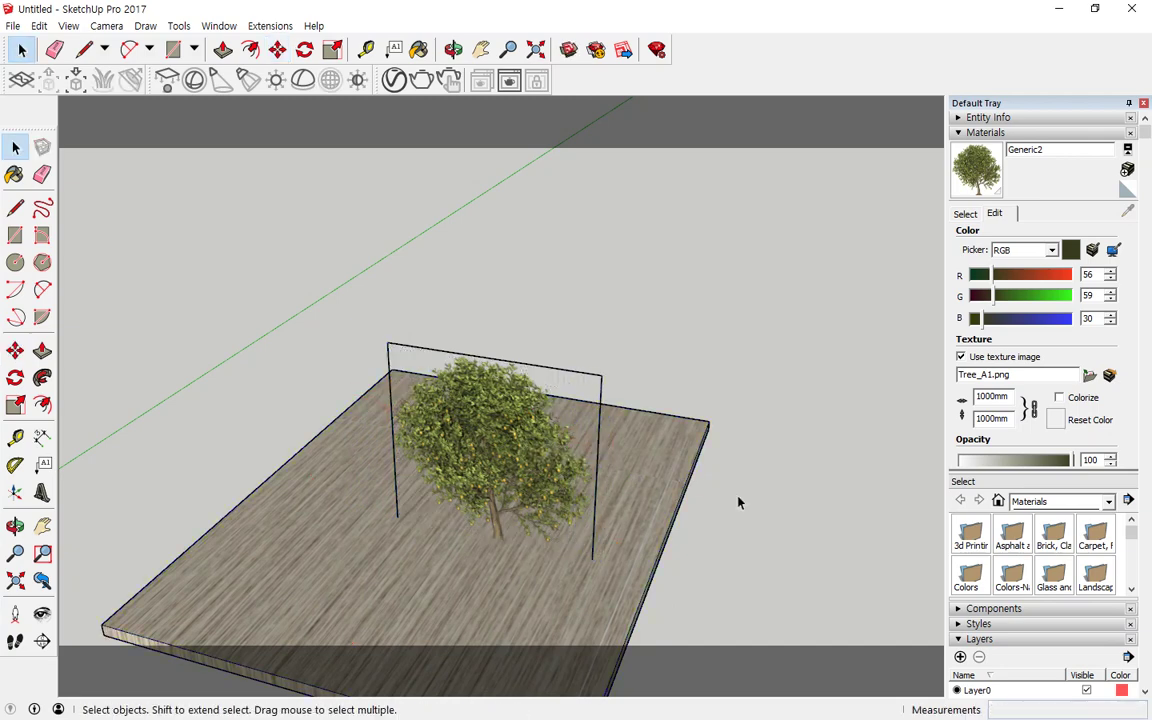
{"action": "left_click", "coordinate": [492, 455]}
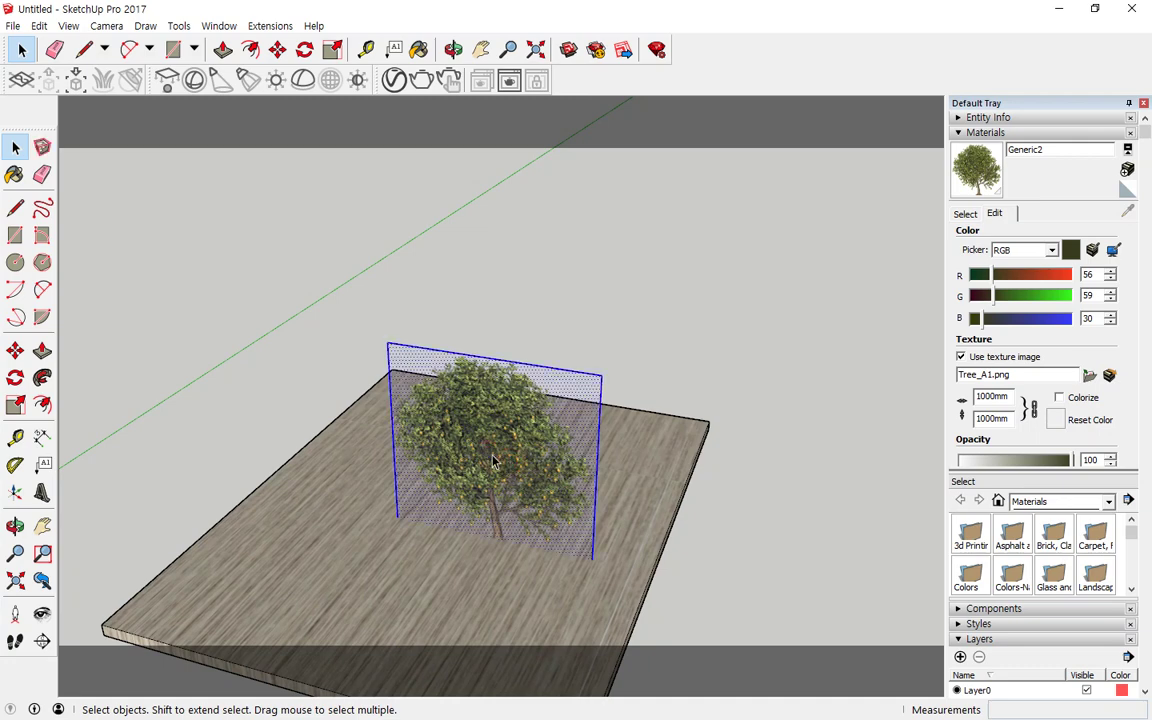
{"action": "key", "text": "m"}
{"action": "left_click", "coordinate": [476, 463]}
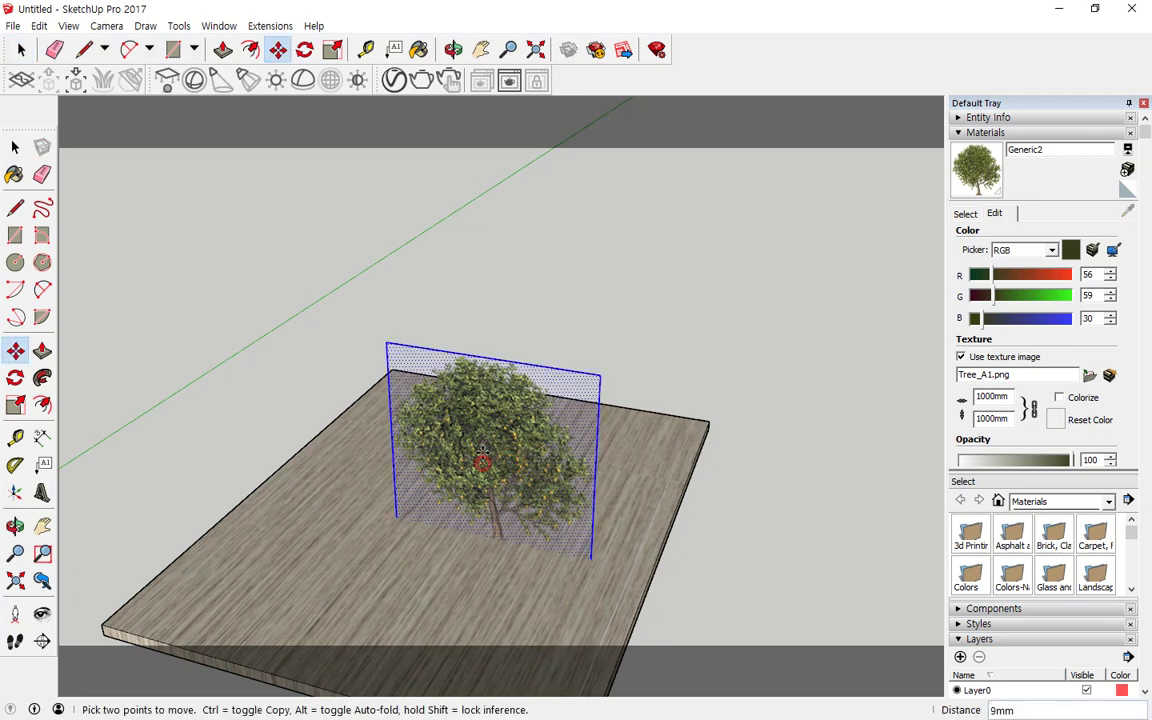
{"action": "left_click", "coordinate": [484, 468]}
{"action": "key", "text": "space"}
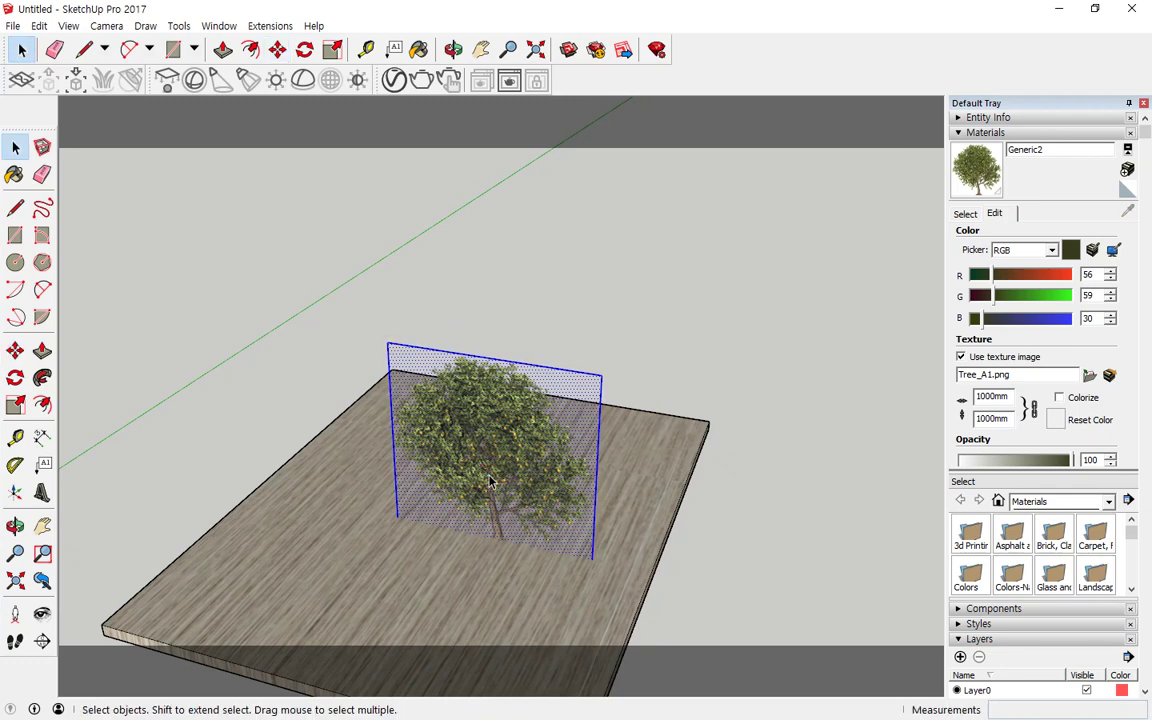
- Group the tree rectangle and raise it about 562 mm so its lower edge rests on the board
{"action": "left_click", "coordinate": [489, 481], "text": "shift"}
{"action": "key", "text": "m"}
{"action": "left_click", "coordinate": [489, 478]}
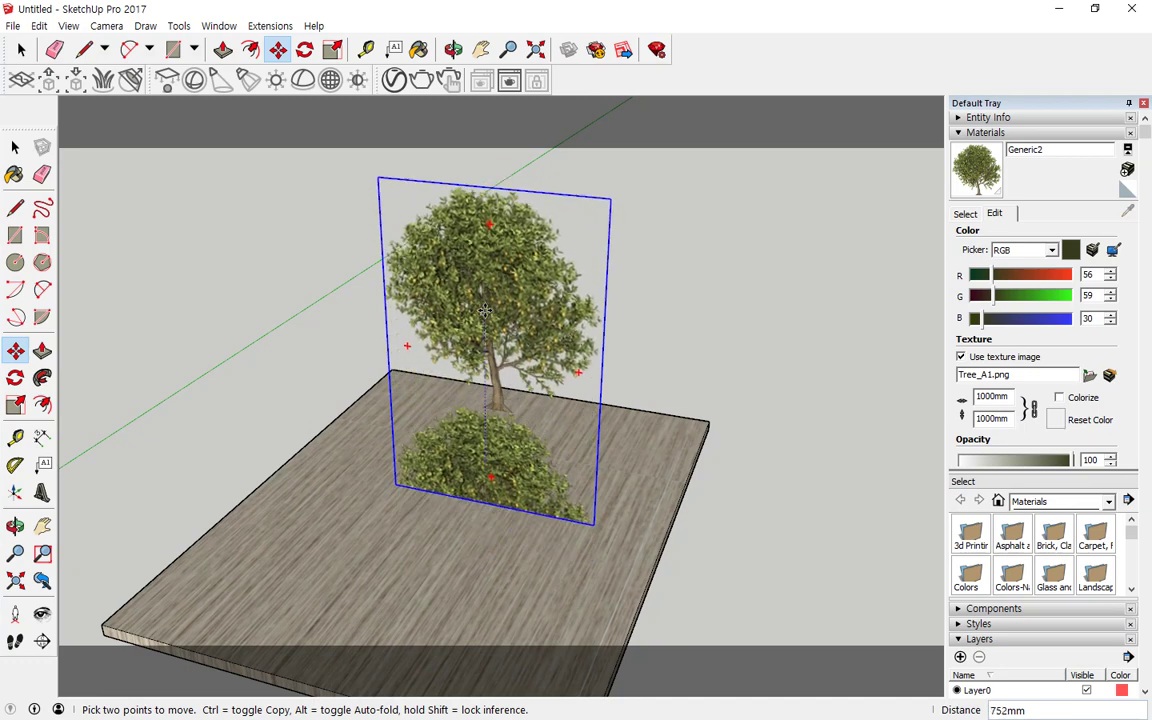
{"action": "left_click", "coordinate": [482, 352]}
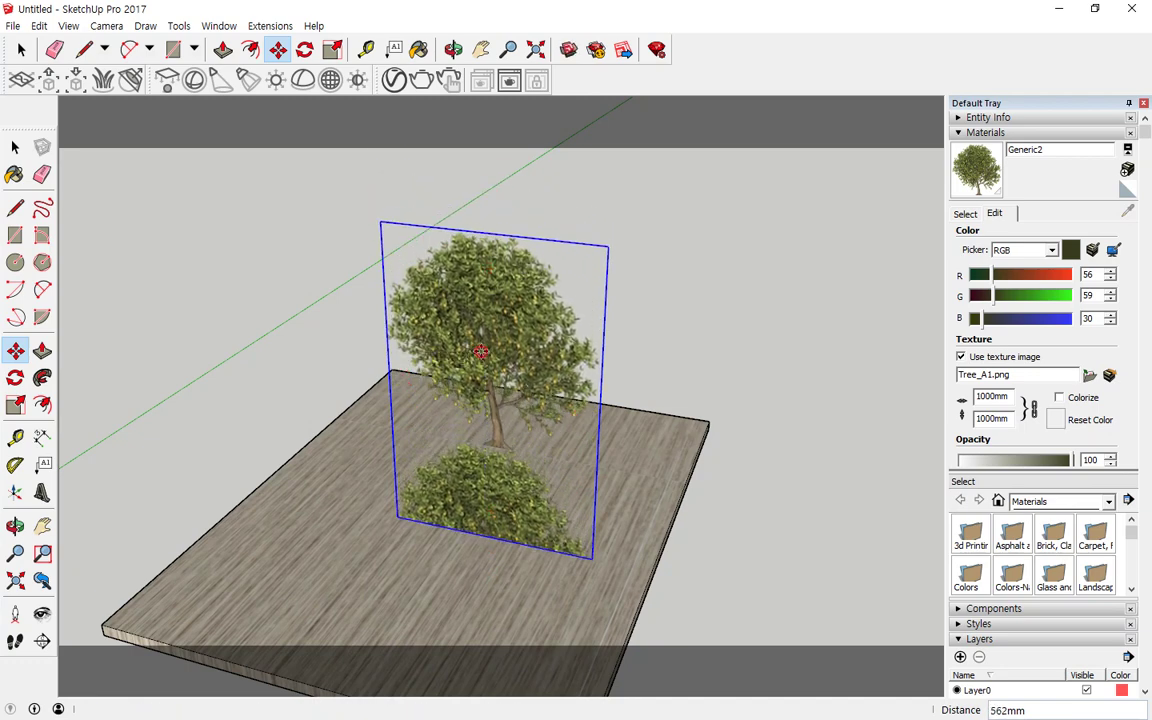
{"action": "left_click", "coordinate": [517, 544]}
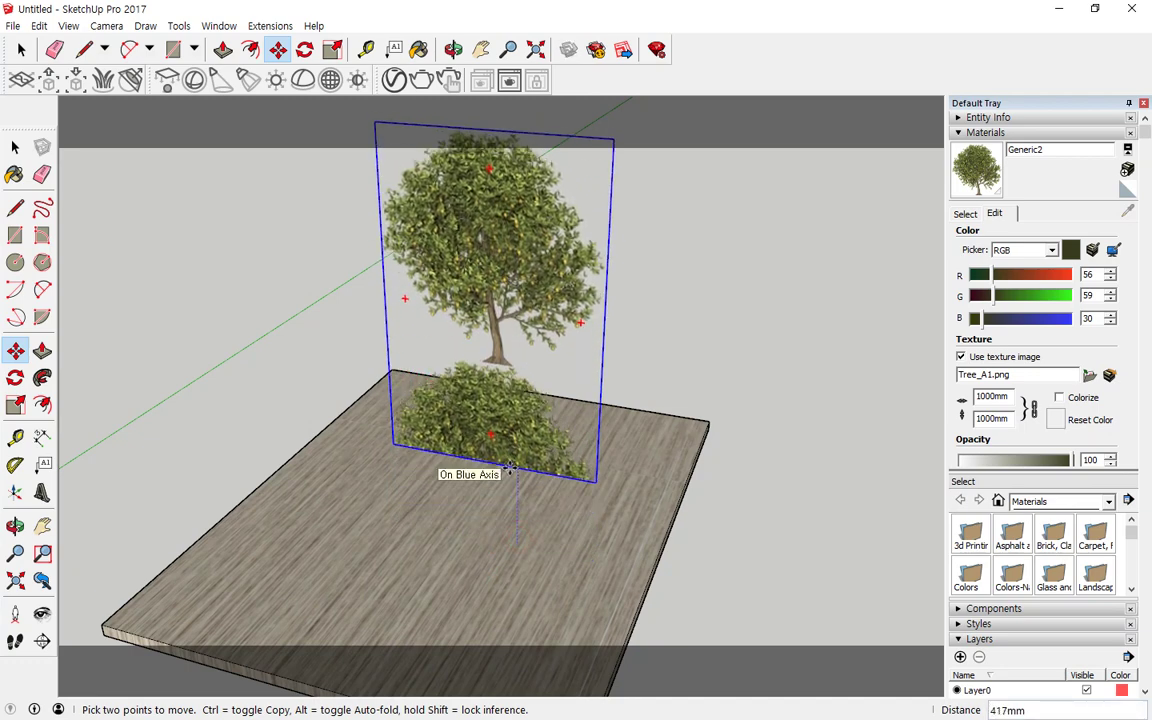
{"action": "left_click", "coordinate": [503, 557]}
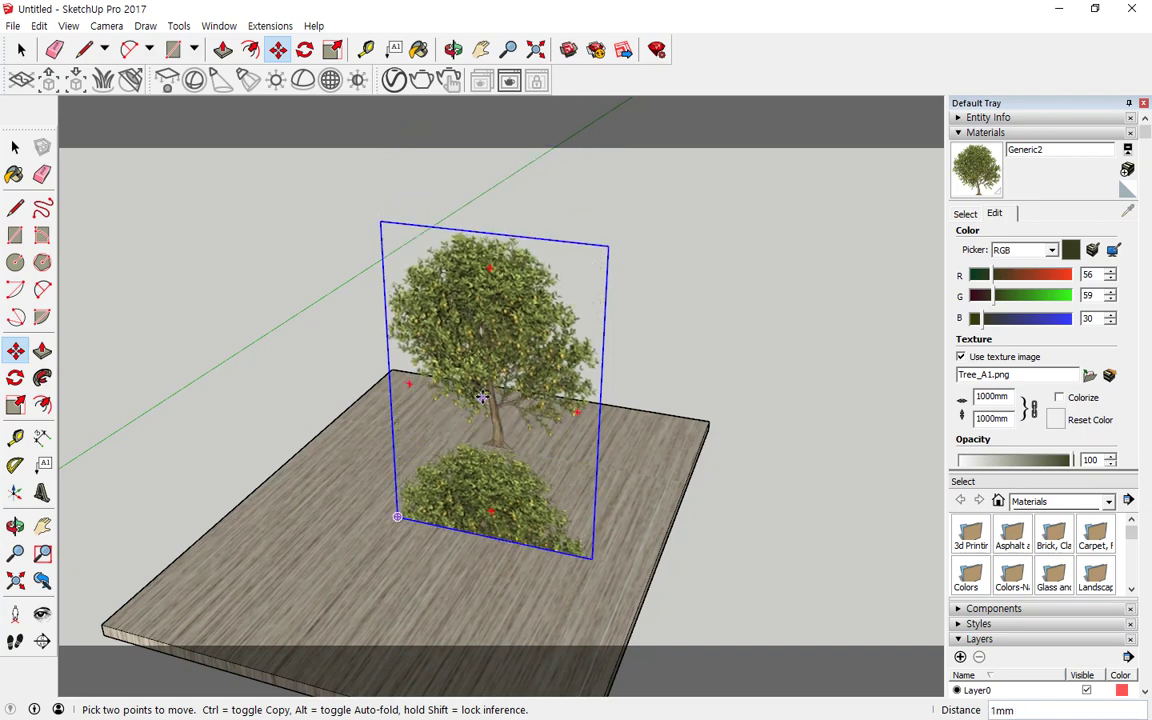
- Inside the tree group, raise the rectangle's bottom edge about 487 mm to the base of the complete tree's trunk
{"action": "key", "text": "space"}
{"action": "double_click", "coordinate": [502, 345]}
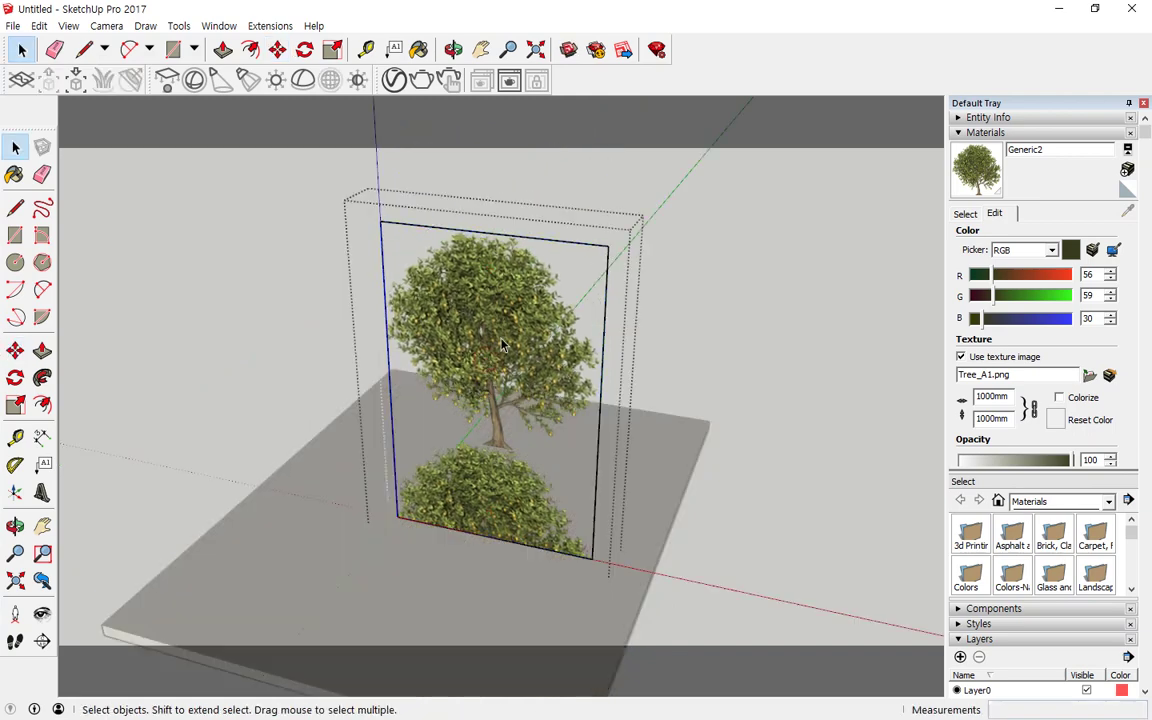
{"action": "key", "text": "m"}
{"action": "left_click", "coordinate": [527, 238]}
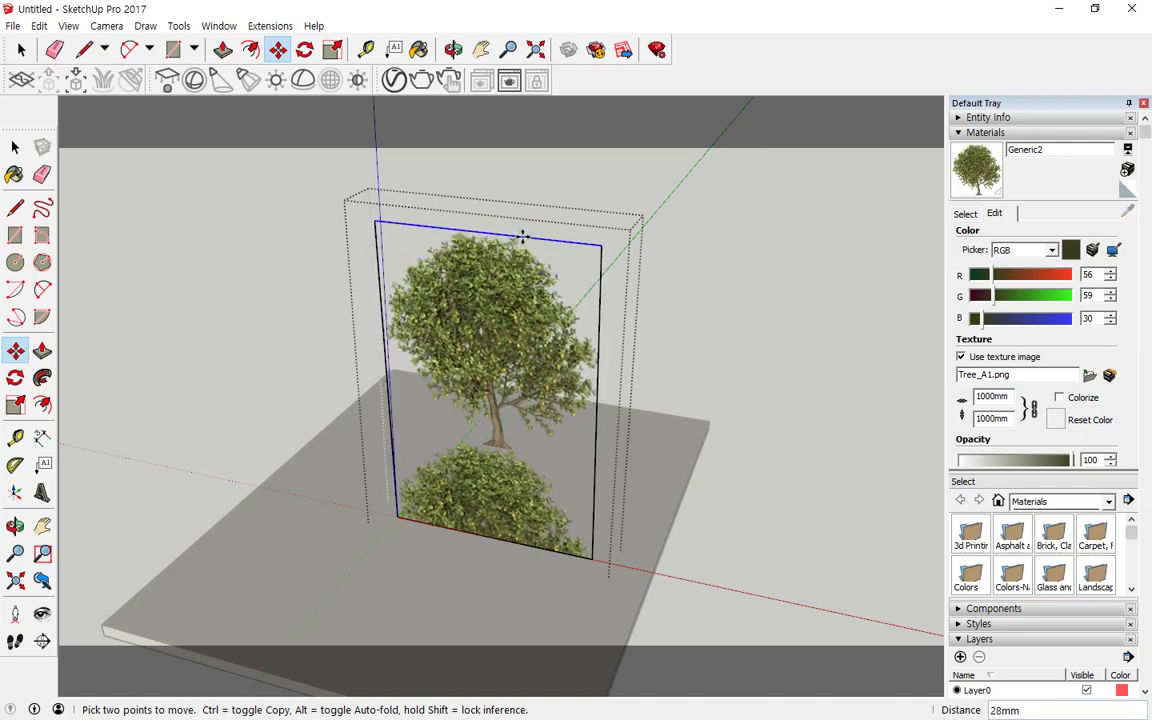
{"action": "left_click", "coordinate": [522, 231]}
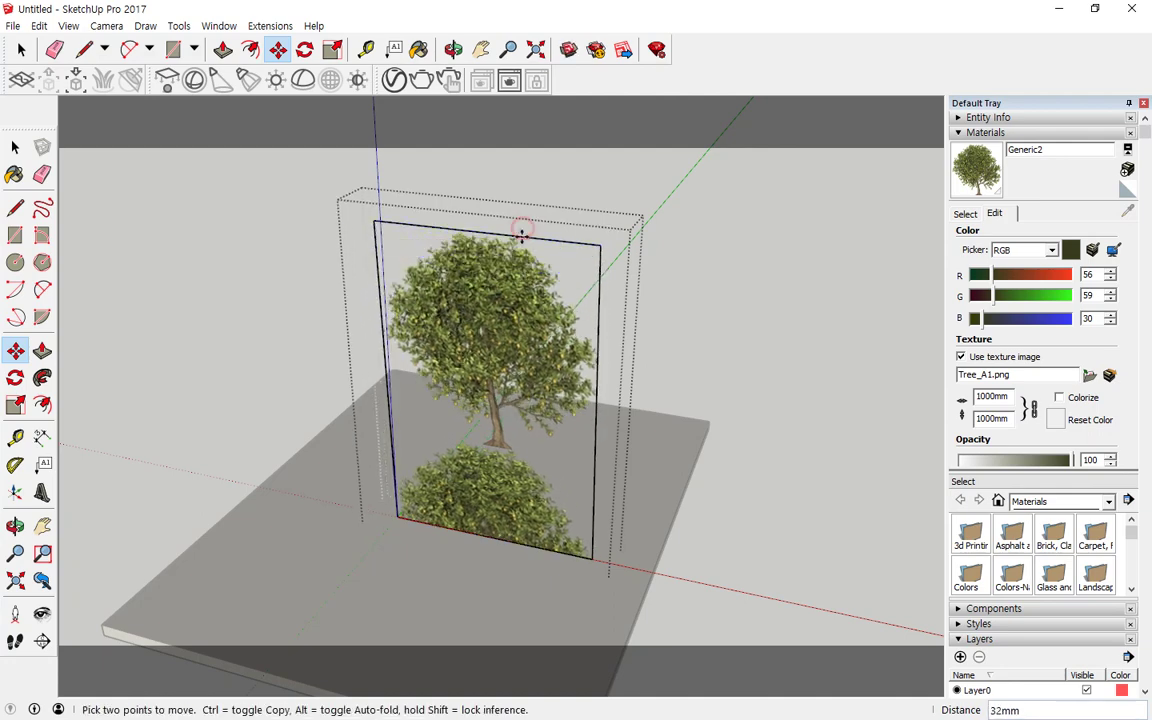
{"action": "left_click", "coordinate": [489, 540]}
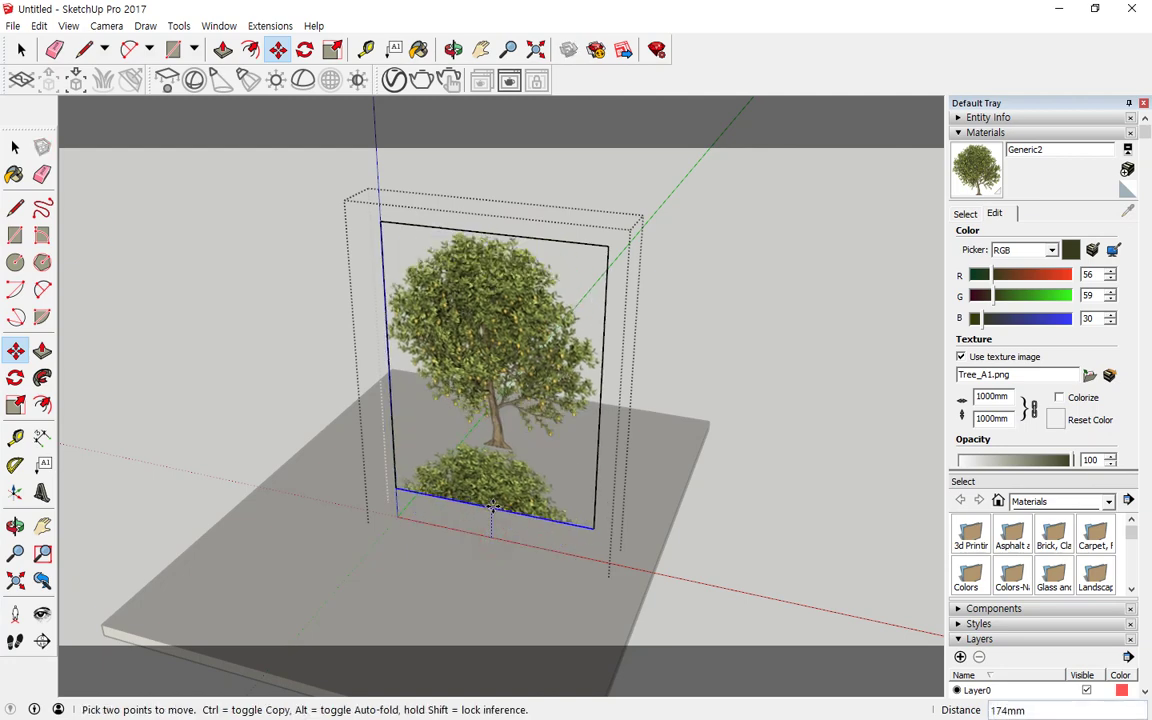
{"action": "left_click", "coordinate": [497, 450]}
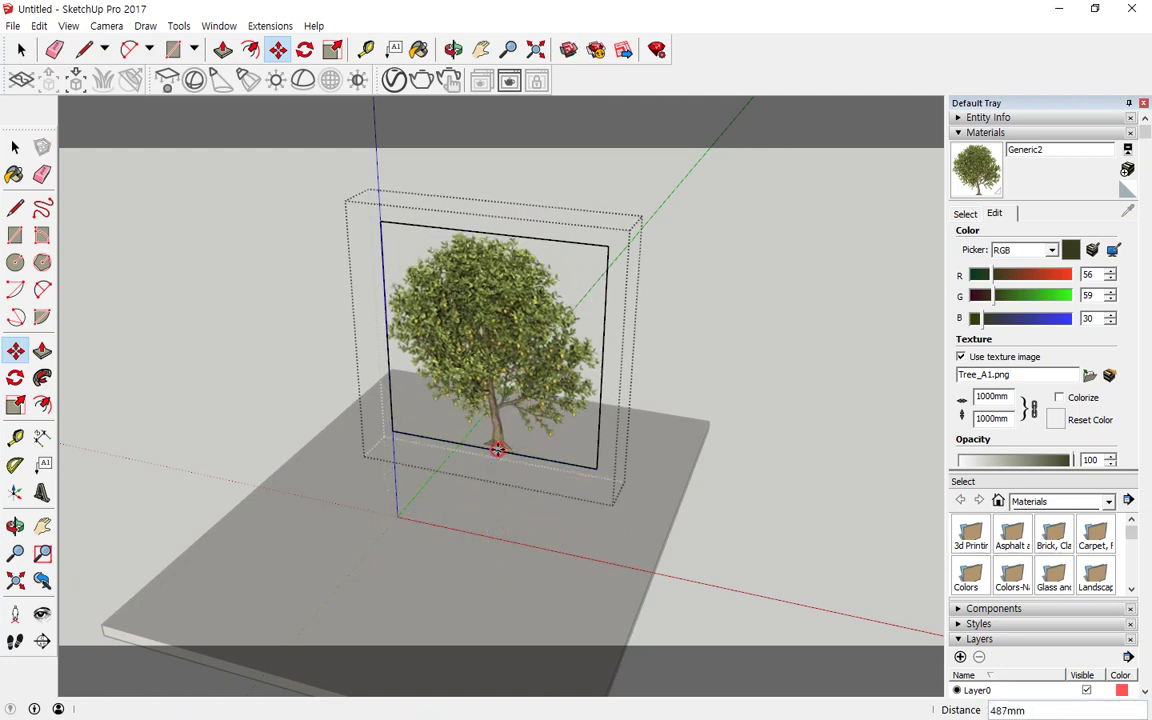
{"action": "key", "text": "space"}
{"action": "left_click", "coordinate": [657, 428]}
- Move the trimmed tree group straight down about 487 mm onto the board
{"action": "left_click", "coordinate": [532, 375]}
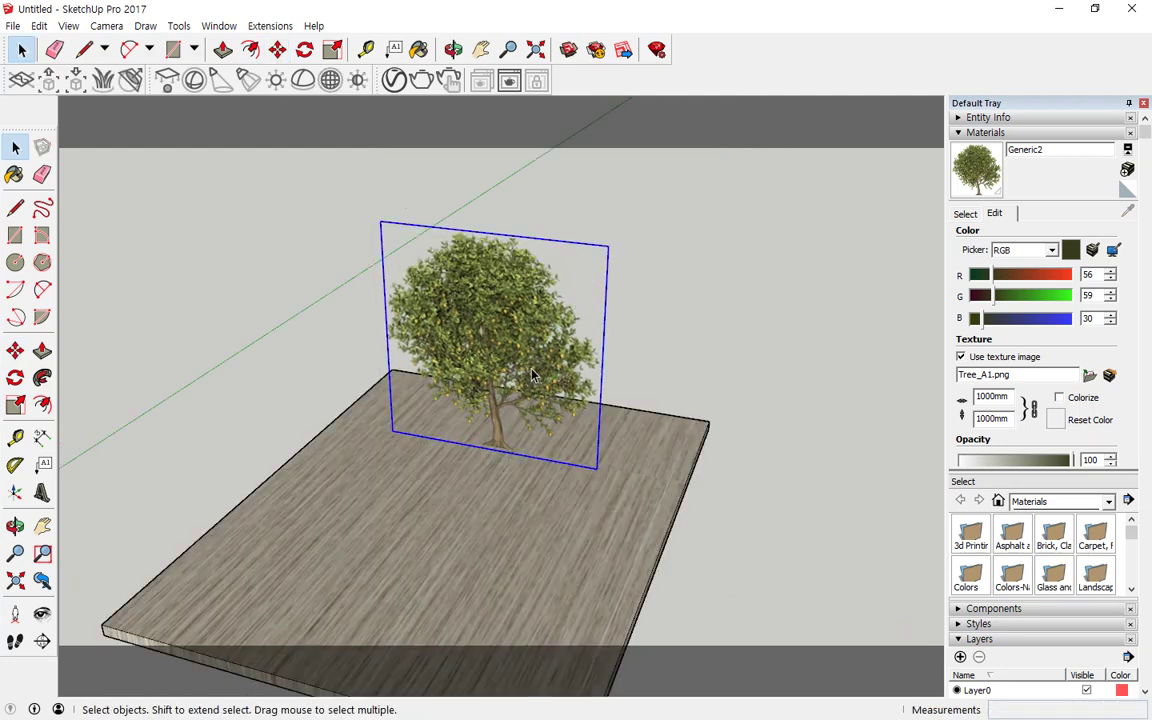
{"action": "key", "text": "m"}
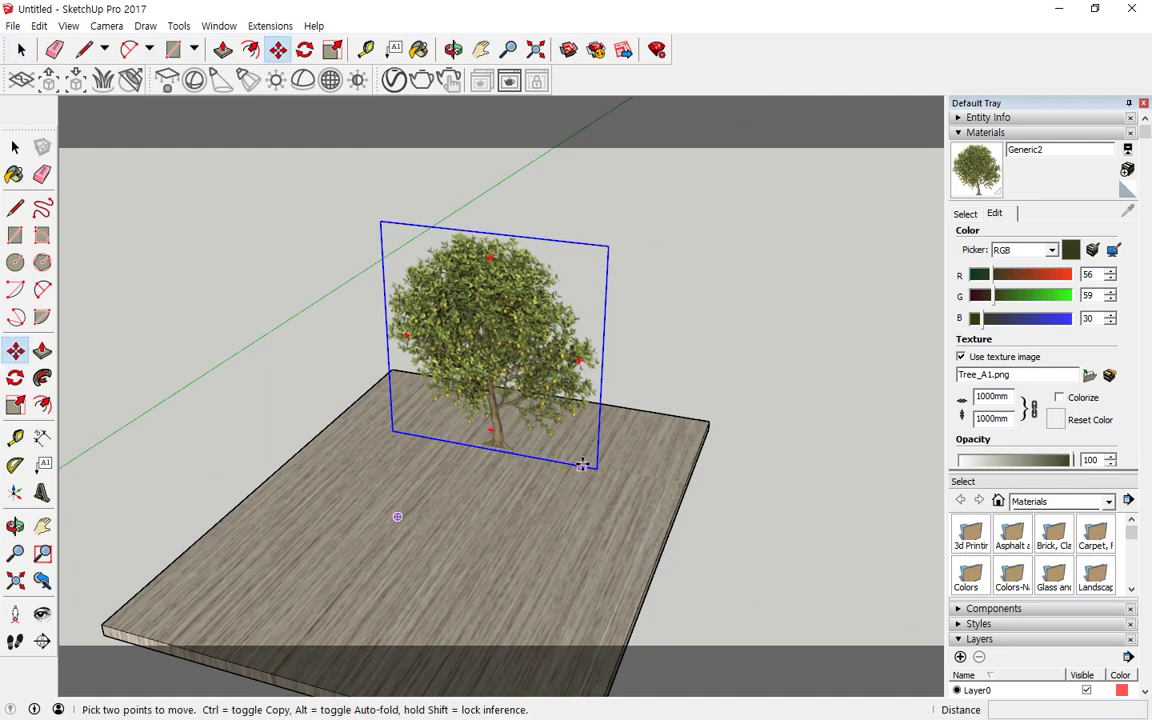
{"action": "left_click", "coordinate": [582, 464]}
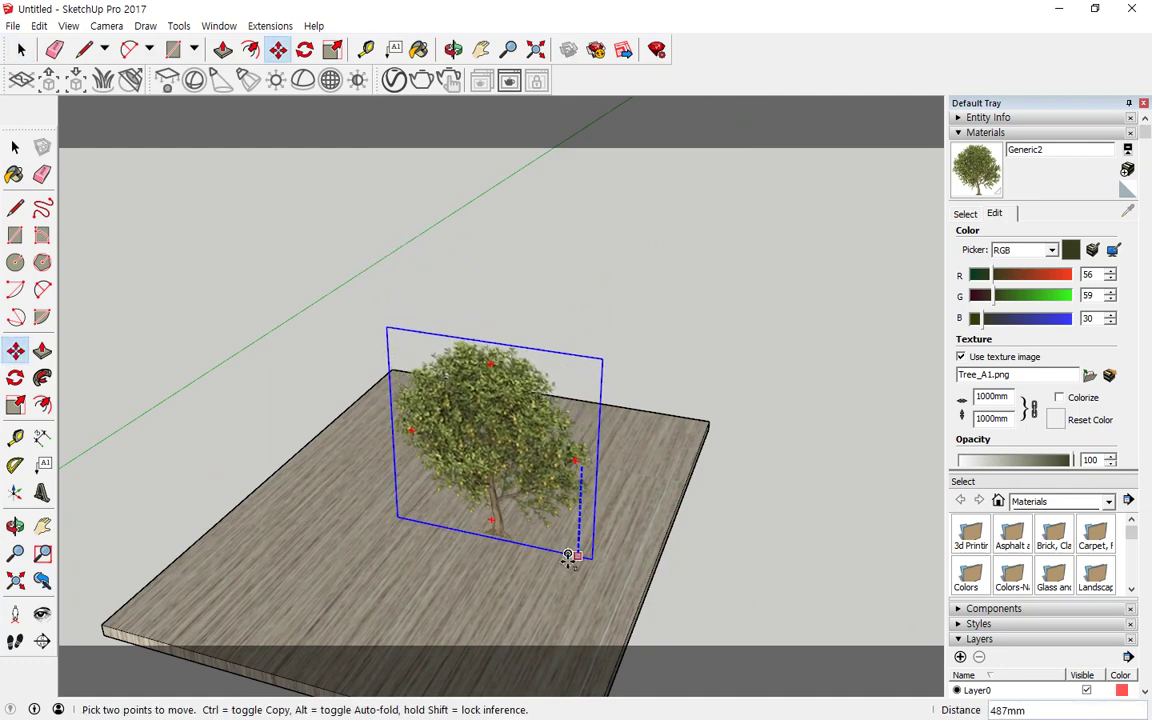
{"action": "left_click", "coordinate": [514, 625]}
- Render the tree panel in V-Ray from a lower, closer view, and close the frame buffer, Asset Editor and progress window
{"action": "middle_click_drag", "start_coordinate": [514, 625], "coordinate": [459, 494]}
{"action": "scroll", "coordinate": [459, 494], "scroll_direction": "up", "scroll_amount": 4}
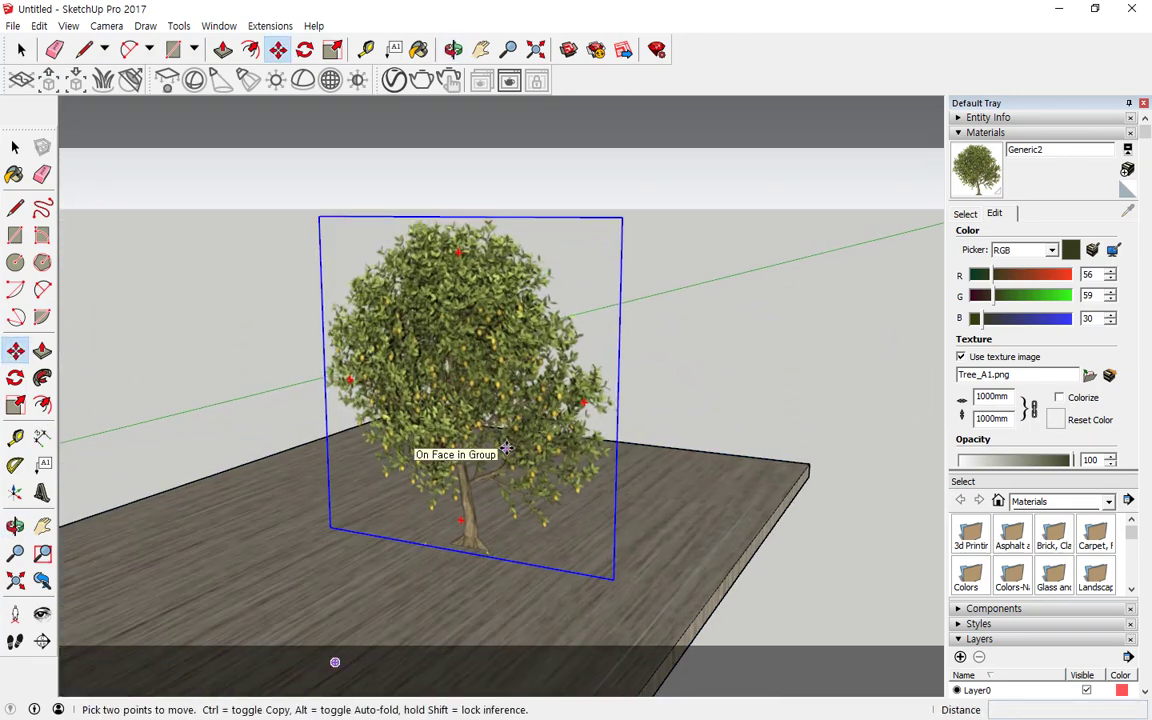
{"action": "left_click", "coordinate": [421, 80]}
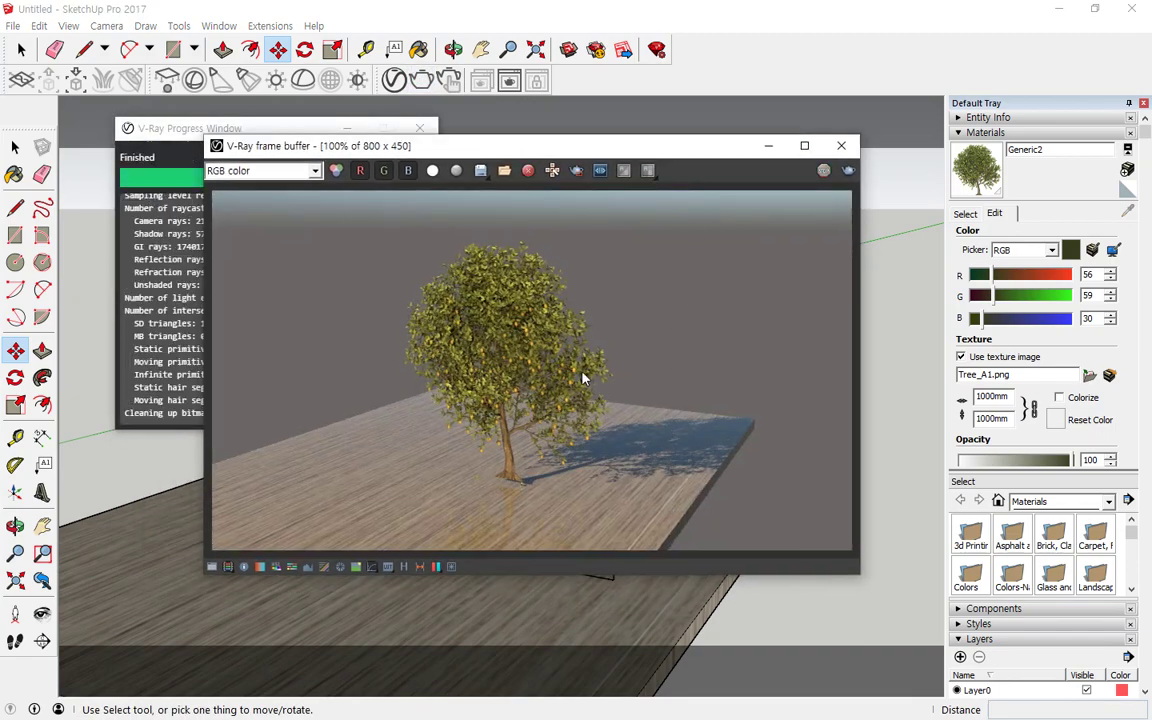
{"action": "left_click", "coordinate": [841, 145]}
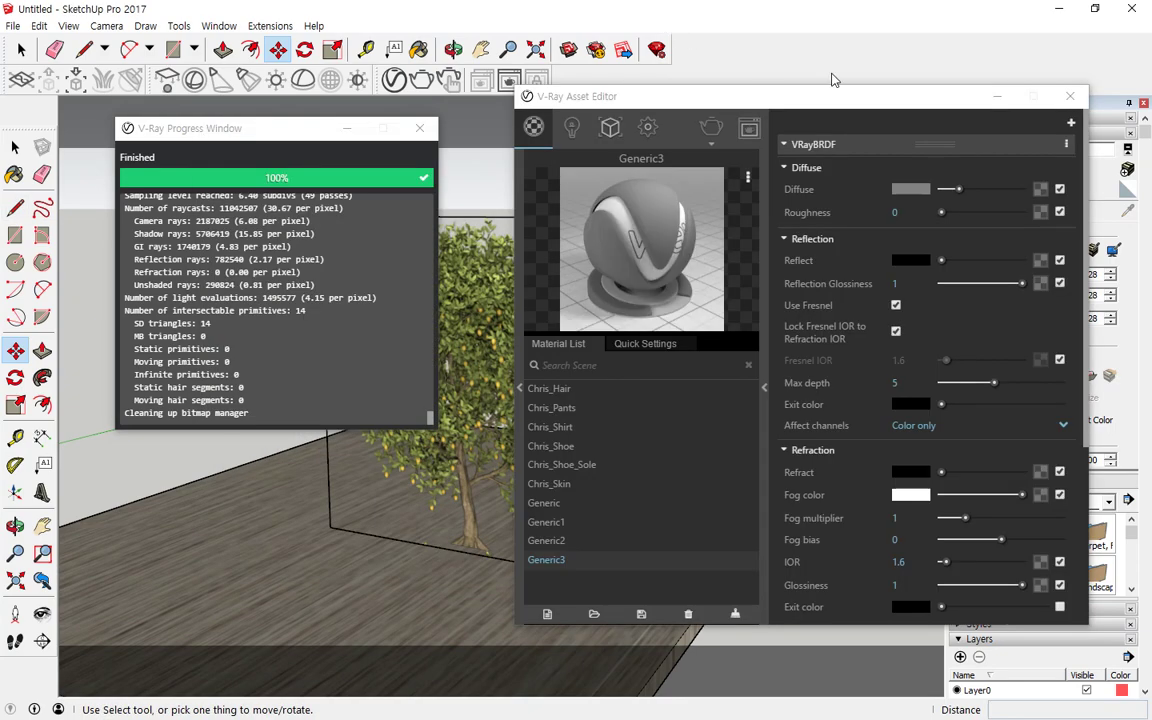
{"action": "left_click", "coordinate": [1070, 98]}
{"action": "left_click", "coordinate": [417, 128]}
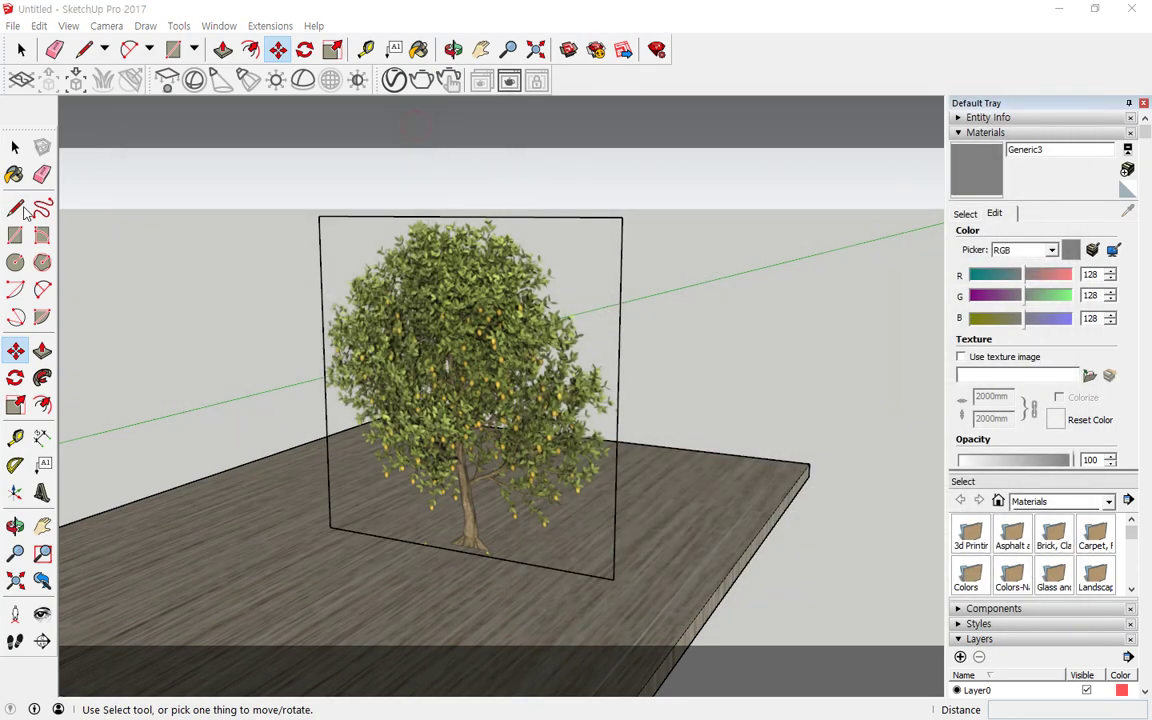
- Draw an upright rectangle of about 1920 by 454 mm on the board in front of the tree panel
{"action": "left_click", "coordinate": [15, 234]}
{"action": "middle_click_drag", "start_coordinate": [726, 516], "coordinate": [814, 386], "text": "shift"}
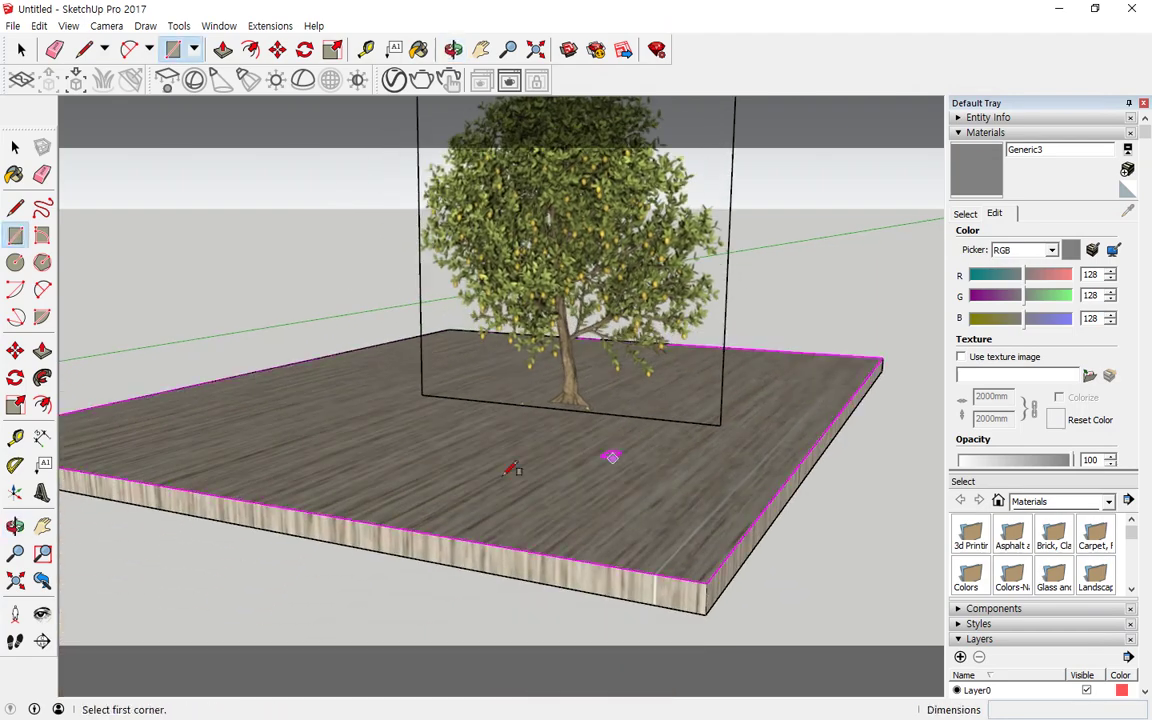
{"action": "middle_click_drag", "start_coordinate": [373, 440], "coordinate": [422, 500]}
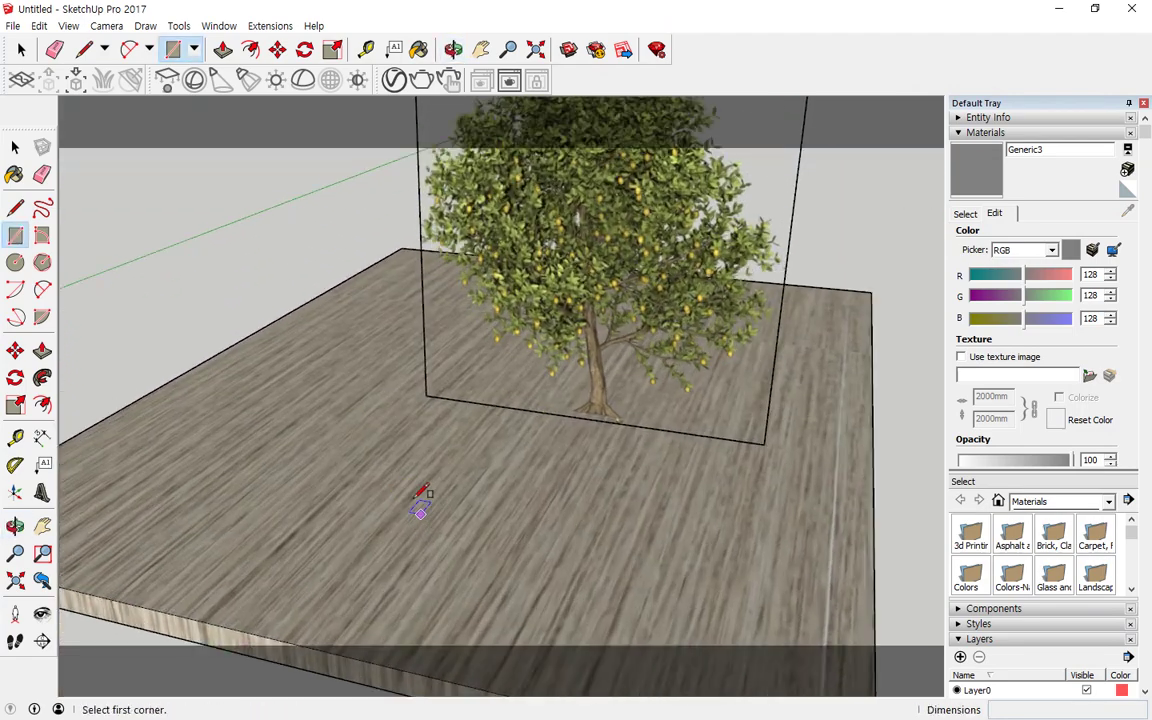
{"action": "left_click", "coordinate": [136, 432]}
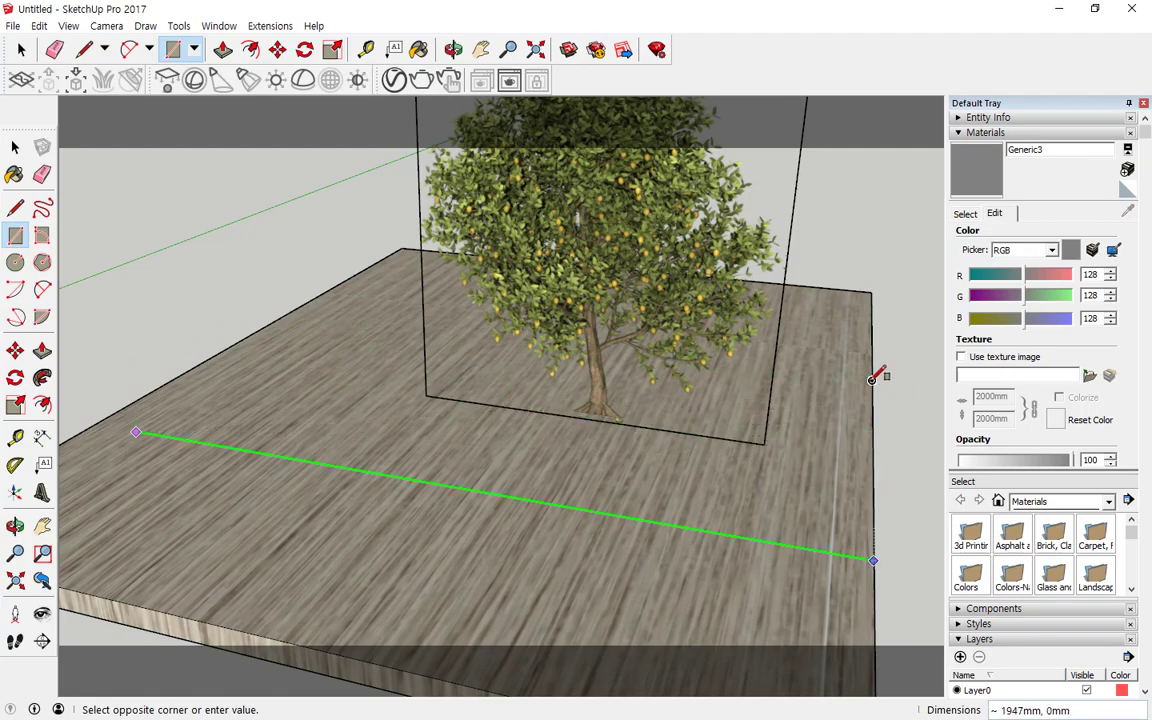
{"action": "left_click", "coordinate": [903, 362]}
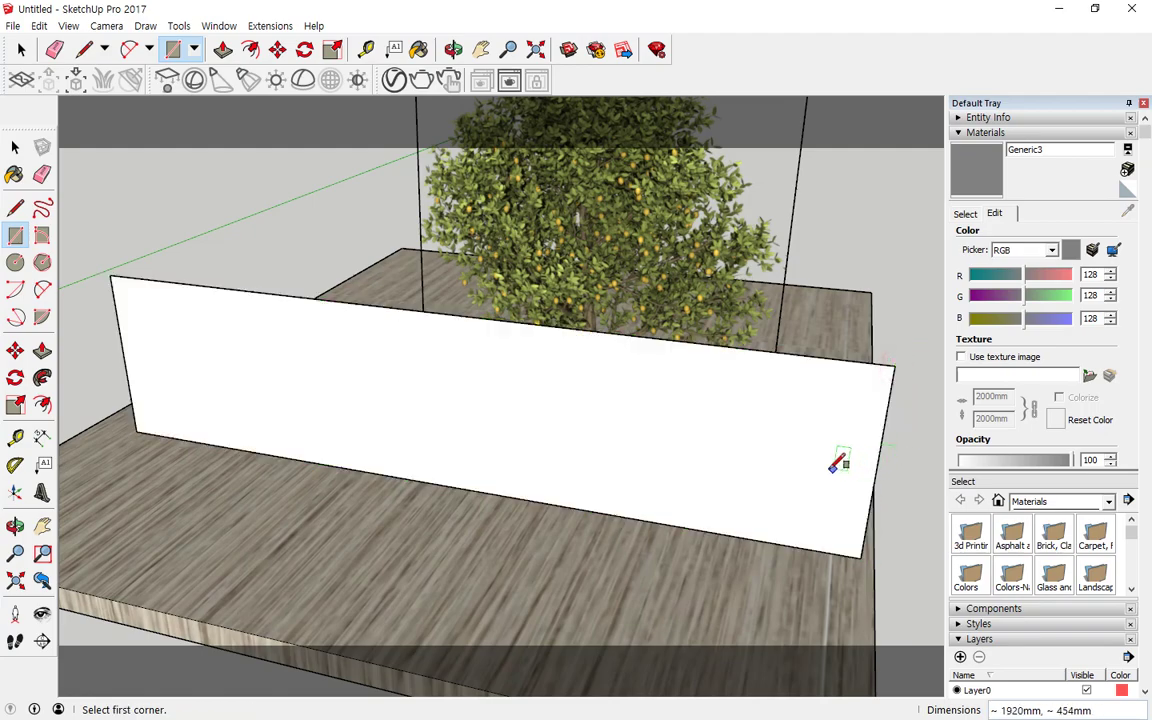
{"action": "mouse_move", "coordinate": [836, 463]}
{"action": "middle_mouse_down"}
{"action": "mouse_move", "coordinate": [393, 490]}
{"action": "mouse_move", "coordinate": [674, 465]}
{"action": "mouse_move", "coordinate": [820, 471]}
{"action": "middle_mouse_up"}
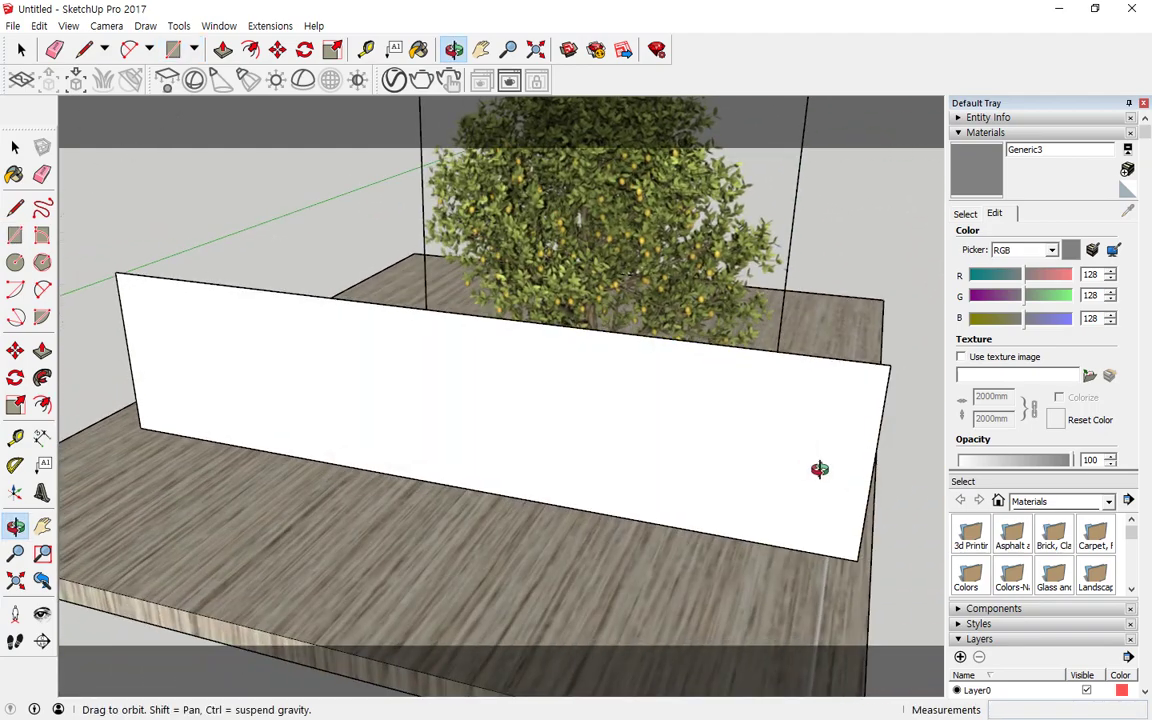
- Open the V-Ray Asset Editor, select the Generic3 material and look through its VRayBRDF settings
{"action": "left_click", "coordinate": [395, 80]}
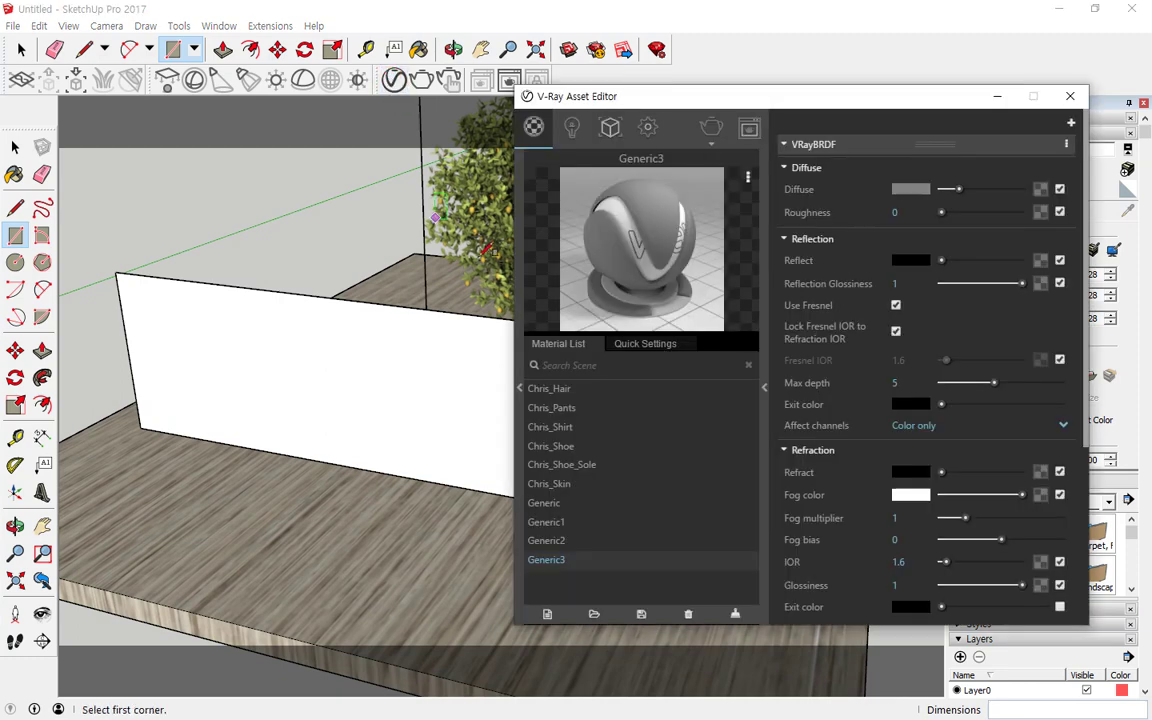
{"action": "left_click", "coordinate": [553, 541]}
{"action": "left_click", "coordinate": [553, 559]}
{"action": "scroll", "coordinate": [866, 549], "scroll_direction": "down", "scroll_amount": 5}
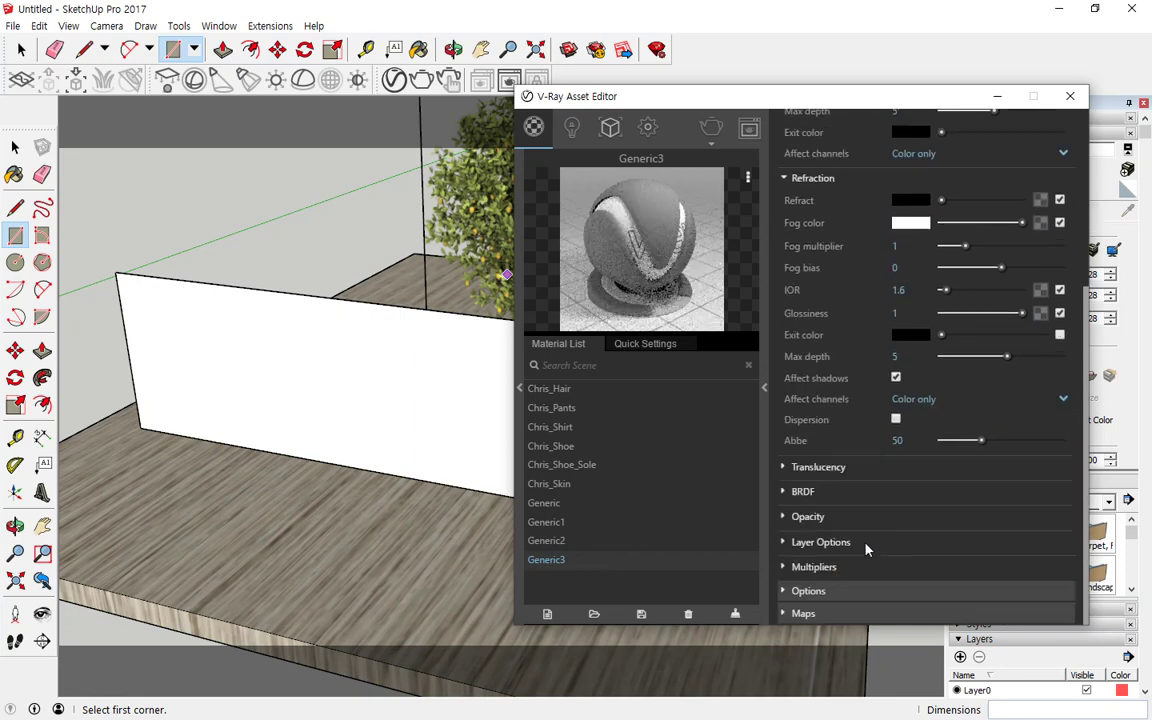
{"action": "scroll", "coordinate": [861, 556], "scroll_direction": "up", "scroll_amount": 3}
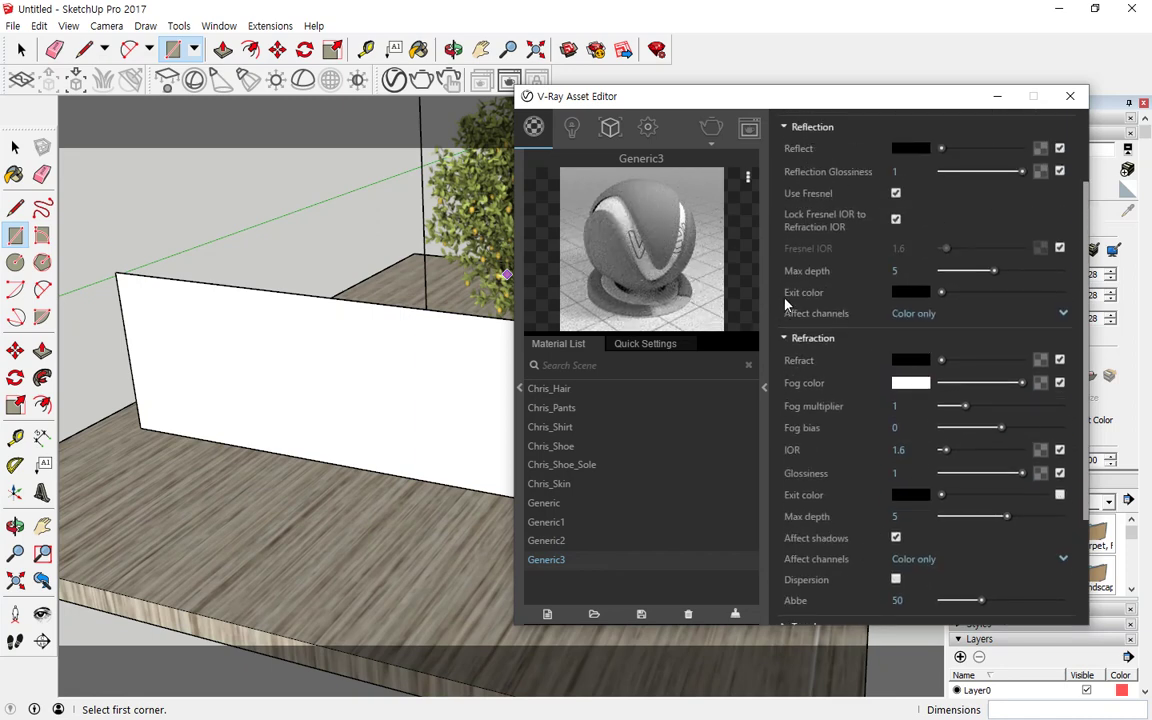
{"action": "scroll", "coordinate": [786, 304], "scroll_direction": "up", "scroll_amount": 2}
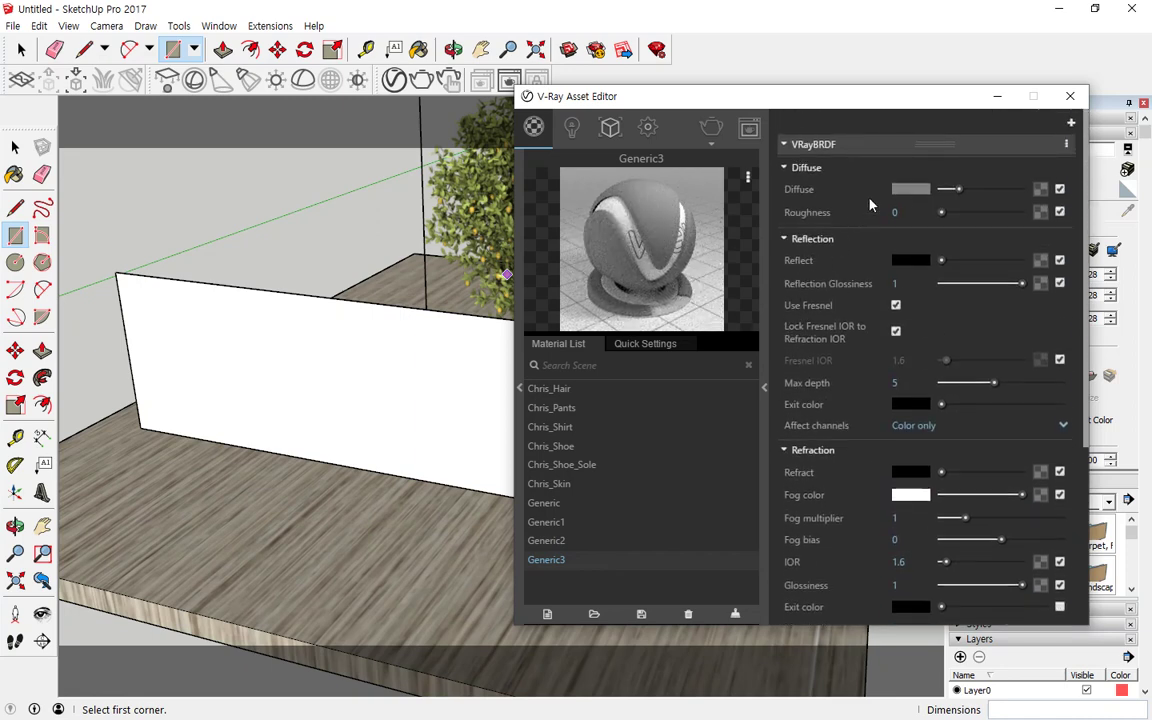
- Assign a Bitmap texture to Generic3's diffuse slot, using Brick_003.jpg from the 벽돌 folder
{"action": "left_click", "coordinate": [1040, 190]}
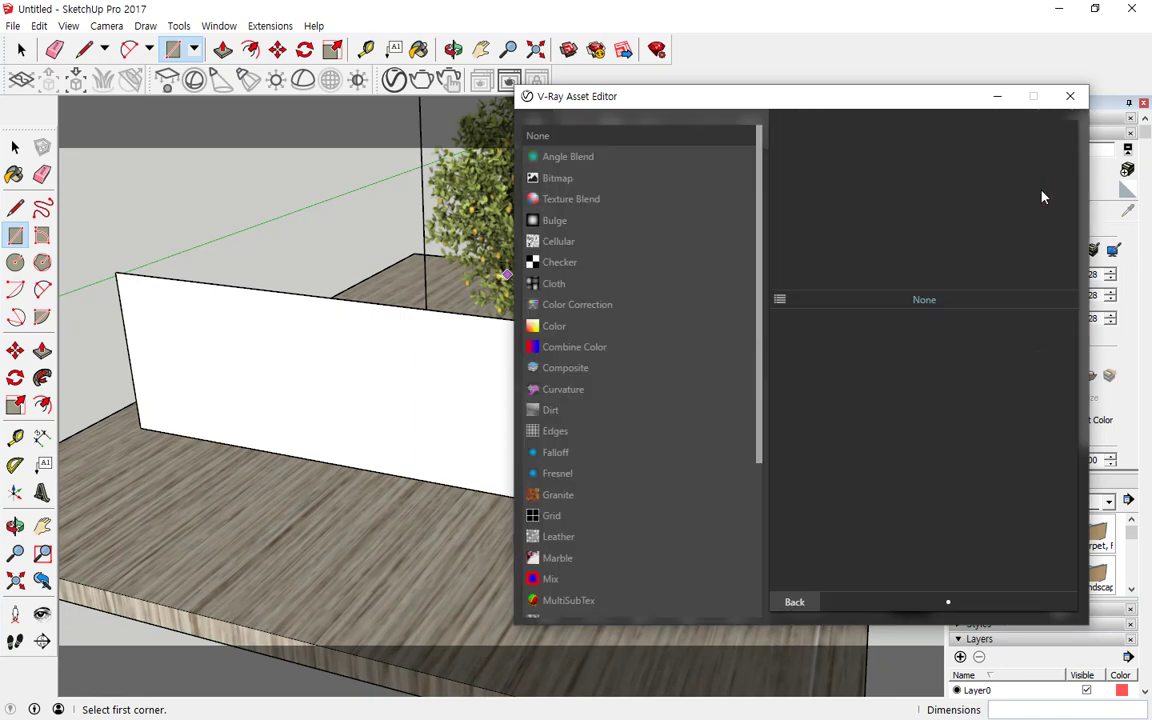
{"action": "left_click", "coordinate": [576, 186]}
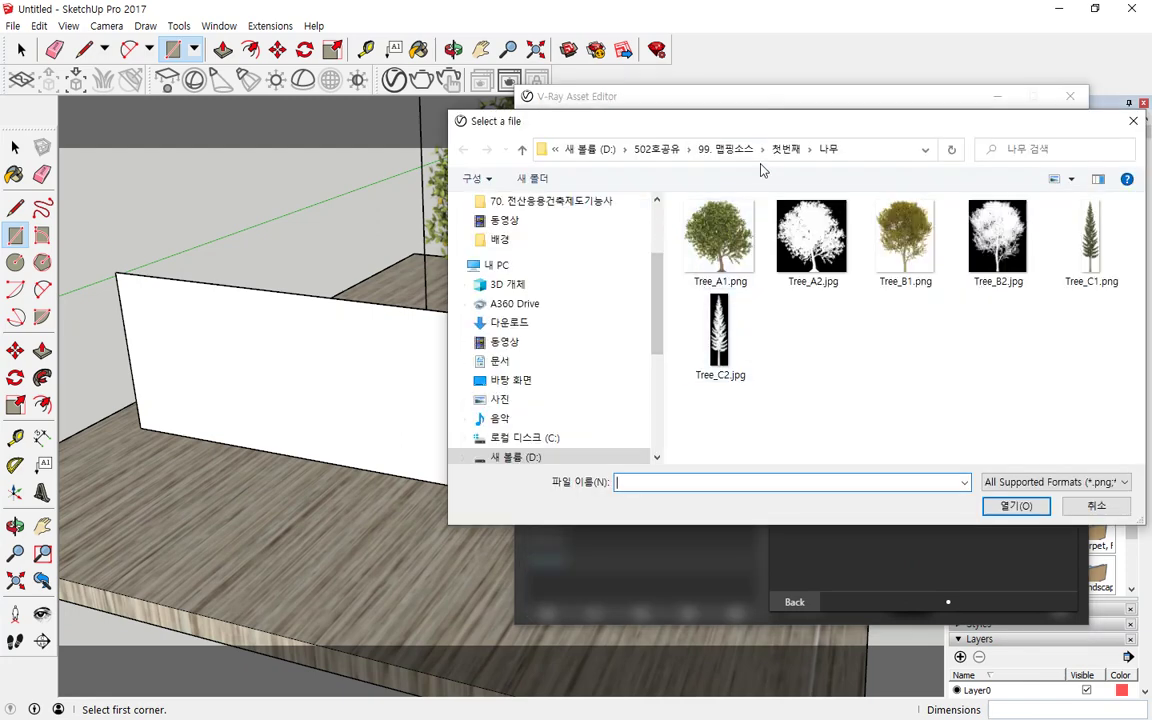
{"action": "left_click", "coordinate": [792, 149]}
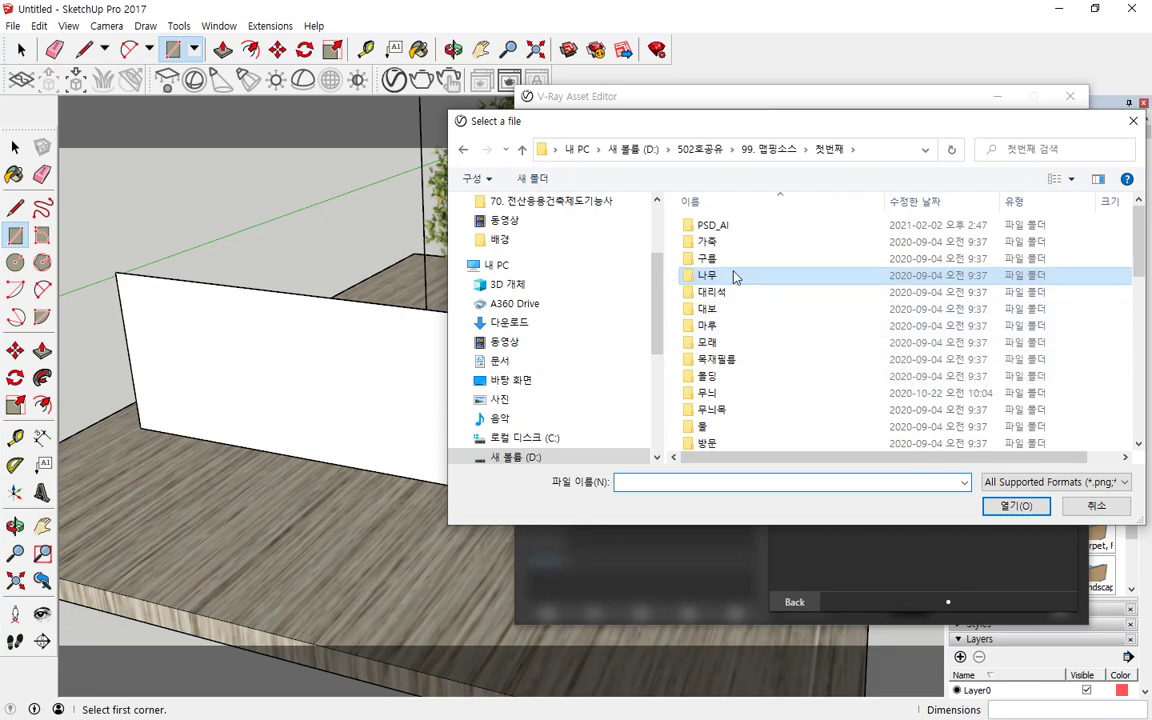
{"action": "scroll", "coordinate": [773, 340], "scroll_direction": "down", "scroll_amount": 1}
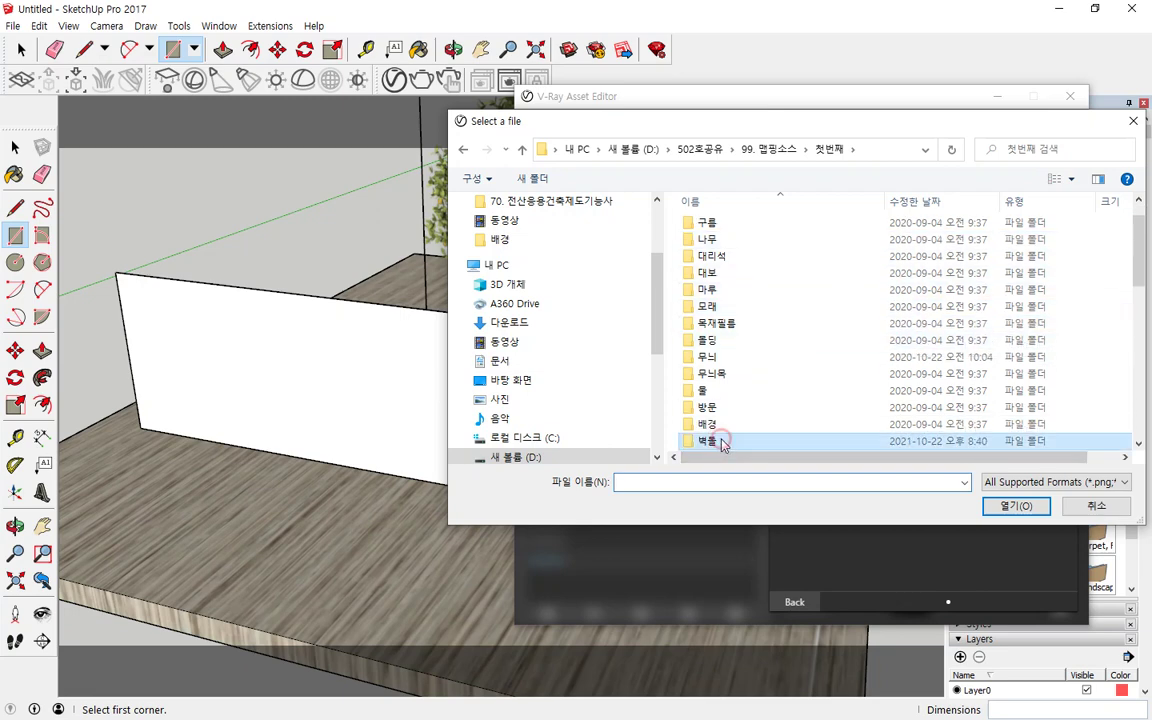
{"action": "double_click", "coordinate": [724, 440]}
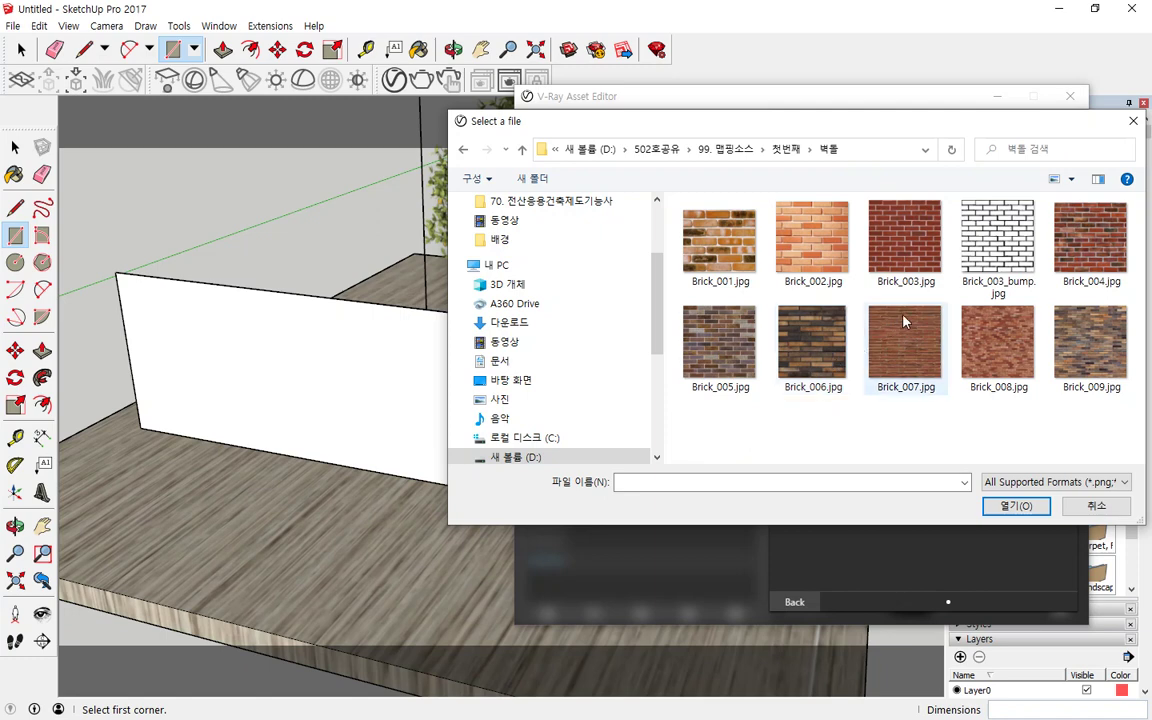
{"action": "mouse_move", "coordinate": [1026, 298]}
{"action": "left_mouse_down"}
{"action": "mouse_move", "coordinate": [872, 275]}
{"action": "mouse_move", "coordinate": [955, 200]}
{"action": "mouse_move", "coordinate": [1006, 287]}
{"action": "left_mouse_up"}
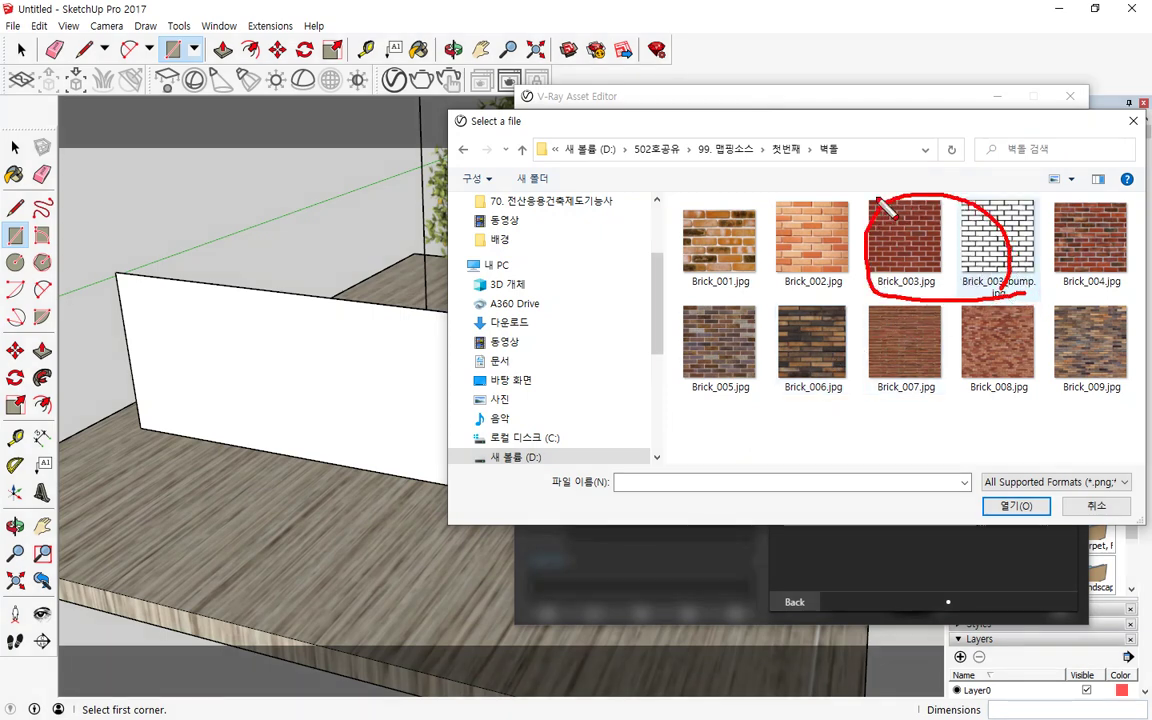
{"action": "left_click_drag", "start_coordinate": [895, 137], "coordinate": [897, 195]}
{"action": "left_click_drag", "start_coordinate": [1005, 150], "coordinate": [1012, 228]}
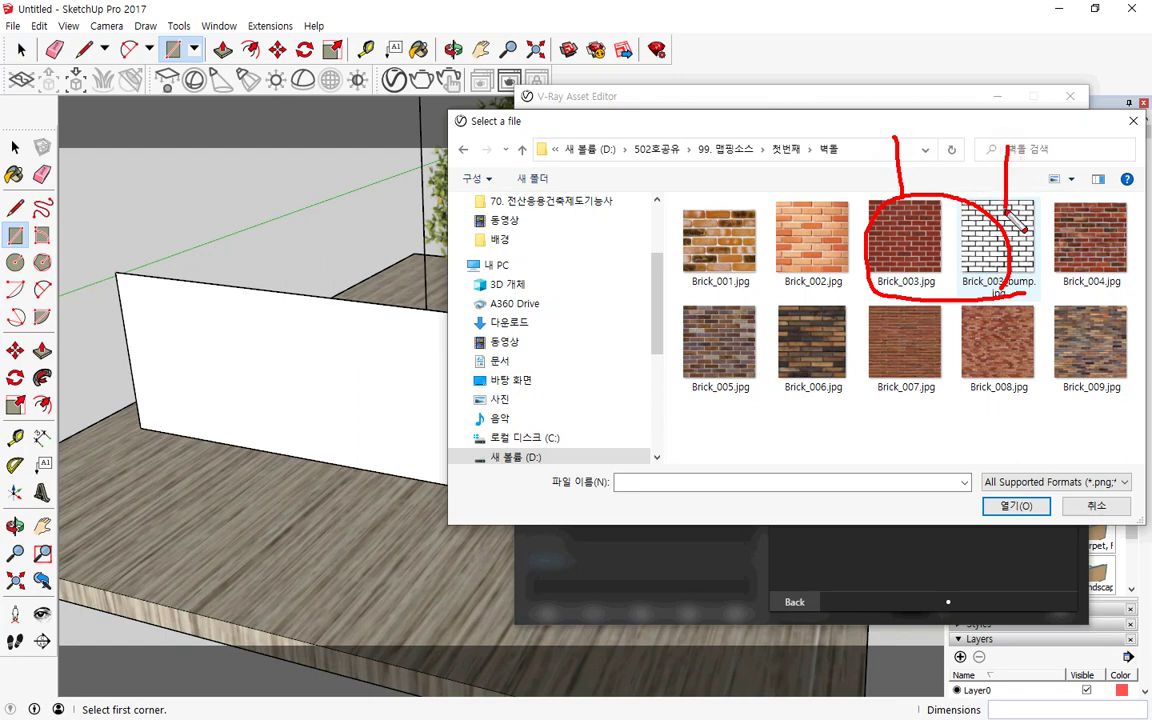
{"action": "left_click", "coordinate": [904, 241]}
{"action": "double_click", "coordinate": [904, 241]}
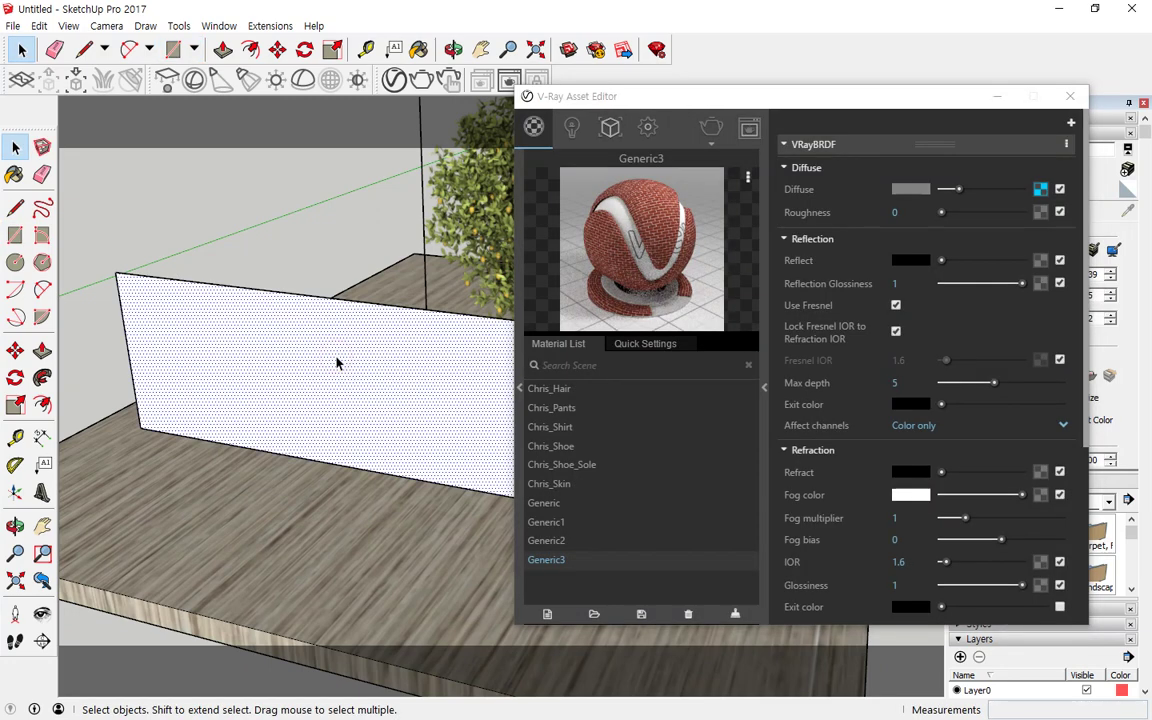
- Select the upright rectangle with its edges and apply the Generic3 brick material to it
{"action": "double_click", "coordinate": [337, 362]}
{"action": "right_click", "coordinate": [599, 268]}
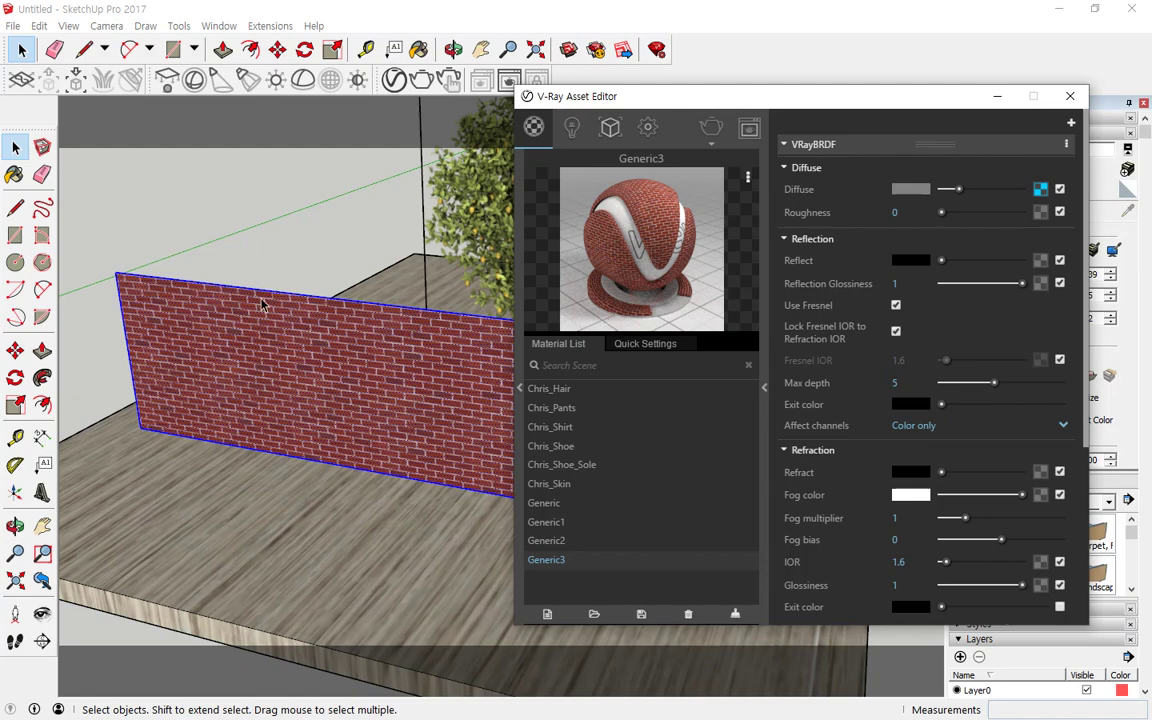
{"action": "scroll", "coordinate": [355, 347], "scroll_direction": "up", "scroll_amount": 2}
{"action": "middle_click_drag", "start_coordinate": [372, 360], "coordinate": [329, 301]}
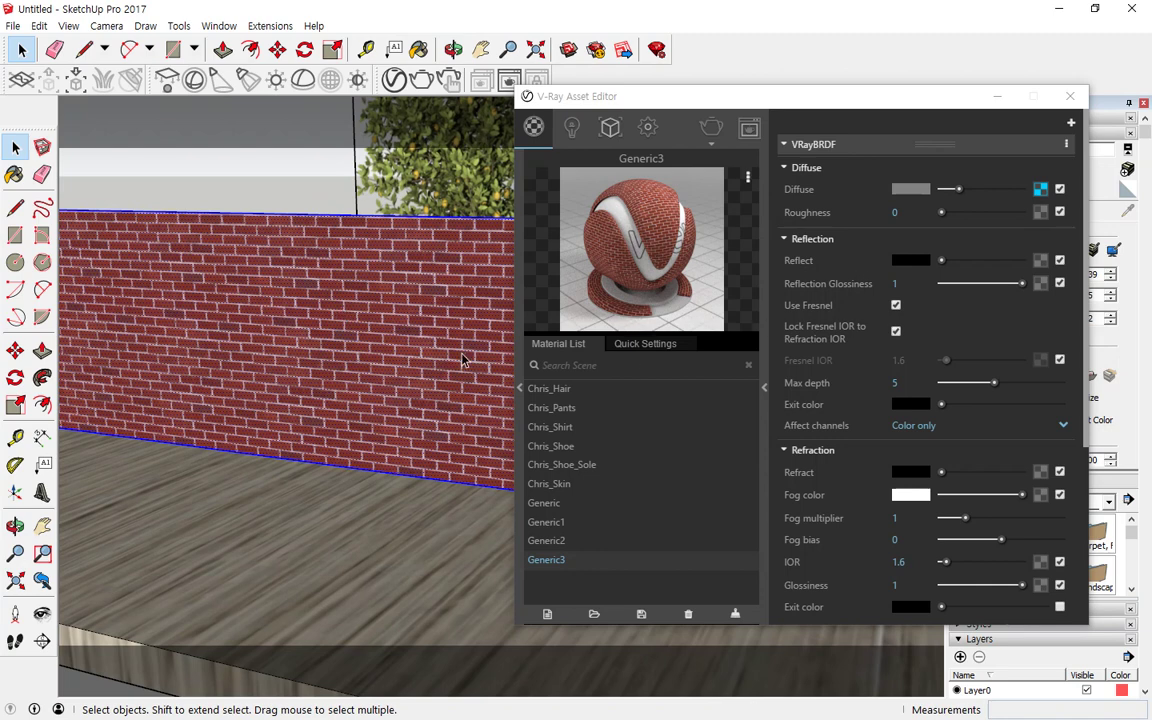
- Collapse Generic3's Reflection and Refraction settings, expand its Bump map settings and enable Bump
{"action": "left_click", "coordinate": [785, 240]}
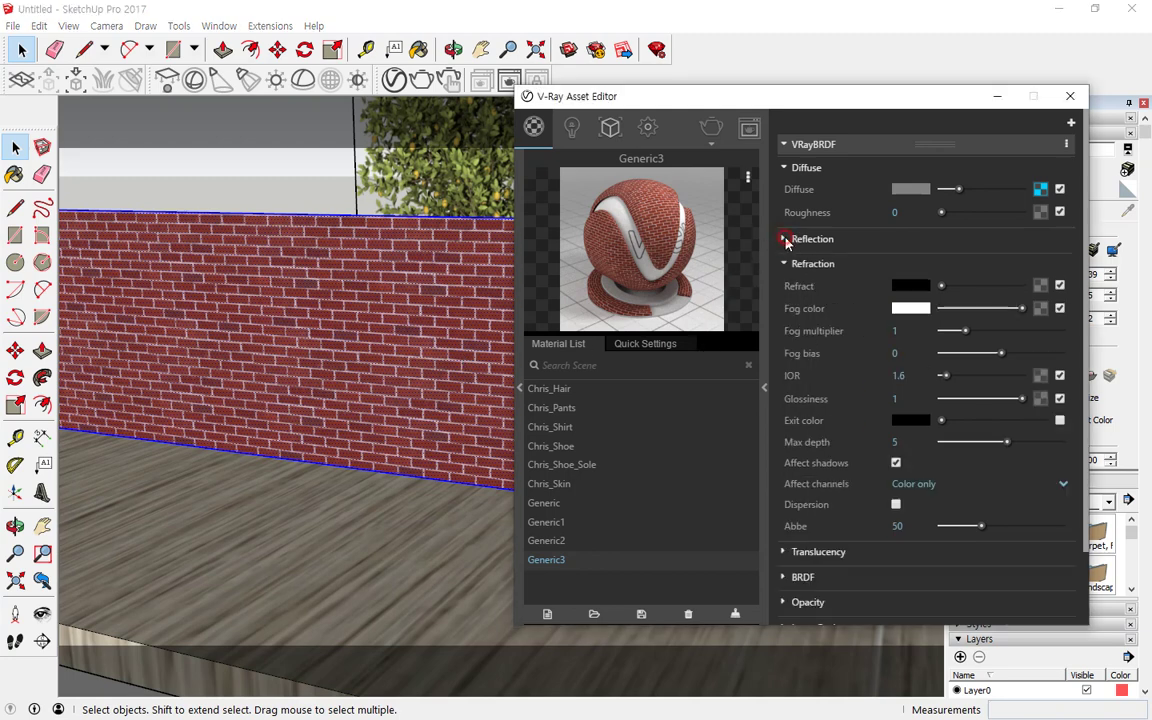
{"action": "left_click", "coordinate": [785, 263]}
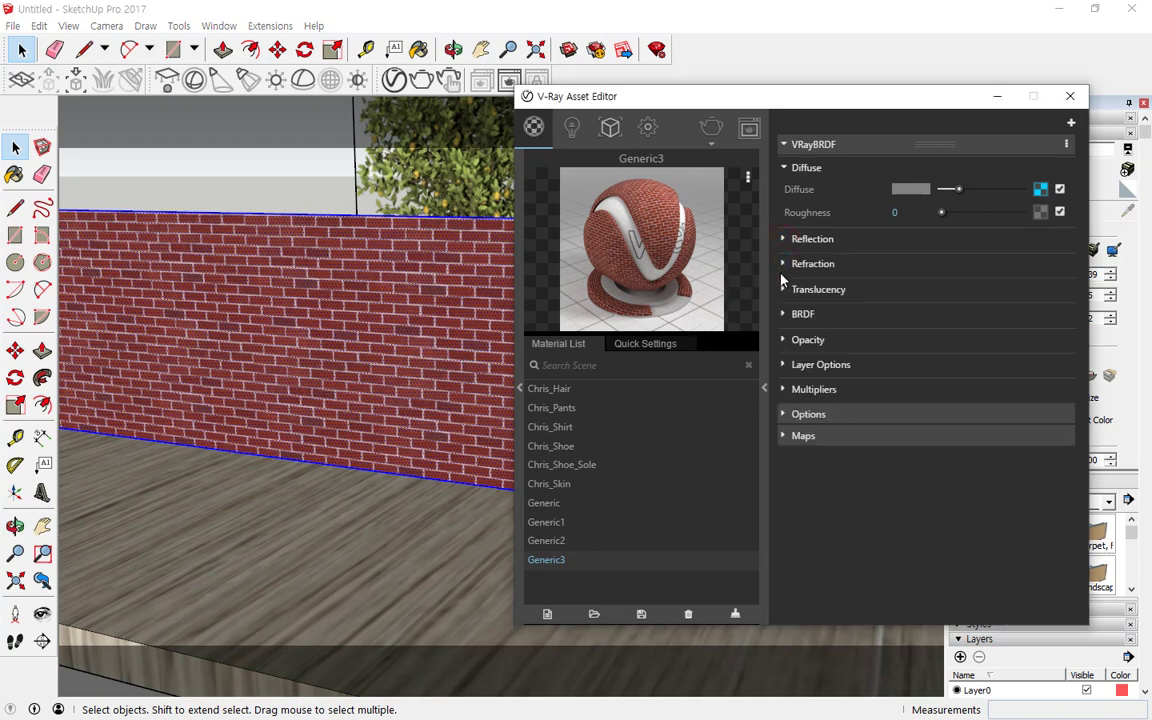
{"action": "left_click", "coordinate": [789, 440]}
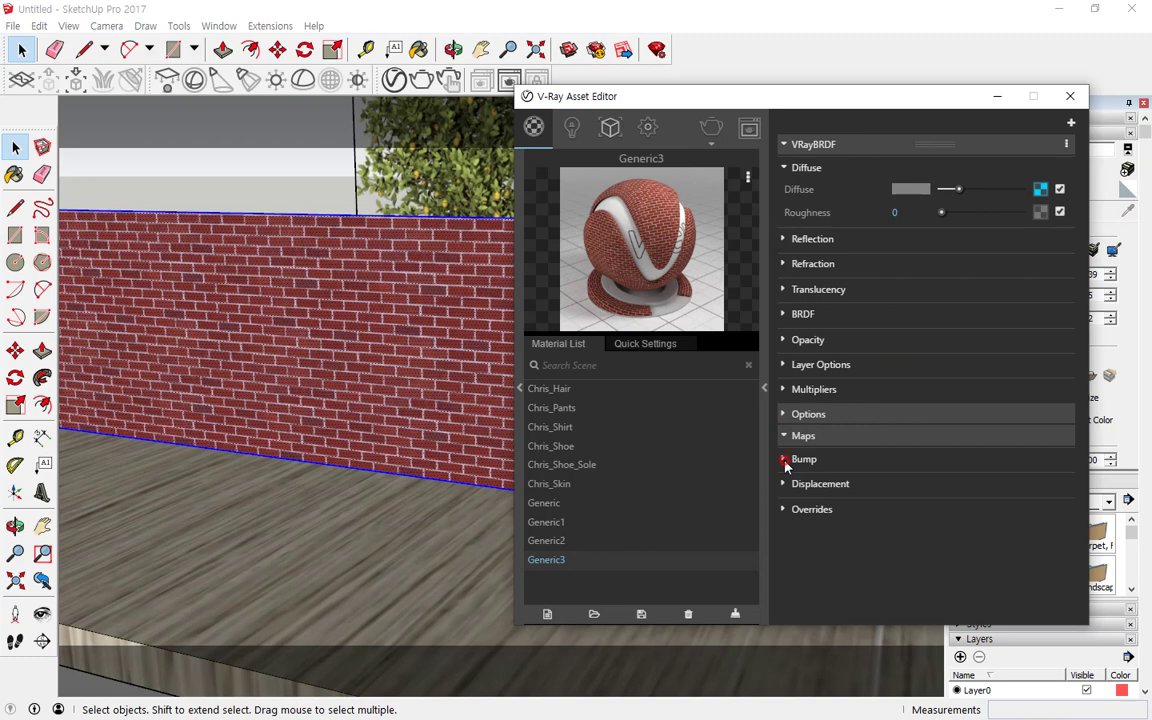
{"action": "left_click", "coordinate": [785, 459]}
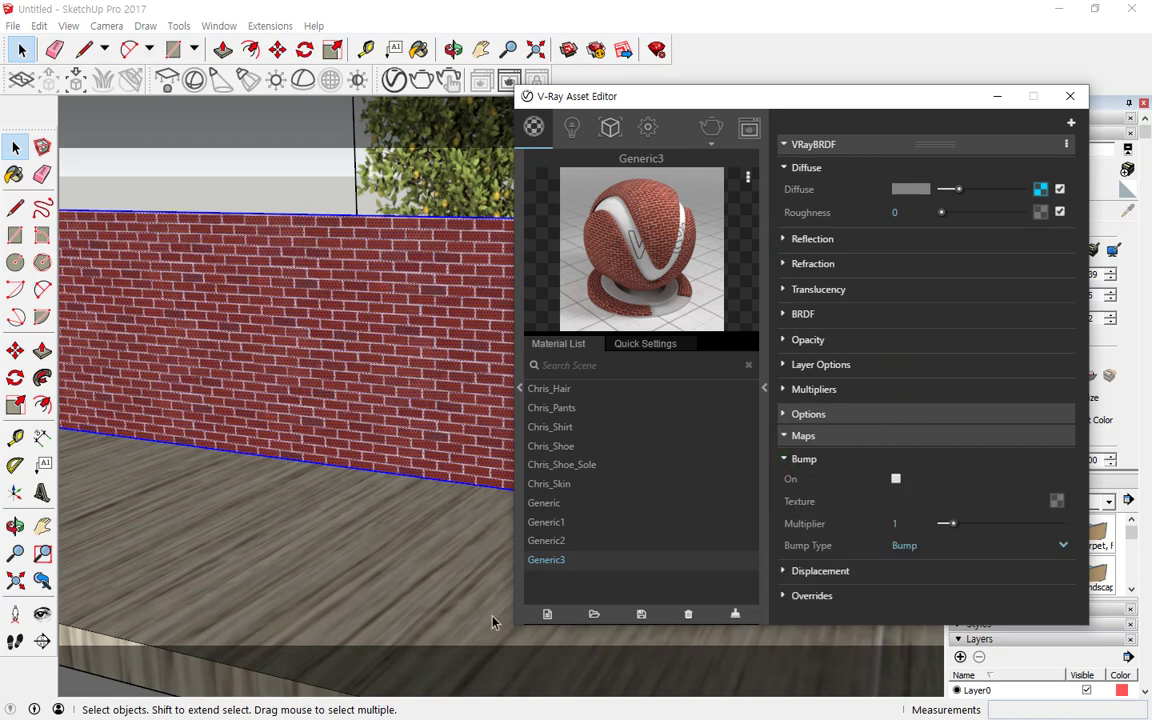
{"action": "left_click", "coordinate": [895, 479]}
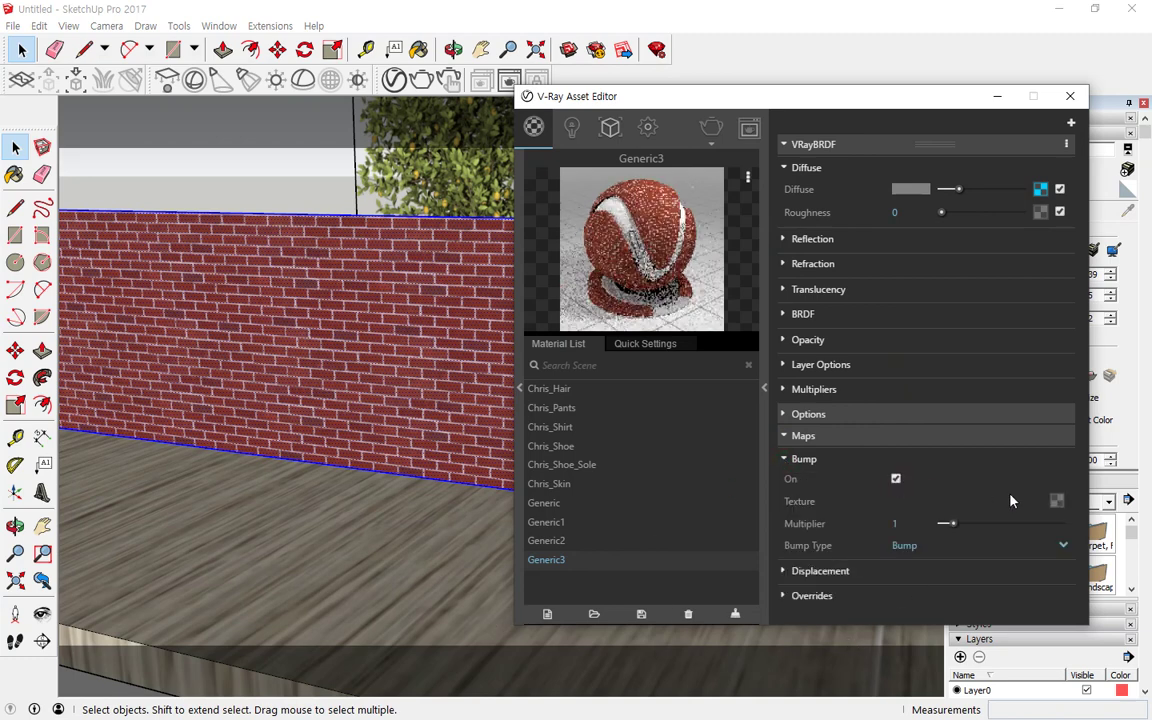
- Load Brick_003_bump.jpg as the Bitmap texture for Generic3's bump map and return to the material settings
{"action": "left_click", "coordinate": [1058, 502]}
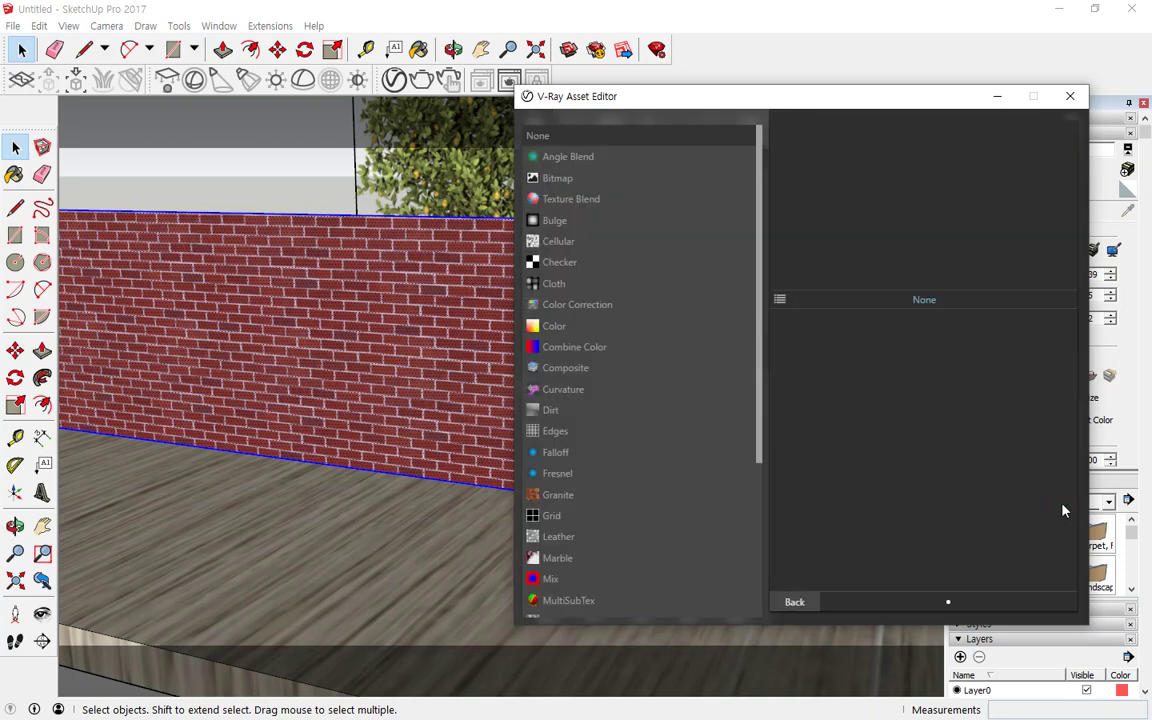
{"action": "left_click", "coordinate": [532, 183]}
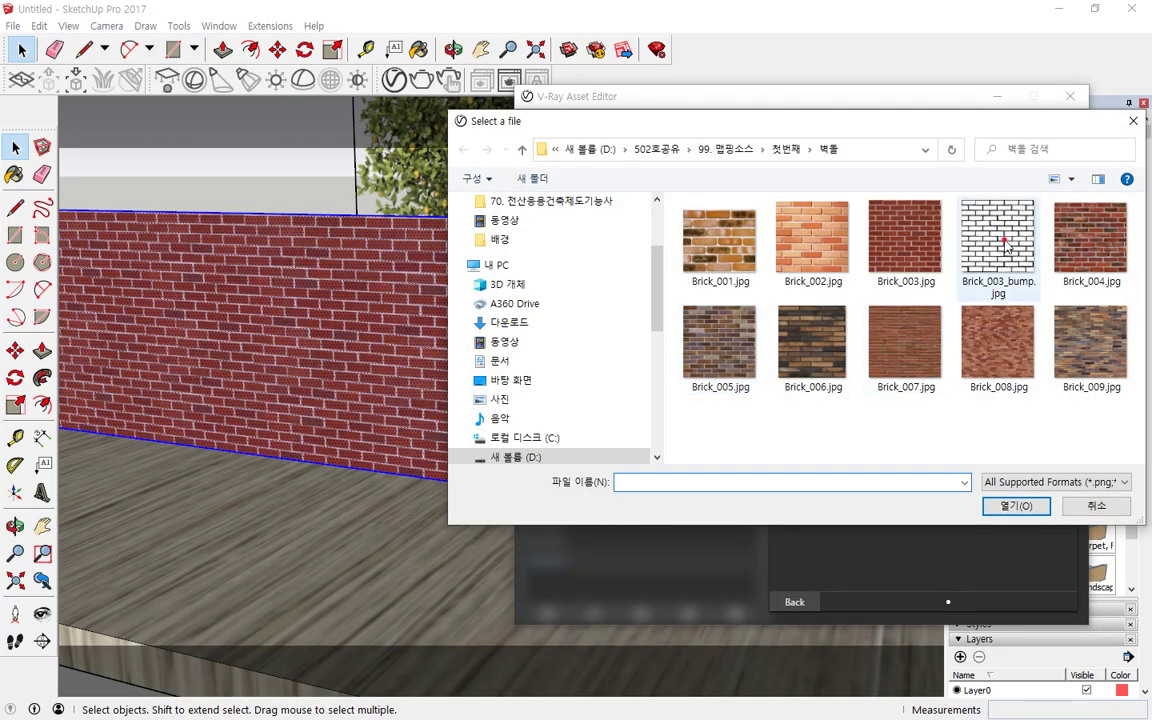
{"action": "left_click", "coordinate": [1000, 240]}
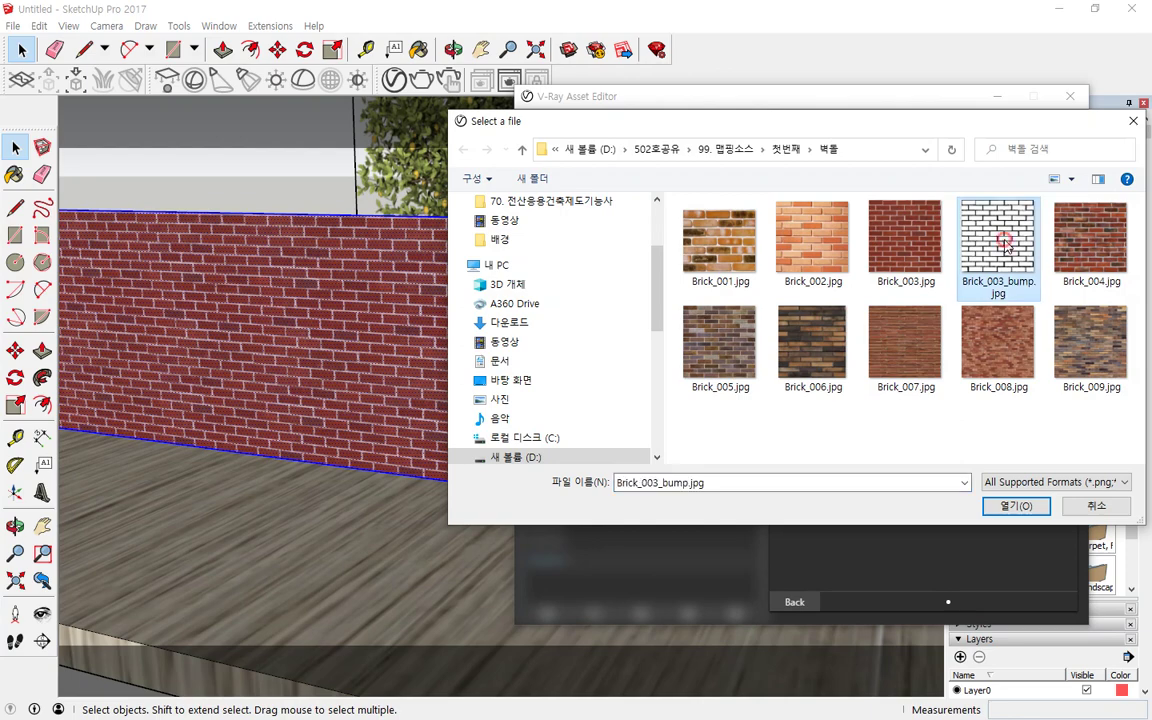
{"action": "left_click", "coordinate": [1016, 506]}
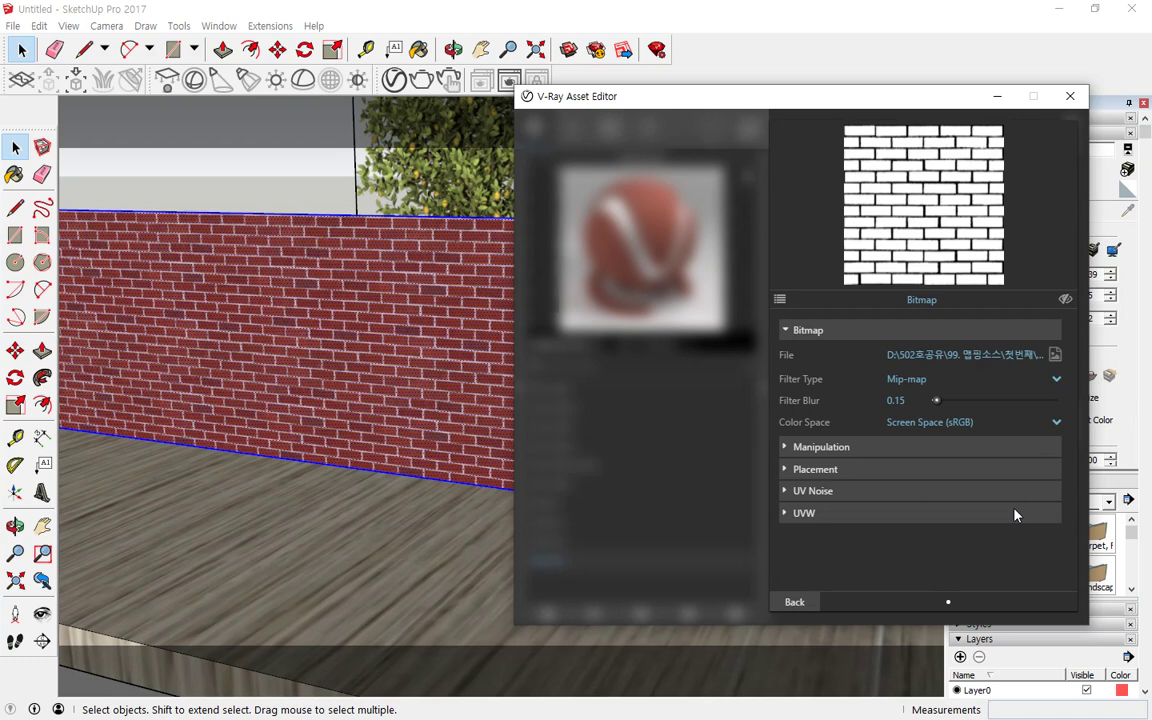
{"action": "left_click", "coordinate": [796, 601]}
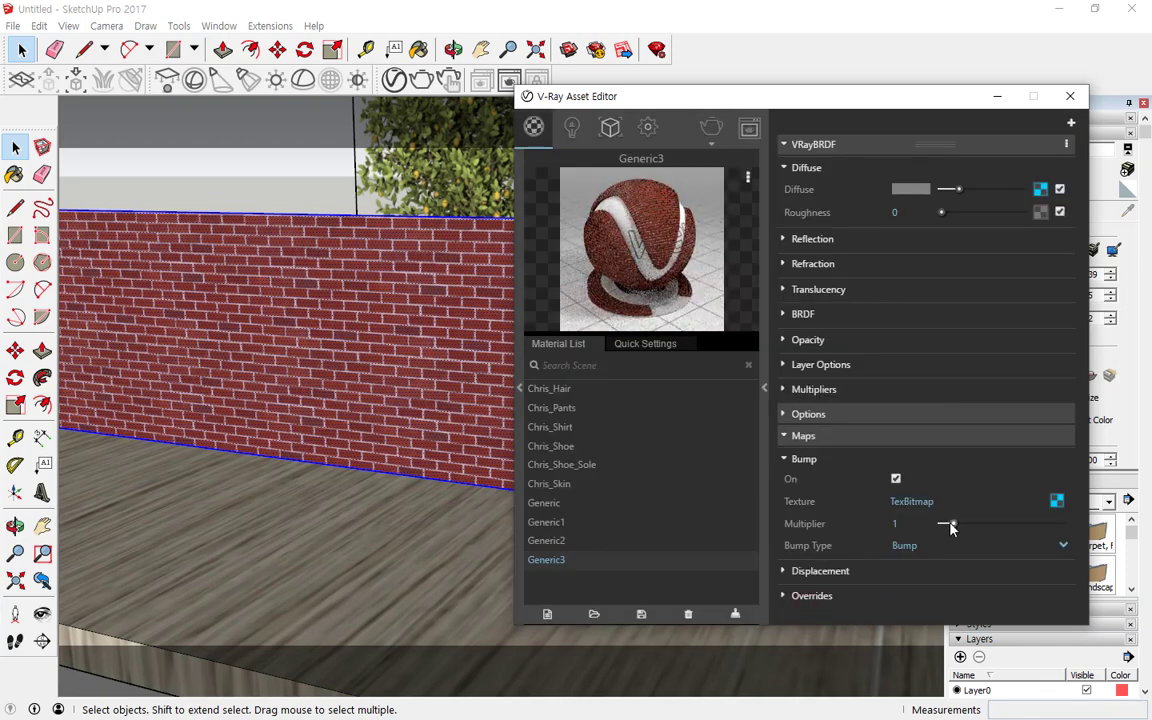
- Set the bump multiplier to 10 and start a V-Ray render of the brick wall
{"action": "left_click_drag", "start_coordinate": [951, 524], "coordinate": [1086, 537]}
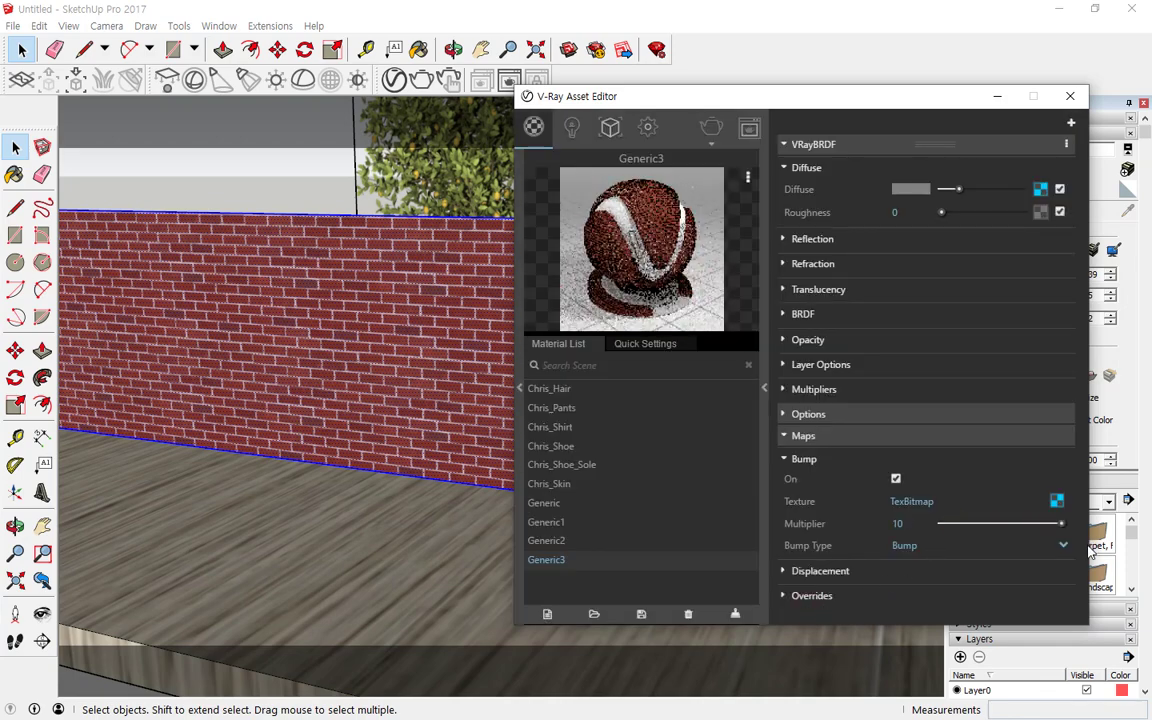
{"action": "left_click", "coordinate": [710, 127]}
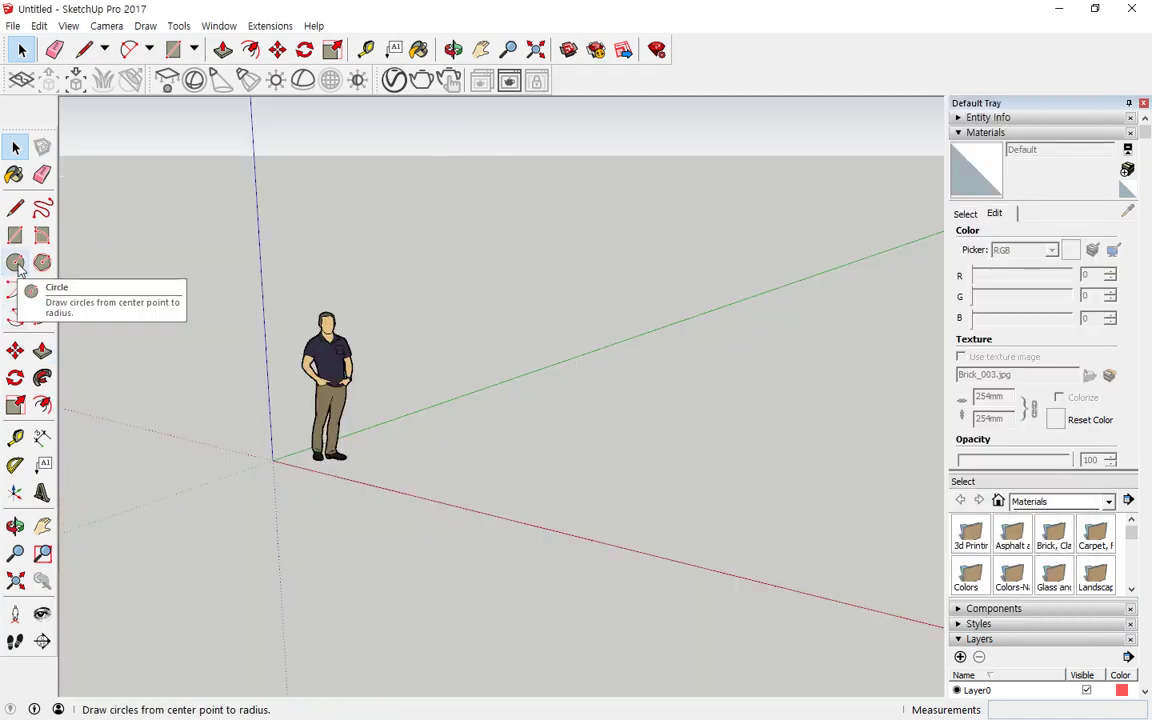
- Draw a circle of about 210 mm radius on the ground beside the figure and extrude it upward into a cylinder
{"action": "left_click", "coordinate": [15, 262]}
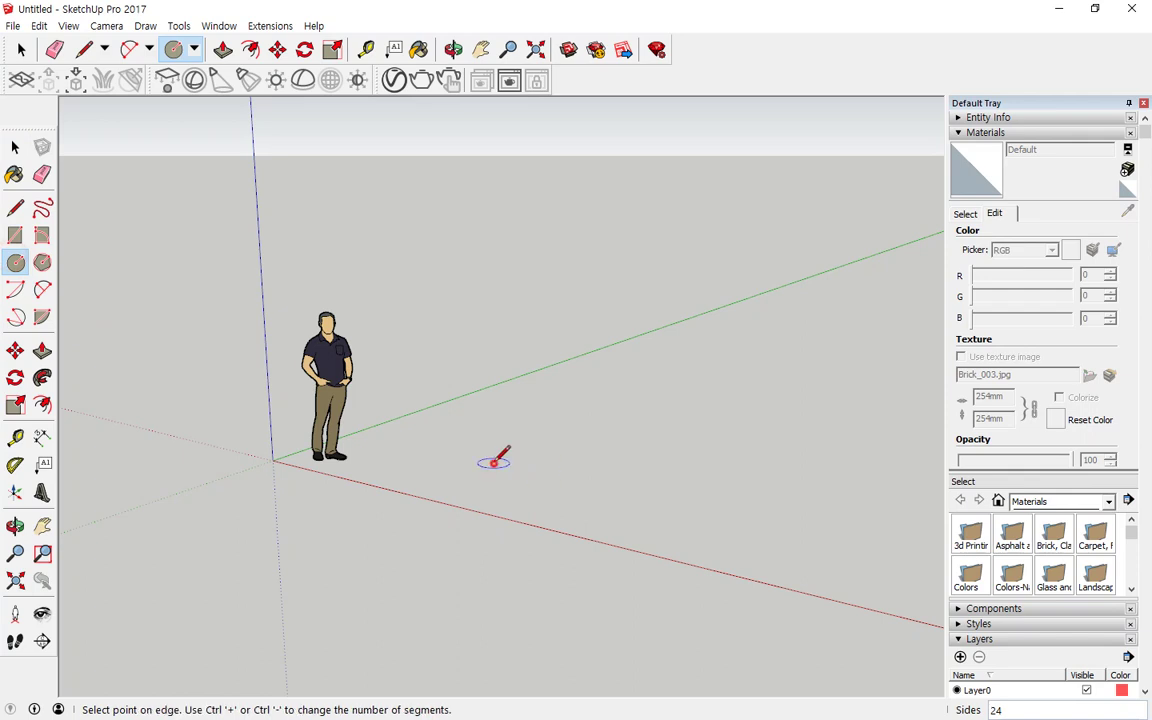
{"action": "left_click", "coordinate": [507, 466]}
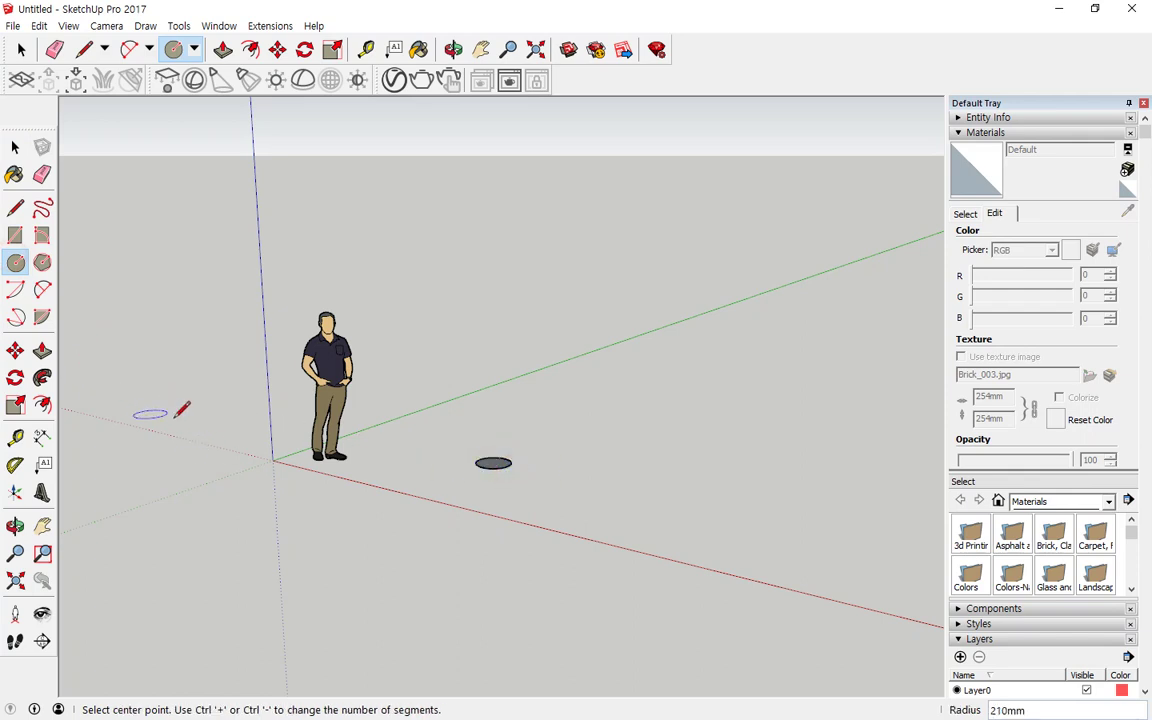
{"action": "key", "text": "p"}
{"action": "left_click", "coordinate": [492, 463]}
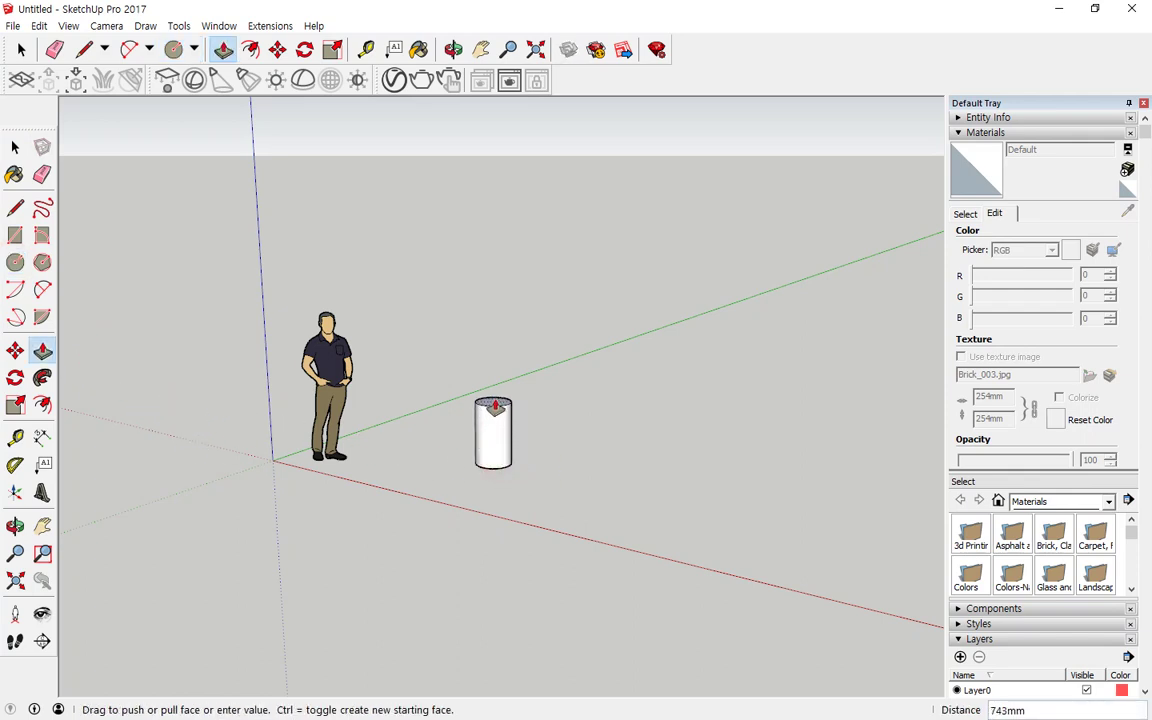
{"action": "left_click", "coordinate": [493, 406]}
- Select the whole cylinder beside the figure and make it a group
{"action": "key", "text": "space"}
{"action": "triple_click", "coordinate": [496, 412]}
{"action": "right_click", "coordinate": [493, 400]}
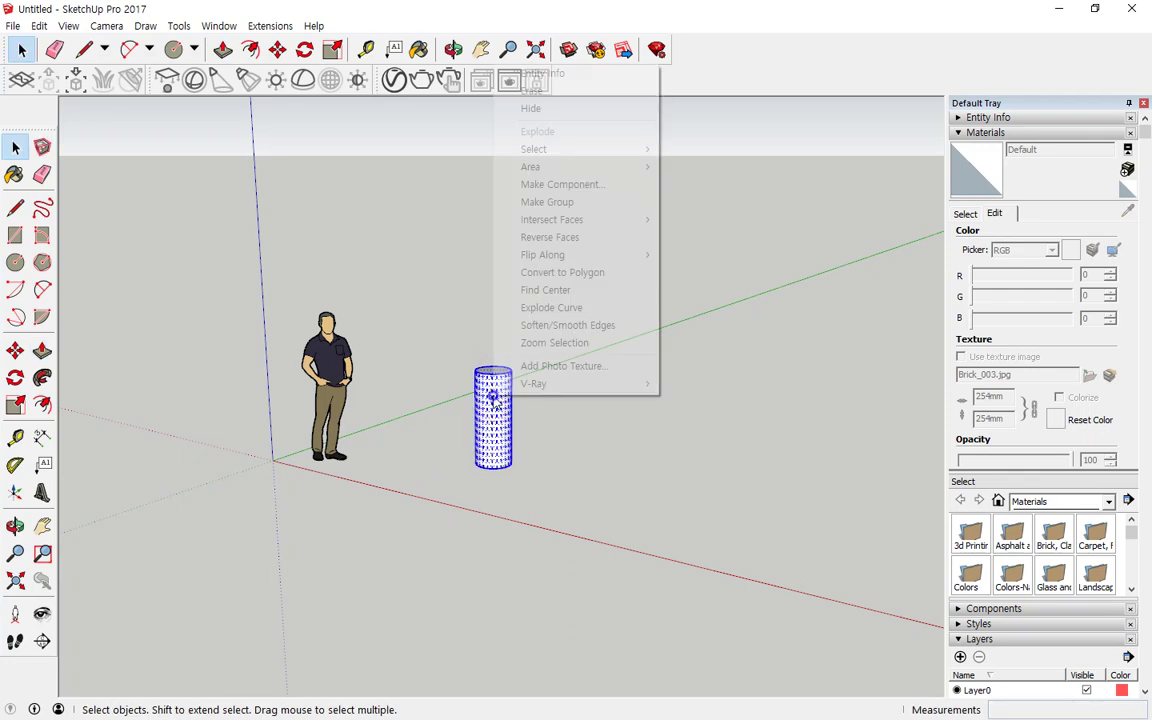
{"action": "left_click", "coordinate": [547, 202]}
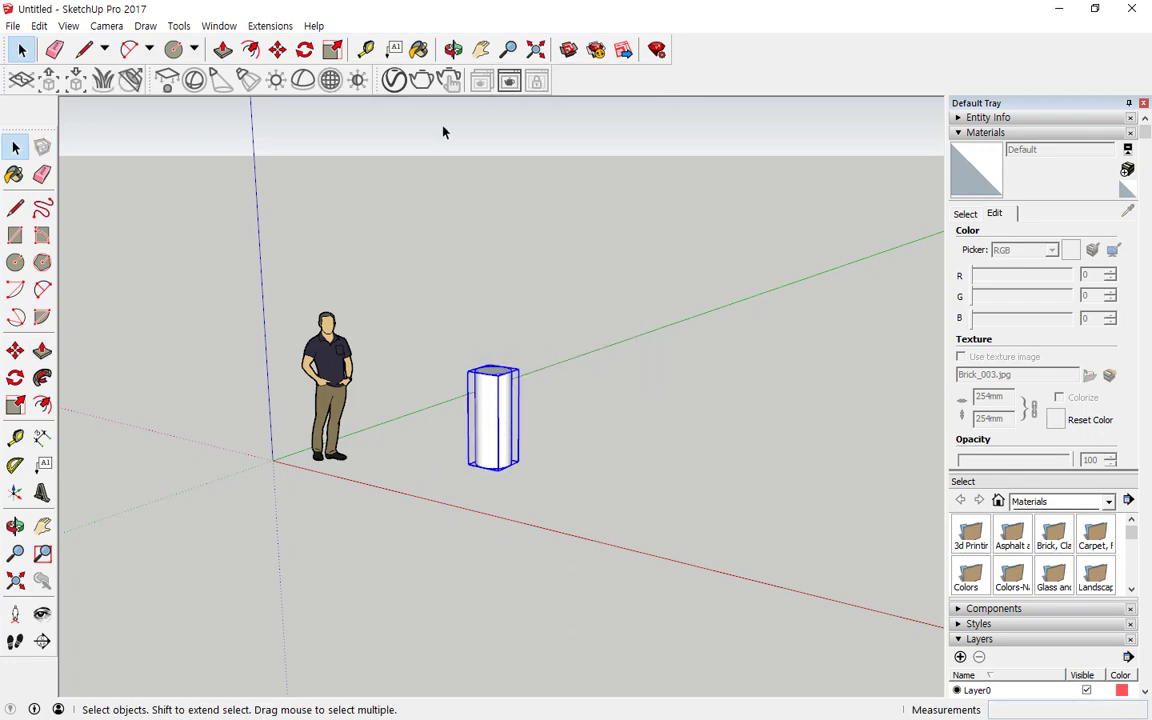
- Open the V-Ray Asset Editor and create a new Emissive material
{"action": "left_click", "coordinate": [395, 81]}
{"action": "scroll", "coordinate": [490, 395], "scroll_direction": "up", "scroll_amount": 3}
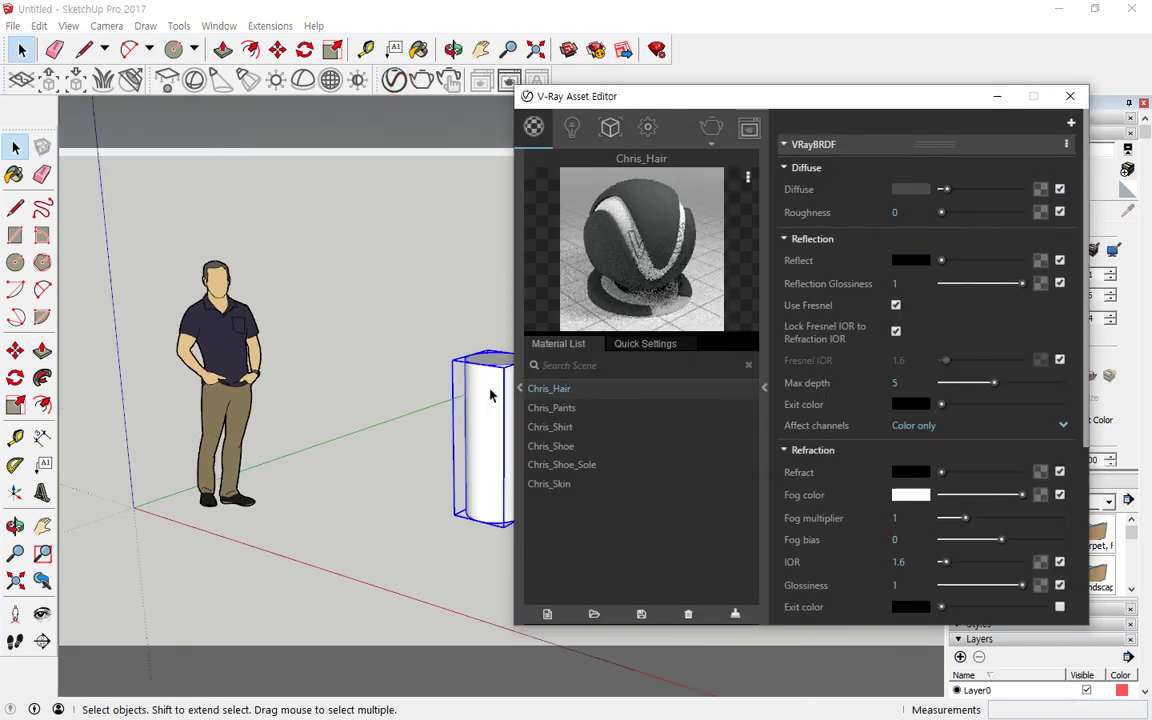
{"action": "scroll", "coordinate": [490, 395], "scroll_direction": "up", "scroll_amount": 4}
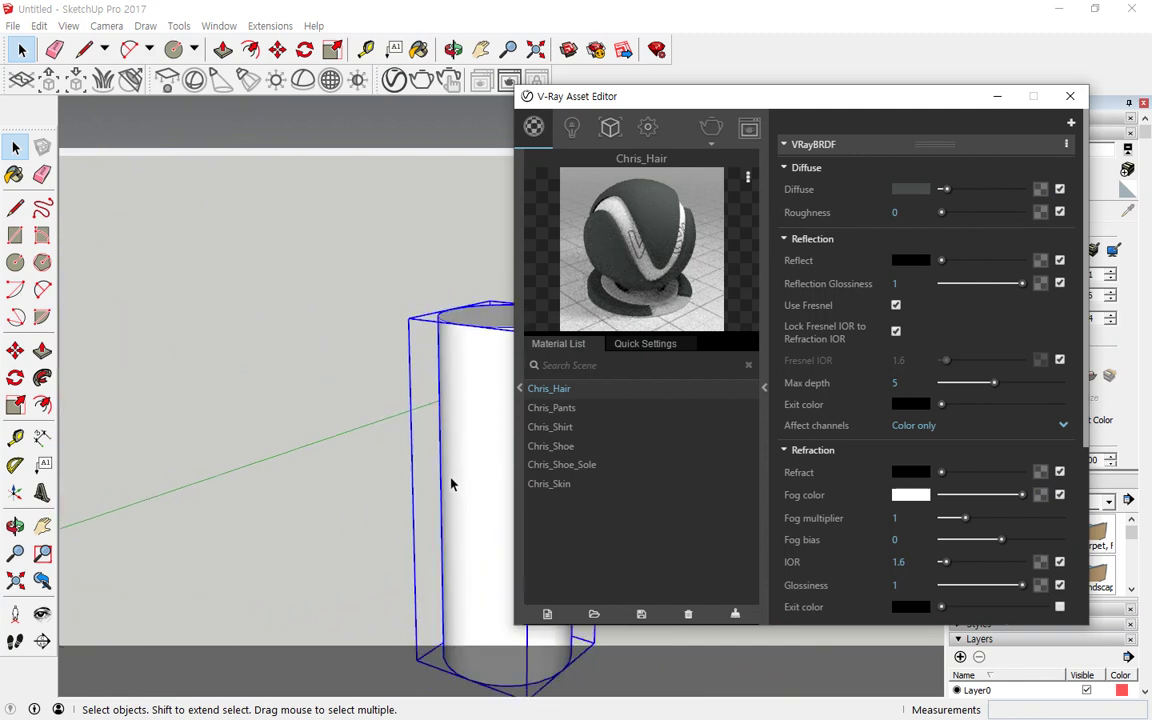
{"action": "middle_click_drag", "start_coordinate": [450, 484], "coordinate": [255, 378], "text": "shift"}
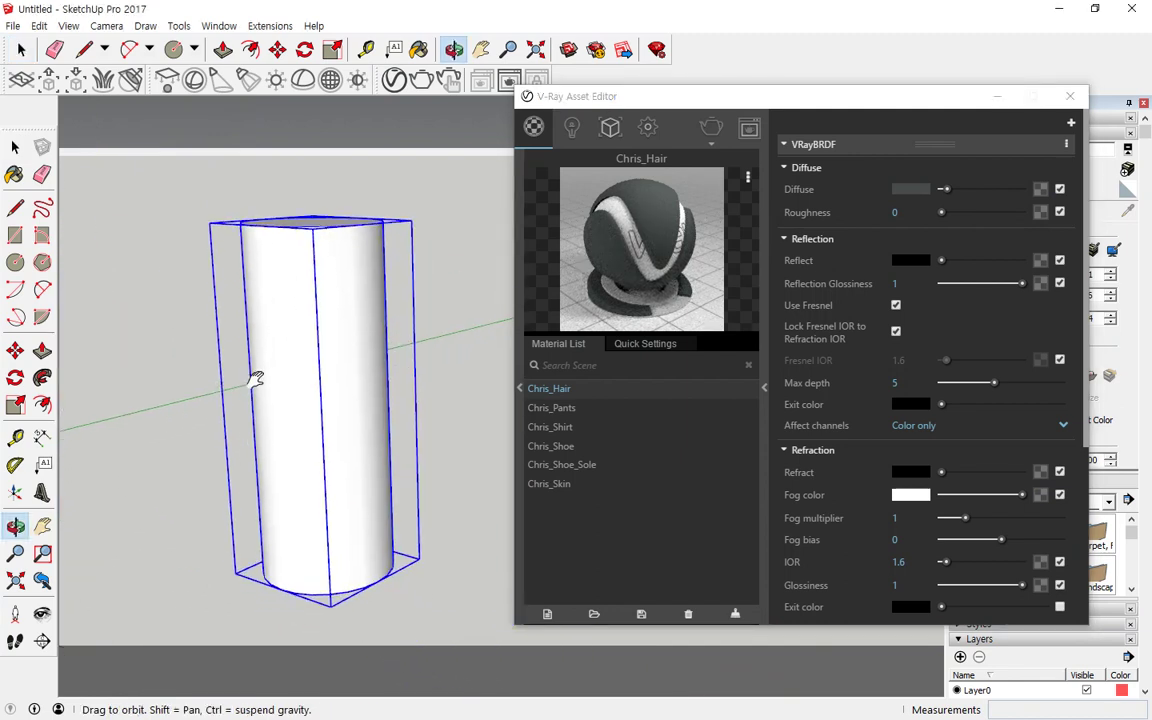
{"action": "left_click", "coordinate": [548, 616]}
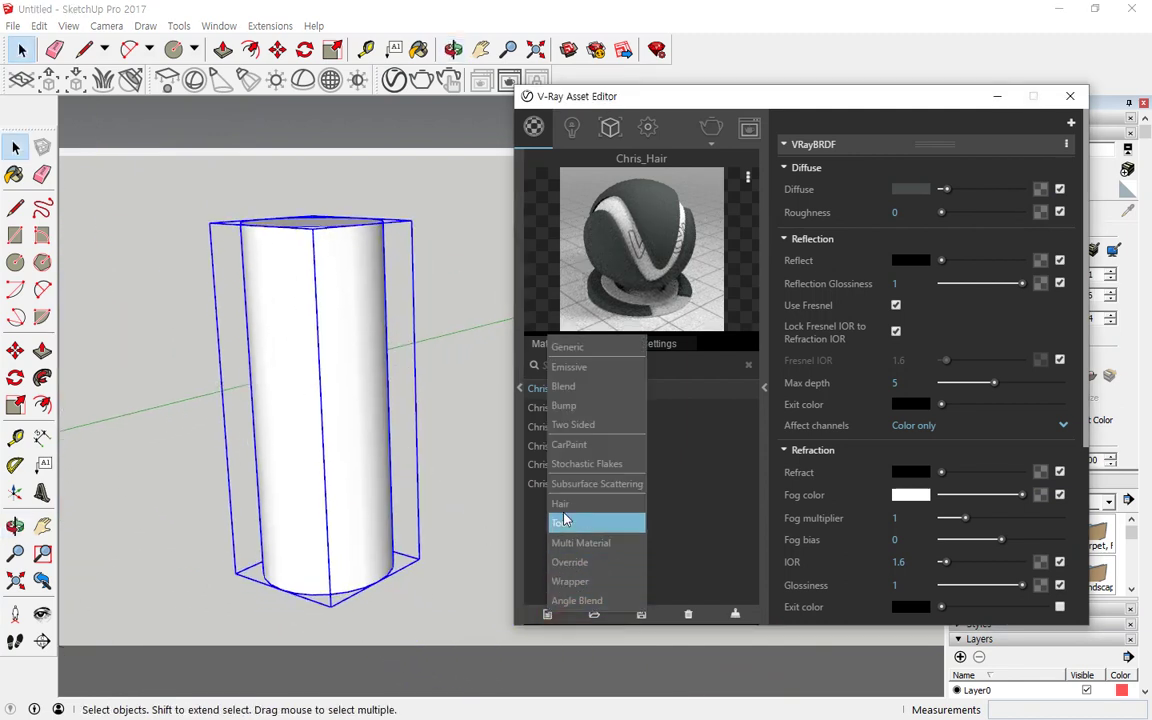
{"action": "left_click", "coordinate": [603, 378]}
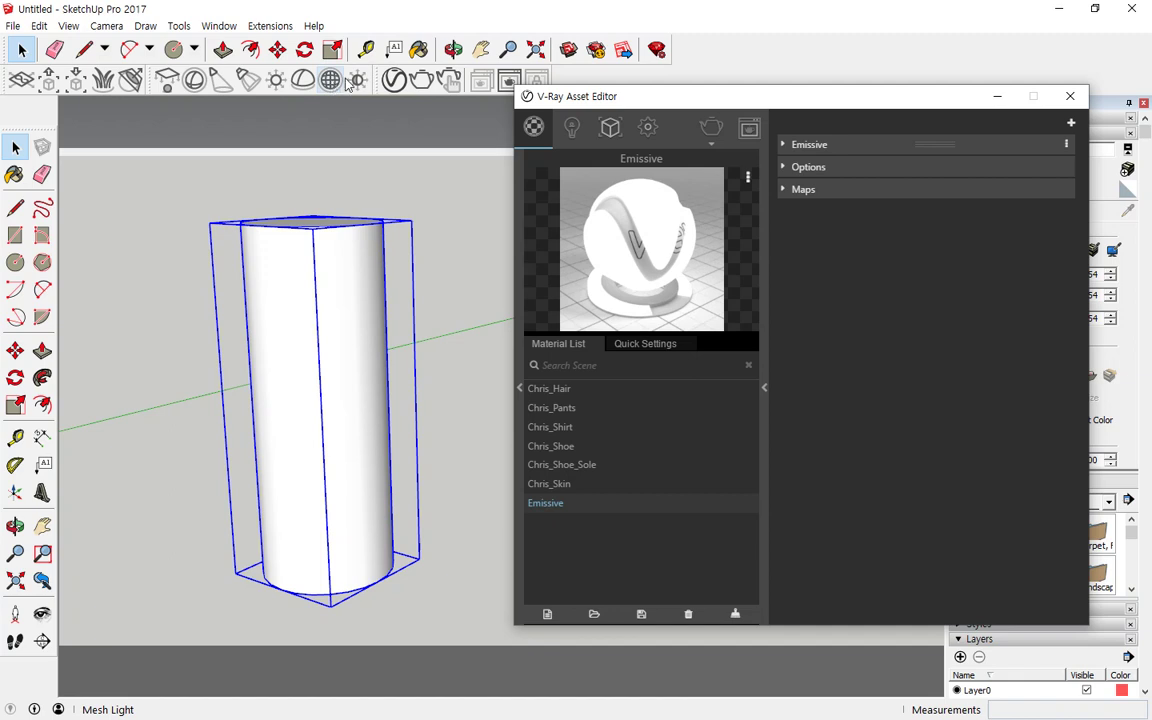
- Apply the Emissive material to the selected cylinder group and start a V-Ray render
{"action": "right_click", "coordinate": [621, 254]}
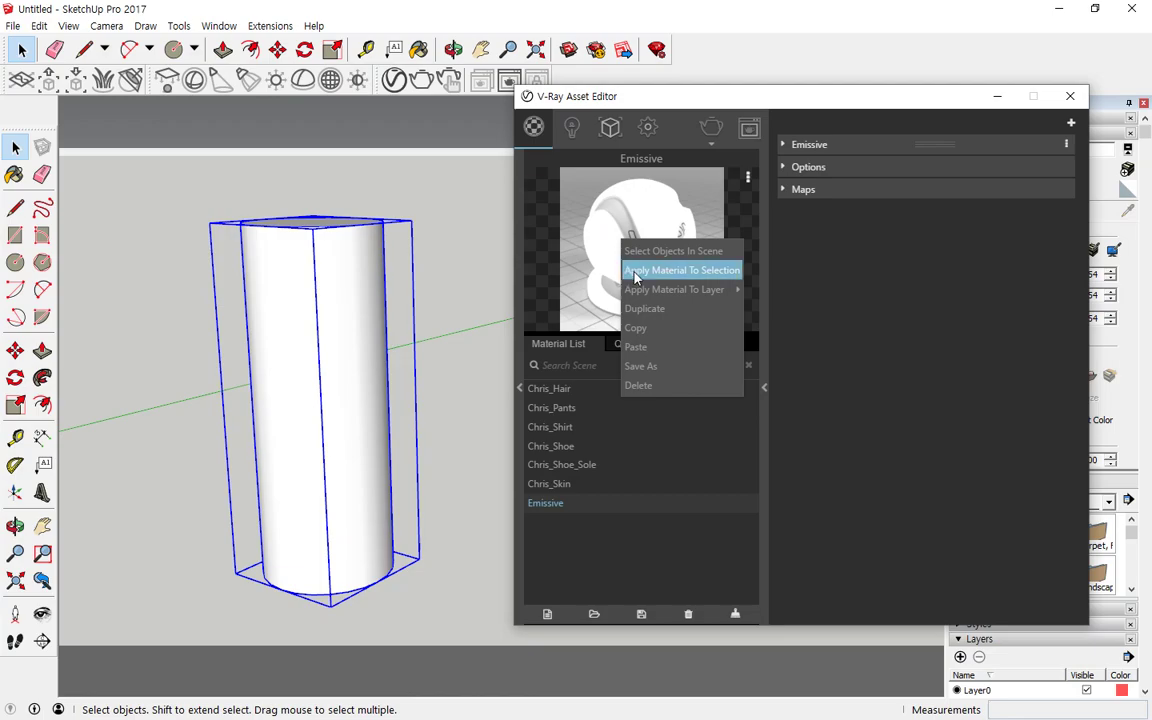
{"action": "left_click", "coordinate": [645, 270]}
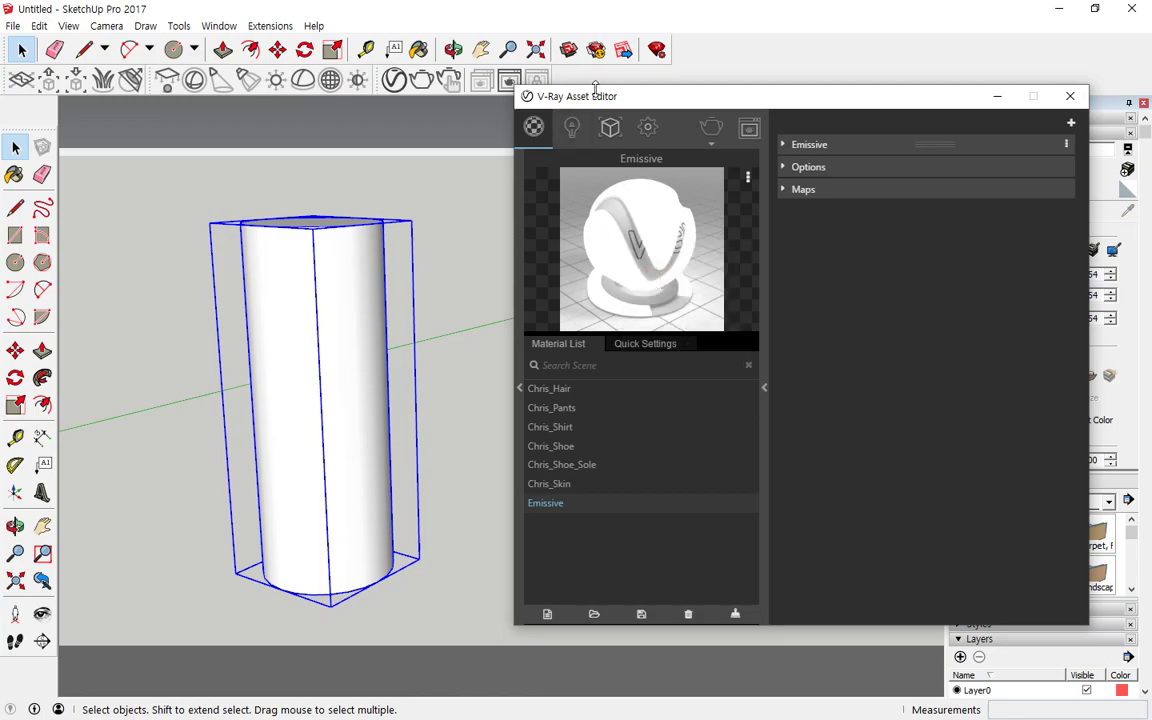
{"action": "left_click", "coordinate": [421, 80]}
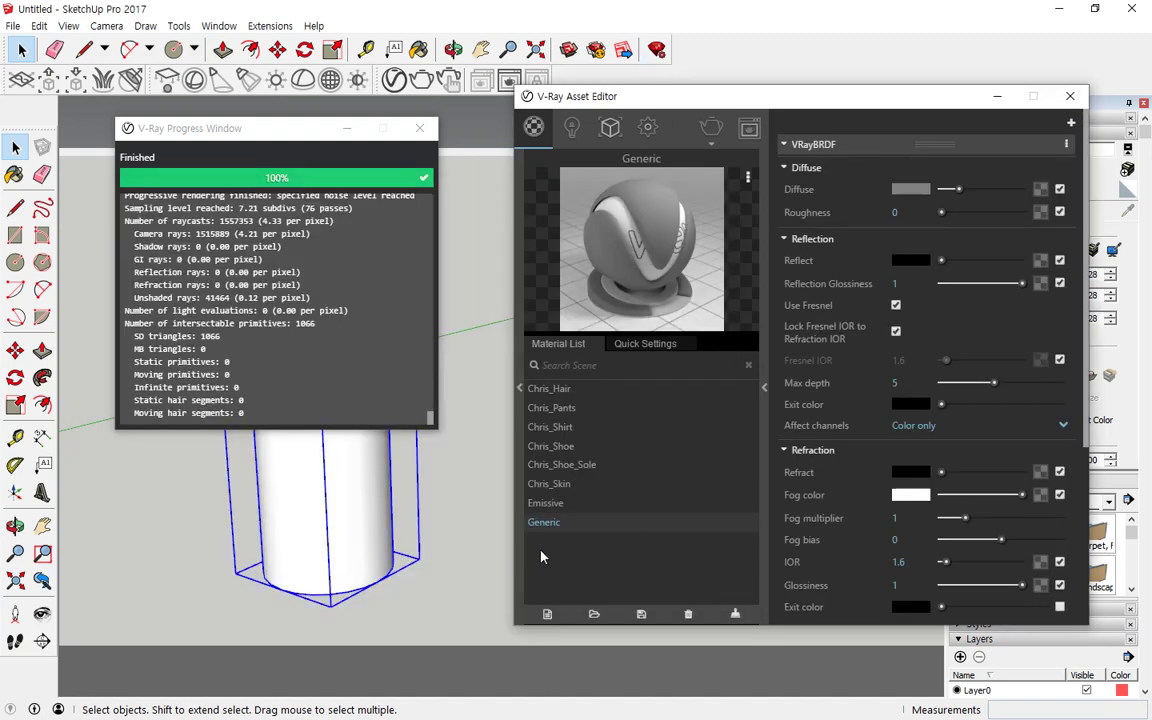
- Show the Generic material's Quick Settings and review its Diffuse Color, Reflection and Refraction parameters
{"action": "mouse_move", "coordinate": [563, 545]}
{"action": "left_mouse_down"}
{"action": "mouse_move", "coordinate": [520, 525]}
{"action": "mouse_move", "coordinate": [610, 537]}
{"action": "mouse_move", "coordinate": [750, 475]}
{"action": "mouse_move", "coordinate": [681, 356]}
{"action": "left_mouse_up"}
{"action": "left_click", "coordinate": [646, 347]}
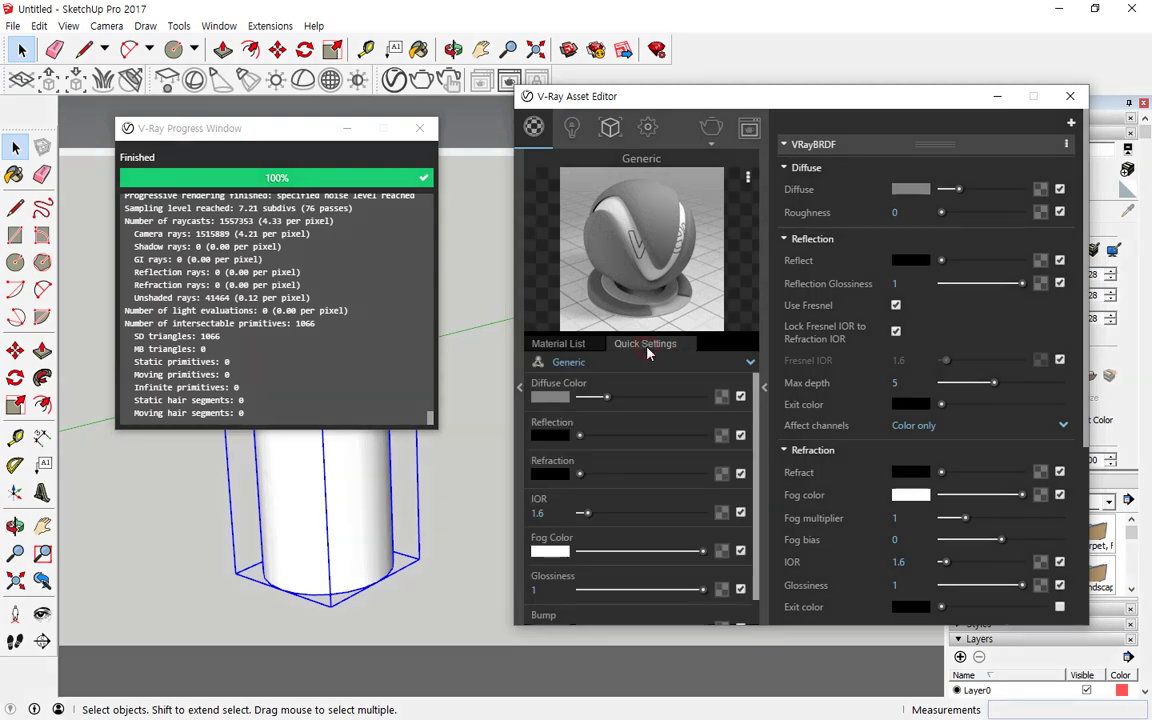
{"action": "left_click_drag", "start_coordinate": [531, 409], "coordinate": [757, 409]}
{"action": "left_click_drag", "start_coordinate": [533, 441], "coordinate": [728, 441]}
{"action": "left_click_drag", "start_coordinate": [545, 484], "coordinate": [731, 486]}
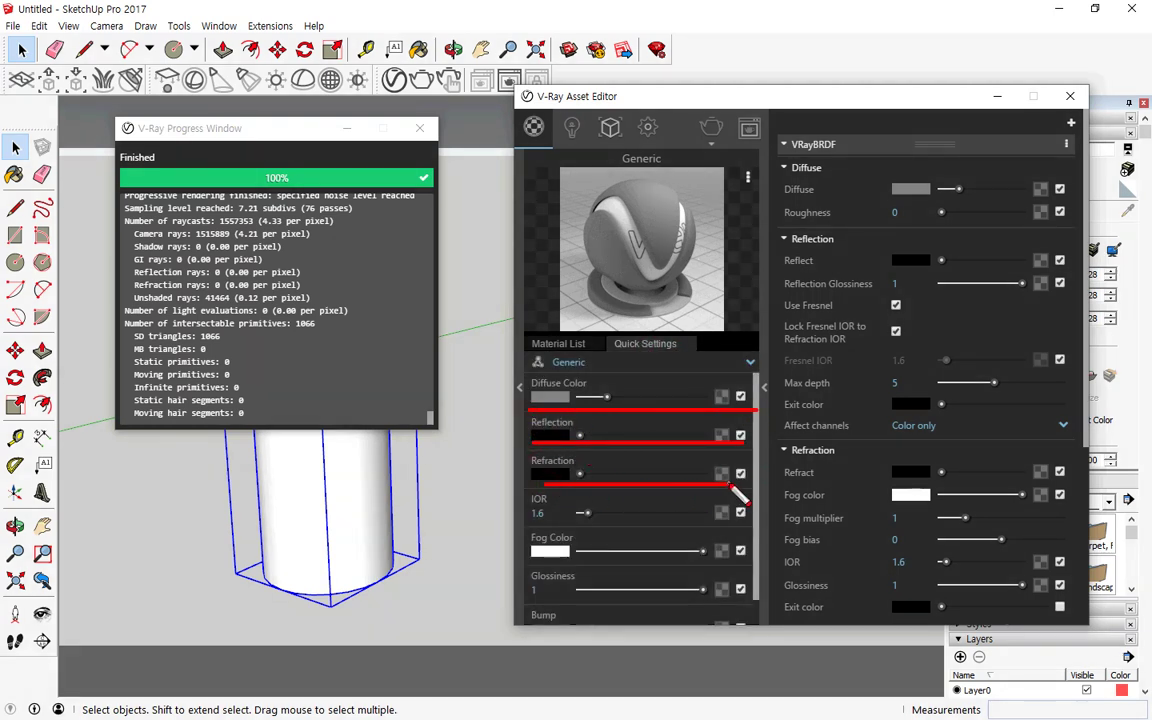
{"action": "key", "text": "Escape"}
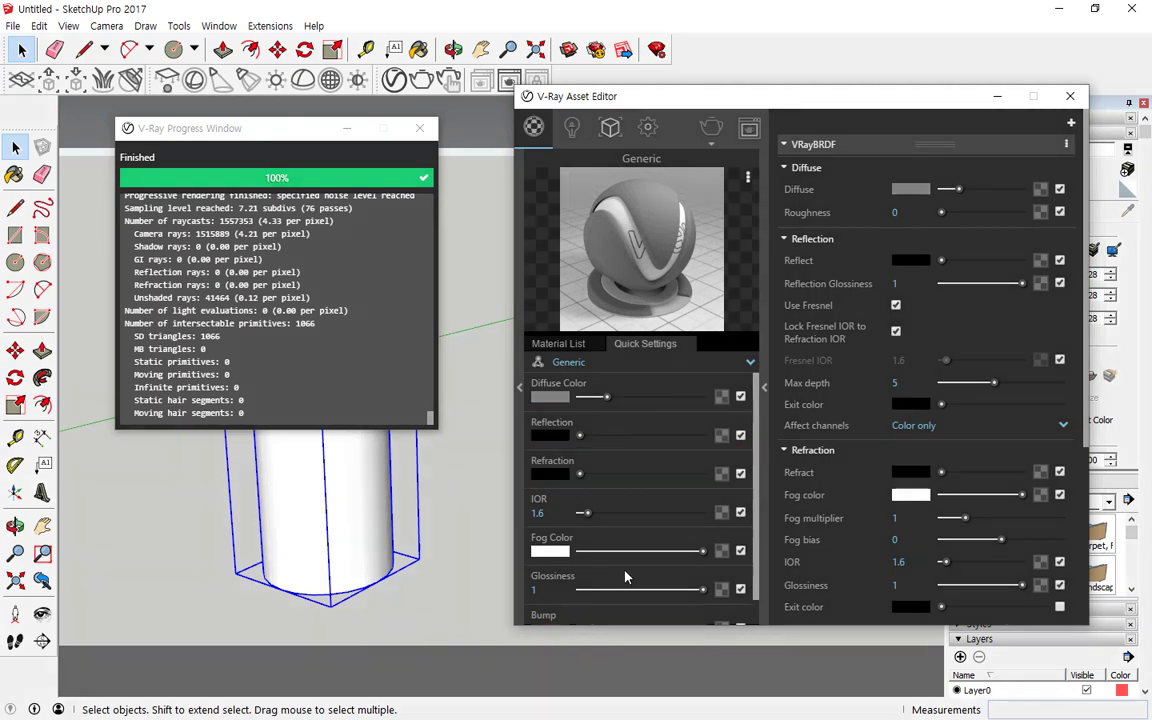
- Review Bump and Opacity in Generic's Quick Settings and compare them with the full VRayBRDF parameters
{"action": "scroll", "coordinate": [628, 565], "scroll_direction": "down", "scroll_amount": 2}
{"action": "mouse_move", "coordinate": [565, 556]}
{"action": "left_mouse_down"}
{"action": "mouse_move", "coordinate": [503, 600]}
{"action": "mouse_move", "coordinate": [594, 618]}
{"action": "mouse_move", "coordinate": [562, 621]}
{"action": "left_mouse_up"}
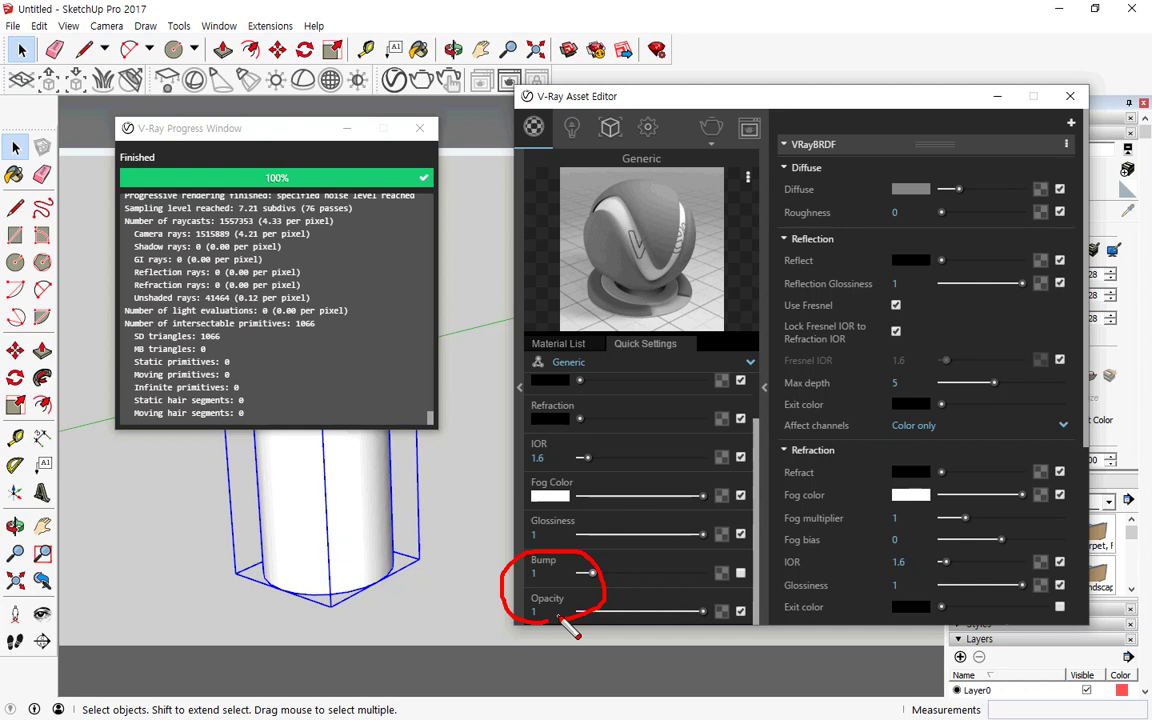
{"action": "mouse_move", "coordinate": [612, 540]}
{"action": "left_mouse_down"}
{"action": "mouse_move", "coordinate": [727, 482]}
{"action": "mouse_move", "coordinate": [745, 447]}
{"action": "mouse_move", "coordinate": [765, 486]}
{"action": "left_mouse_up"}
{"action": "mouse_move", "coordinate": [905, 175]}
{"action": "left_mouse_down"}
{"action": "mouse_move", "coordinate": [848, 188]}
{"action": "mouse_move", "coordinate": [838, 450]}
{"action": "mouse_move", "coordinate": [1065, 405]}
{"action": "left_mouse_up"}
{"action": "mouse_move", "coordinate": [1085, 330]}
{"action": "left_mouse_down"}
{"action": "mouse_move", "coordinate": [940, 212]}
{"action": "mouse_move", "coordinate": [920, 305]}
{"action": "left_mouse_up"}
{"action": "left_click_drag", "start_coordinate": [1022, 283], "coordinate": [905, 406]}
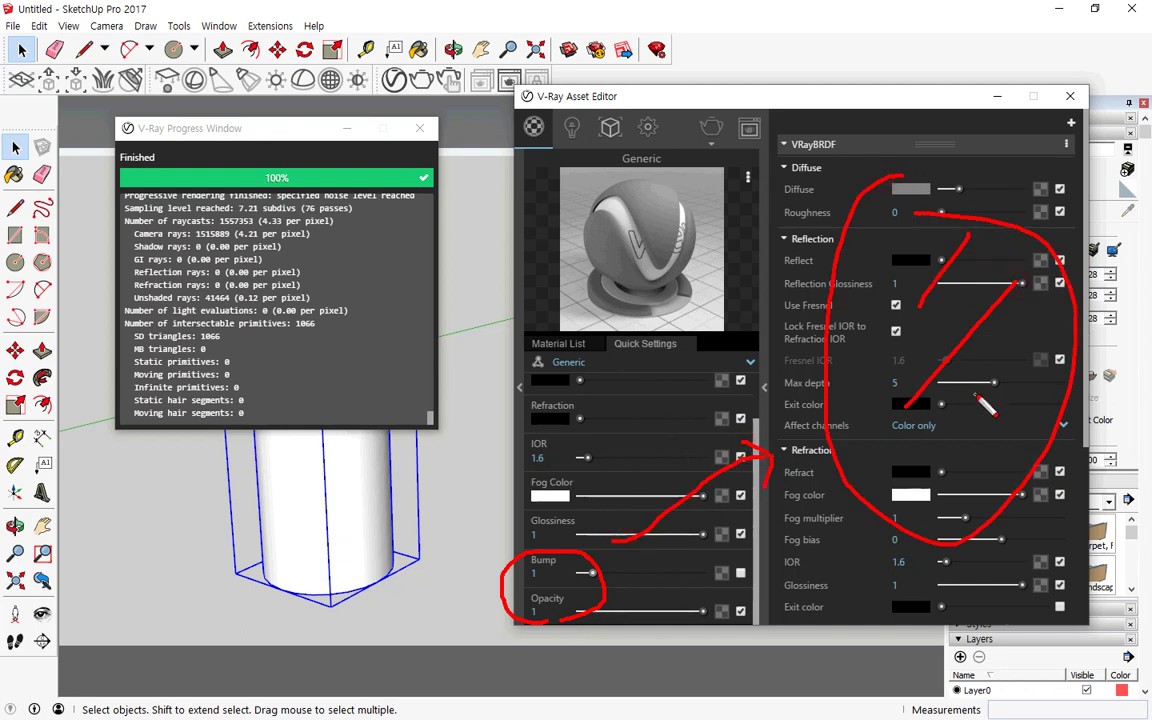
{"action": "left_click_drag", "start_coordinate": [975, 396], "coordinate": [935, 470]}
{"action": "key", "text": "Escape"}
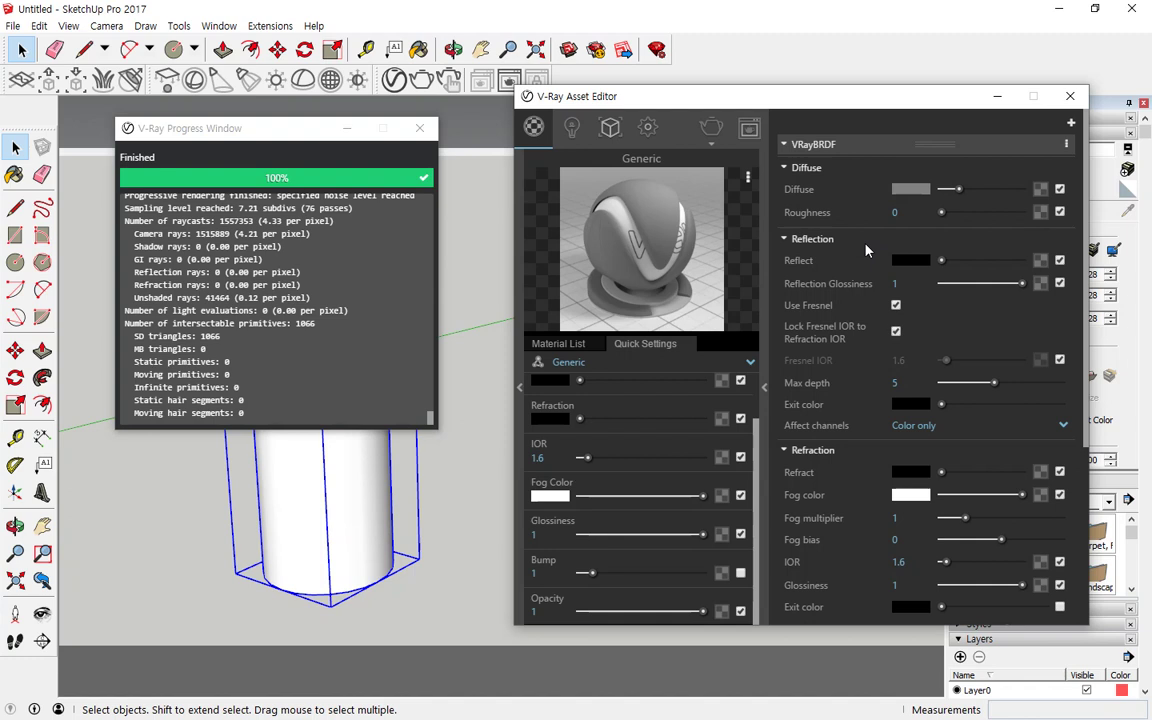
- Return to the material list and examine Generic's Diffuse color and texture slot
{"action": "left_click", "coordinate": [563, 343]}
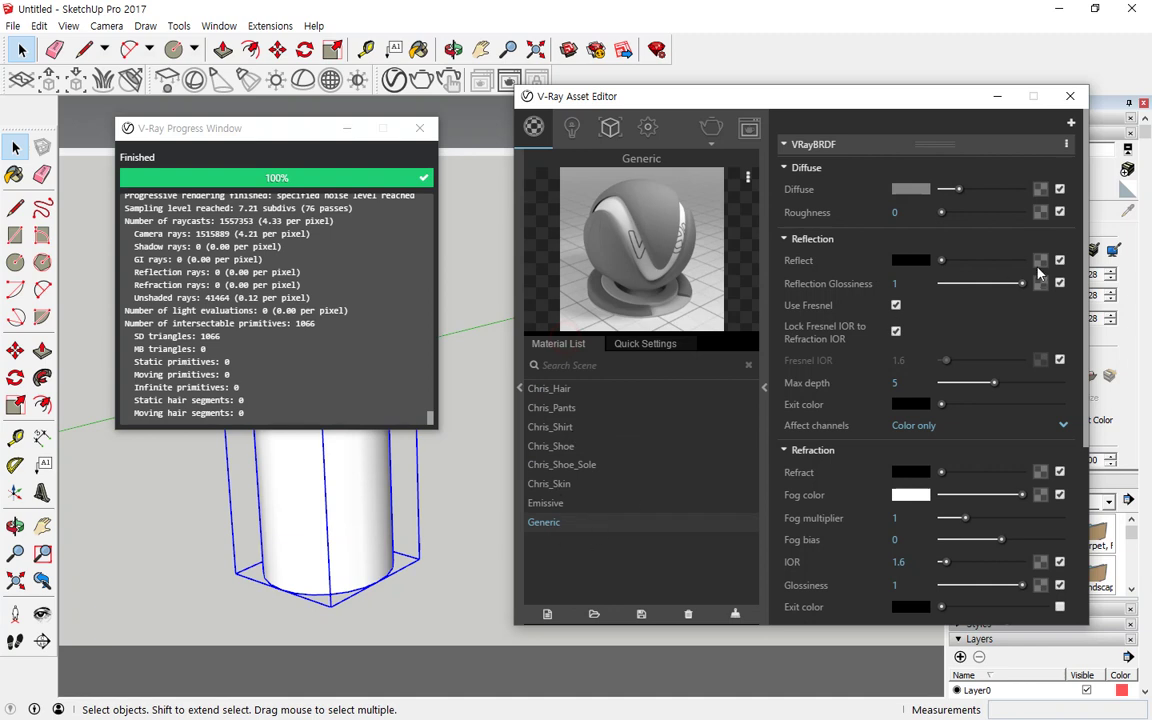
{"action": "left_click_drag", "start_coordinate": [779, 204], "coordinate": [1068, 205]}
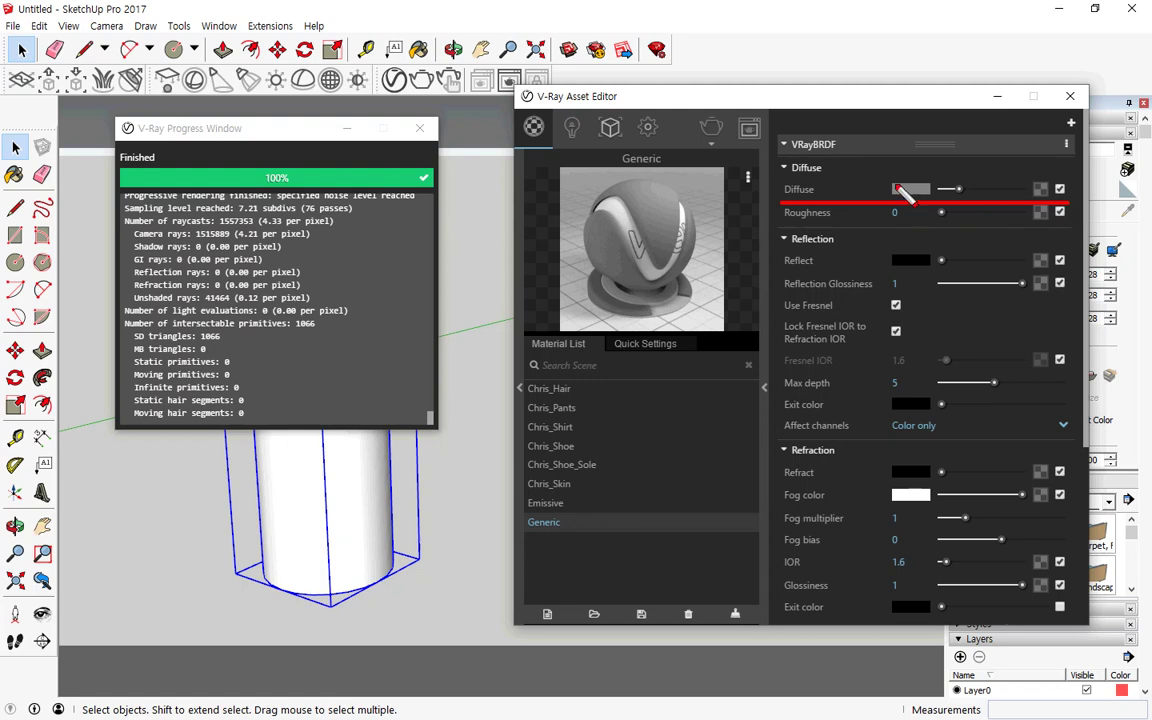
{"action": "mouse_move", "coordinate": [905, 160]}
{"action": "left_mouse_down"}
{"action": "mouse_move", "coordinate": [898, 210]}
{"action": "mouse_move", "coordinate": [925, 185]}
{"action": "mouse_move", "coordinate": [912, 160]}
{"action": "left_mouse_up"}
{"action": "mouse_move", "coordinate": [1062, 138]}
{"action": "left_mouse_down"}
{"action": "mouse_move", "coordinate": [1046, 175]}
{"action": "mouse_move", "coordinate": [1067, 173]}
{"action": "left_mouse_up"}
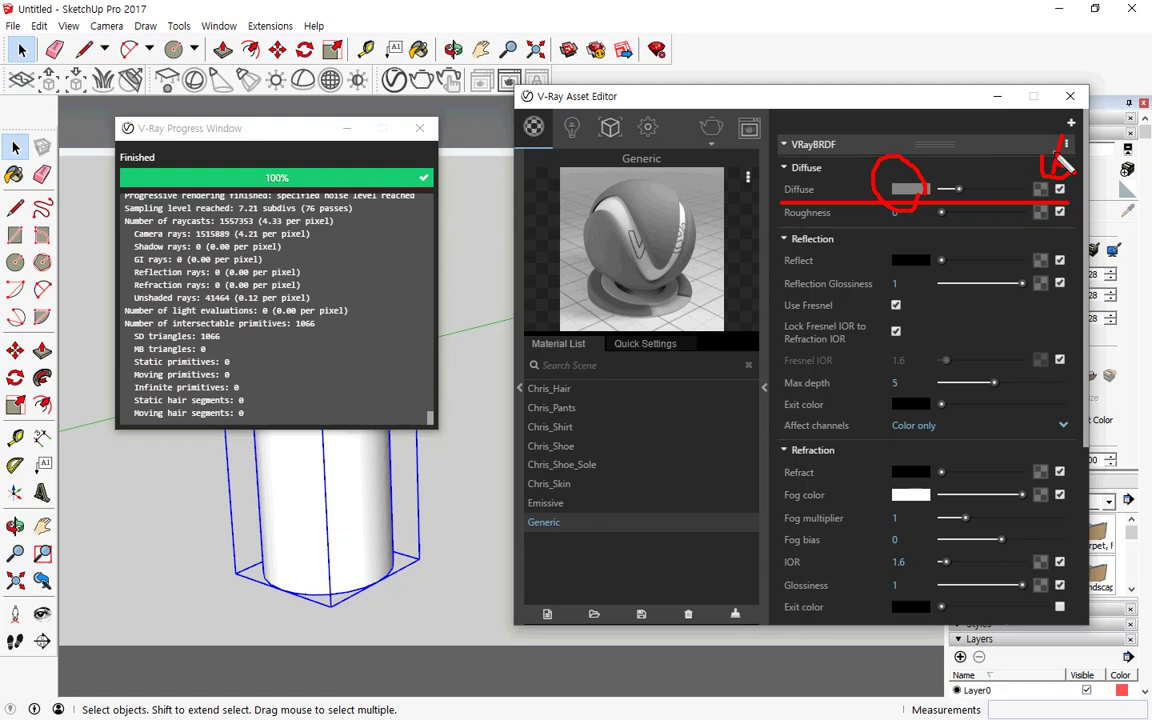
{"action": "key", "text": "e"}
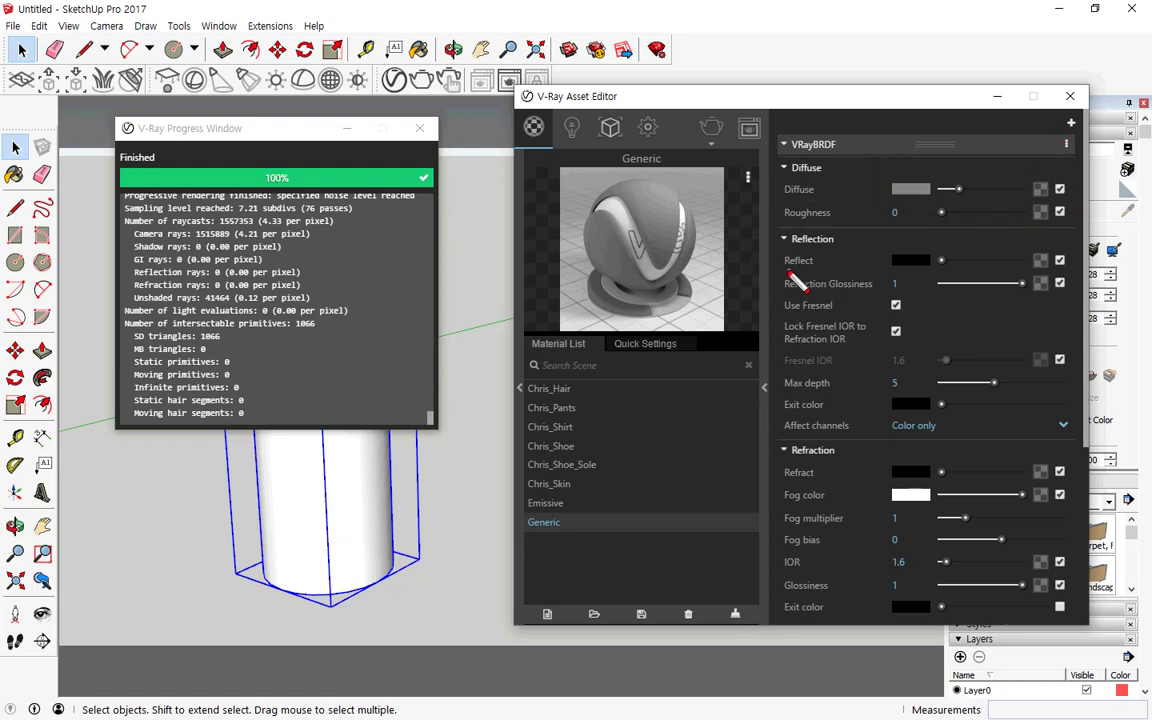
- Examine the Reflect color, amount and texture slot in Generic's Reflection settings
{"action": "left_click_drag", "start_coordinate": [785, 270], "coordinate": [1074, 297], "text": "shift"}
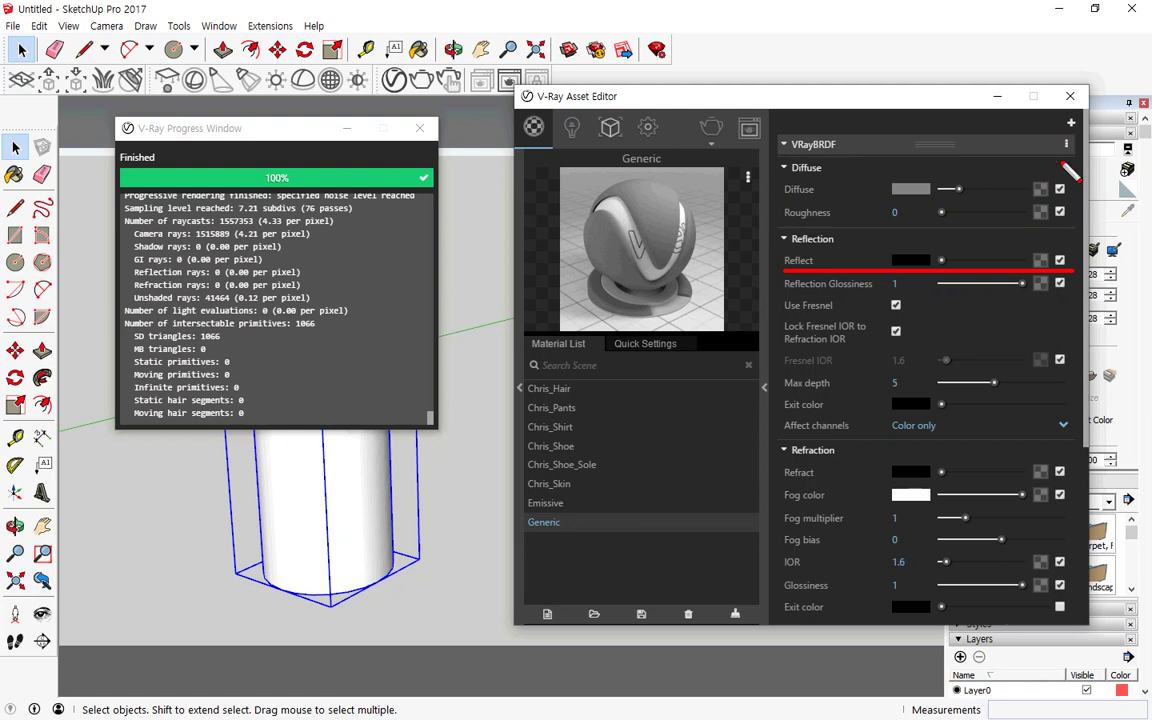
{"action": "mouse_move", "coordinate": [940, 272]}
{"action": "left_mouse_down"}
{"action": "mouse_move", "coordinate": [903, 237]}
{"action": "mouse_move", "coordinate": [1015, 262]}
{"action": "left_mouse_up"}
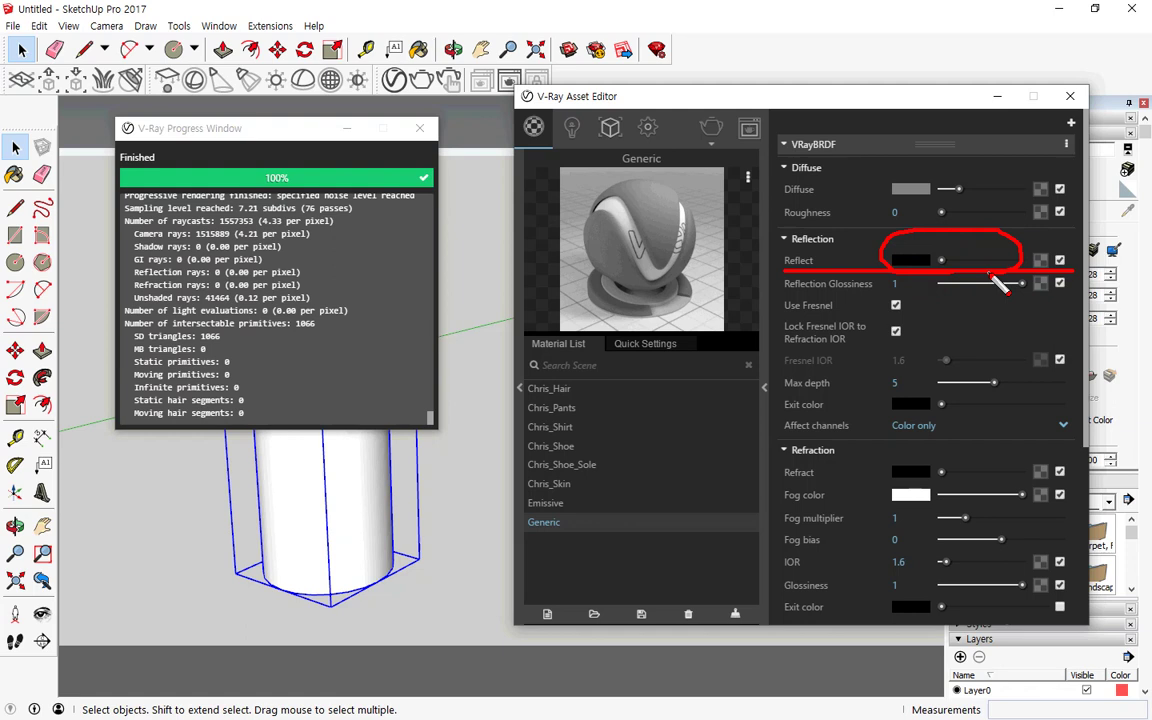
{"action": "left_click_drag", "start_coordinate": [1029, 229], "coordinate": [1050, 203]}
{"action": "left_click_drag", "start_coordinate": [1043, 248], "coordinate": [1062, 246]}
{"action": "key", "text": "Escape"}
- Examine the Refract parameter in Generic's Refraction settings
{"action": "scroll", "coordinate": [866, 377], "scroll_direction": "down", "scroll_amount": 3}
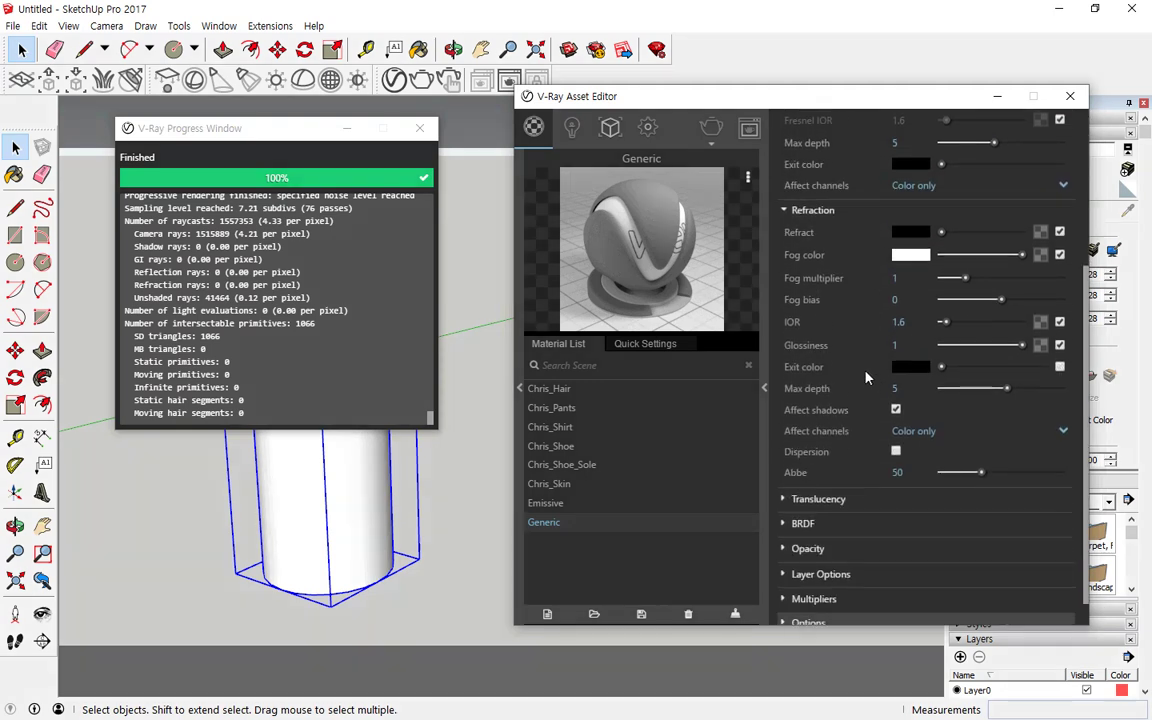
{"action": "key", "text": "ctrl+2"}
{"action": "left_click_drag", "start_coordinate": [784, 244], "coordinate": [1045, 246]}
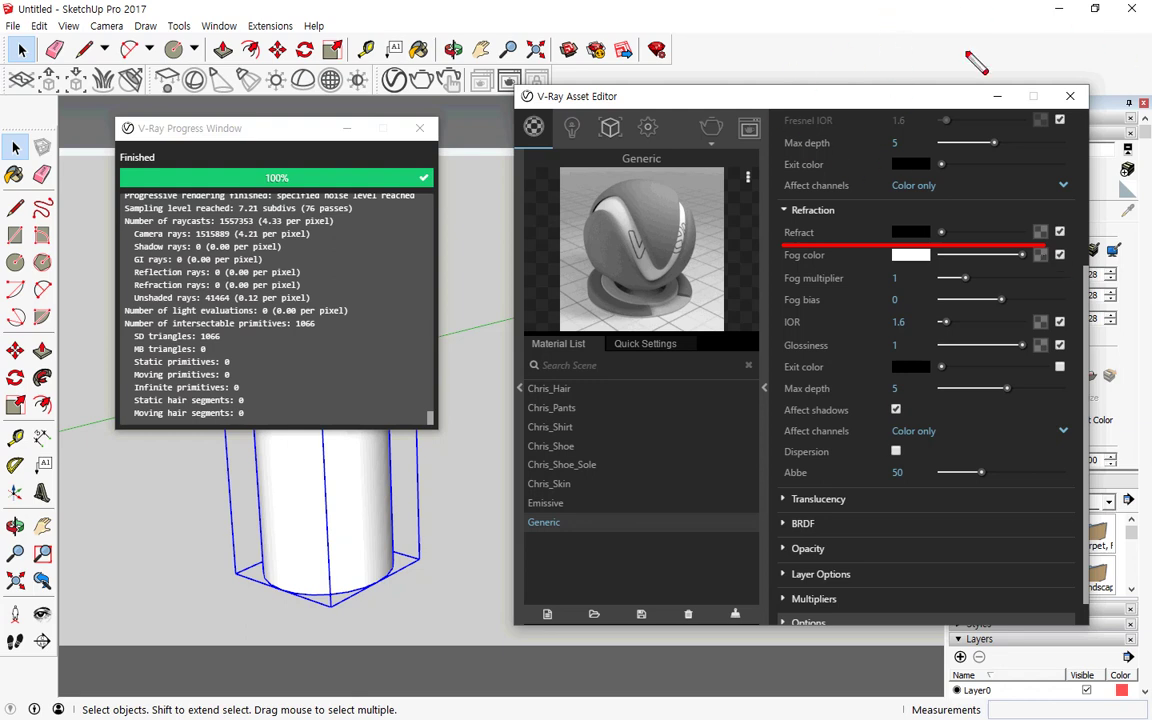
{"action": "key", "text": "Escape"}
- Expand Generic's Opacity settings and examine the Opacity value and its texture slot
{"action": "scroll", "coordinate": [932, 421], "scroll_direction": "down", "scroll_amount": 1}
{"action": "scroll", "coordinate": [930, 428], "scroll_direction": "down", "scroll_amount": 1}
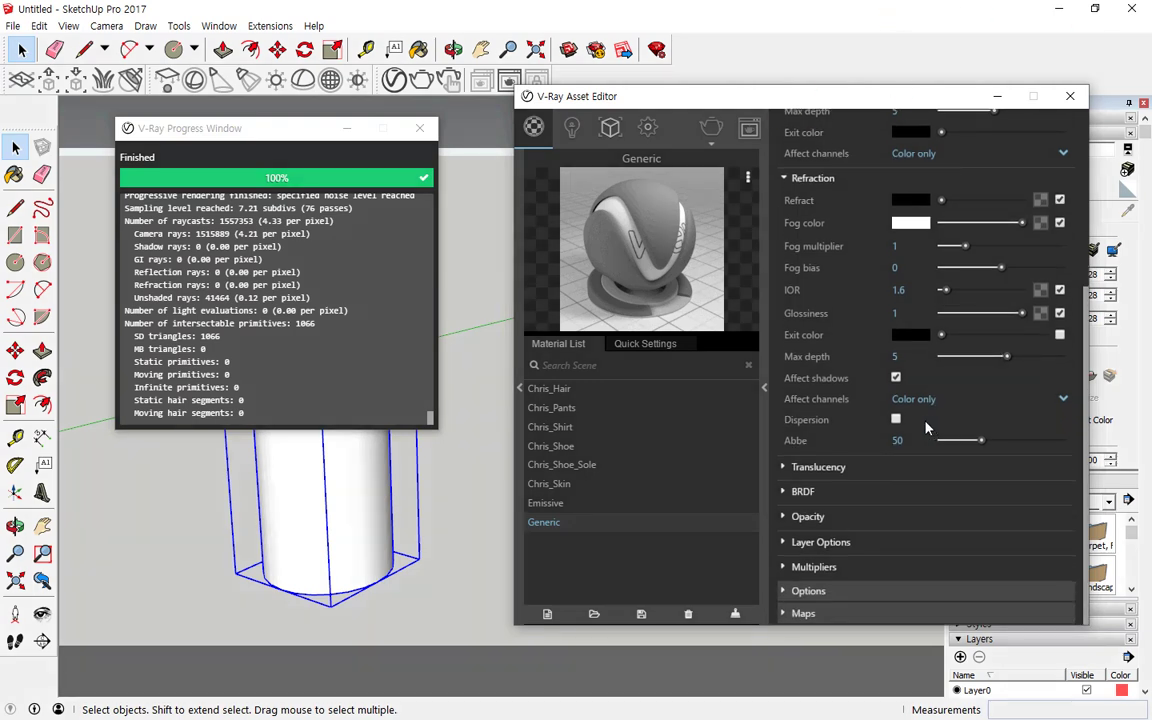
{"action": "left_click", "coordinate": [826, 520]}
{"action": "scroll", "coordinate": [825, 530], "scroll_direction": "down", "scroll_amount": 1}
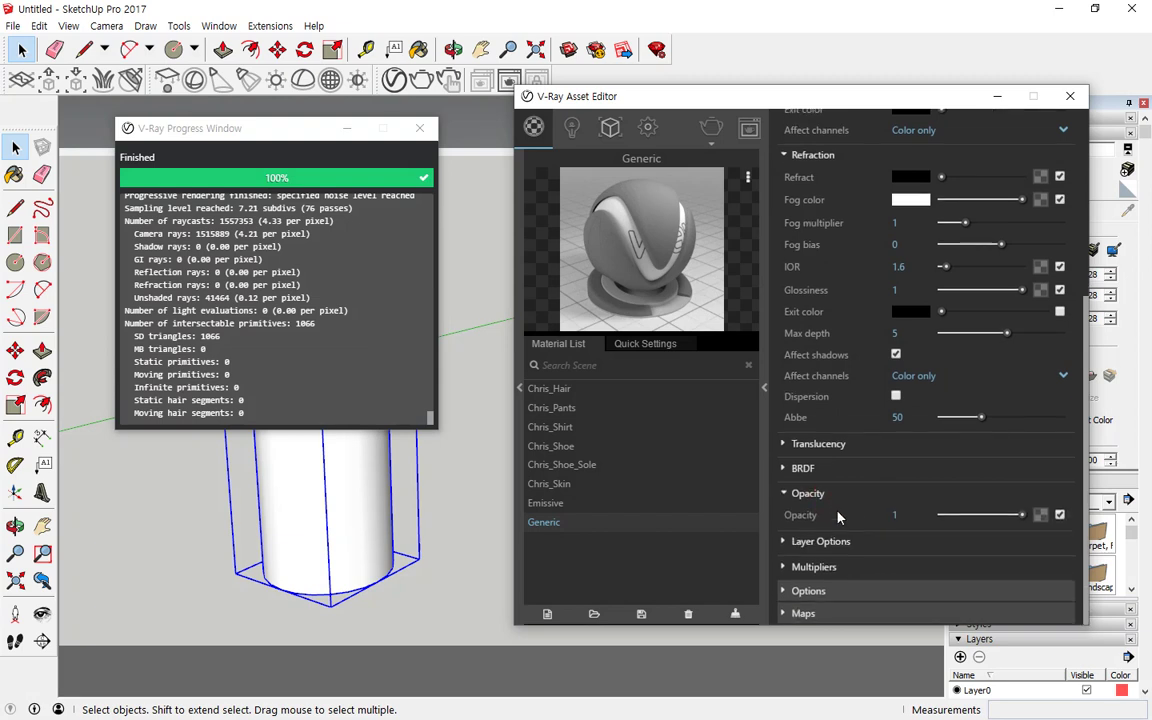
{"action": "key", "text": "ctrl+2"}
{"action": "left_click_drag", "start_coordinate": [790, 522], "coordinate": [1105, 524], "text": "shift"}
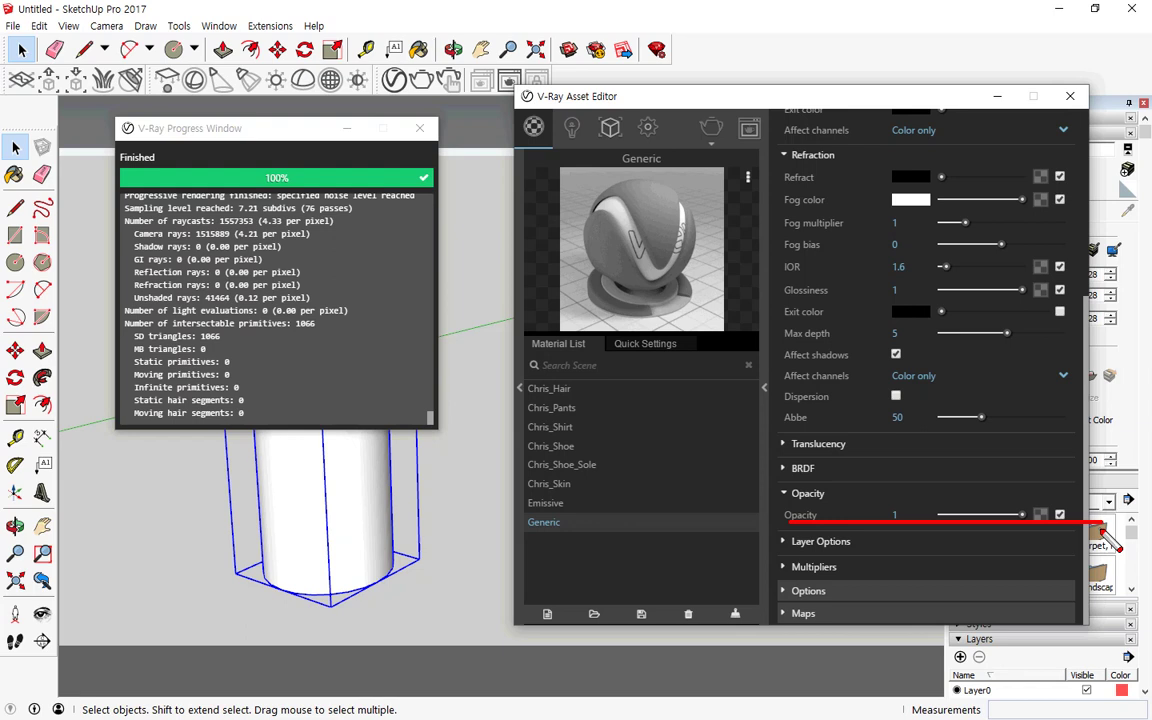
{"action": "key", "text": "Escape"}
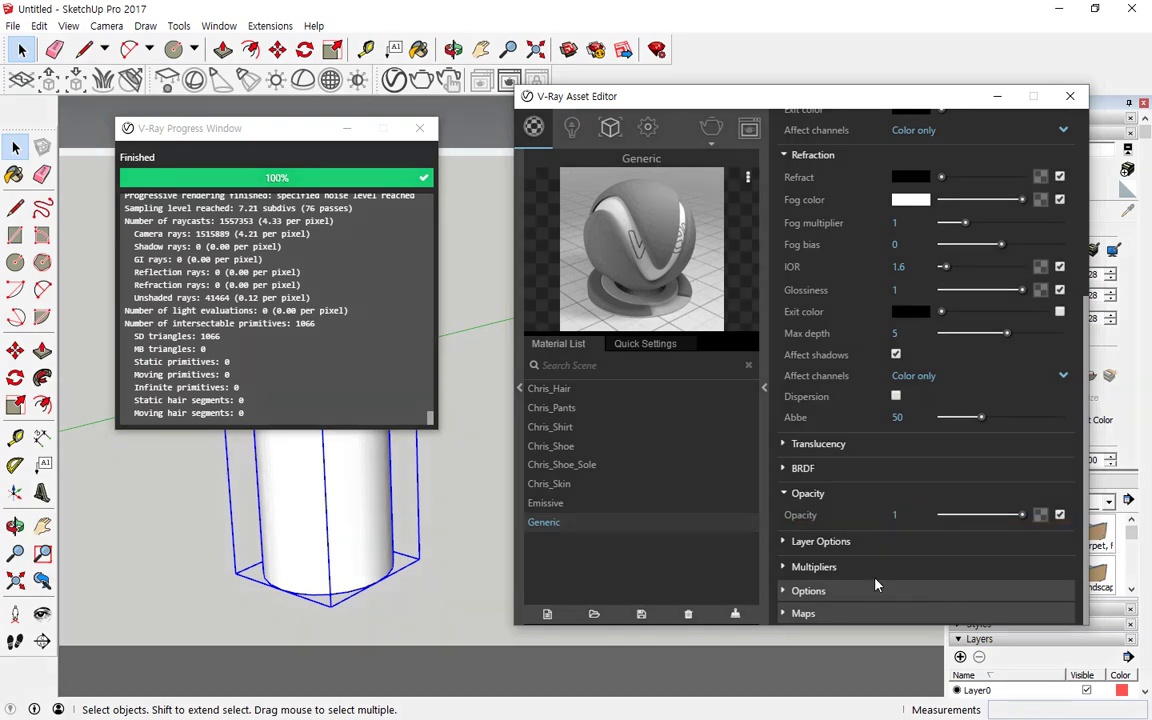
- Expand Generic's Maps settings and locate the Bump entry
{"action": "left_click", "coordinate": [808, 613]}
{"action": "key", "text": "ctrl+2"}
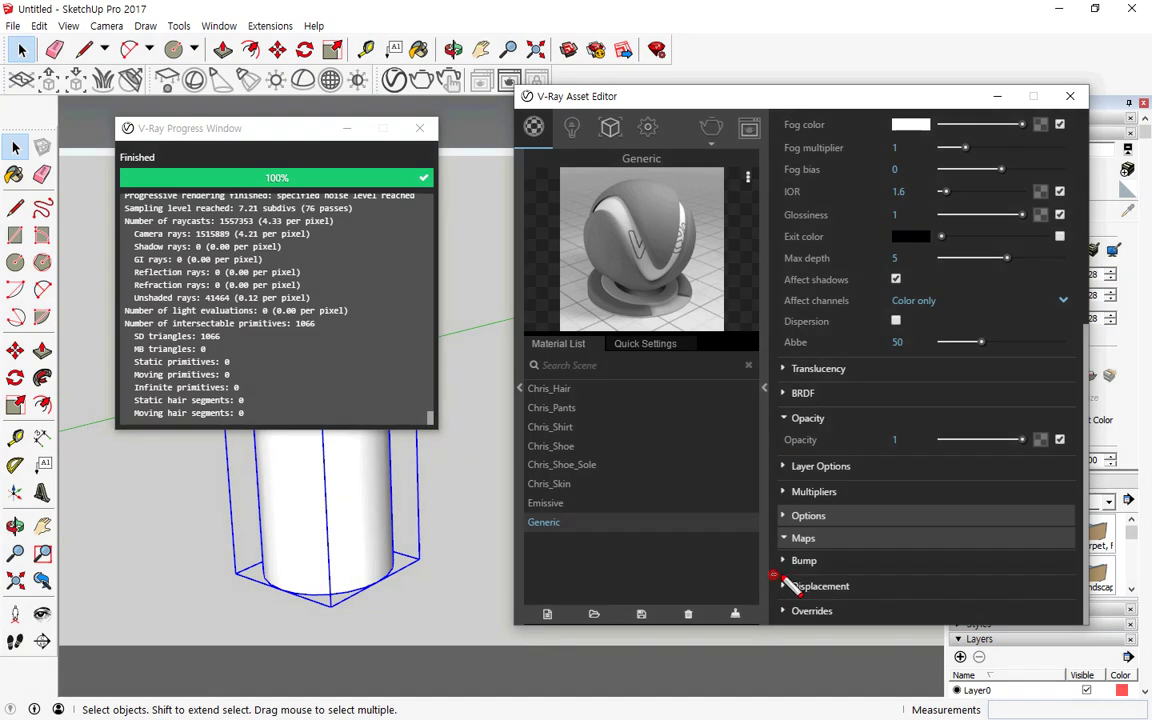
{"action": "left_click_drag", "start_coordinate": [772, 575], "coordinate": [1115, 576], "text": "shift"}
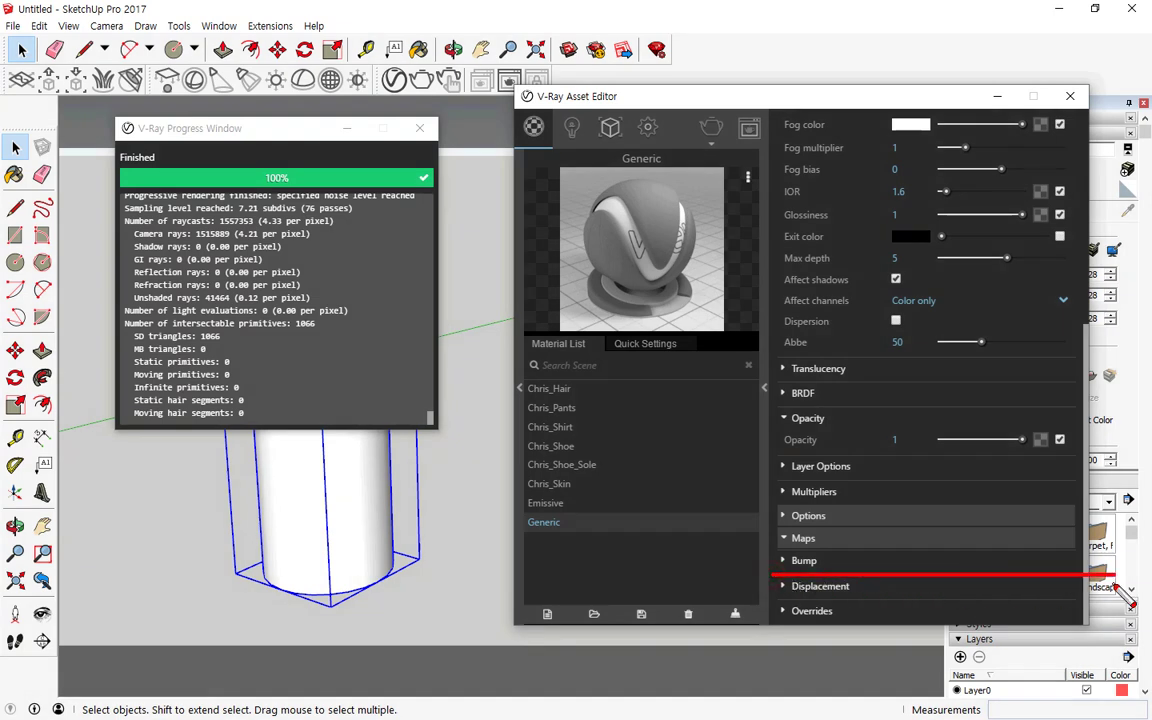